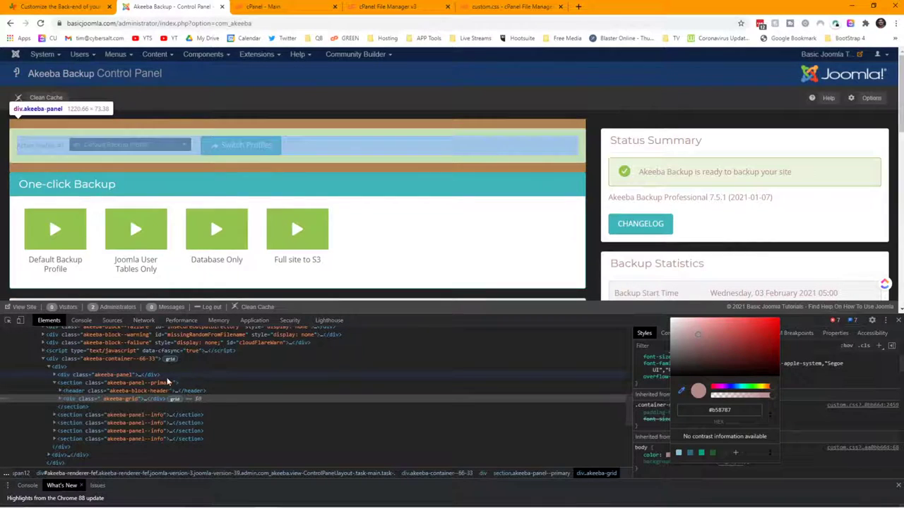
- Inspect the akeeba-panel div above One-click Backup and set its background to #333, sampled from the page's dark area
click(79, 375)
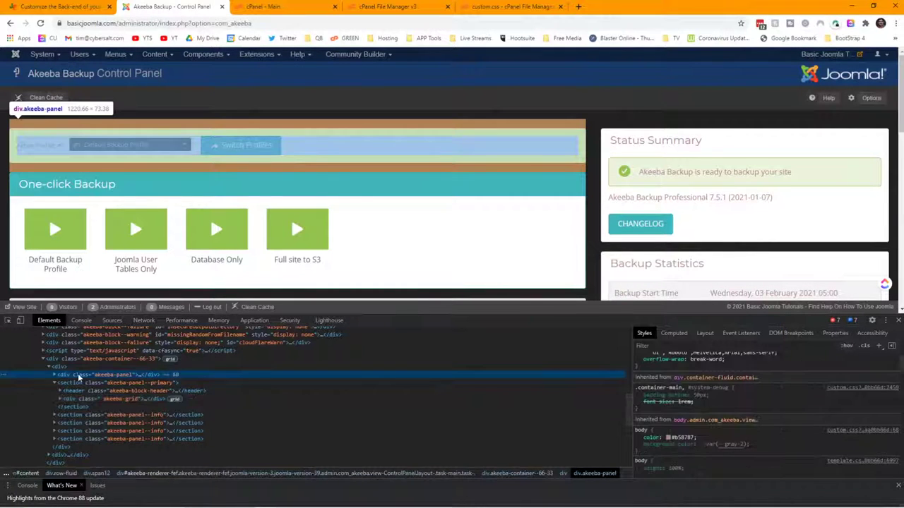
scroll(715, 384, up, 5)
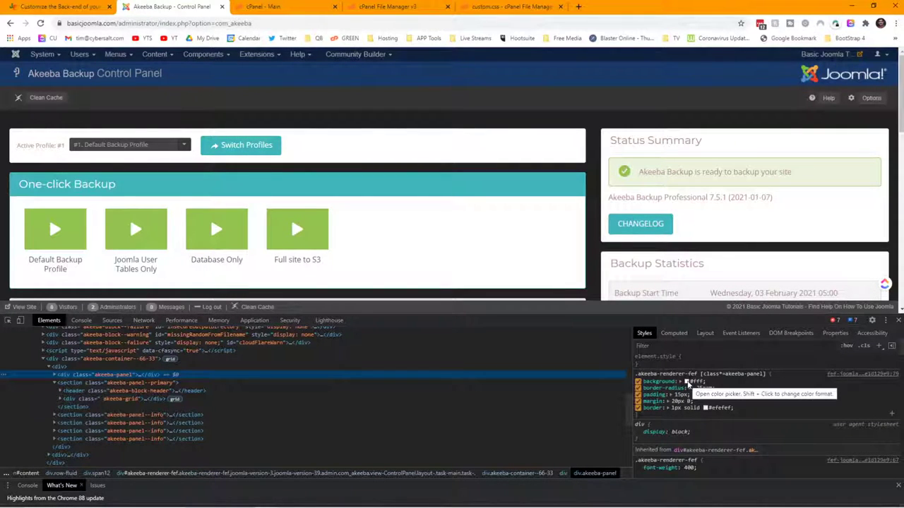
click(686, 382)
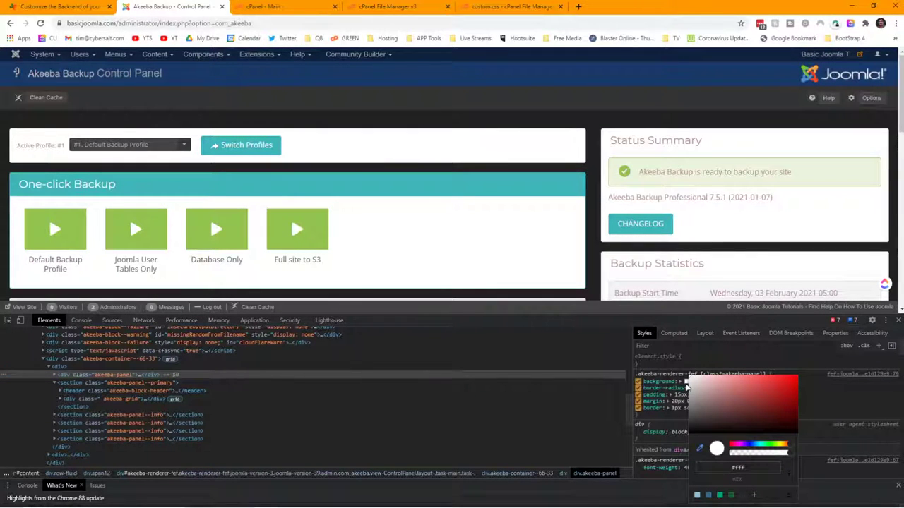
click(494, 122)
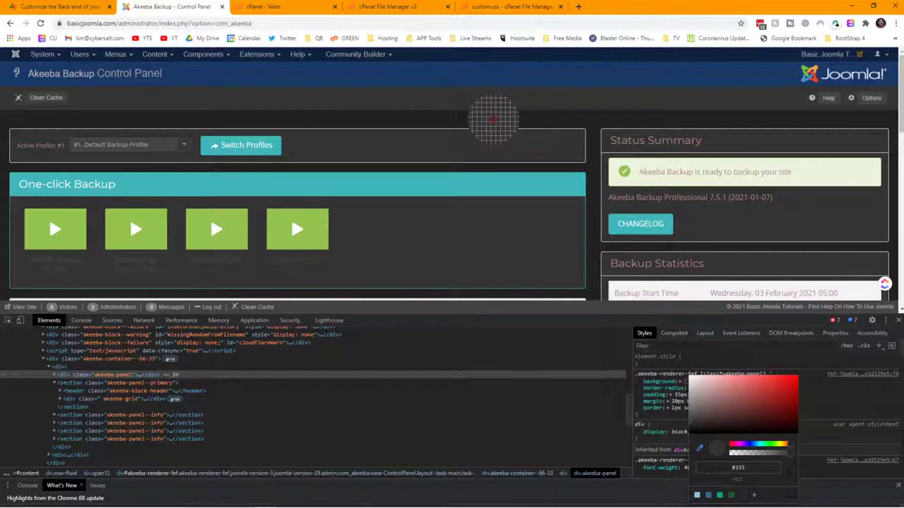
- Copy the .akeeba-renderer-fef [class*=akeeba-panel] rule and paste it at the end of custom.css, one blank line below the .small rule
click(632, 421)
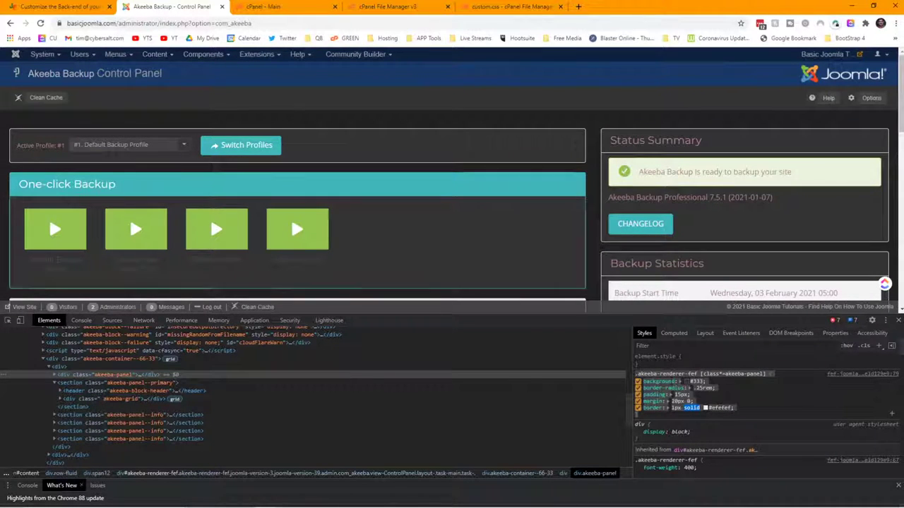
click(481, 9)
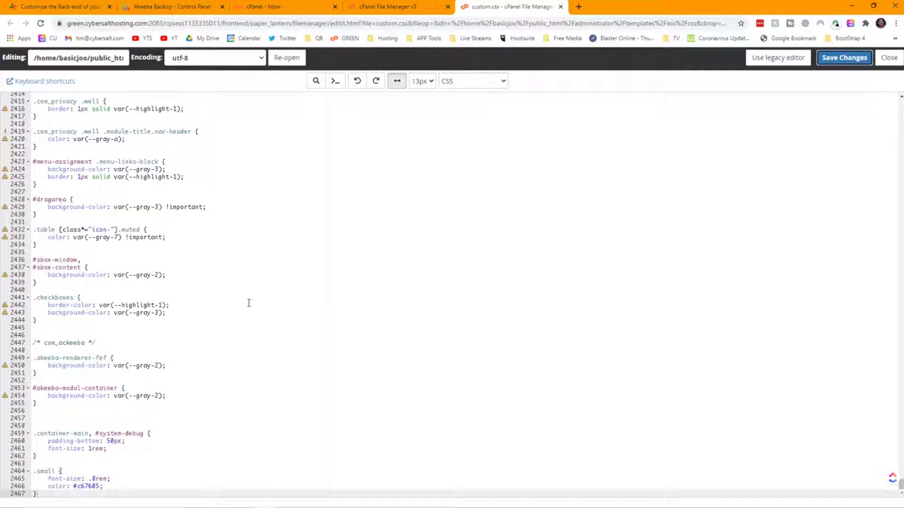
key(ctrl+s)
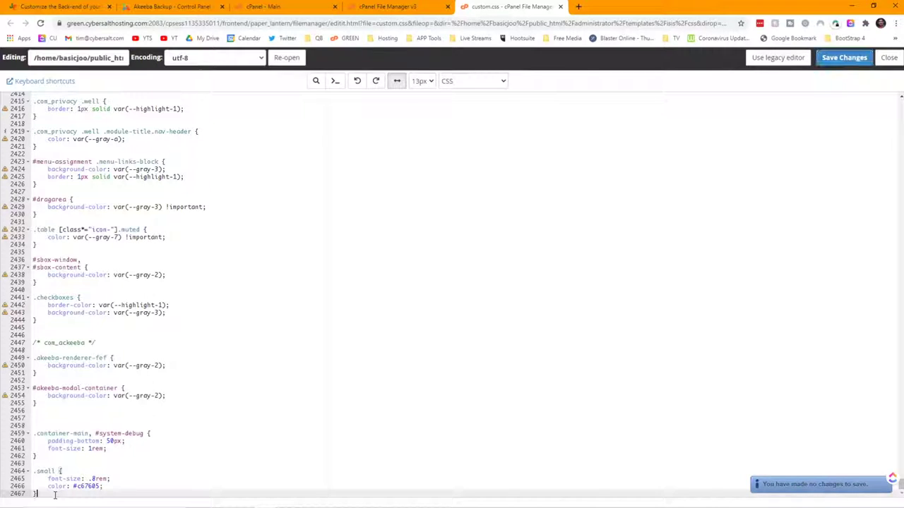
key(Return)
key(Return)
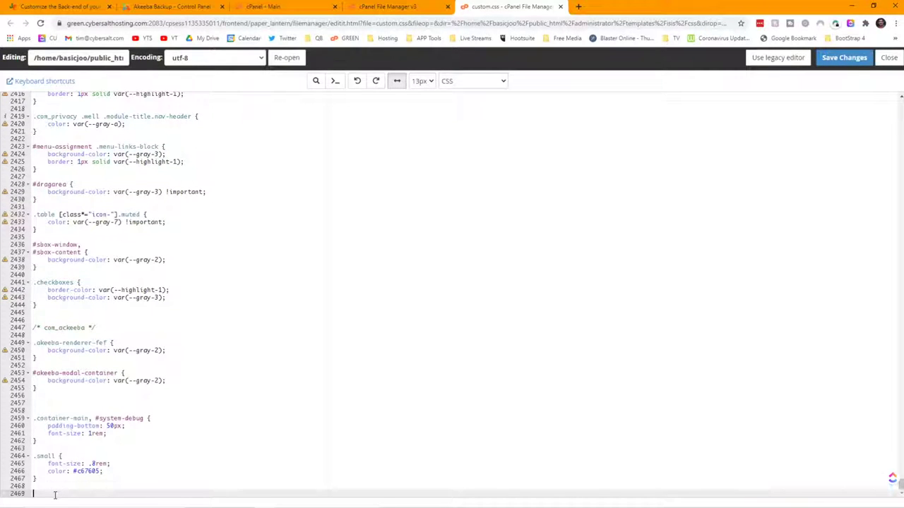
text(.akeeba-renderer-fef [class*=akeeba-panel] {     background: #333;     border-radius: .25rem;     padding: 15px;     margin: 20px 0;     border: 1px solid #efefef; })
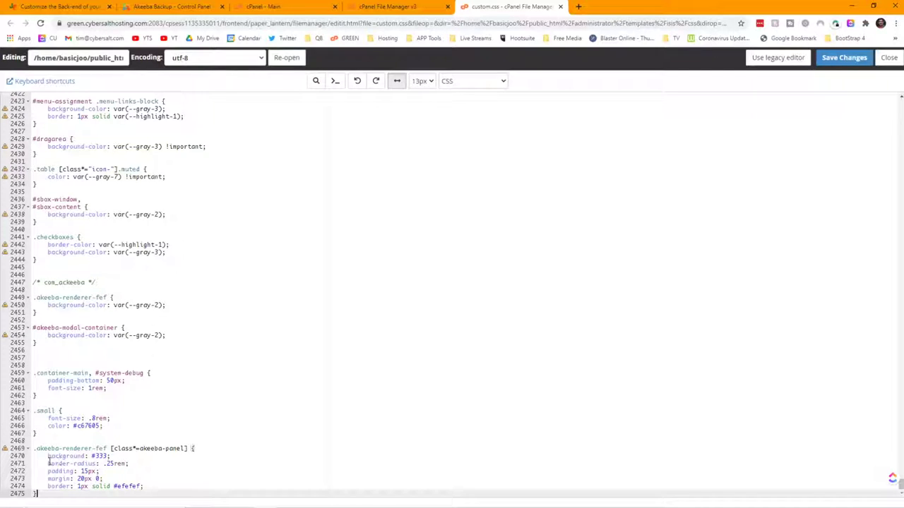
- Remove the border-radius, padding, margin and border declarations from the pasted akeeba-panel rule and save custom.css
drag(49, 463, 157, 485)
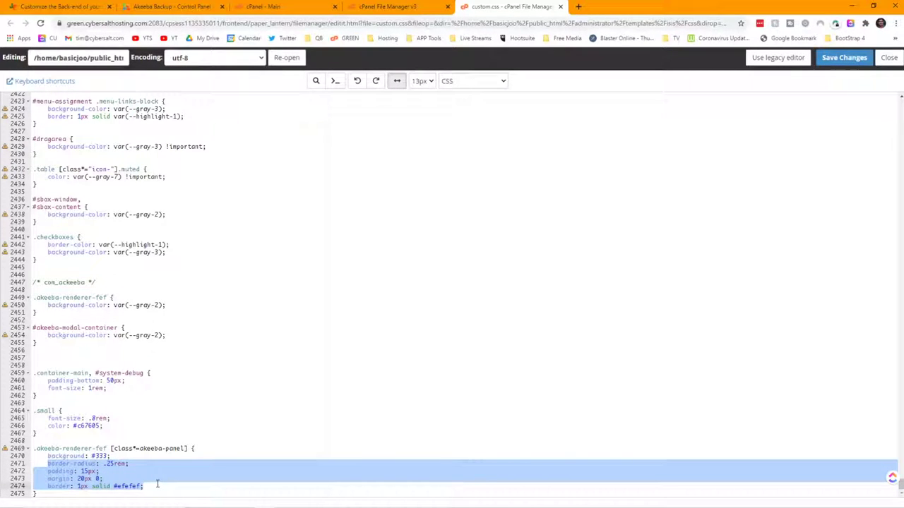
key(BackSpace)
key(BackSpace)
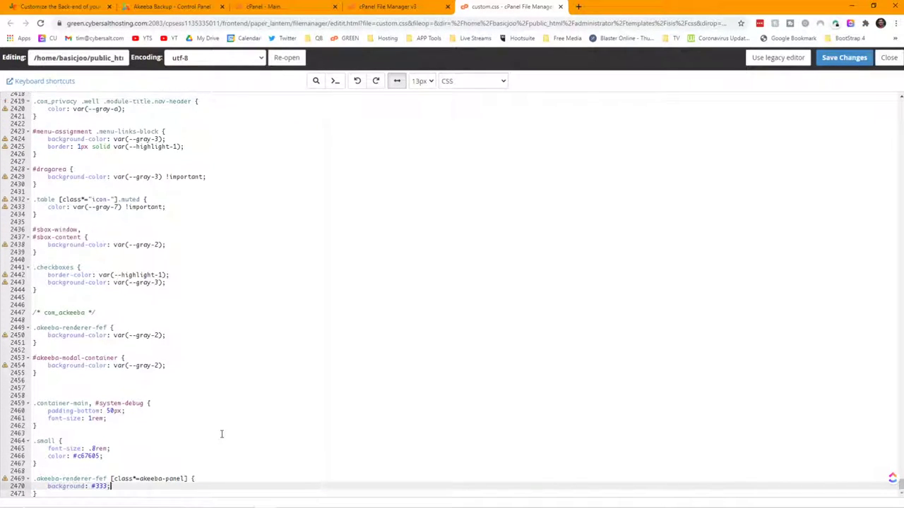
click(831, 62)
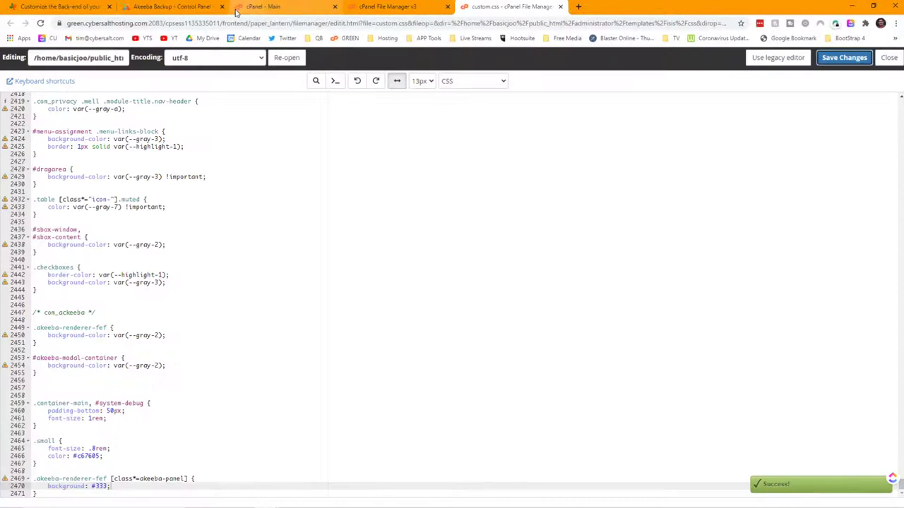
- Reload the Akeeba Backup control panel, close the developer tools and examine the panels down the page
click(180, 10)
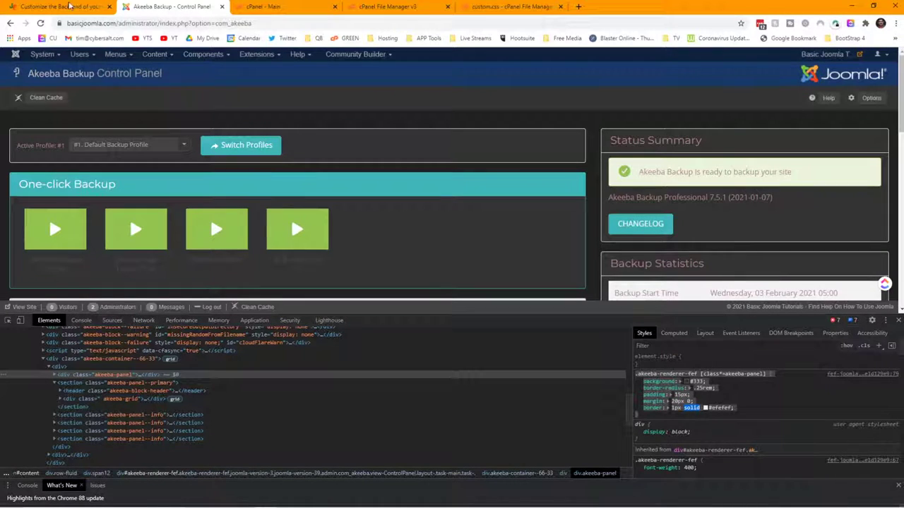
click(41, 23)
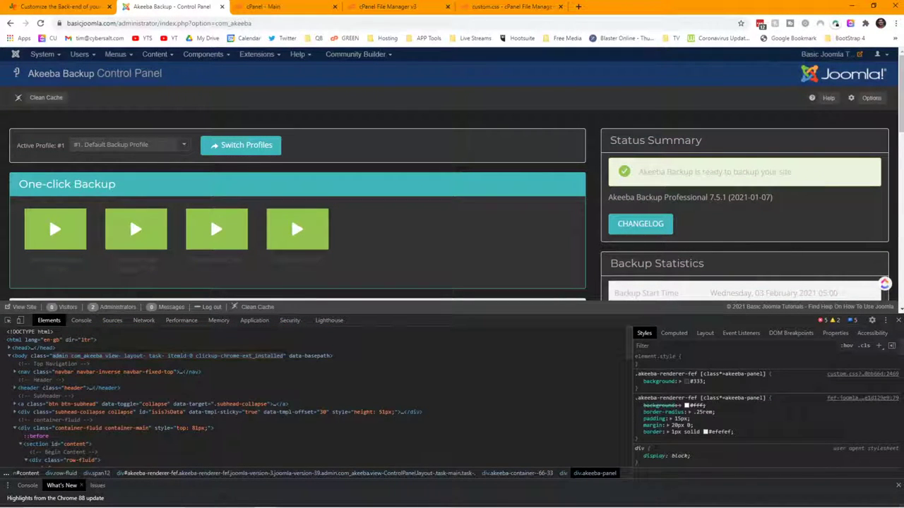
click(898, 322)
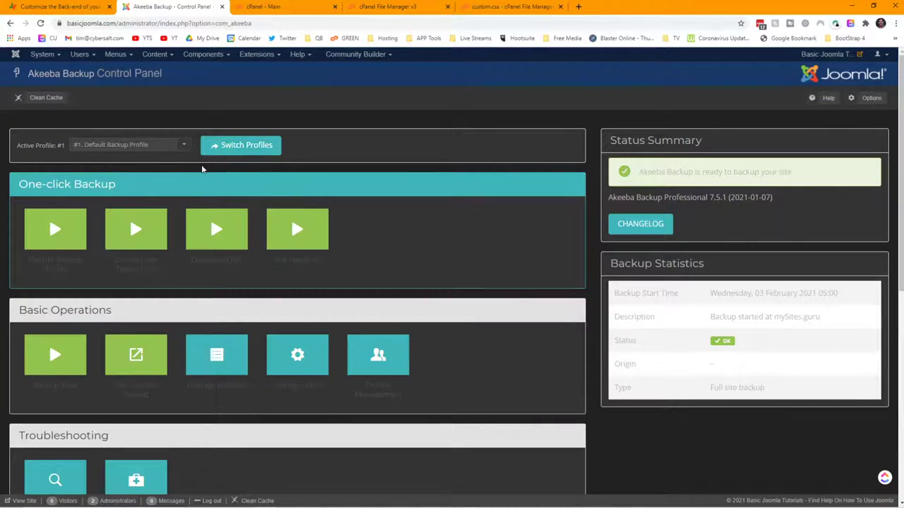
scroll(375, 261, down, 3)
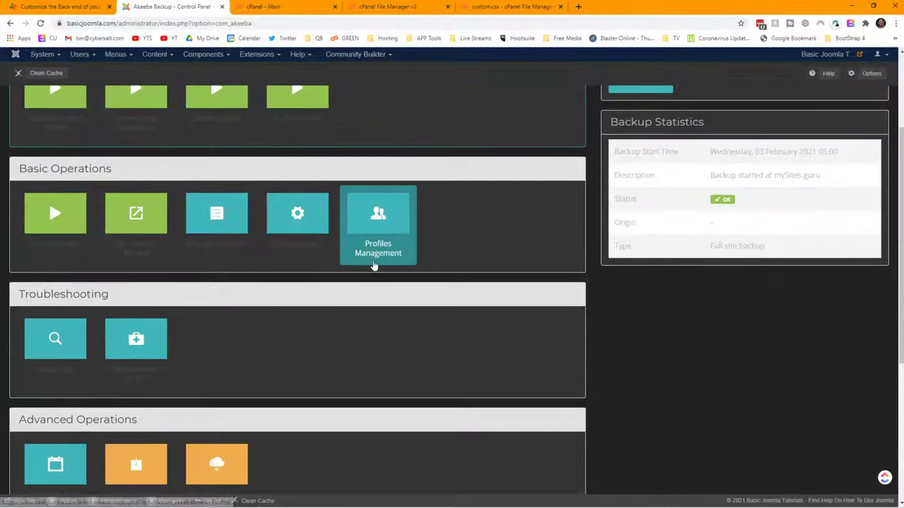
scroll(374, 265, down, 1)
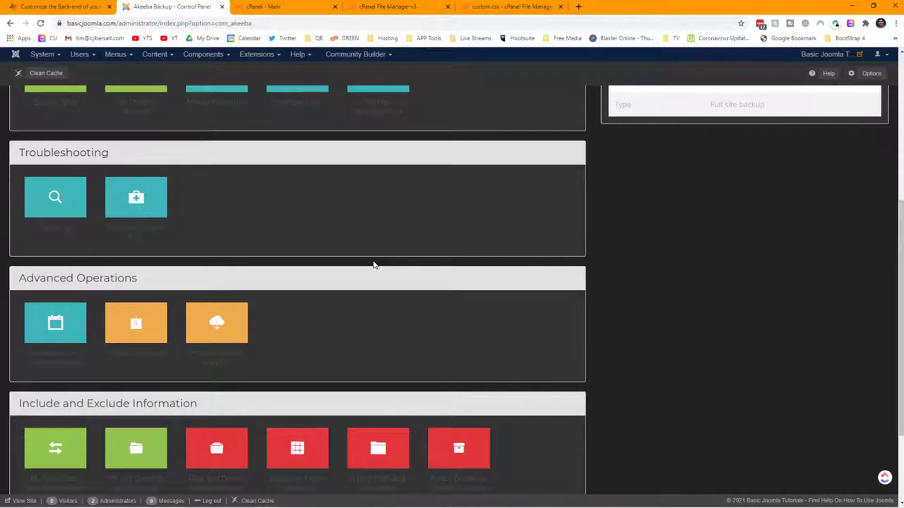
scroll(389, 280, up, 5)
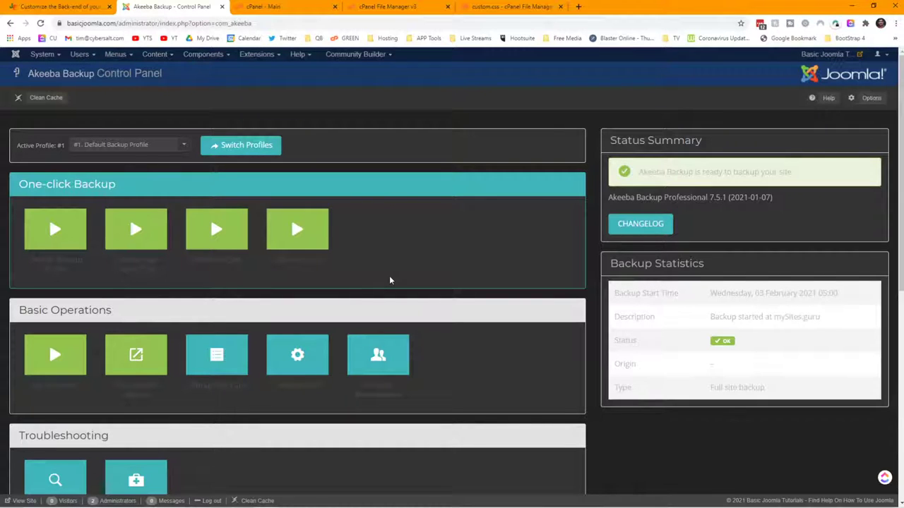
mouse_move(26, 505)
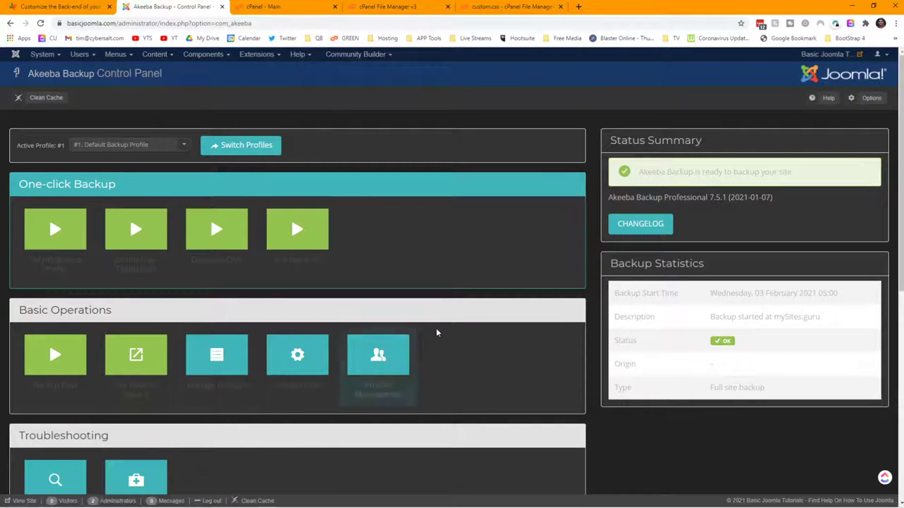
- Open the JSitemap PRO and AcyMailing components to examine their back-end styling
click(207, 55)
click(210, 72)
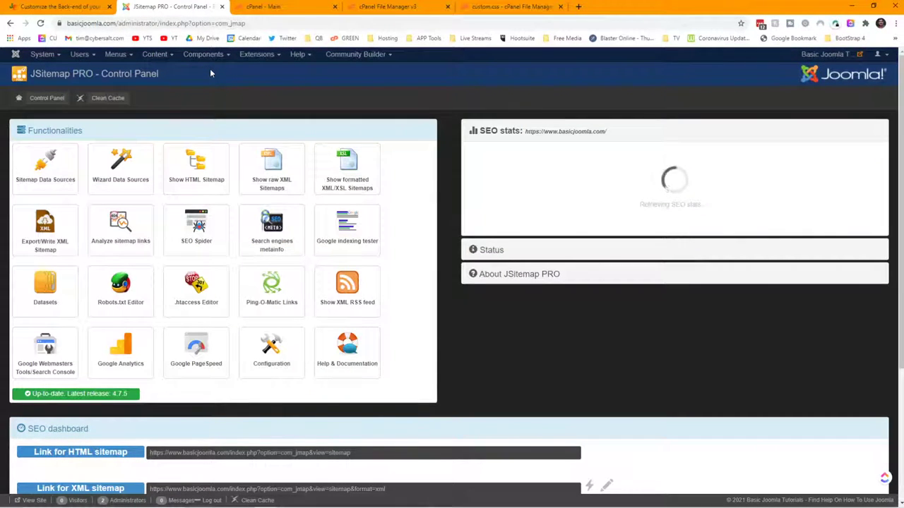
click(203, 55)
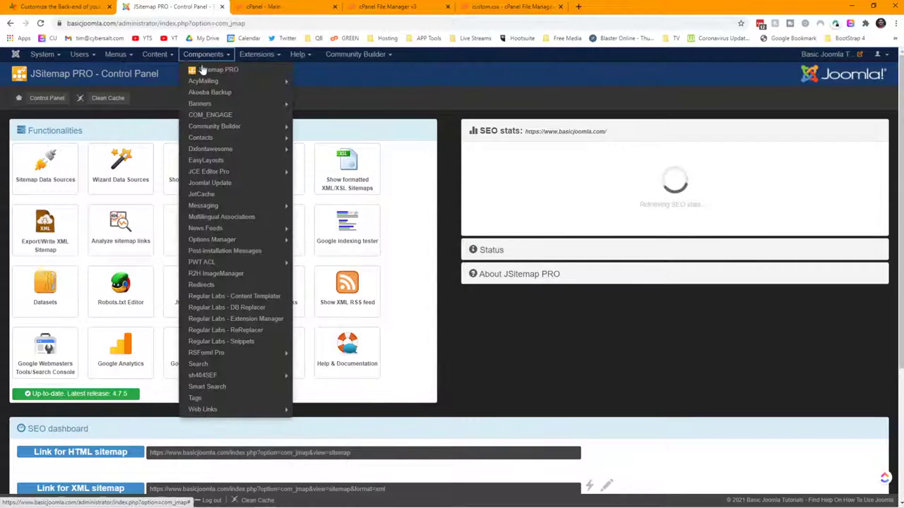
click(206, 81)
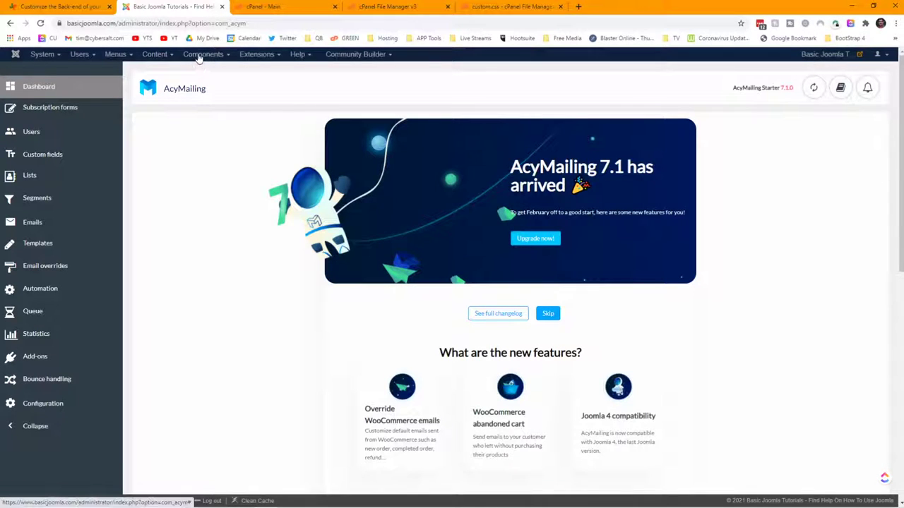
- Open the Banners component, examine the test banner's edit form and close it
click(200, 56)
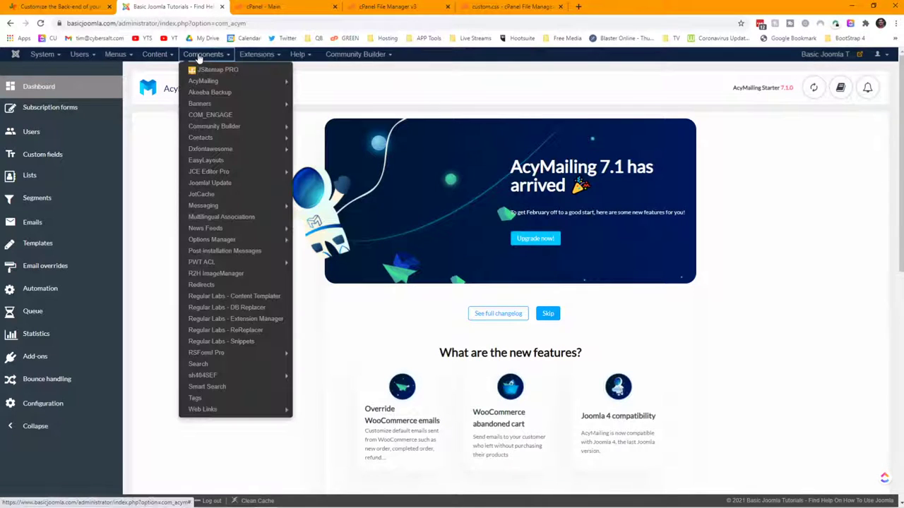
click(209, 104)
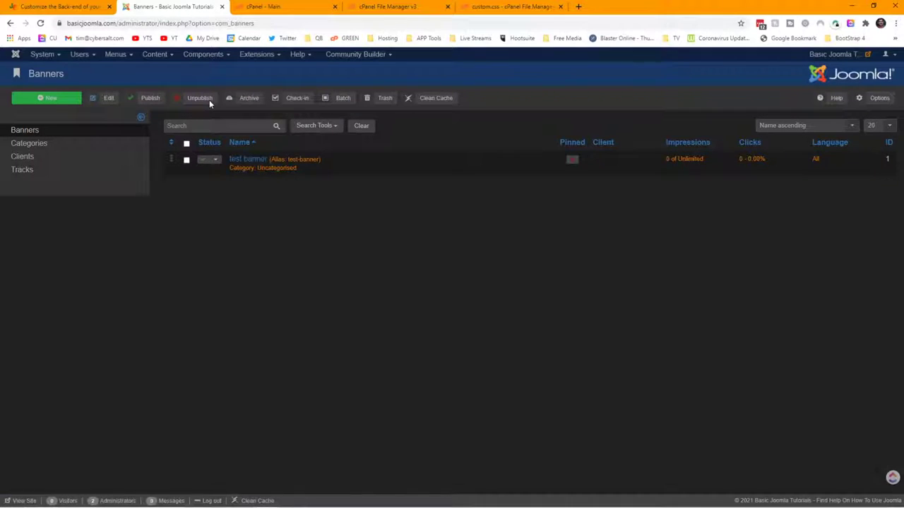
click(240, 165)
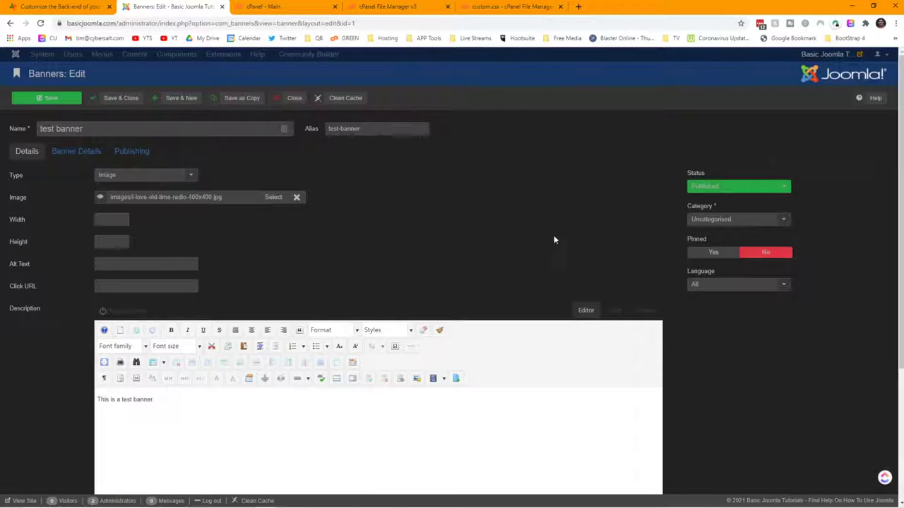
click(297, 103)
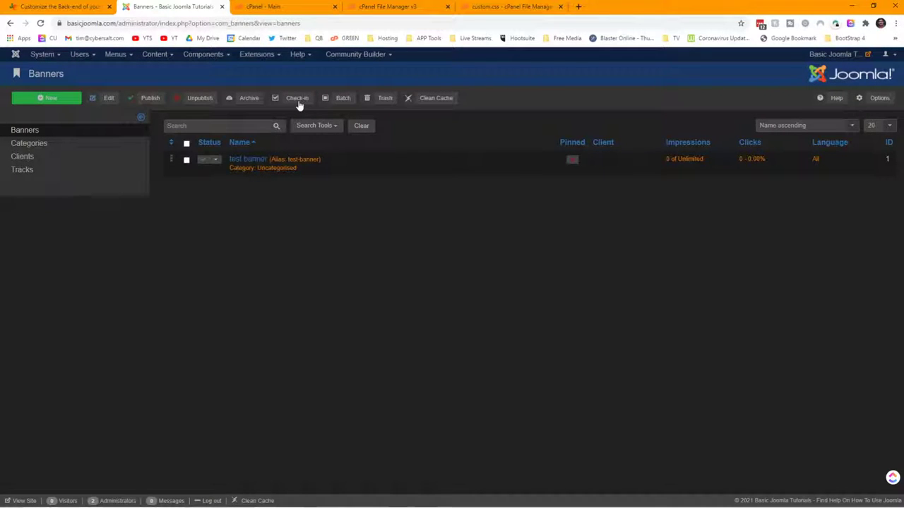
- Return to the Akeeba Backup control panel and inspect the Joomla User Tables Only label in the developer tools
click(194, 56)
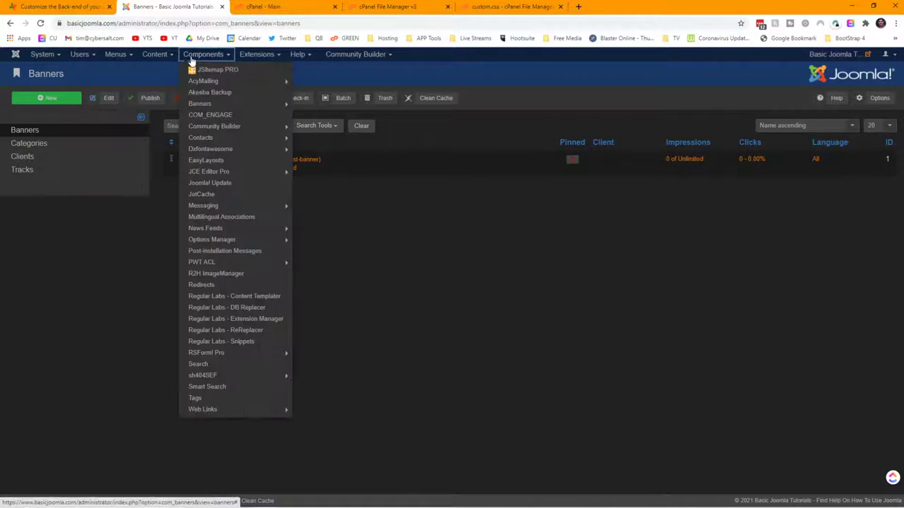
click(209, 93)
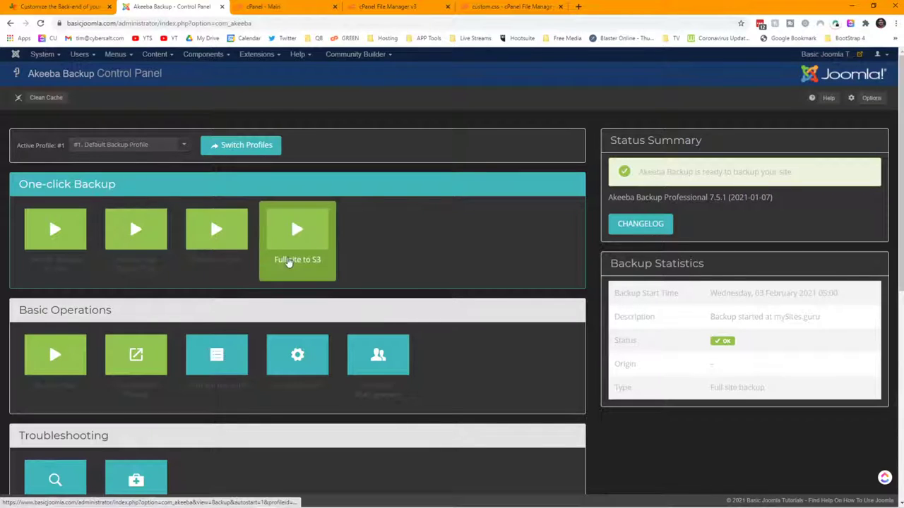
right_click(132, 264)
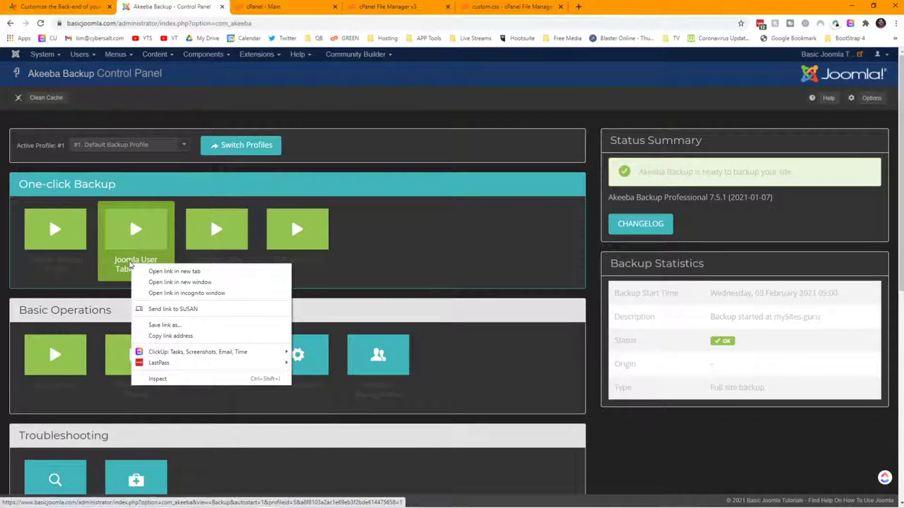
click(172, 379)
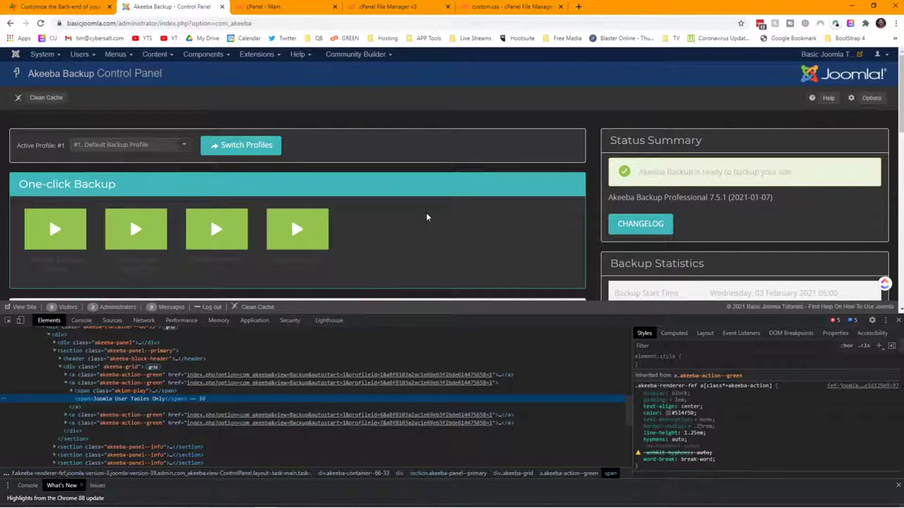
- Set the text color of the .akeeba-renderer-fef a[class*=akeeba-action] rule to near-white #fffafc
click(667, 413)
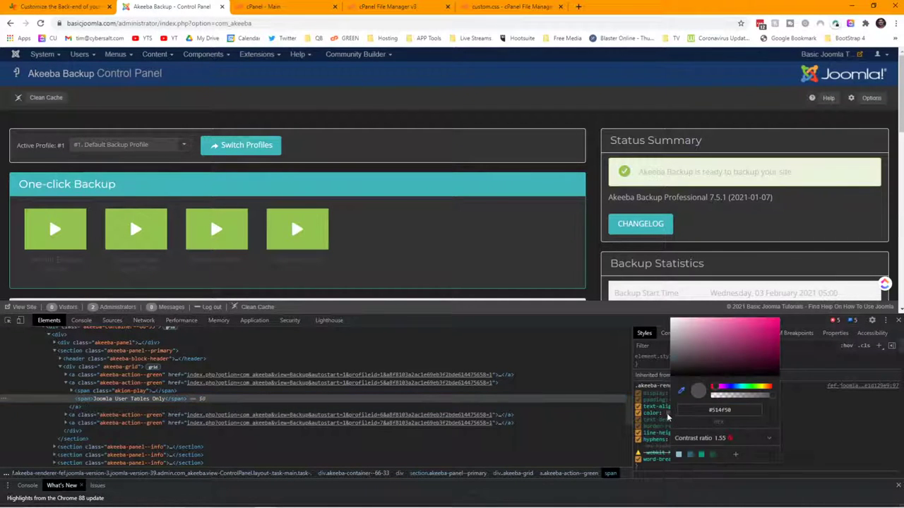
click(681, 331)
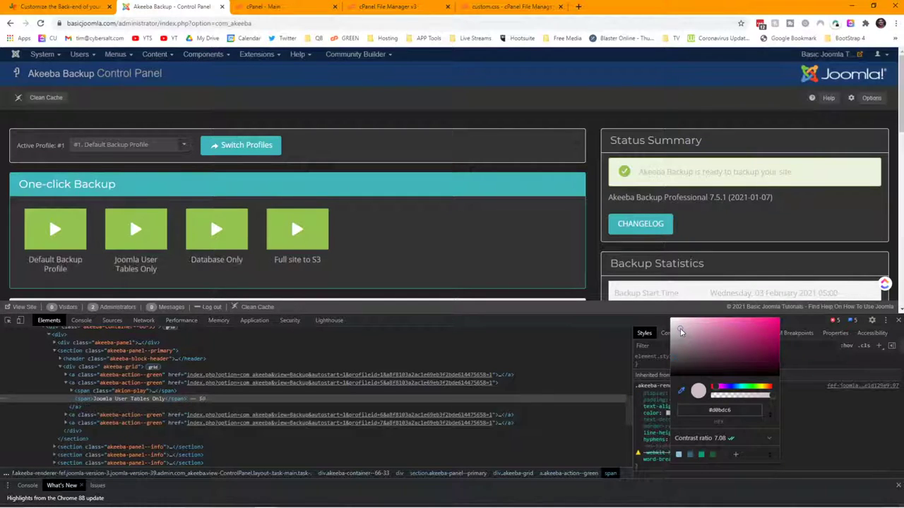
drag(681, 332, 672, 316)
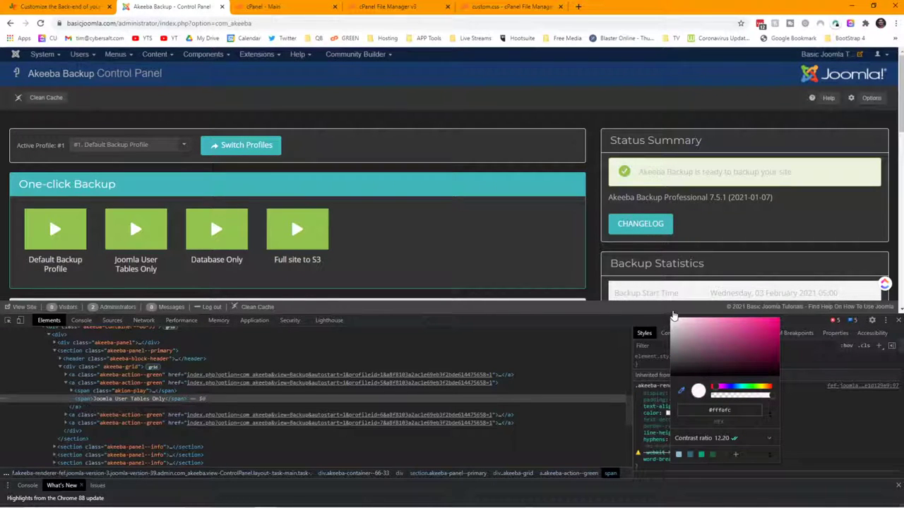
click(813, 459)
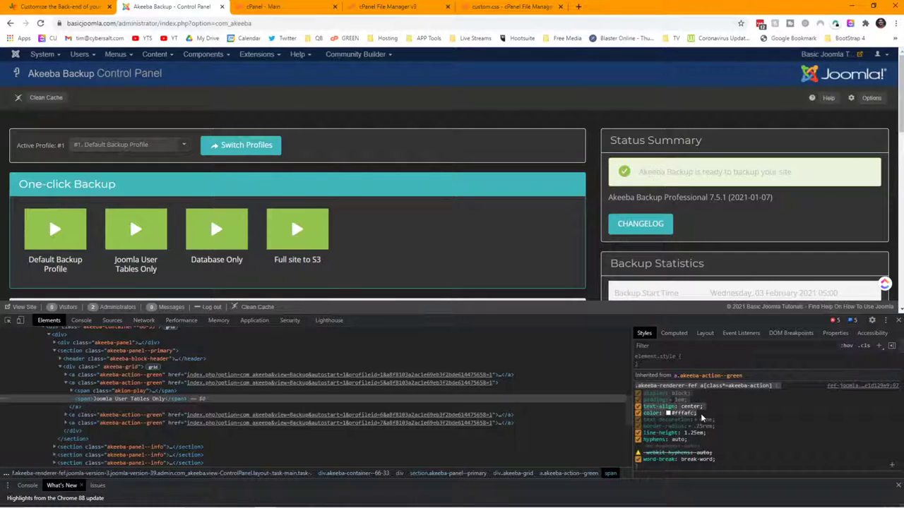
- Copy the .akeeba-renderer-fef a[class*=akeeba-action] rule up to its #fffafc color and add it as a closed rule at the end of custom.css
right_click(661, 404)
click(677, 408)
click(272, 7)
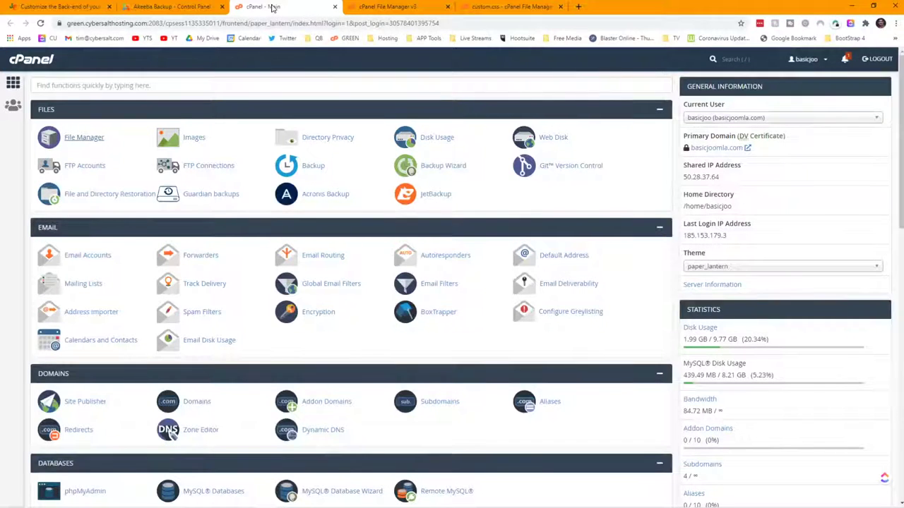
click(387, 7)
click(499, 7)
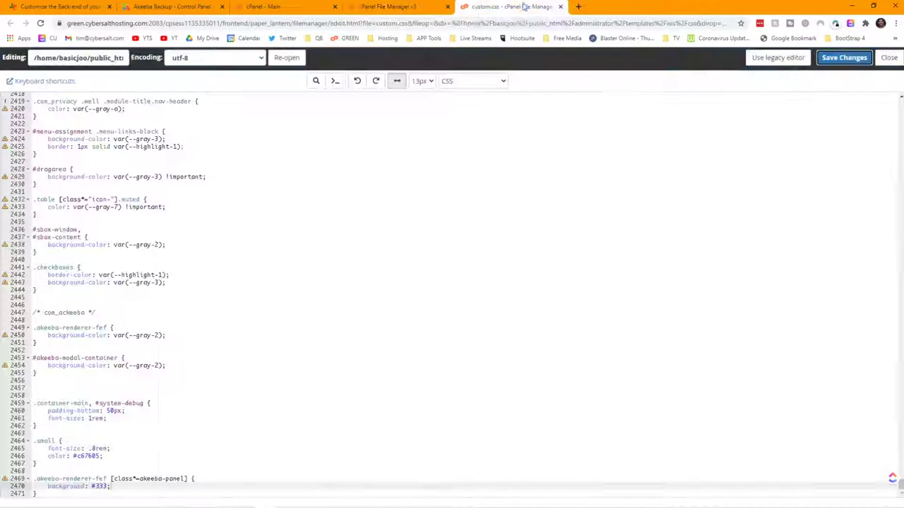
click(206, 493)
text(.akeeba-renderer-fef a[class*=akeeba-action] {     display: block;     padding: 1em;     text-align: center;     color: #fffafc;)
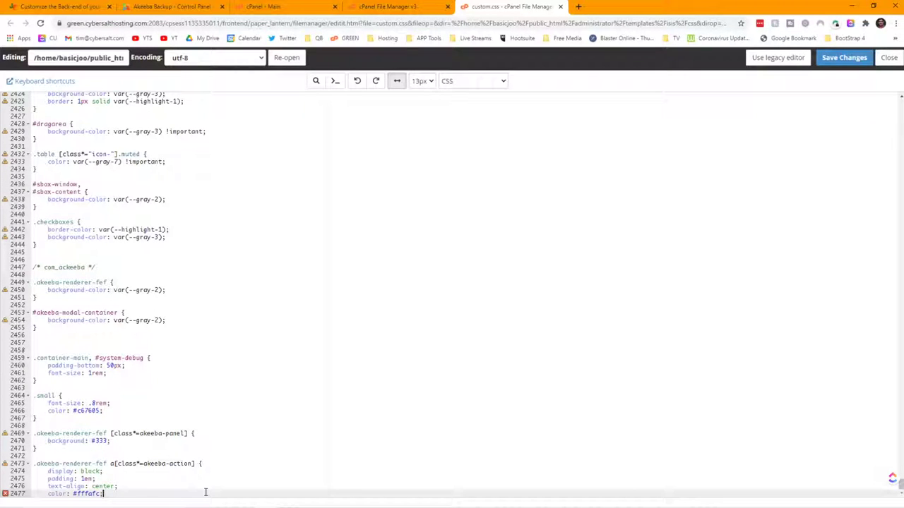
key(Return)
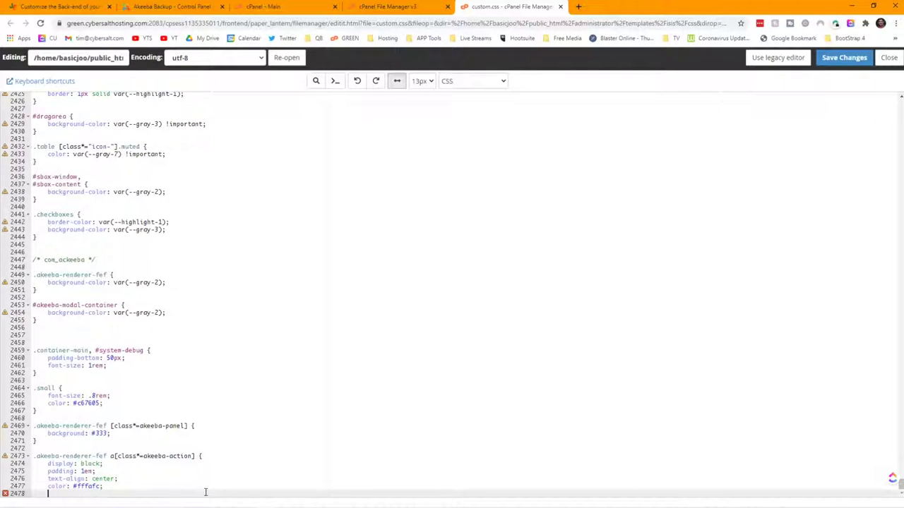
text(})
- Remove the display, padding and text-align declarations from the new akeeba-action rule and save custom.css
drag(49, 464, 119, 478)
key(BackSpace)
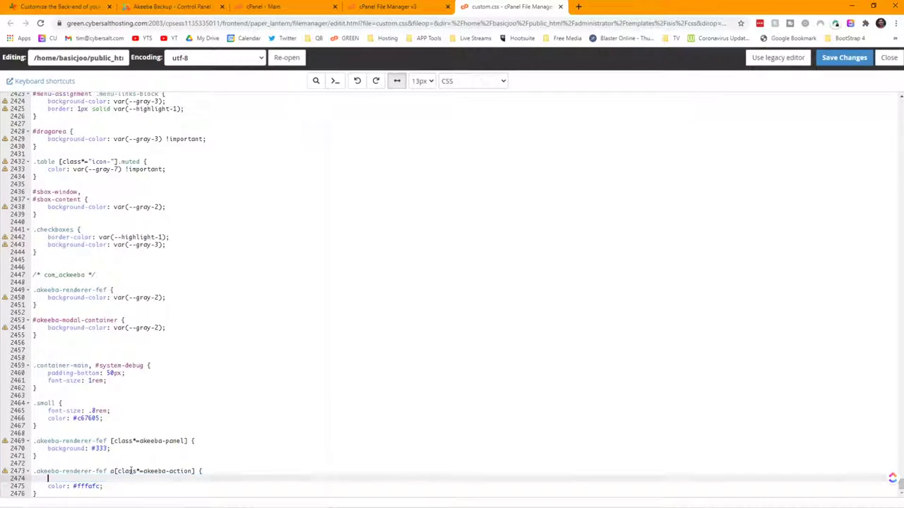
key(BackSpace)
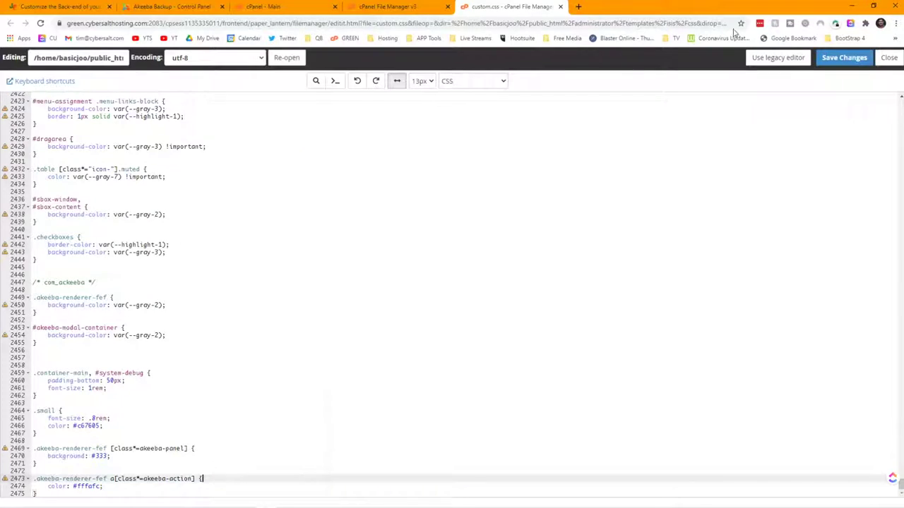
click(843, 58)
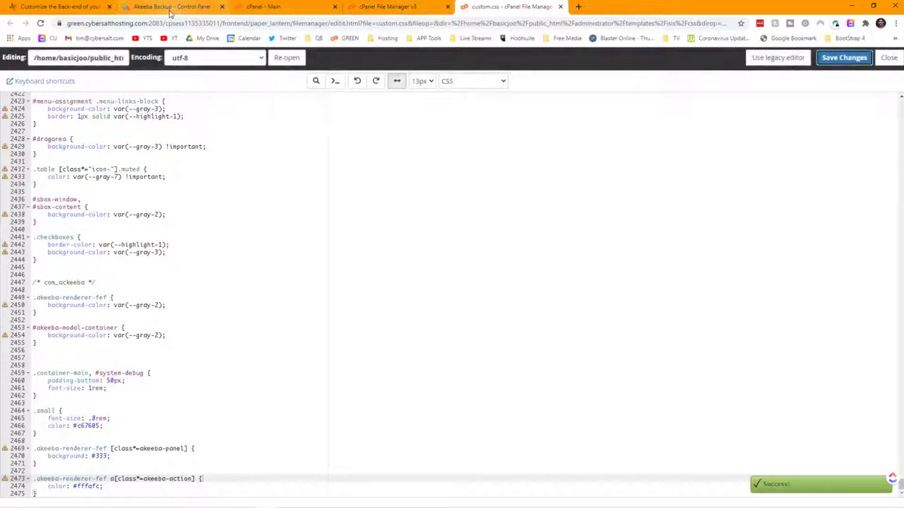
- Reload the Akeeba Backup control panel and check the One-click Backup labels with the saved style
click(170, 7)
click(41, 23)
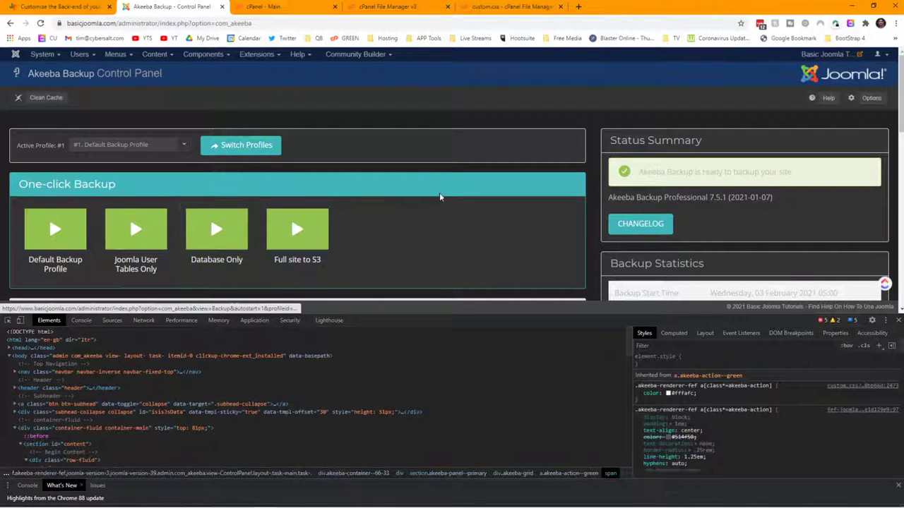
scroll(445, 196, down, 3)
scroll(448, 195, up, 3)
- Open the Community Builder and JCE Editor Pro components to examine their back-end styling
click(219, 57)
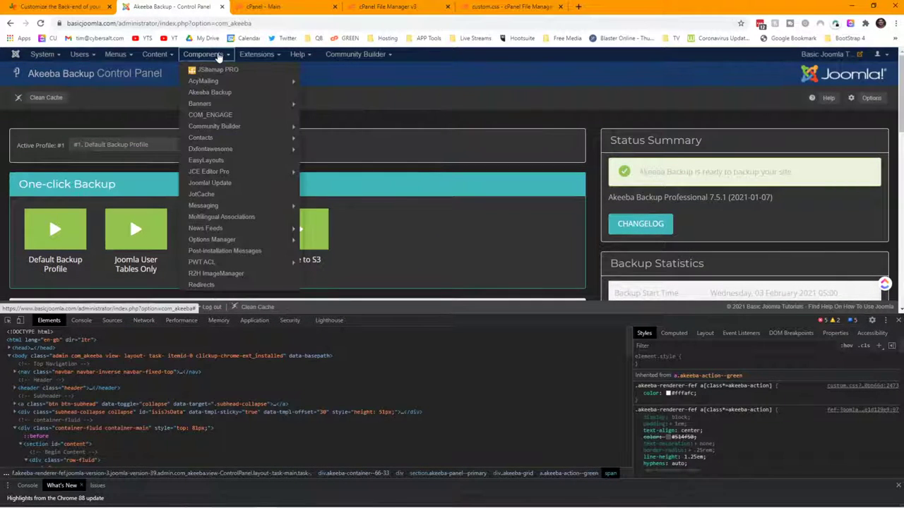
click(230, 125)
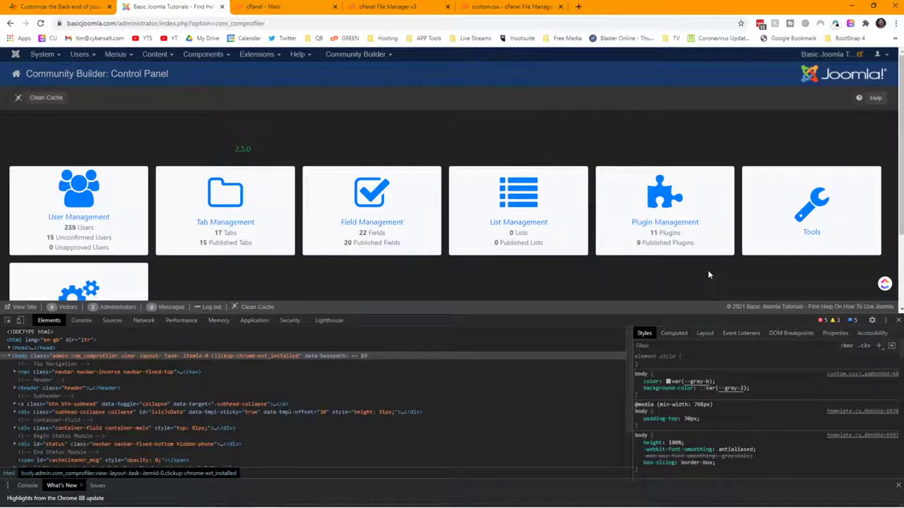
scroll(612, 260, down, 2)
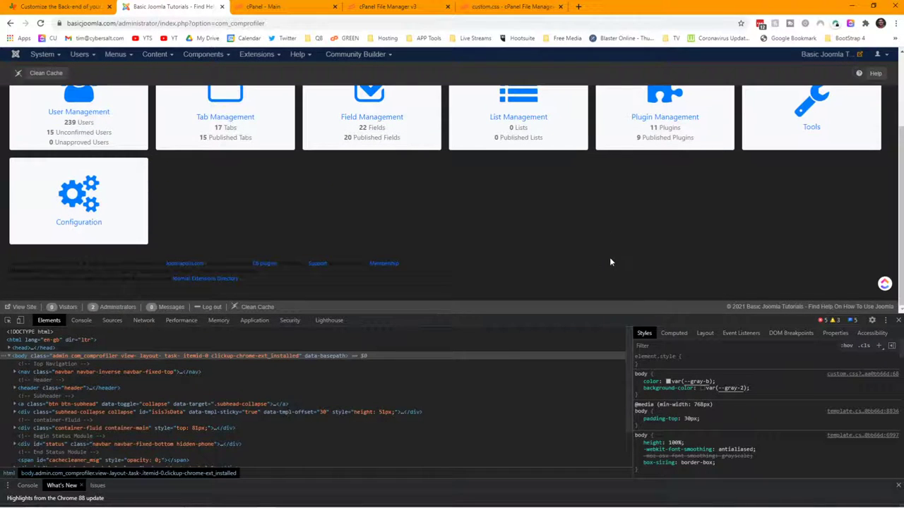
click(203, 56)
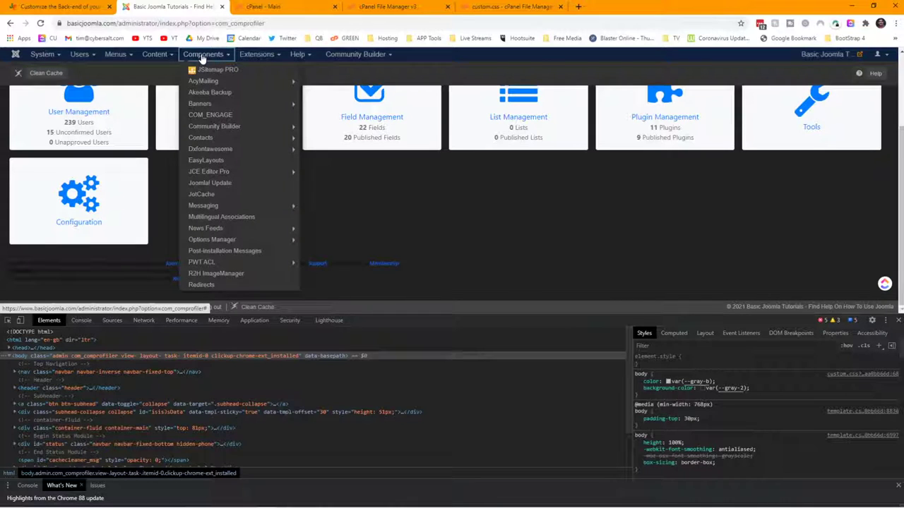
click(227, 171)
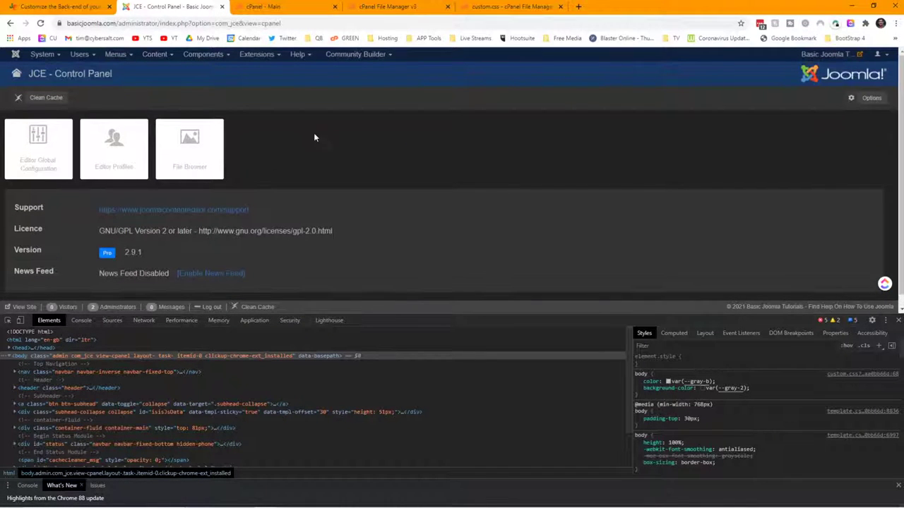
- Open the Options Manager component and examine the styling of its components list
click(216, 56)
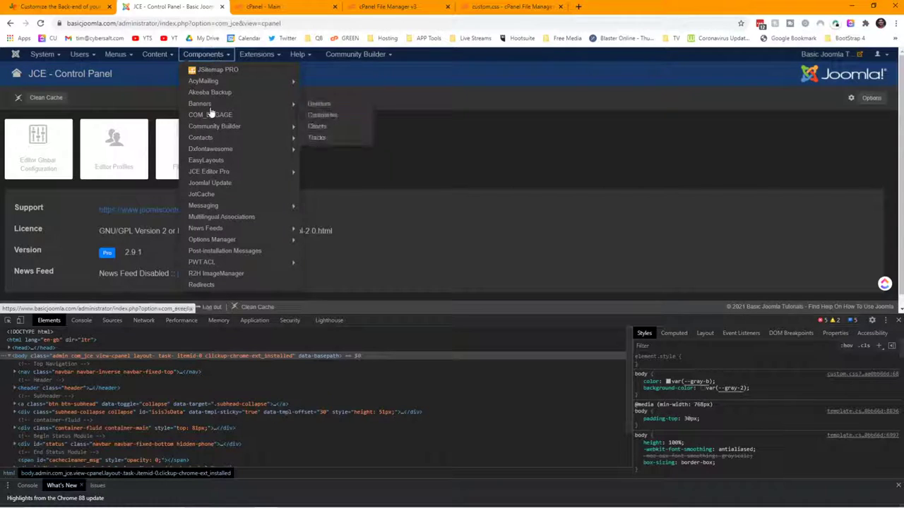
click(219, 235)
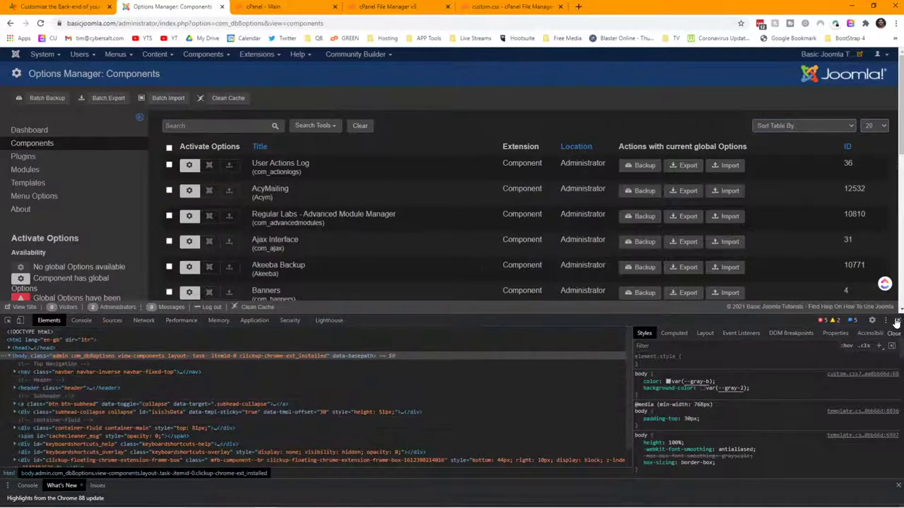
scroll(381, 223, down, 5)
scroll(374, 231, up, 5)
- Open the R2H ImageManager component and inspect its folder sidebar in the developer tools
click(201, 55)
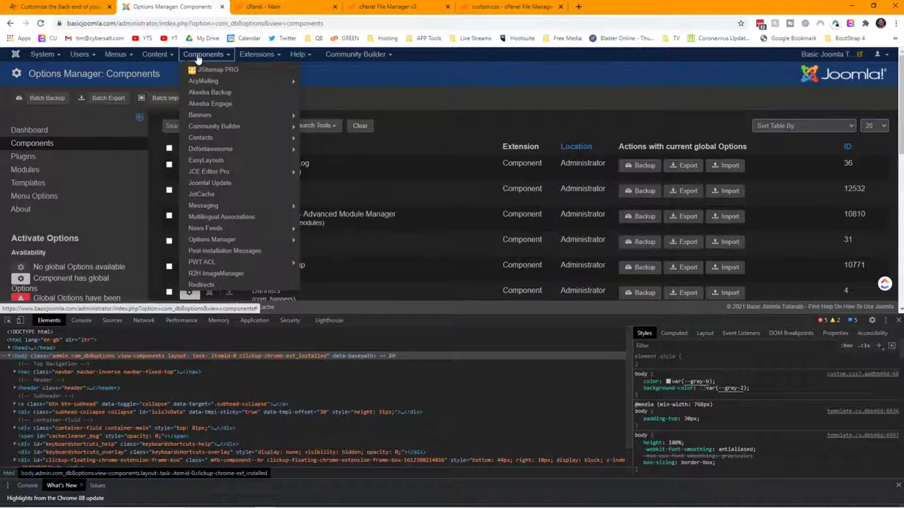
click(229, 276)
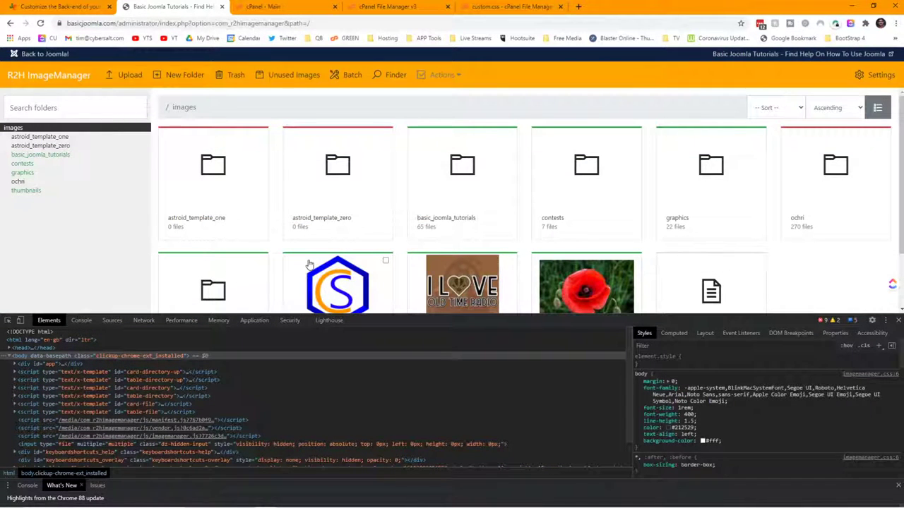
click(7, 323)
click(94, 216)
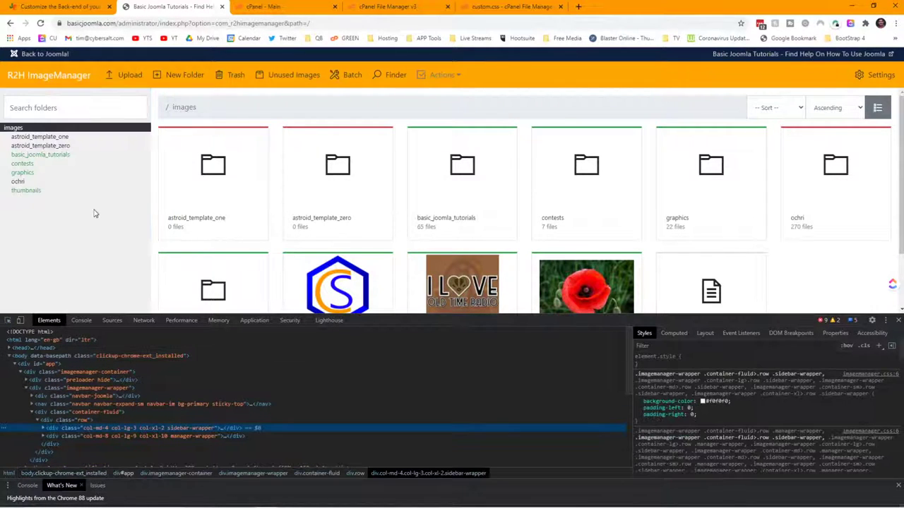
- Toggle the sidebar-wrapper rule's background color to test it, and set it to red #b31b1b
click(637, 401)
click(638, 401)
click(637, 401)
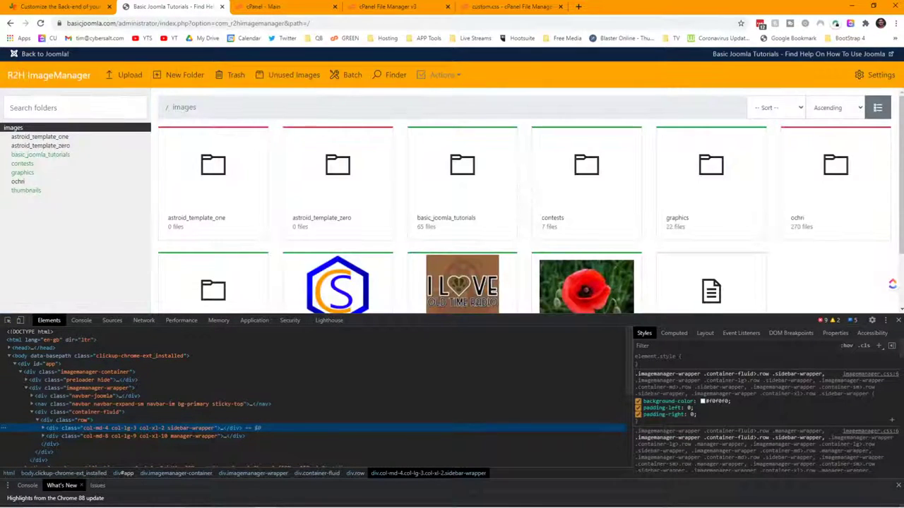
click(702, 401)
click(797, 393)
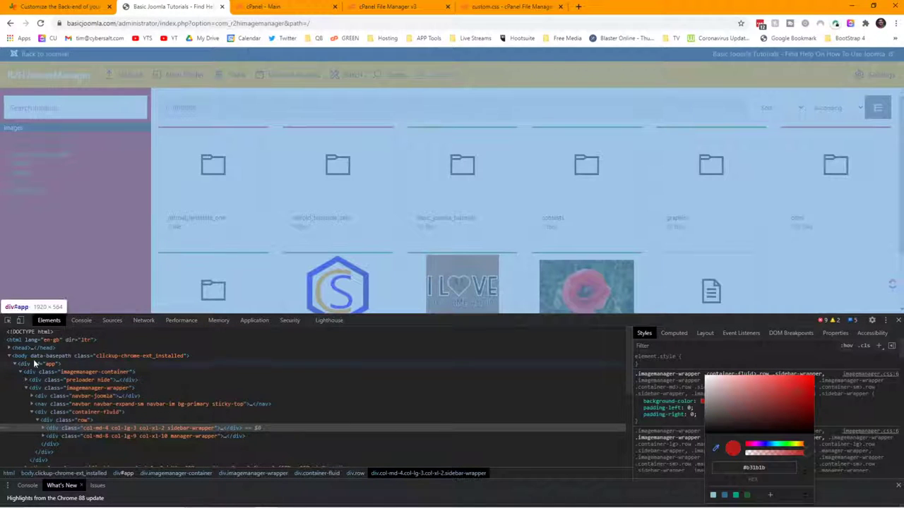
- Set the R2H ImageManager body background color to navy #10223e by sampling a color from the page, and check the image grid
click(34, 357)
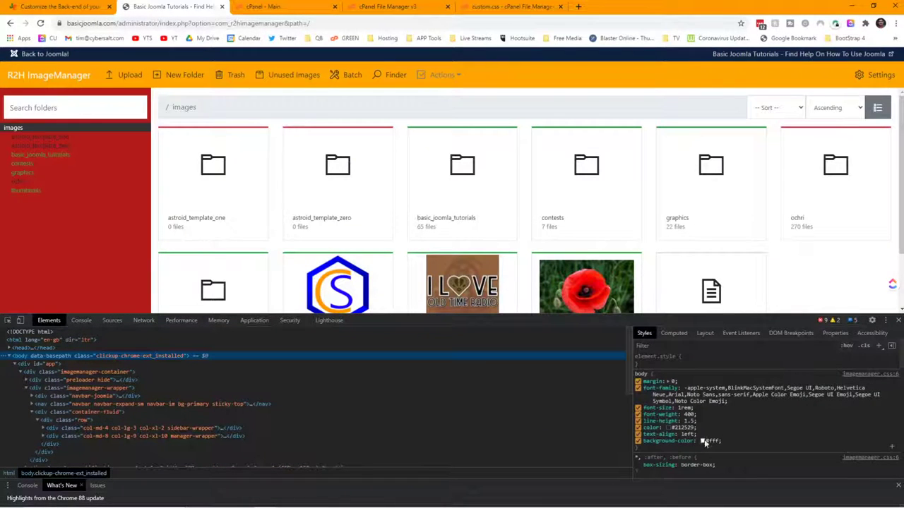
click(703, 441)
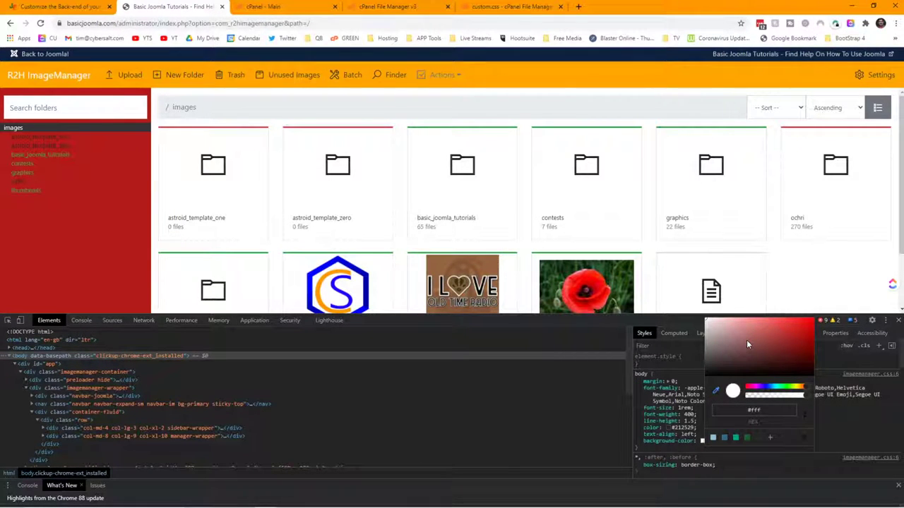
click(717, 390)
click(716, 389)
click(716, 389)
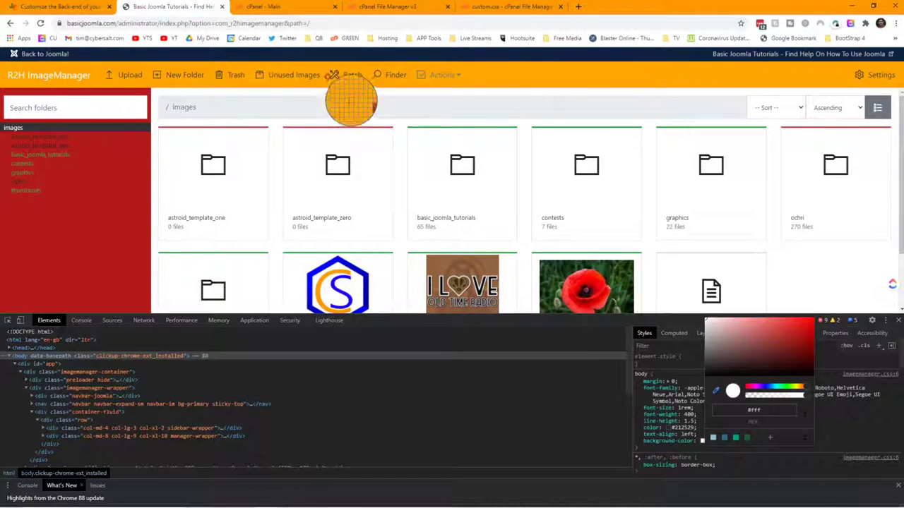
click(303, 79)
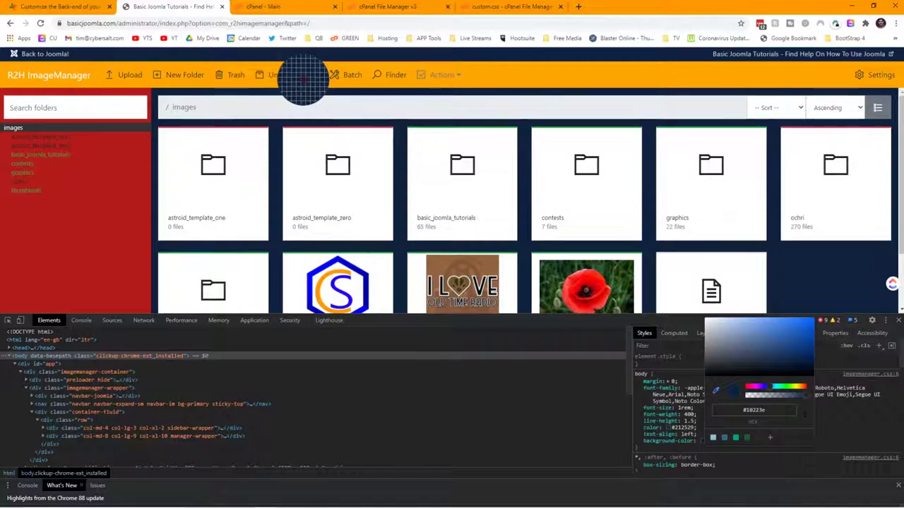
scroll(420, 170, down, 1)
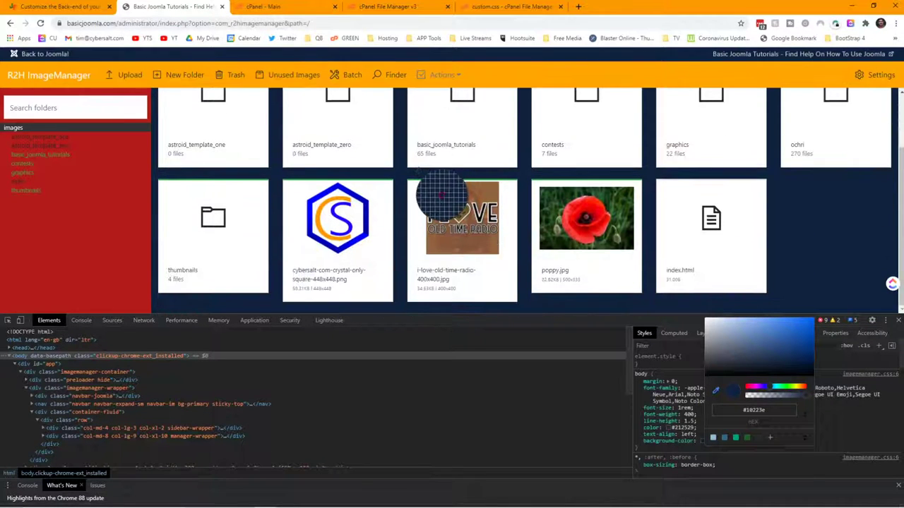
scroll(436, 176, up, 1)
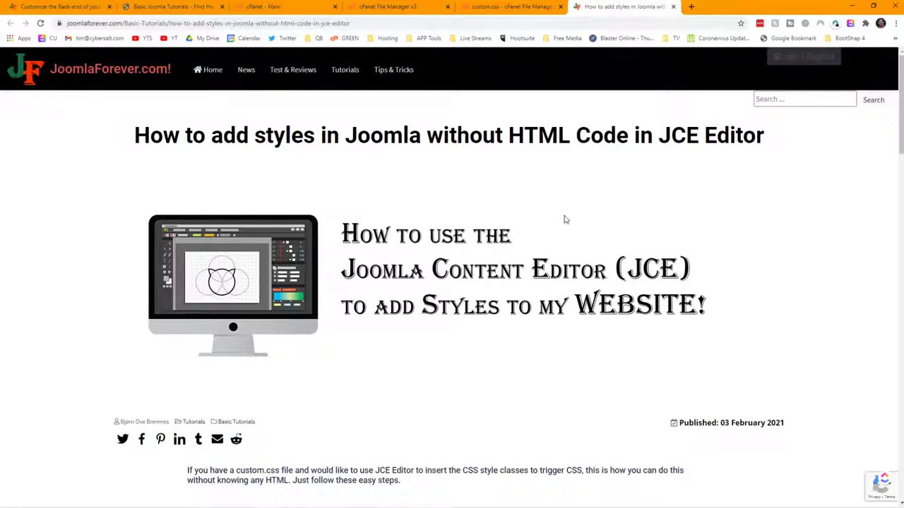
- Read through the JoomlaForever article on adding styles in JCE Editor without HTML code and close it
scroll(569, 218, down, 5)
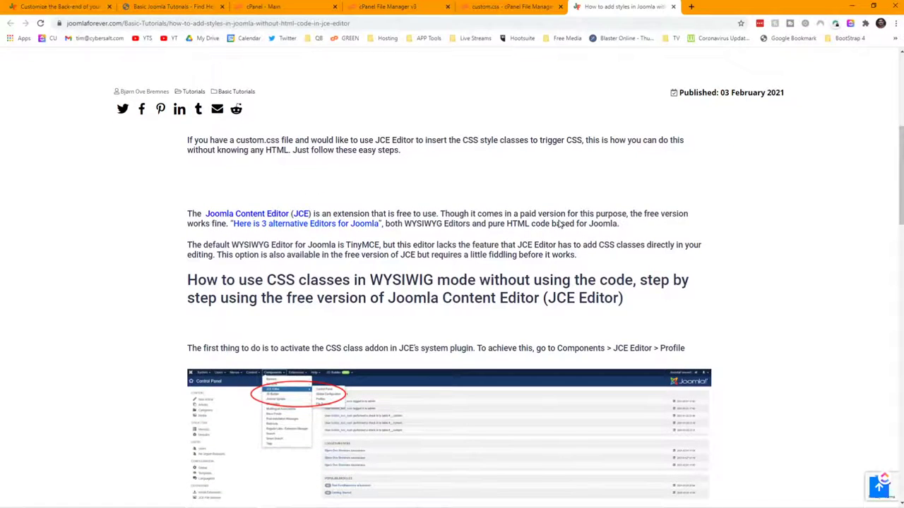
scroll(558, 224, down, 9)
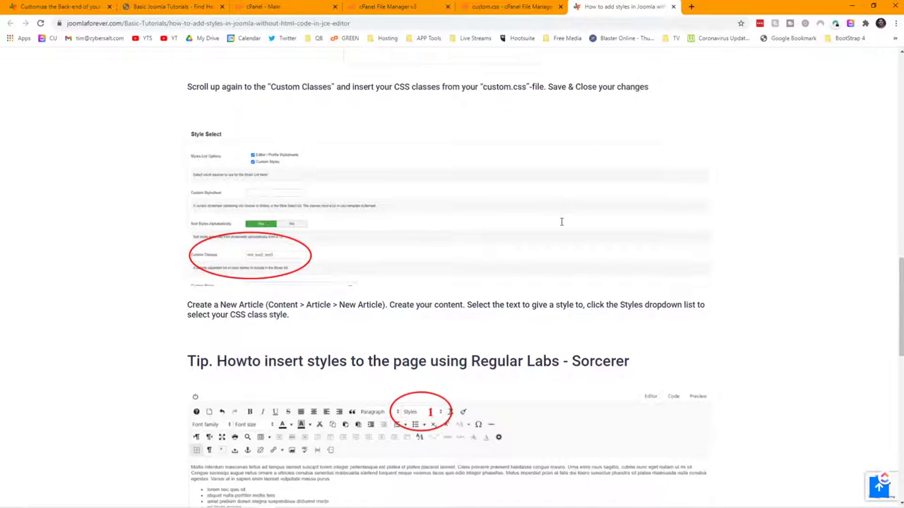
scroll(562, 222, down, 3)
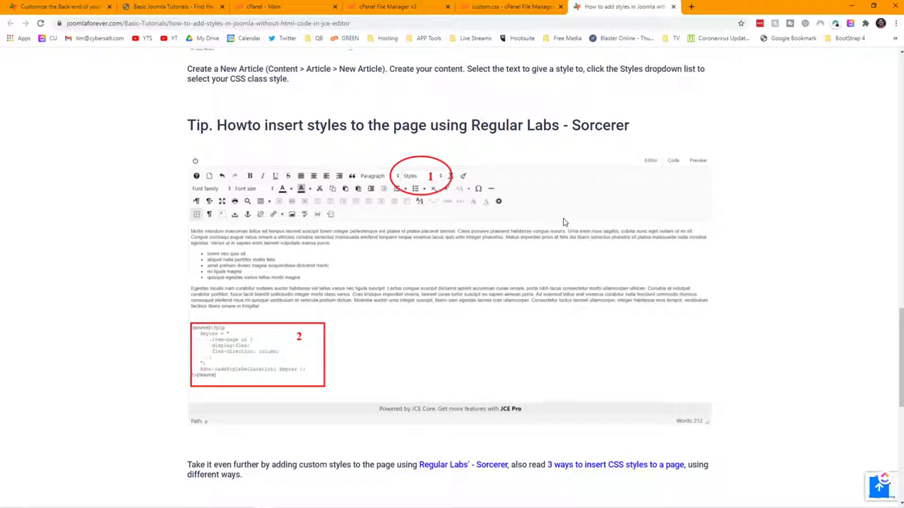
scroll(563, 222, down, 4)
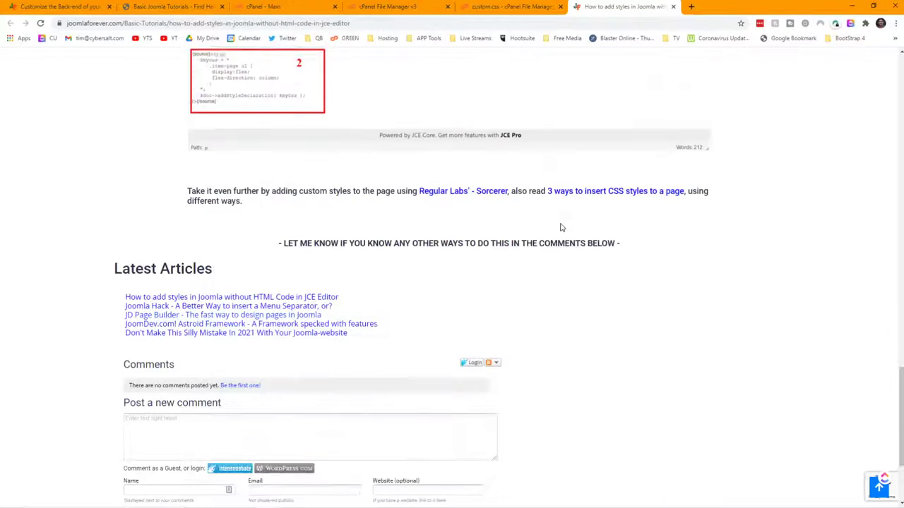
scroll(562, 225, up, 5)
scroll(562, 227, down, 3)
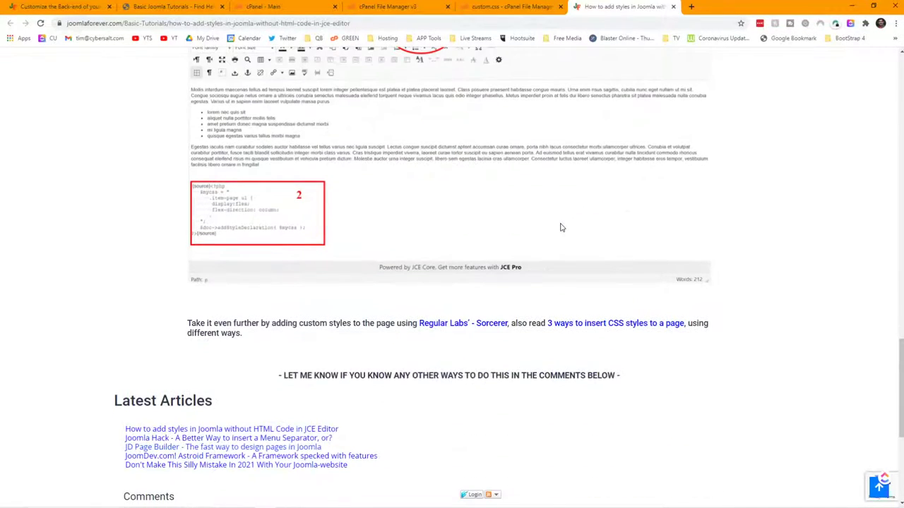
scroll(562, 227, down, 4)
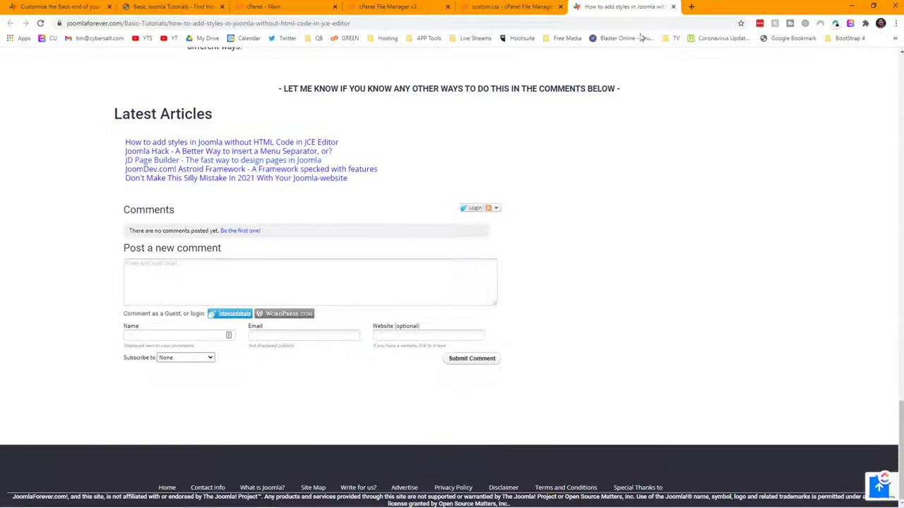
scroll(534, 192, up, 8)
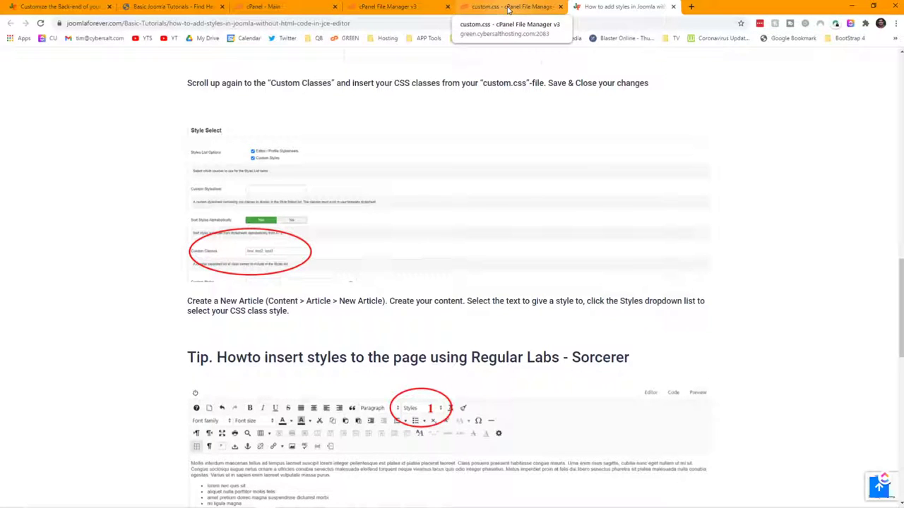
scroll(609, 147, up, 15)
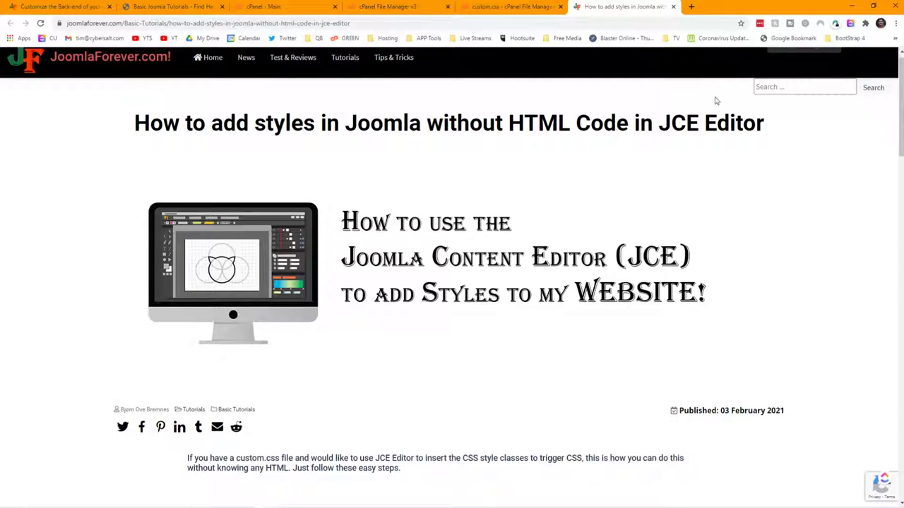
click(672, 8)
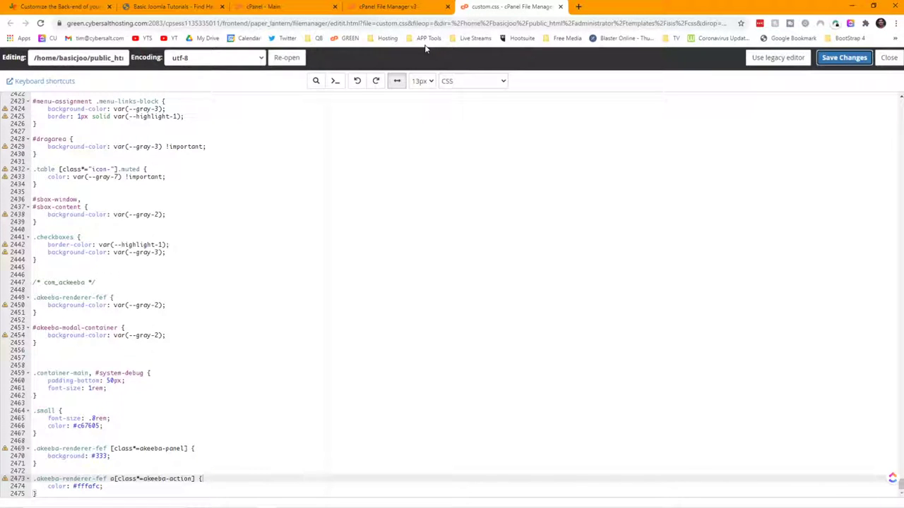
- Open the Regular Labs website, regularlabs.com, in a new browser tab
click(580, 7)
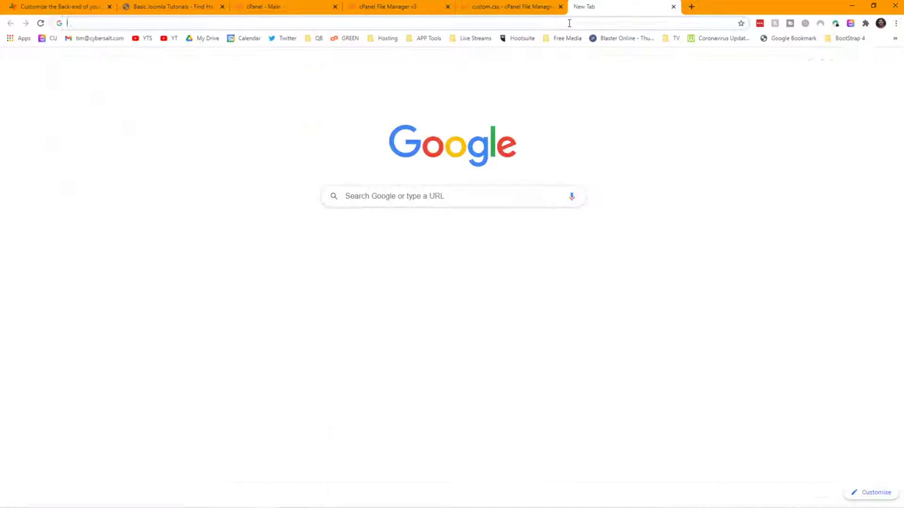
click(569, 23)
text(regu)
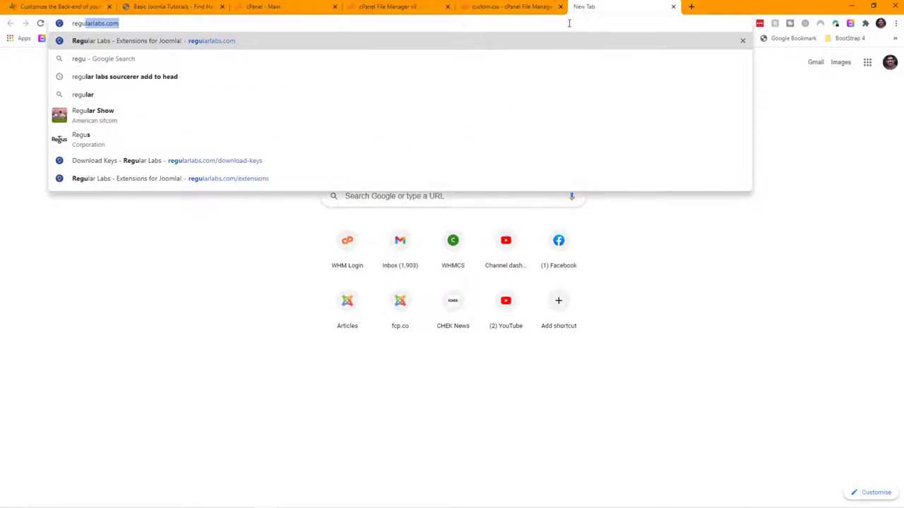
text(l)
key(Return)
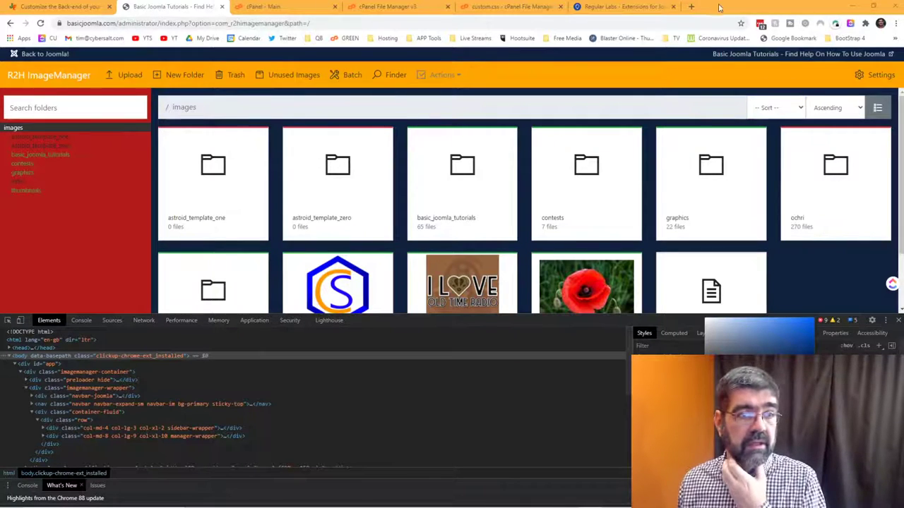
- Open basicjoomla.com/login in a new tab and look over the site's sign-up form
click(691, 7)
click(605, 21)
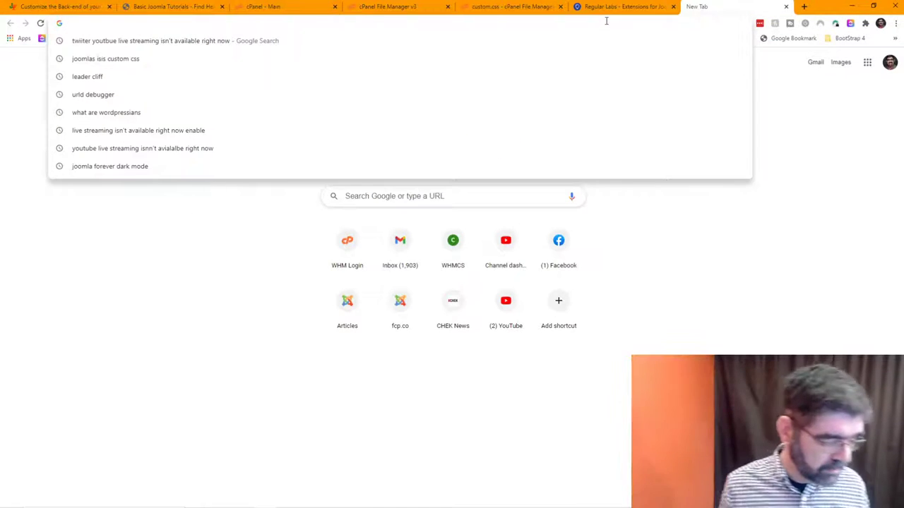
text(basi)
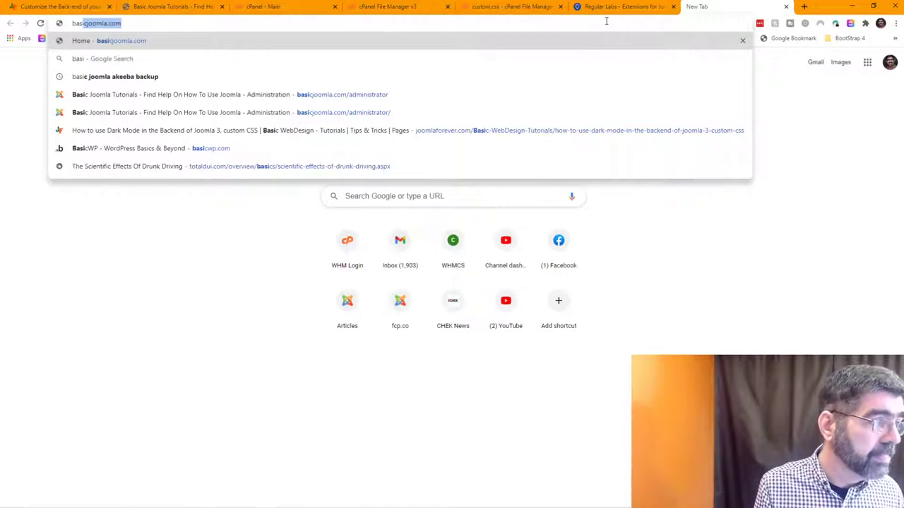
key(Right)
text(/)
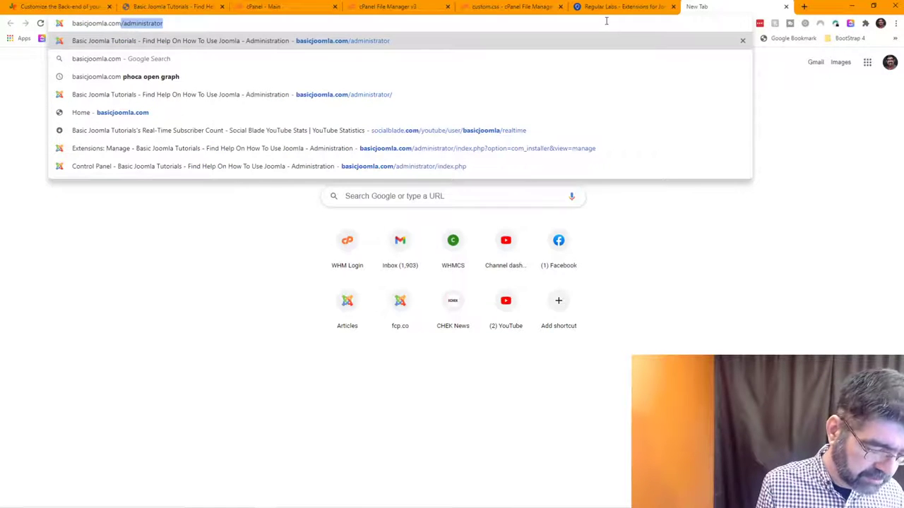
text(login)
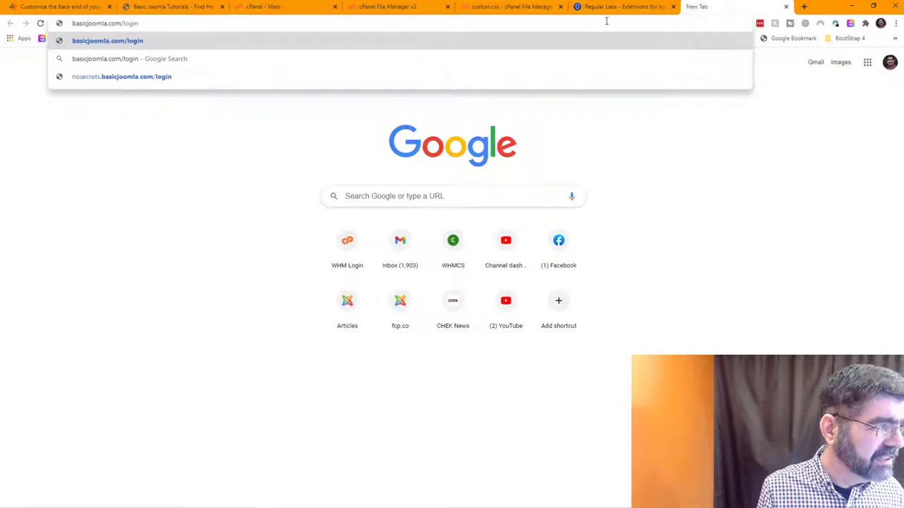
key(Return)
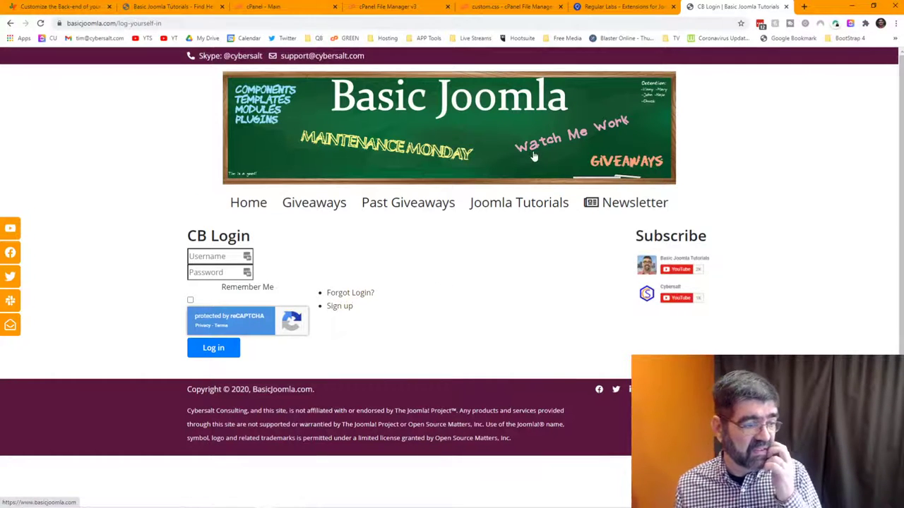
click(340, 307)
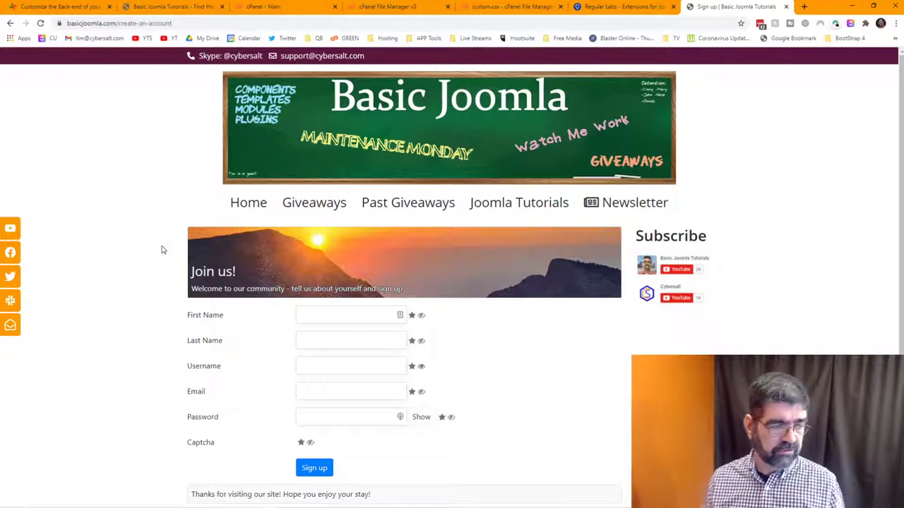
scroll(163, 250, down, 1)
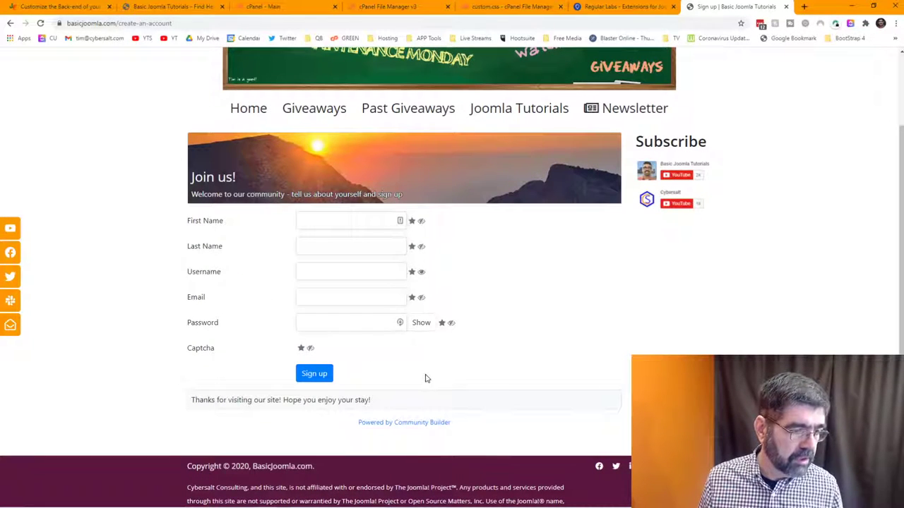
- Open the nosecrets.basicjoomla.com home page in a new browser tab
click(803, 7)
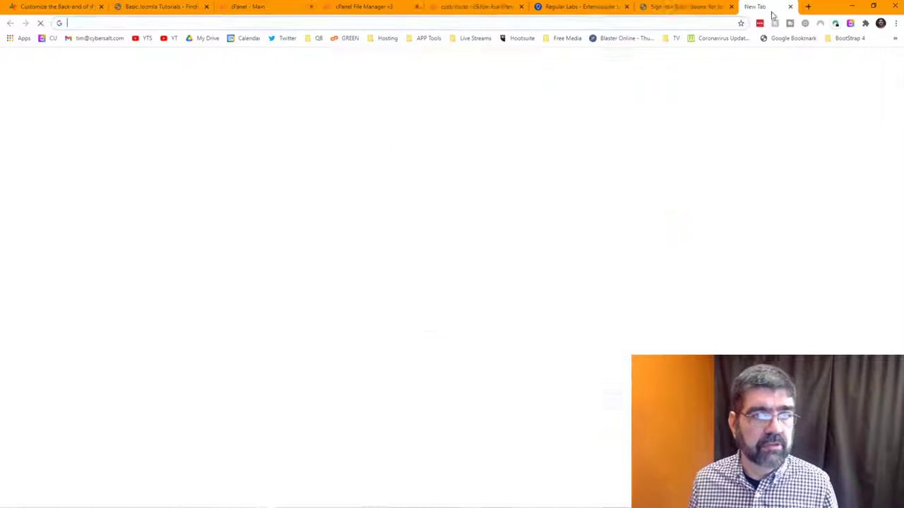
click(632, 22)
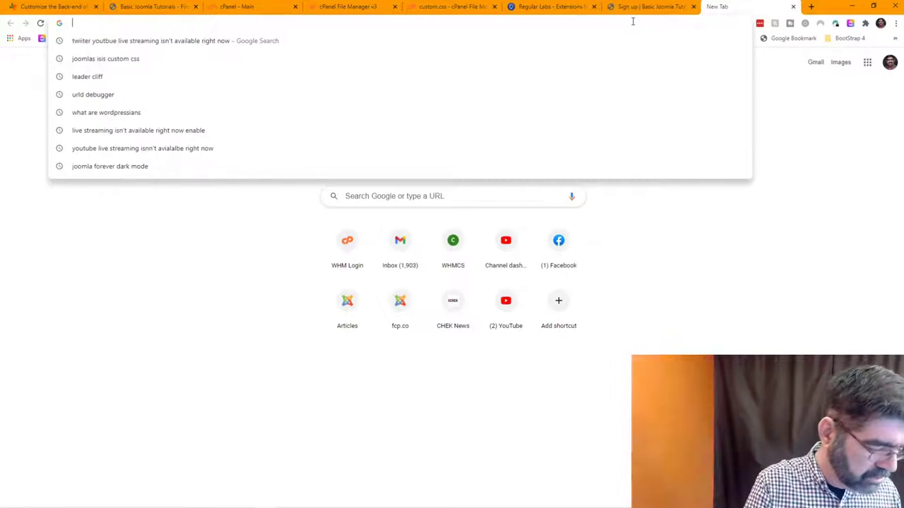
text(nosecrets.basicjoomla.com)
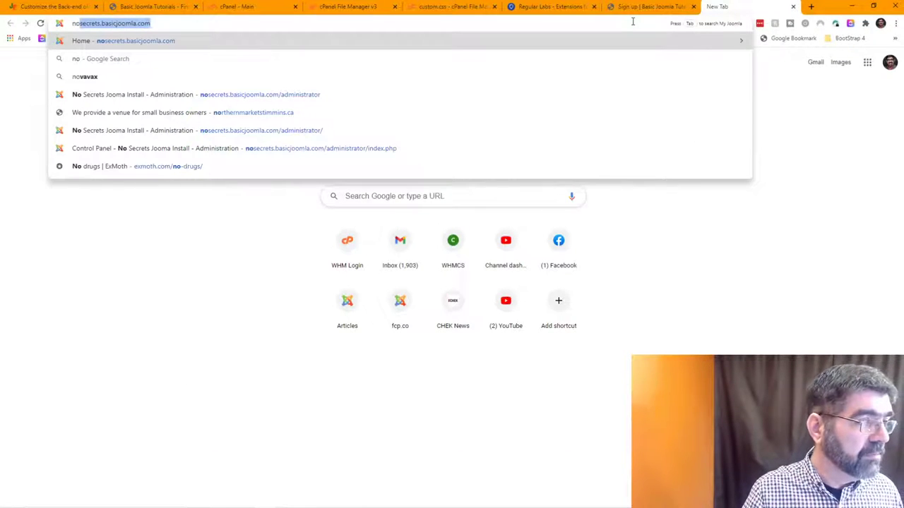
key(Return)
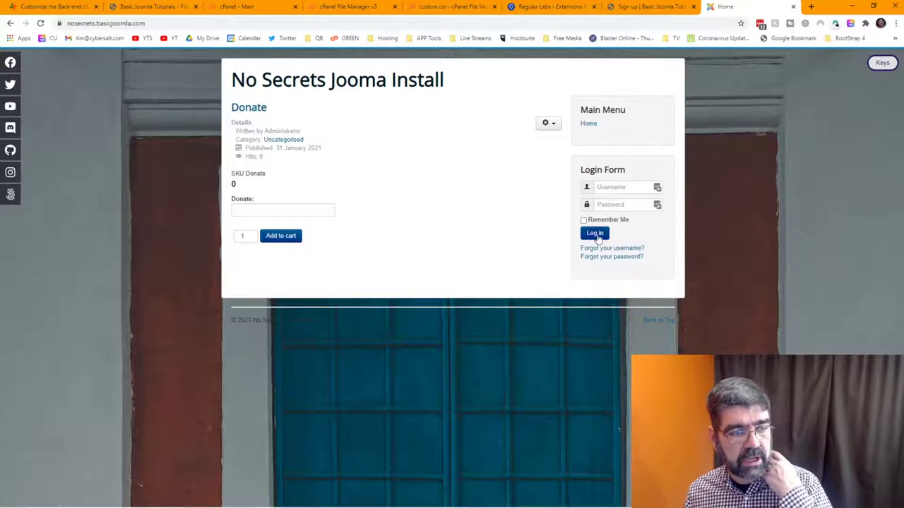
- Go to the No Secrets site's administrator page and log in with the saved username and password
click(221, 22)
click(225, 22)
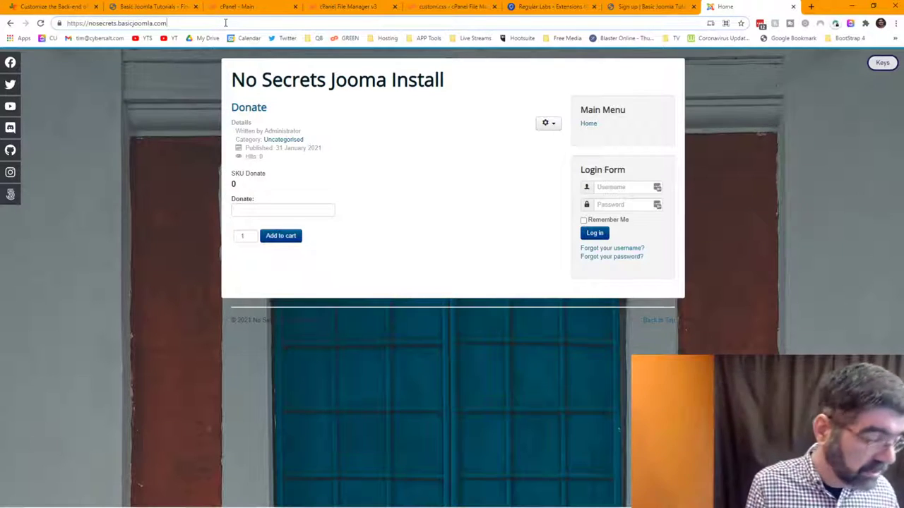
text(ad)
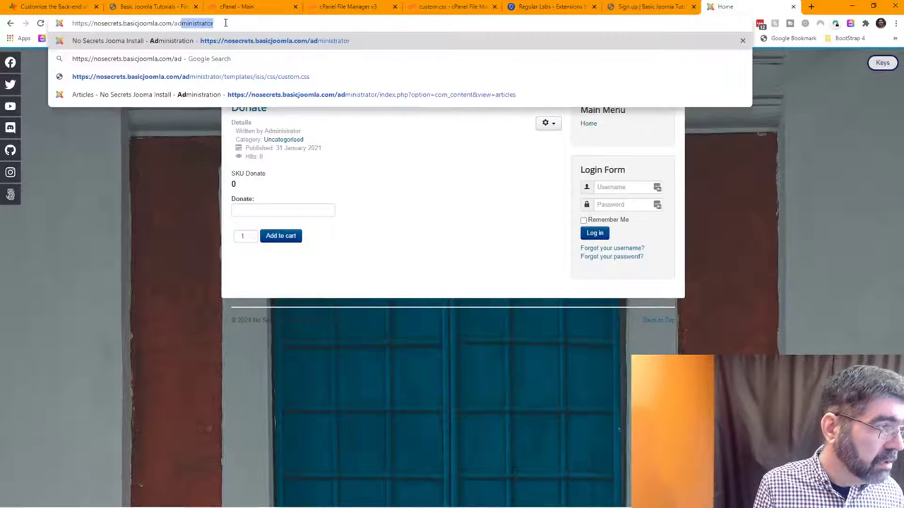
key(Return)
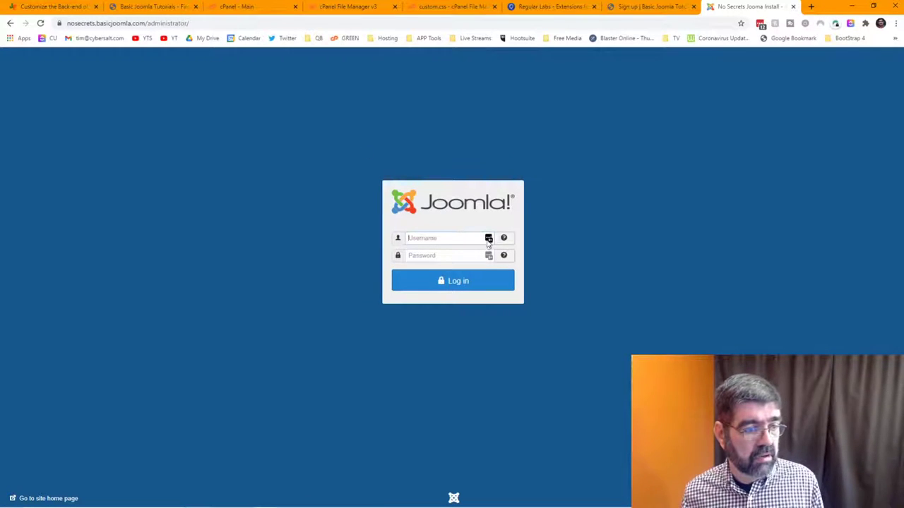
click(488, 238)
click(428, 400)
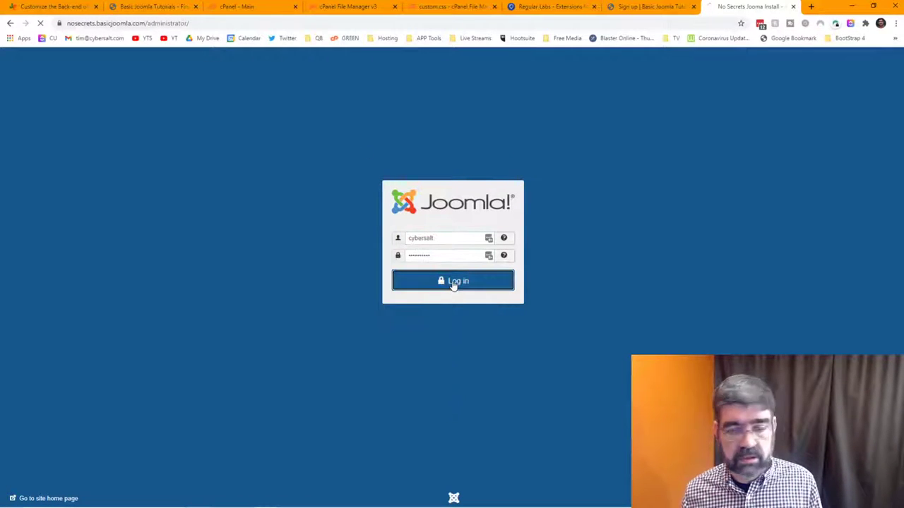
click(453, 282)
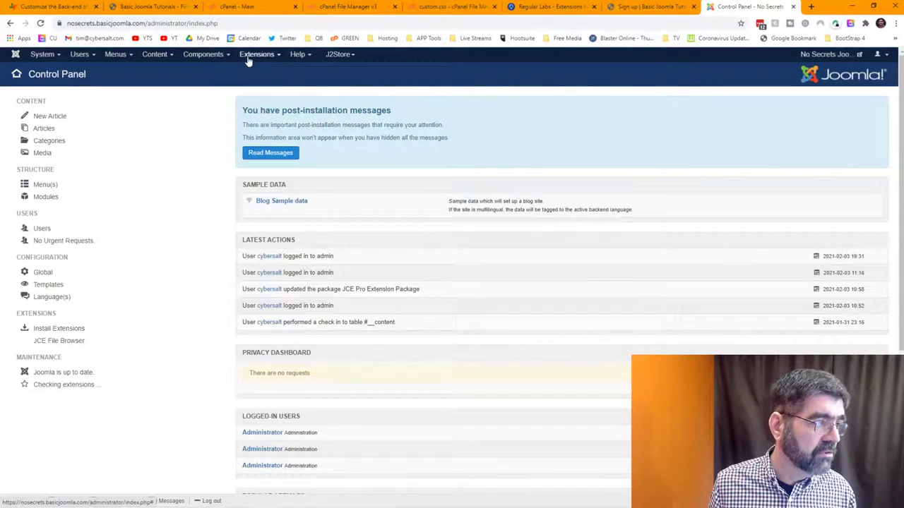
- Open Global Configuration and check its Site and System settings
click(43, 57)
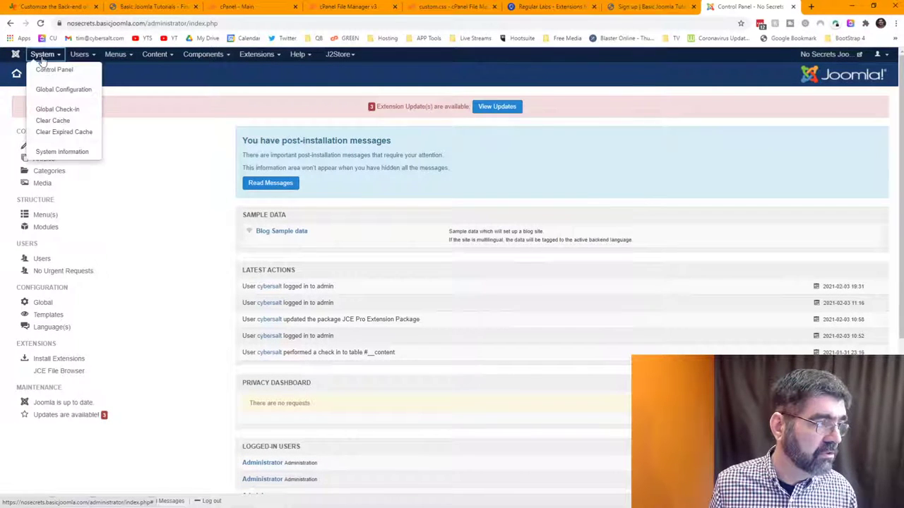
click(49, 89)
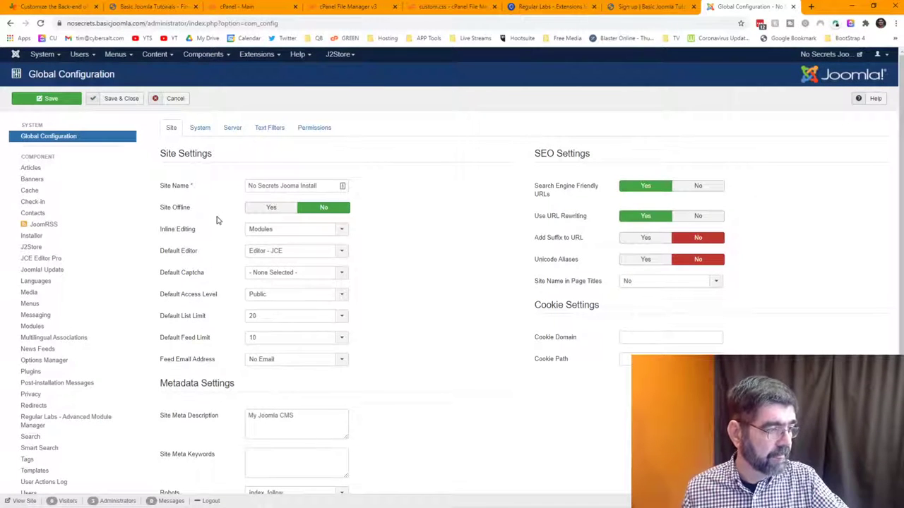
click(198, 128)
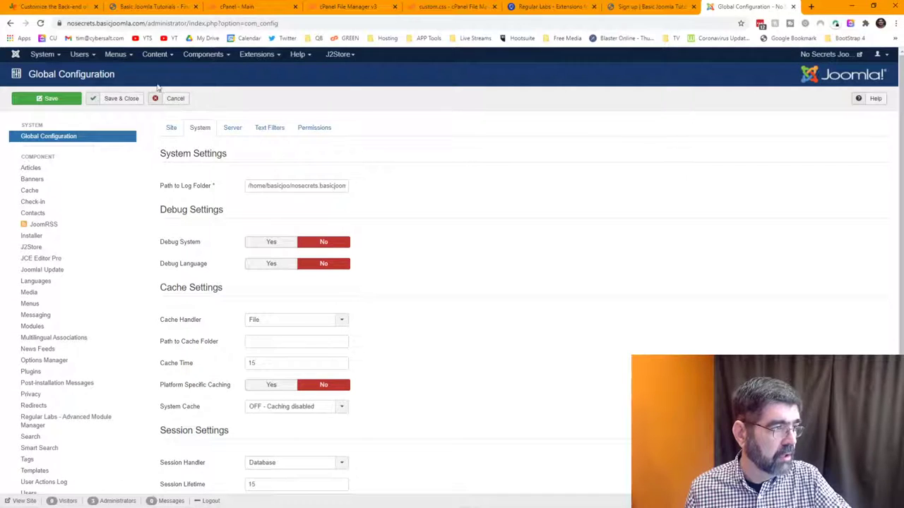
- Set Allow User Registration to Yes in the Users component's options and save
click(80, 55)
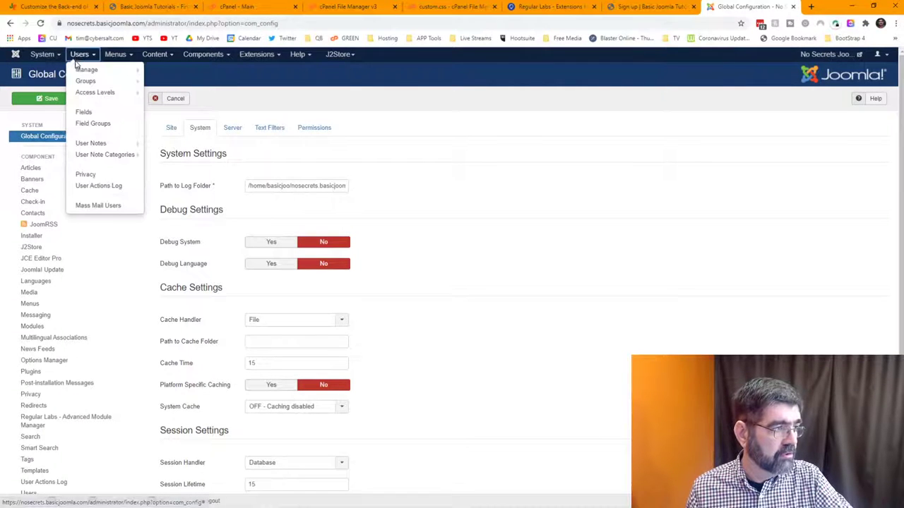
click(84, 70)
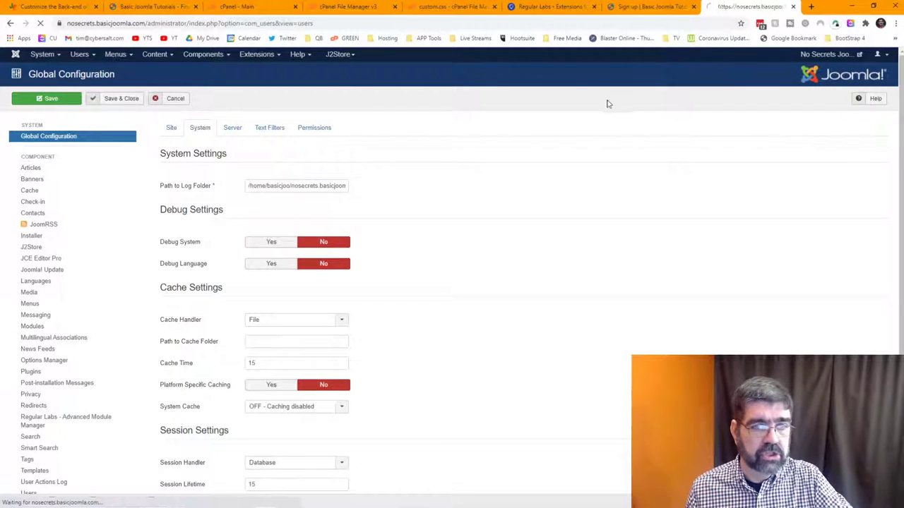
click(878, 99)
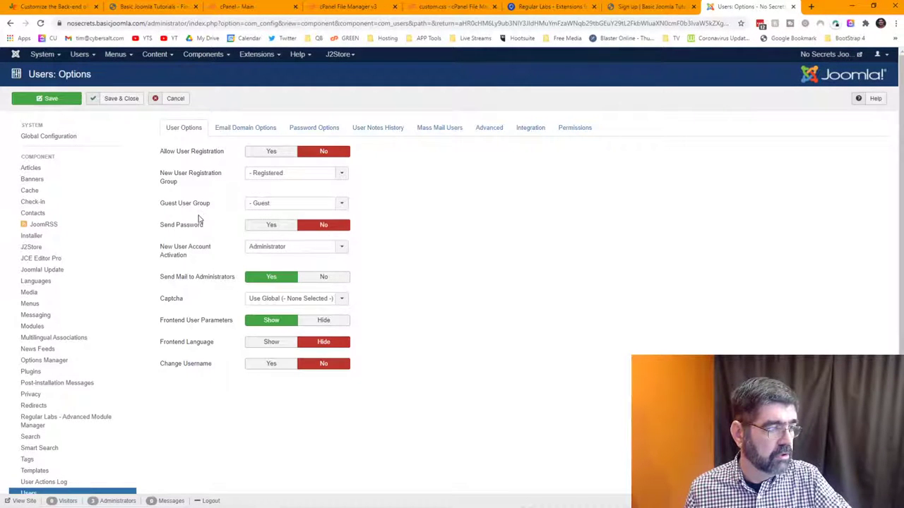
click(283, 151)
click(46, 98)
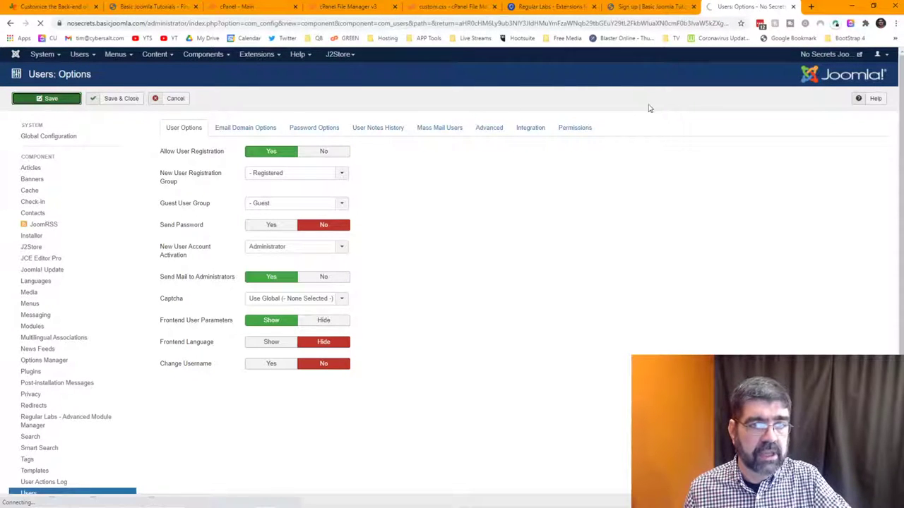
- Open the No Secrets site's front end and view its account creation form
click(844, 56)
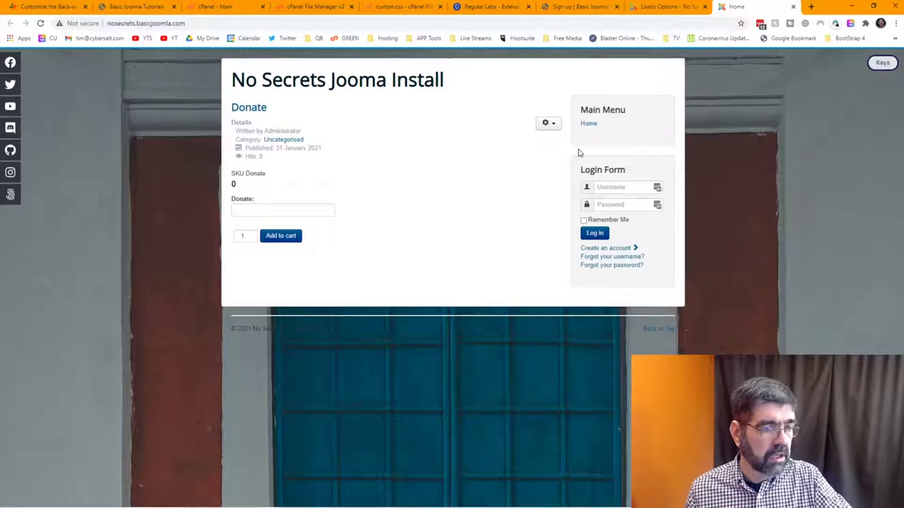
click(598, 250)
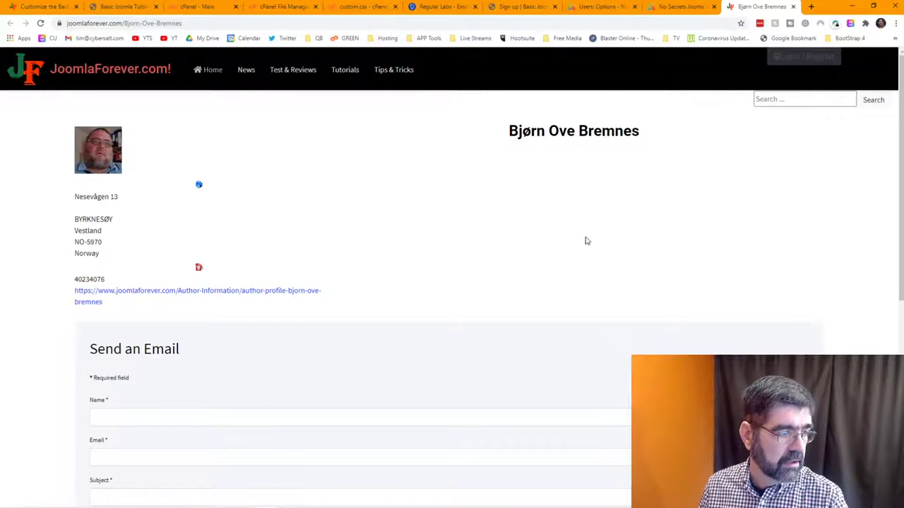
- Look through the JoomlaForever author's contact page and close it
scroll(585, 241, down, 2)
scroll(585, 241, down, 2)
scroll(585, 240, up, 4)
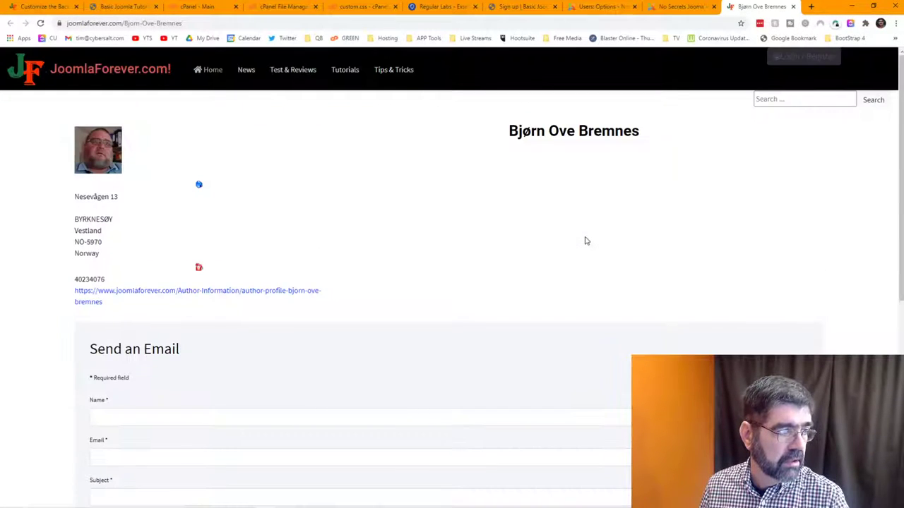
click(792, 7)
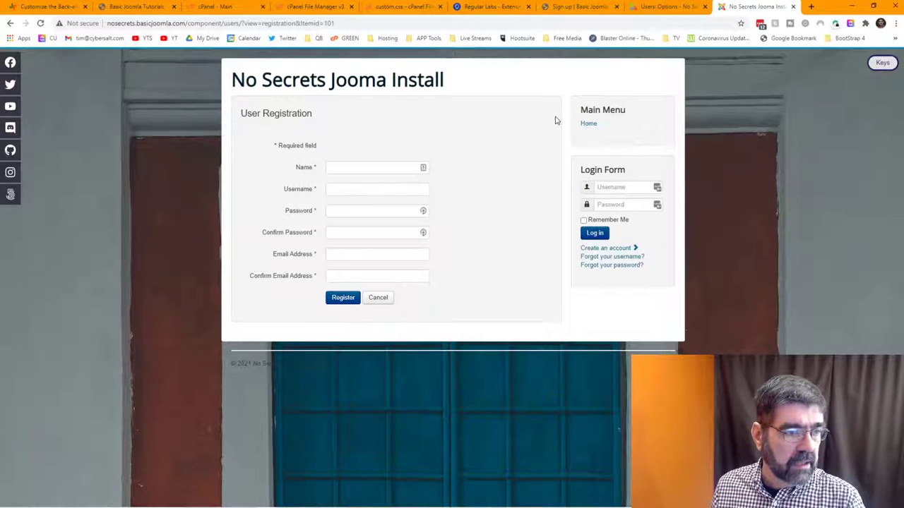
- Log in through the No Secrets site's front-end Login Form with the saved username and password
click(619, 185)
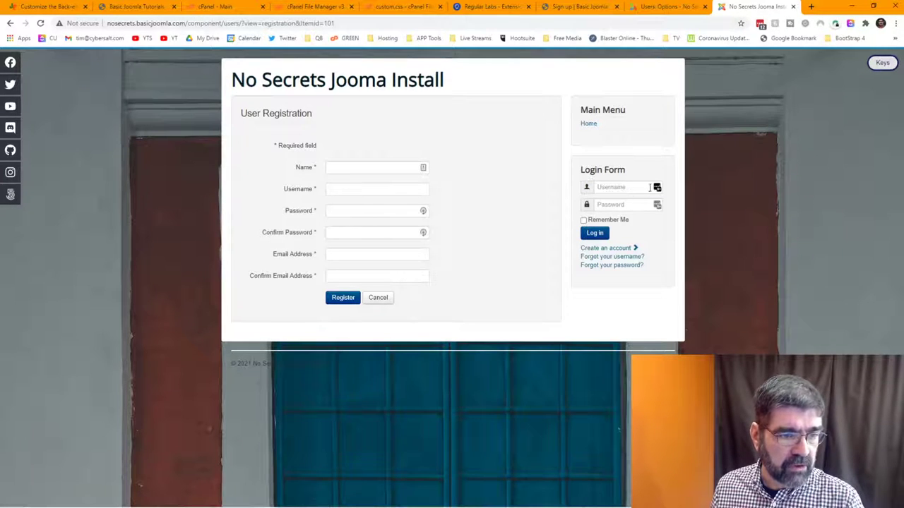
click(655, 189)
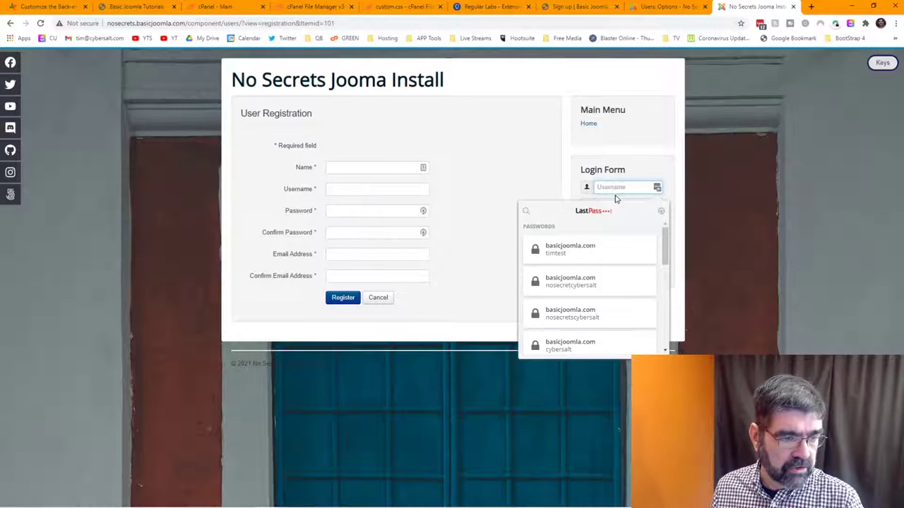
click(558, 345)
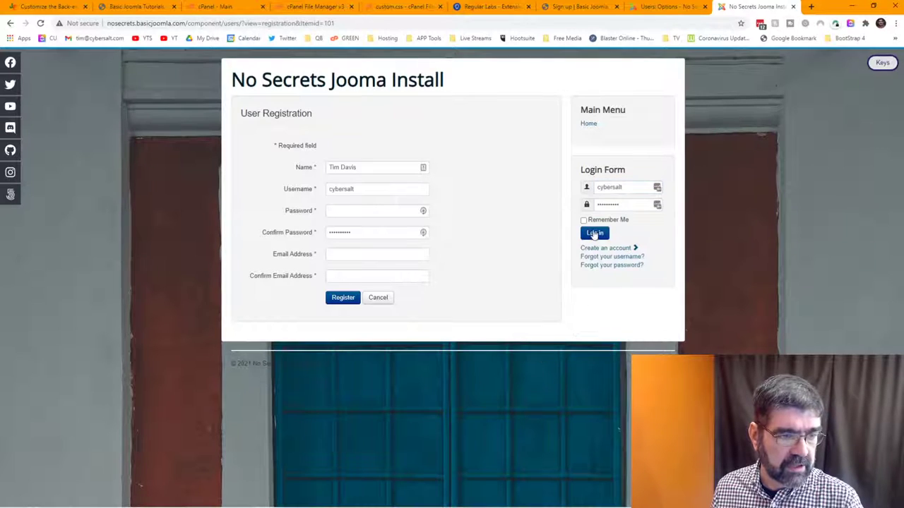
click(594, 234)
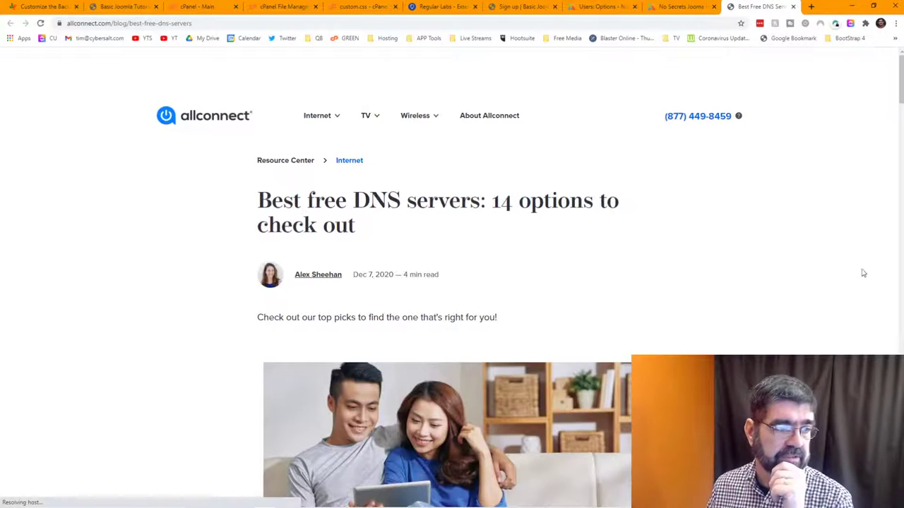
- Look through Allconnect's article on the best free DNS servers, including the server list and the OpenDNS, Cloudflare, Google and Comodo entries
scroll(619, 206, down, 6)
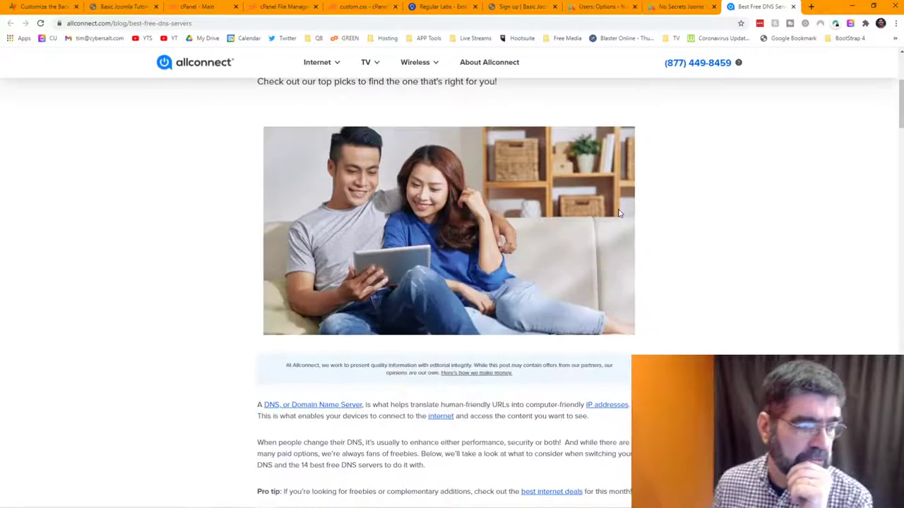
scroll(618, 213, down, 8)
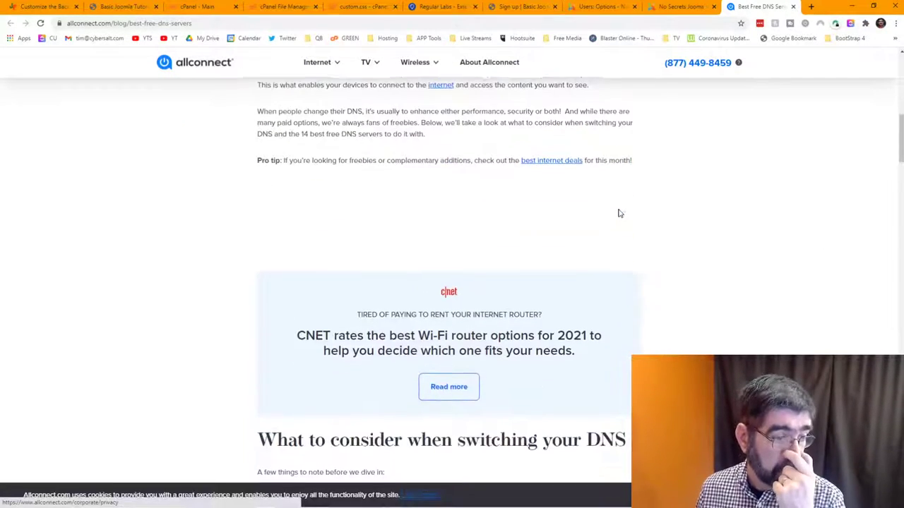
scroll(619, 213, down, 2)
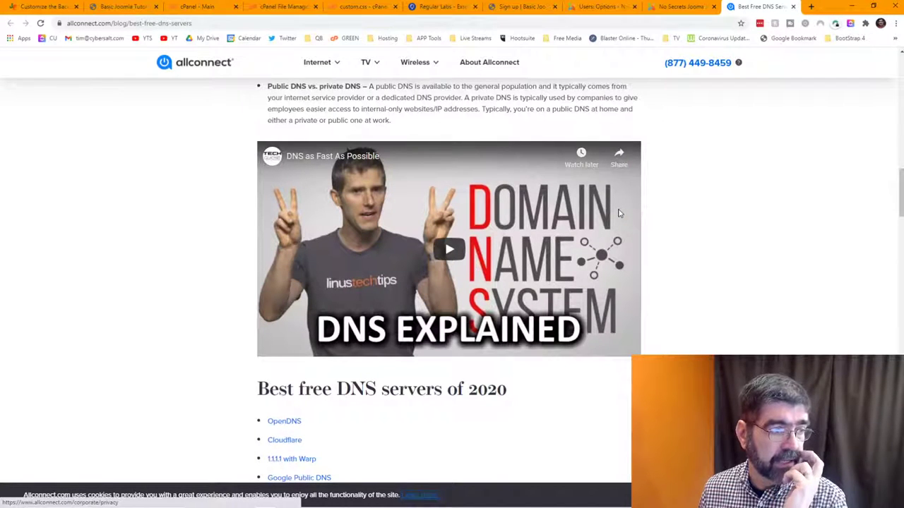
scroll(619, 212, down, 3)
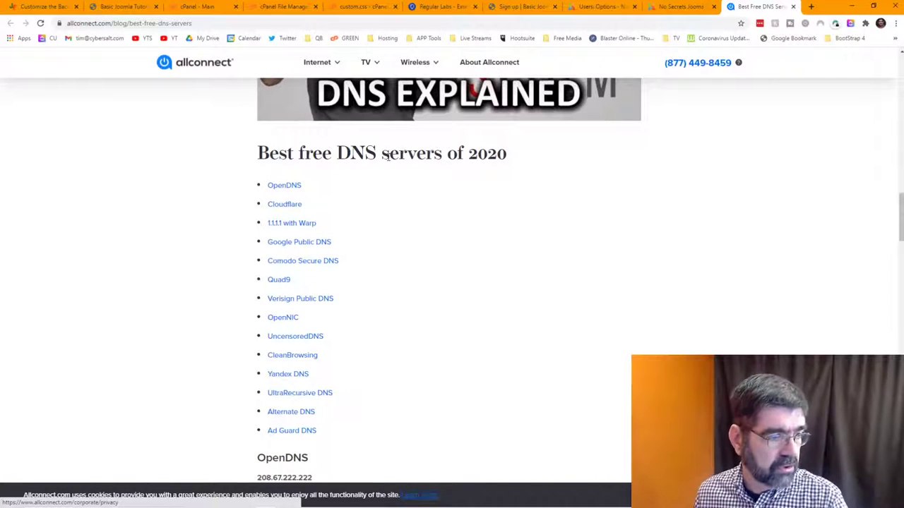
scroll(318, 245, down, 10)
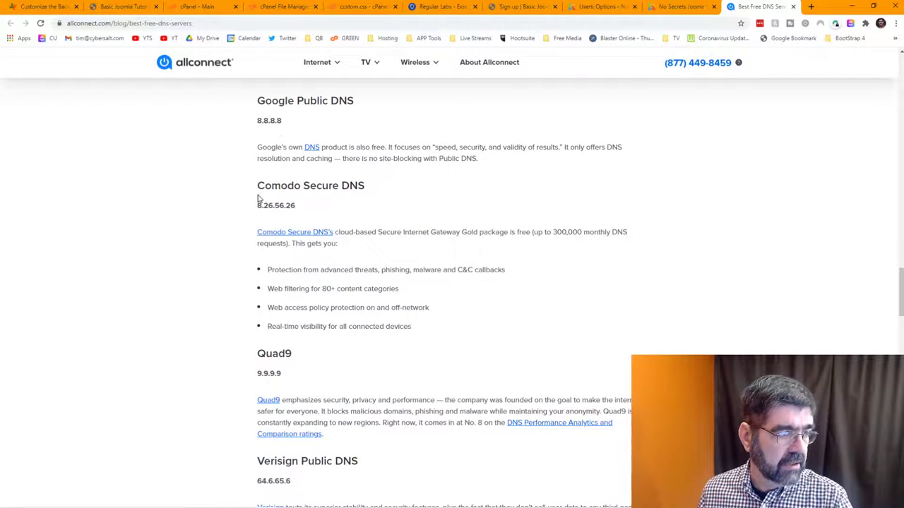
scroll(258, 200, down, 2)
scroll(258, 200, up, 2)
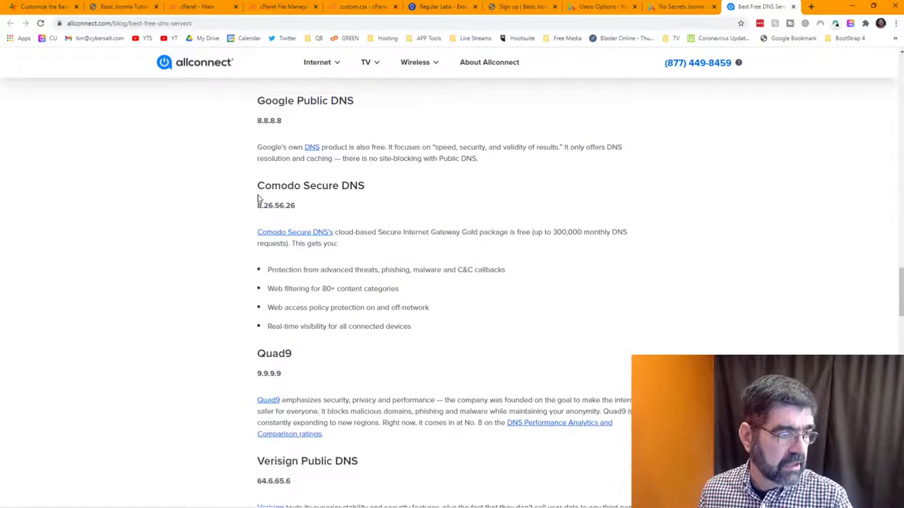
scroll(259, 200, up, 2)
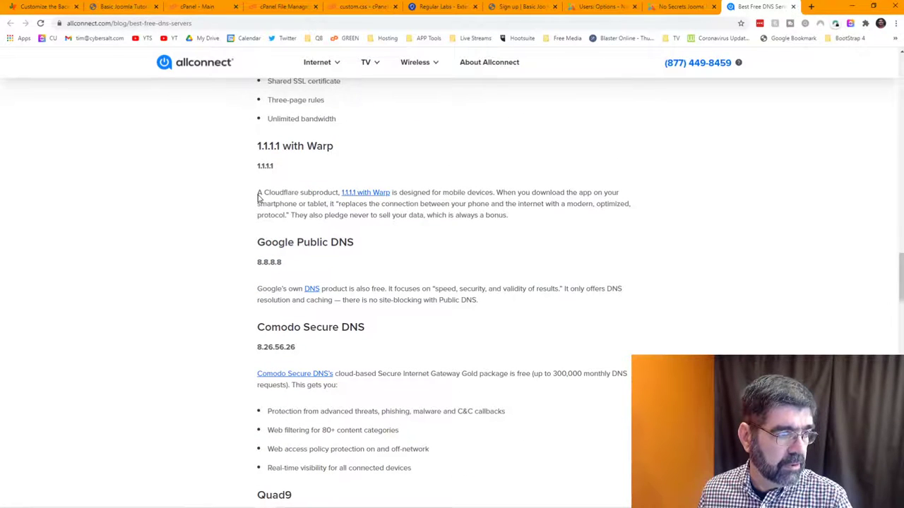
scroll(259, 198, up, 4)
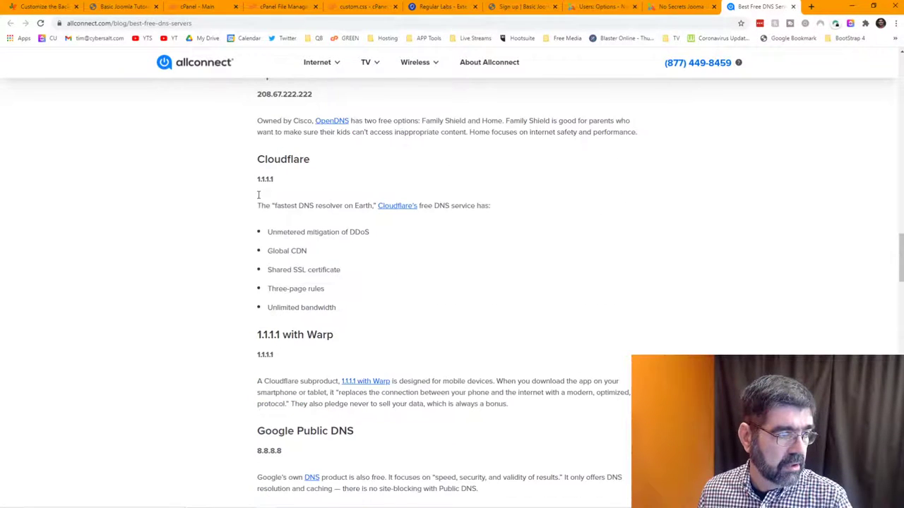
scroll(258, 199, up, 1)
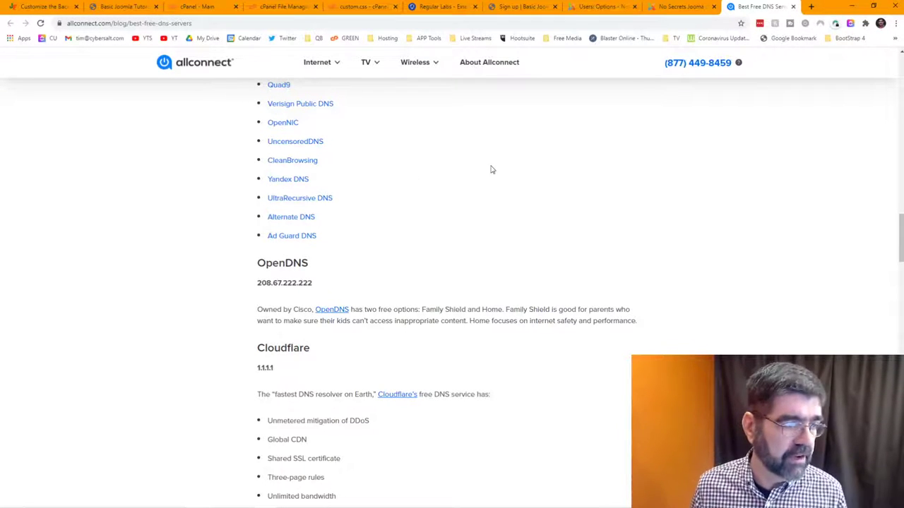
- Log out of the No Secrets site's front end and open its user registration form
click(683, 8)
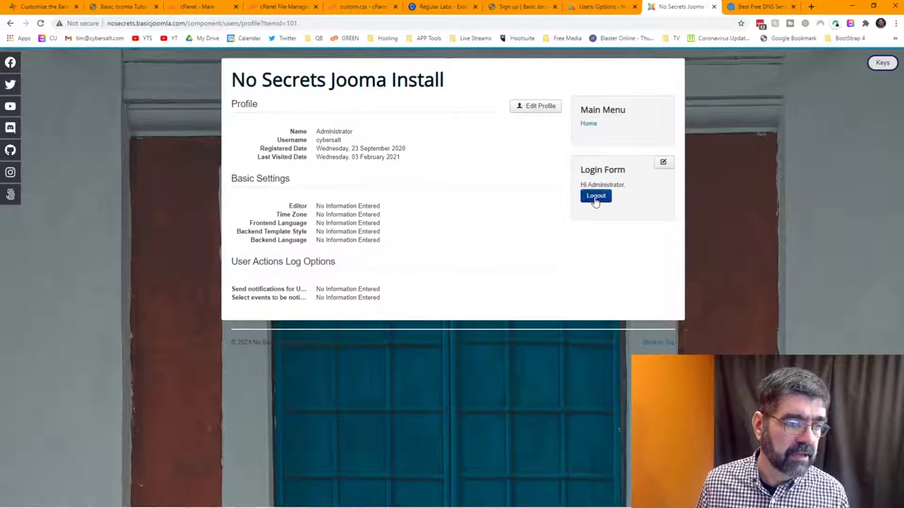
click(595, 197)
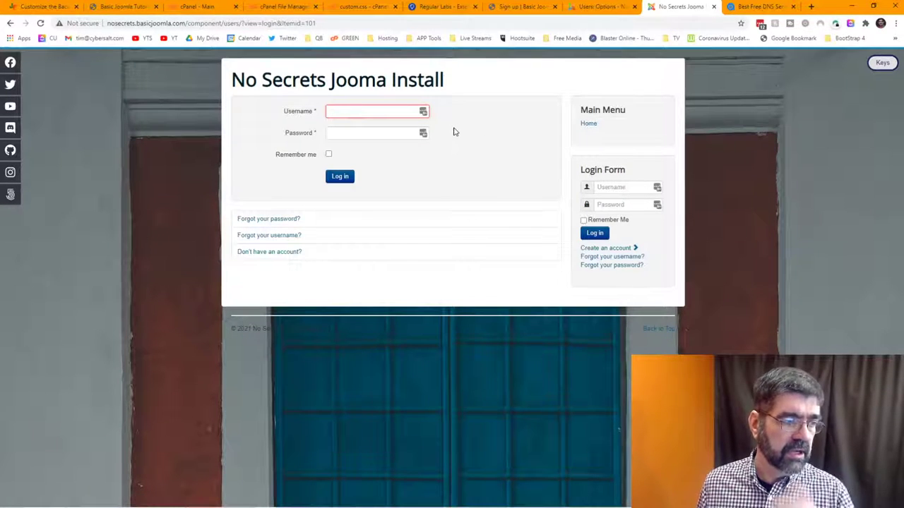
click(618, 247)
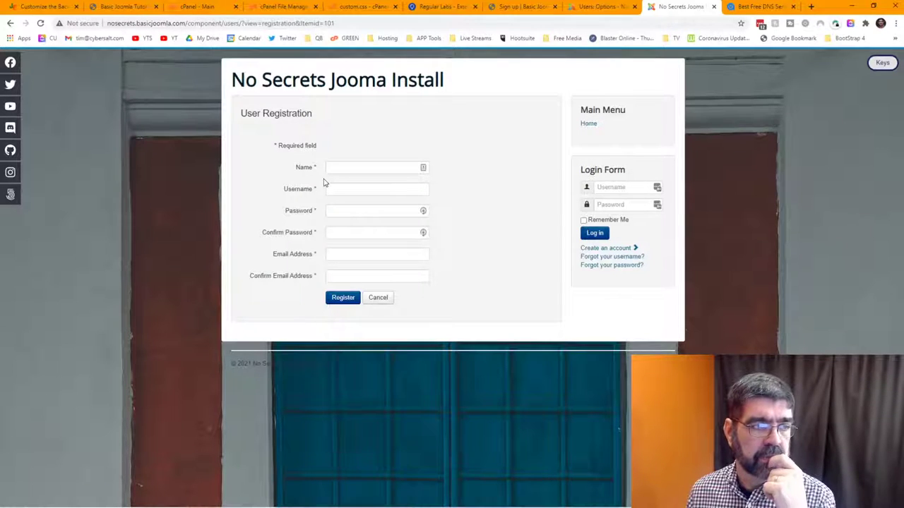
- Inspect the First Name field of the Basic Joomla sign-up form and examine its CSS rules
click(534, 8)
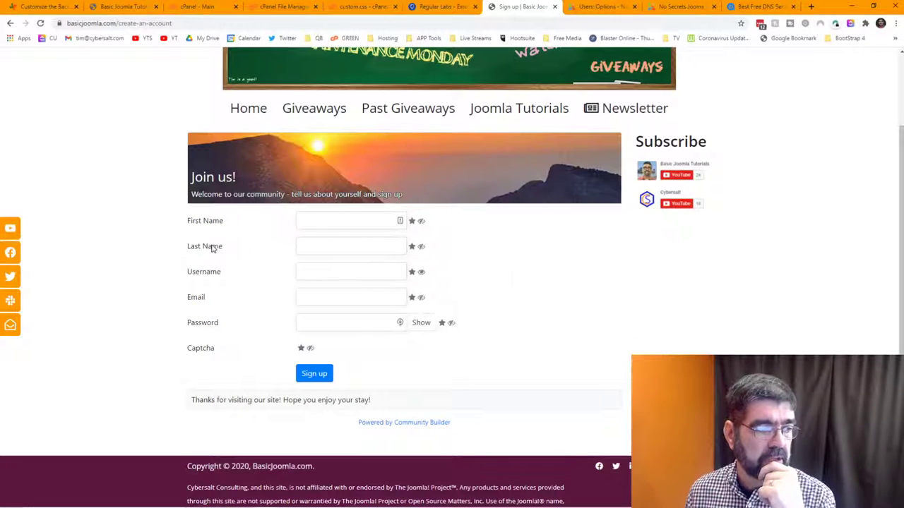
right_click(336, 225)
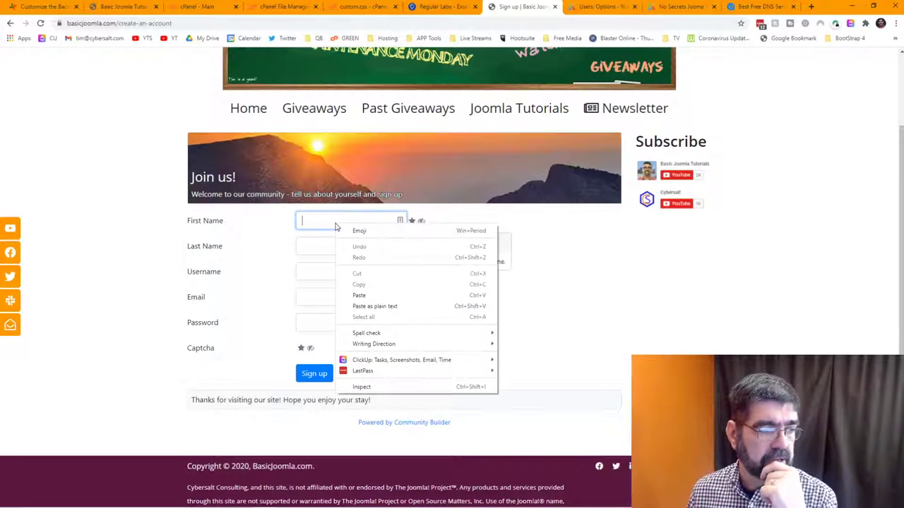
click(371, 387)
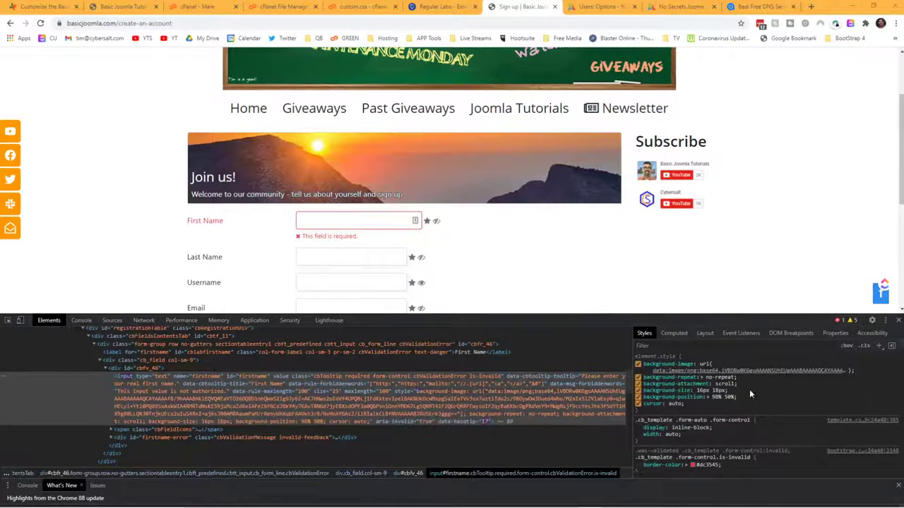
scroll(752, 390, down, 1)
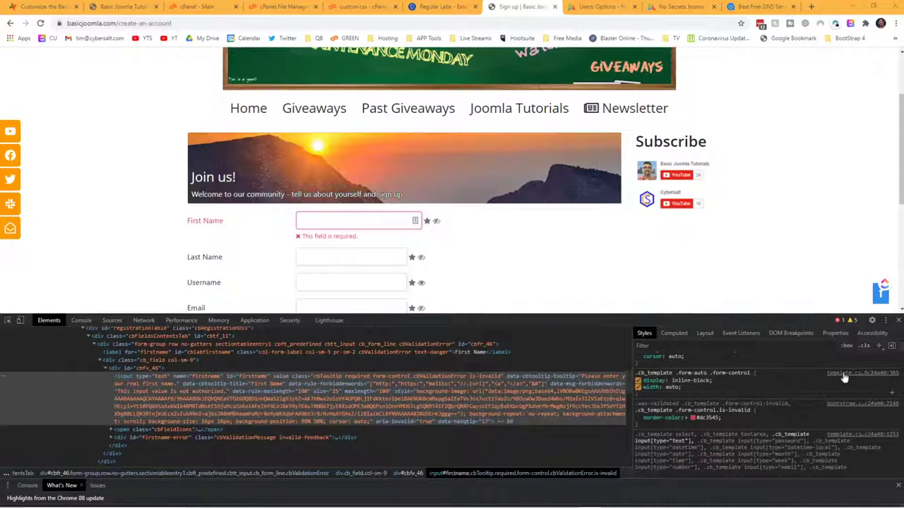
scroll(640, 286, down, 2)
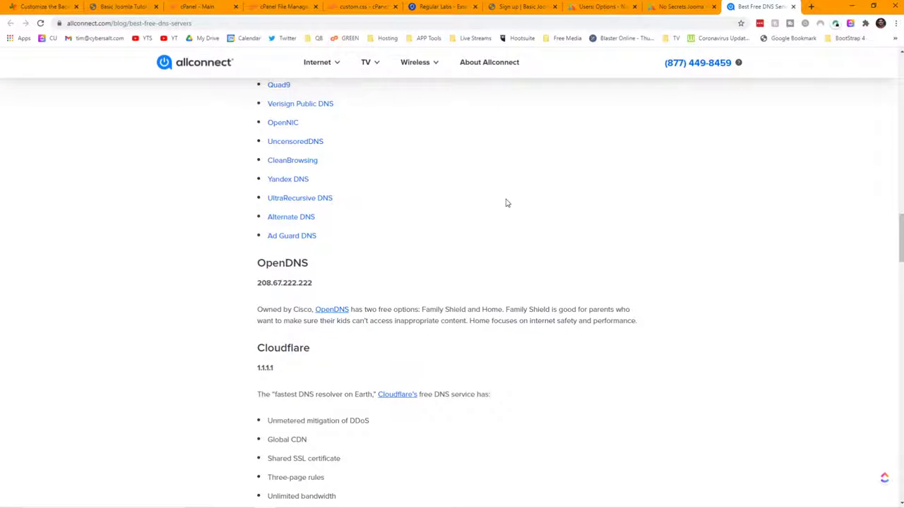
- Compare the individual DNS server descriptions in the Allconnect article, from OpenDNS through Quad9 and Verisign
scroll(505, 203, down, 2)
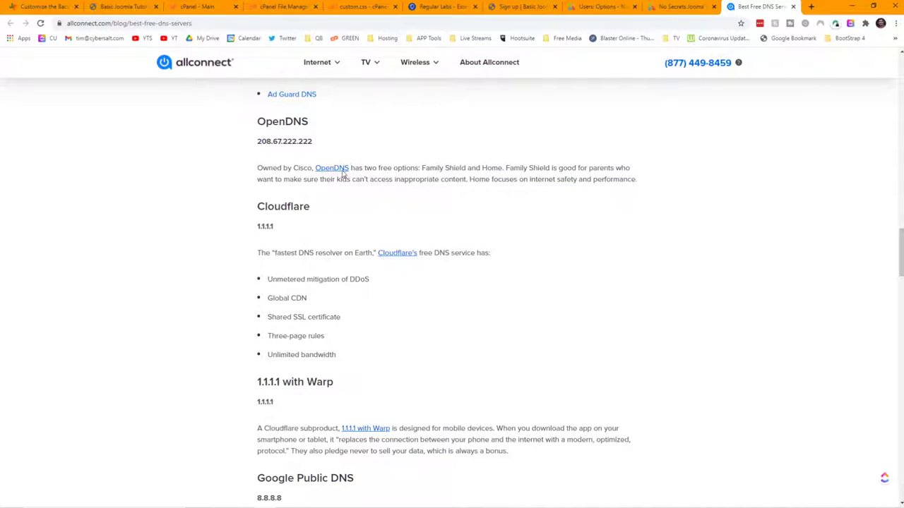
scroll(348, 162, down, 5)
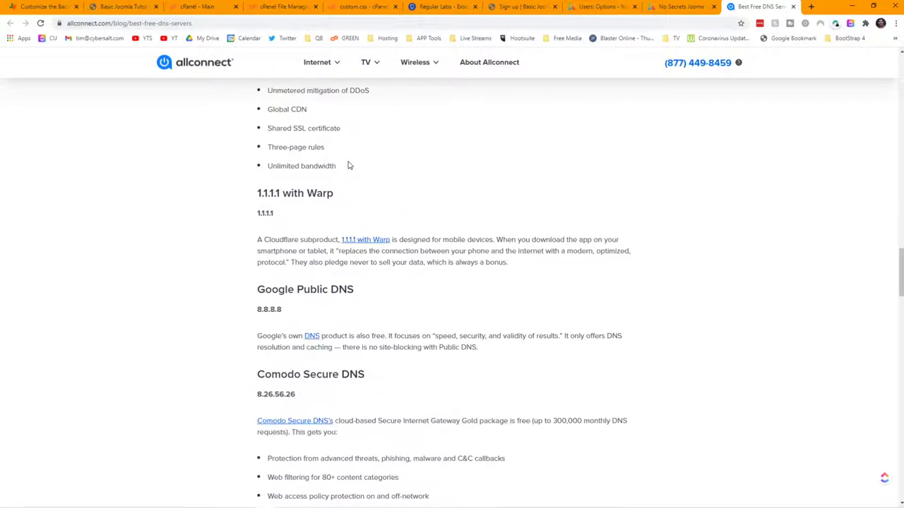
scroll(347, 165, up, 1)
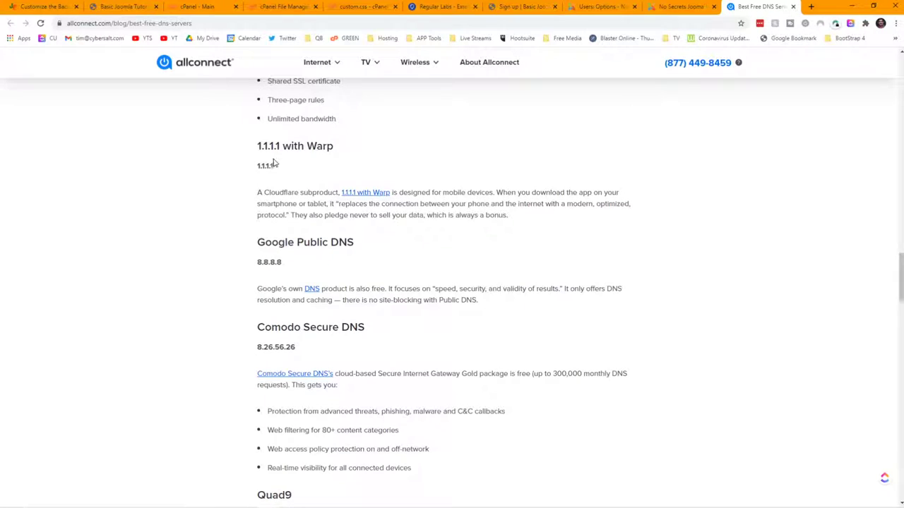
scroll(371, 237, up, 10)
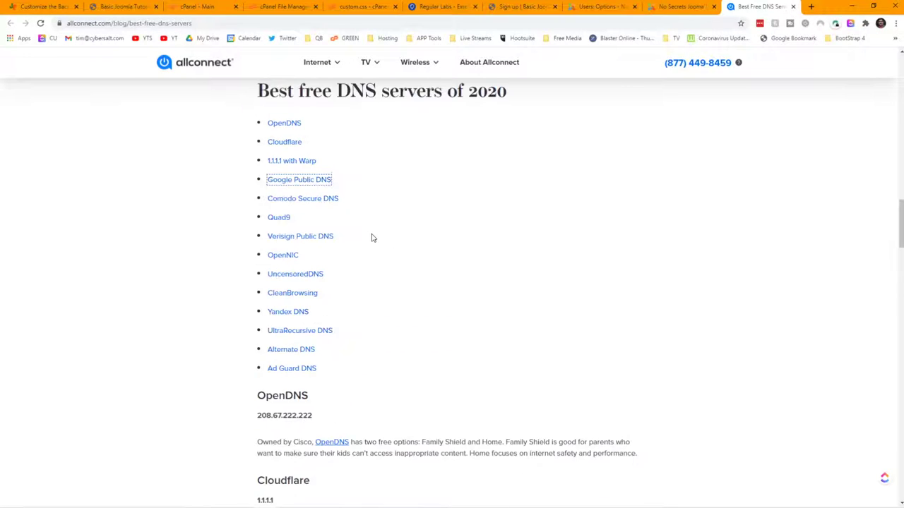
scroll(372, 238, down, 8)
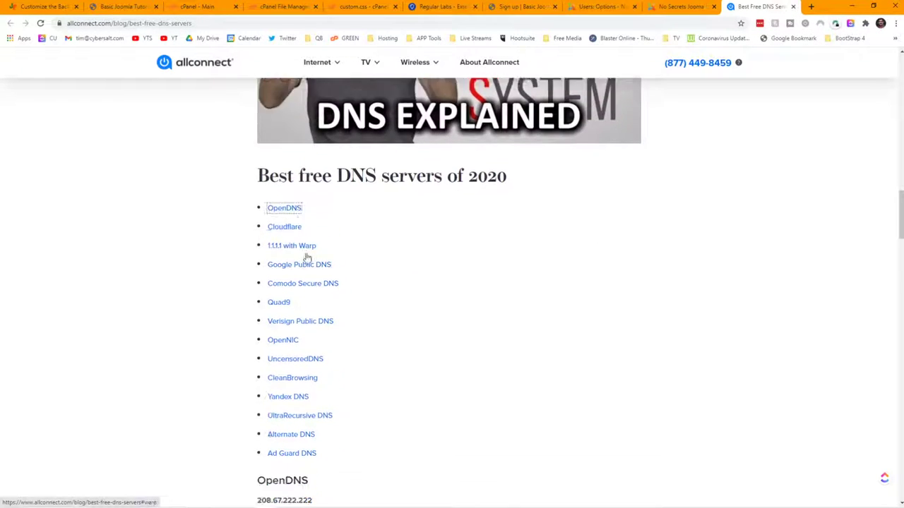
scroll(362, 250, down, 5)
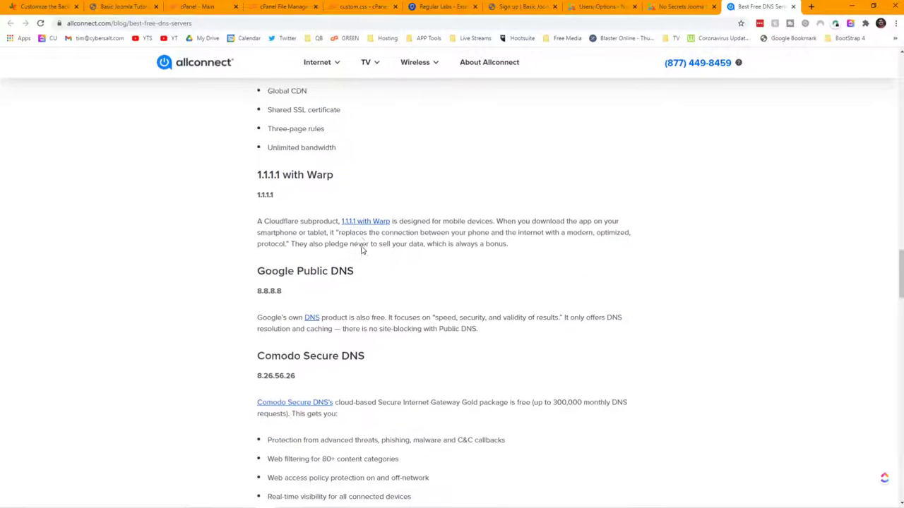
scroll(361, 250, down, 3)
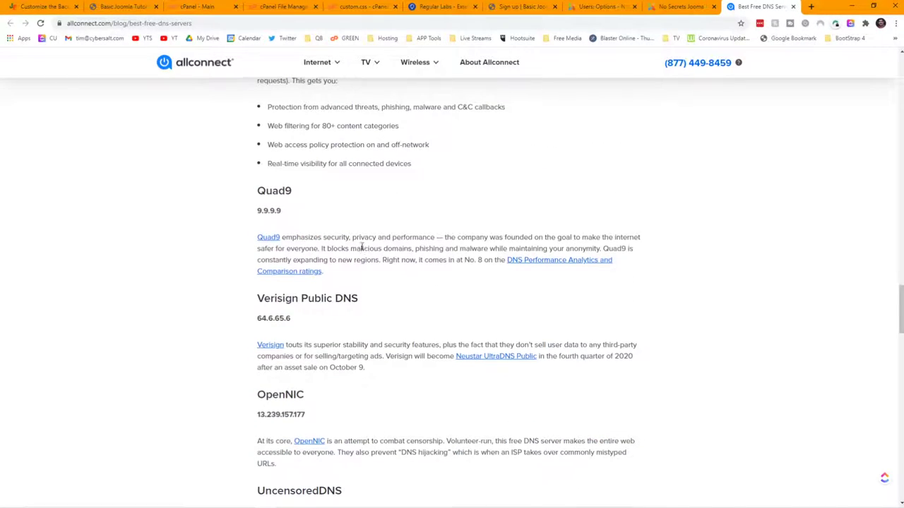
scroll(361, 250, down, 3)
scroll(361, 250, up, 3)
scroll(361, 250, up, 4)
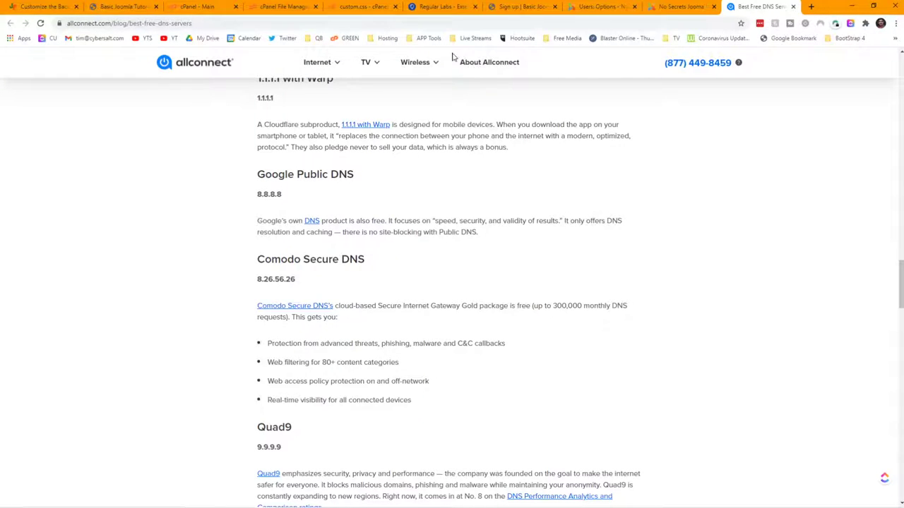
- Review the No Secrets Users component's email domain, password, notes history, mass mail, advanced and integration options, and leave them without saving
click(521, 7)
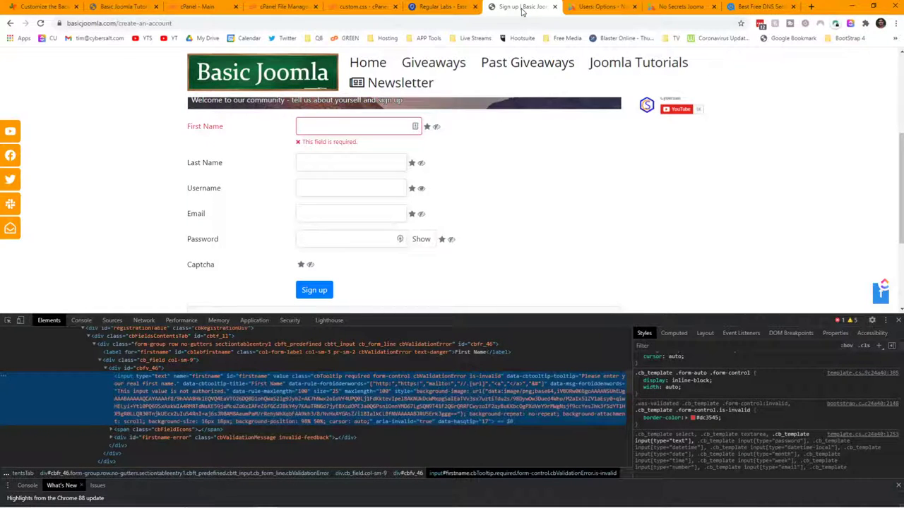
click(595, 8)
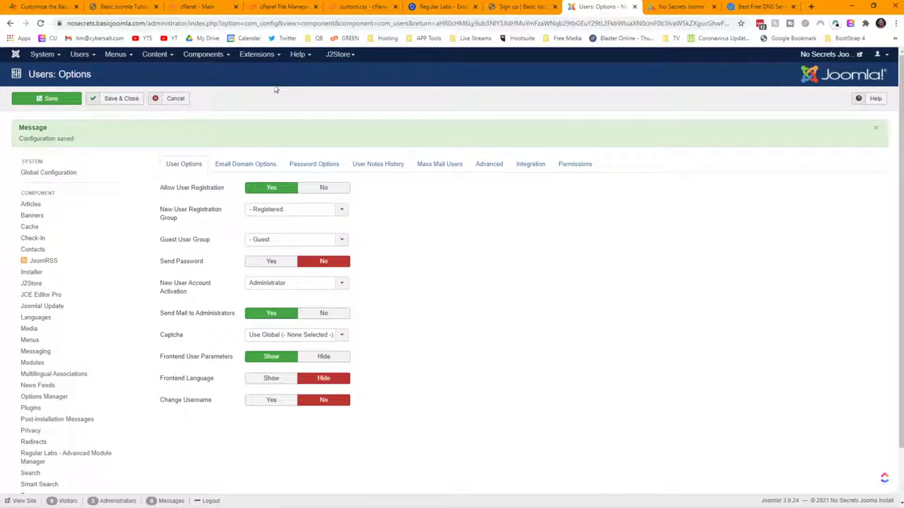
click(238, 168)
click(322, 165)
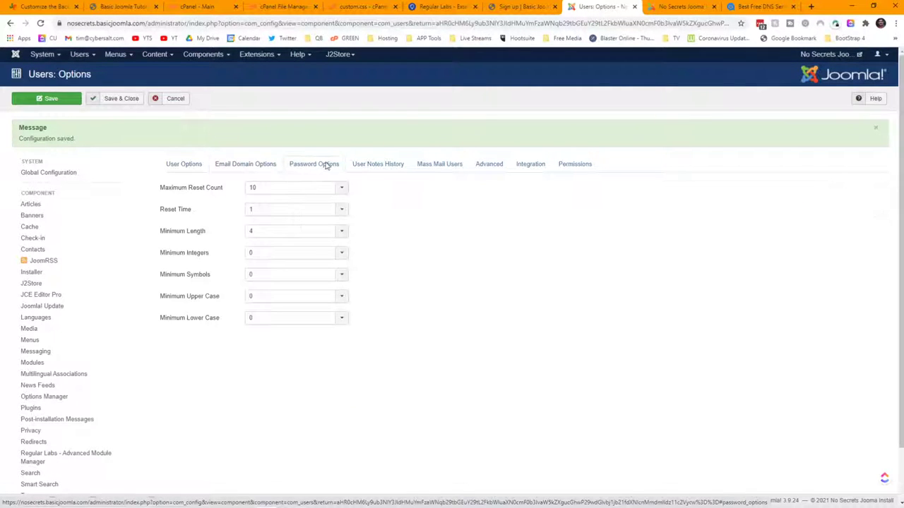
click(374, 170)
click(433, 168)
click(478, 168)
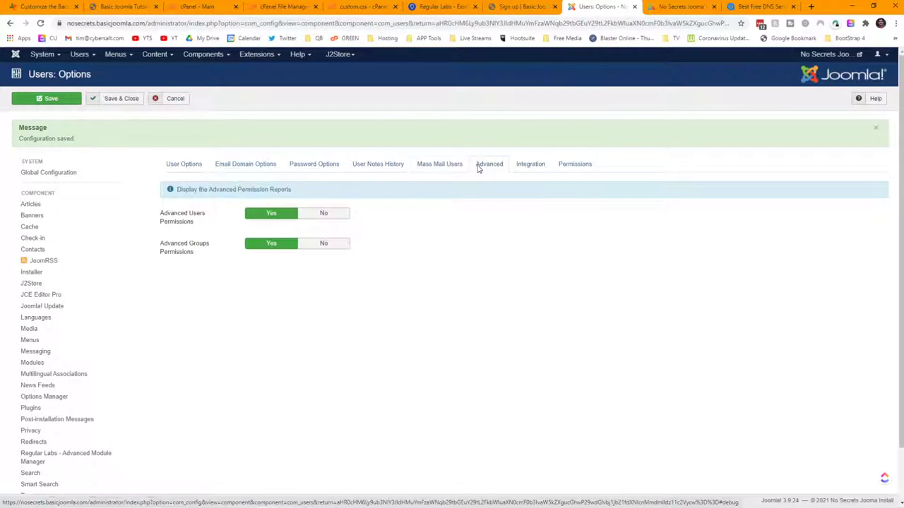
click(526, 168)
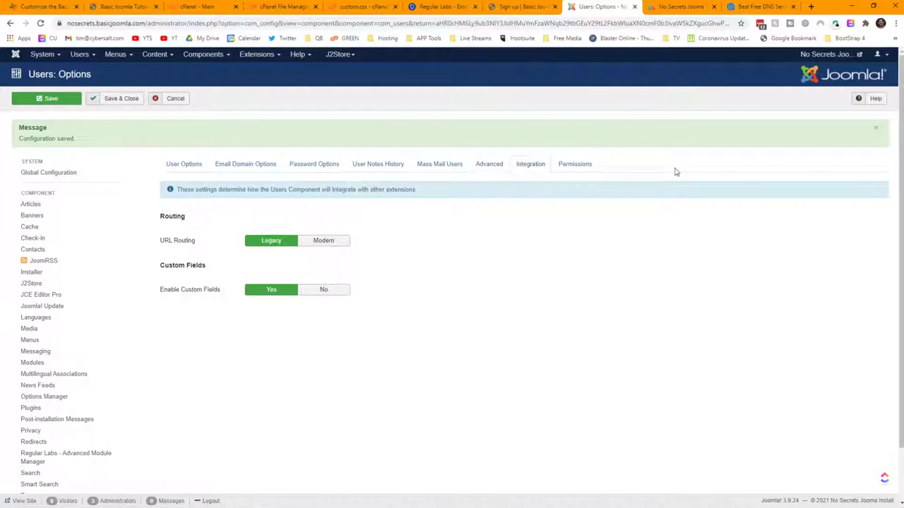
click(180, 101)
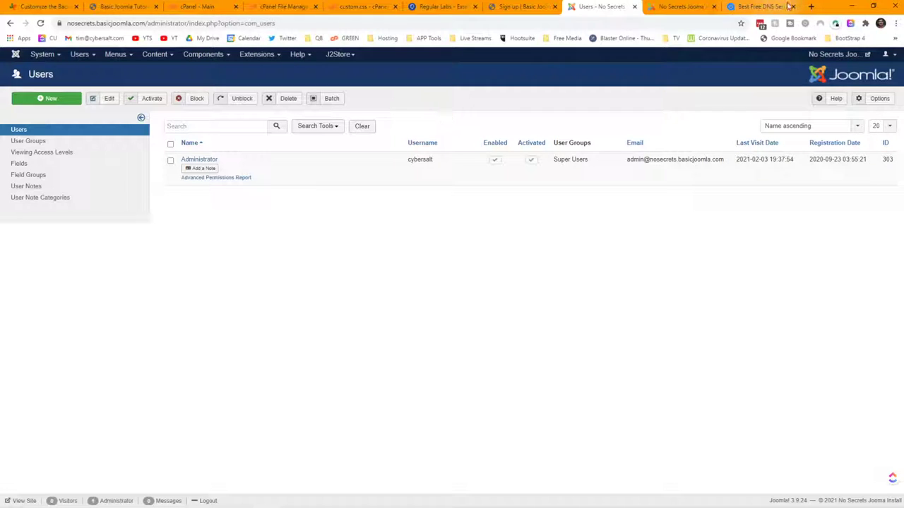
- Open a new browser tab for entering a web address
click(811, 7)
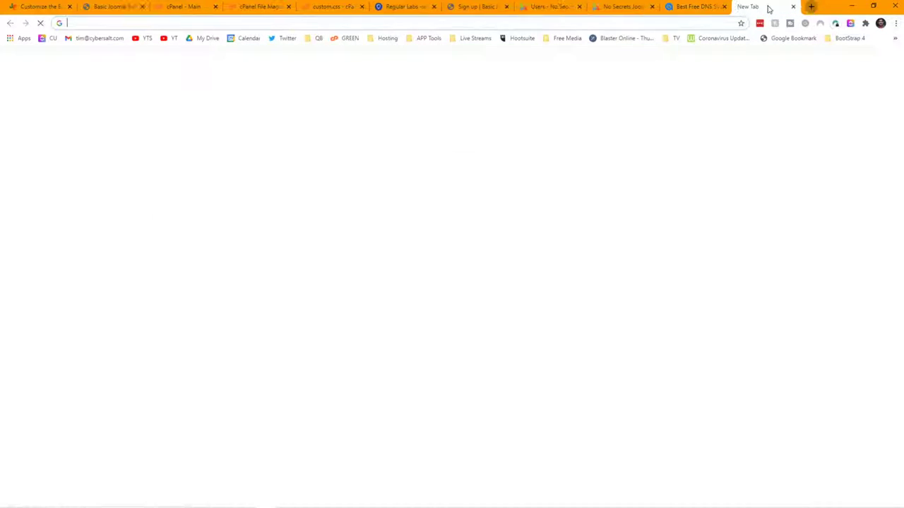
click(714, 23)
text(a)
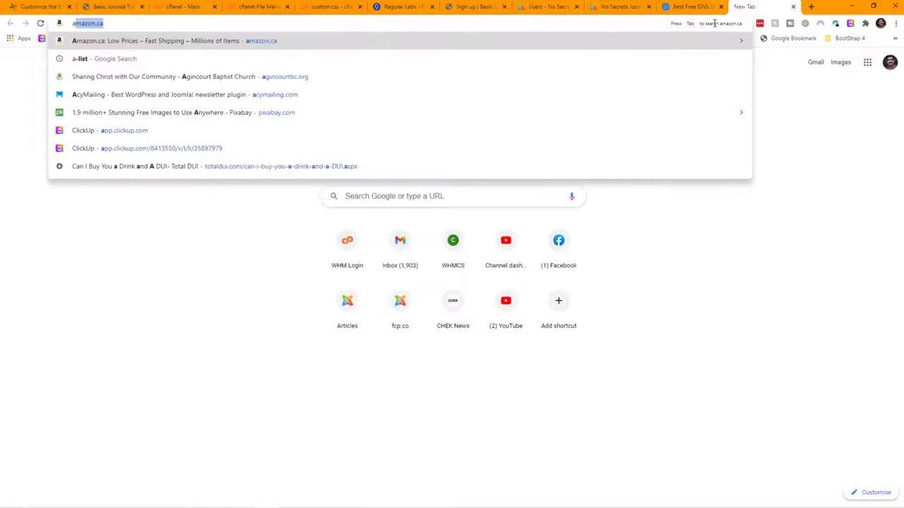
key(BackSpace)
key(BackSpace)
text(basic)
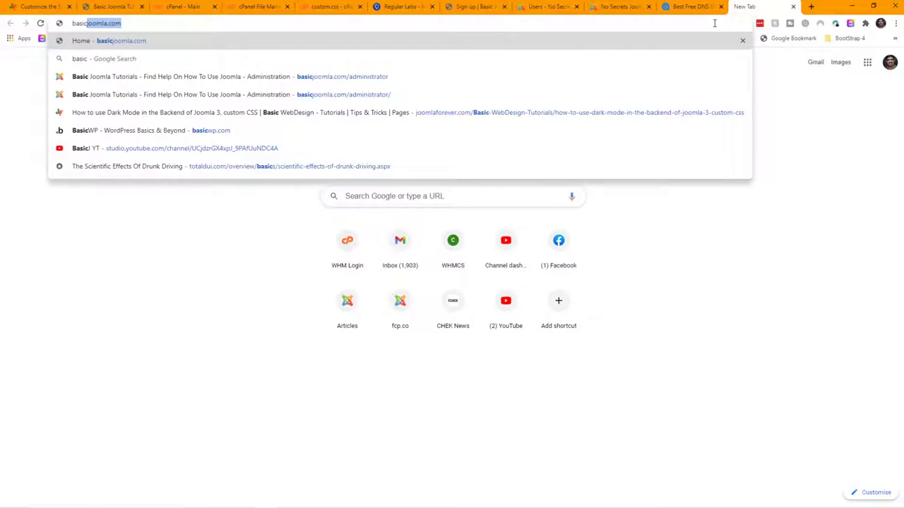
key(BackSpace)
key(BackSpace)
key(BackSpace)
key(BackSpace)
key(BackSpace)
key(BackSpace)
- Open the metchosinhelps.com website and look over its home page articles and silent auction sidebar
text(metchosinhelps)
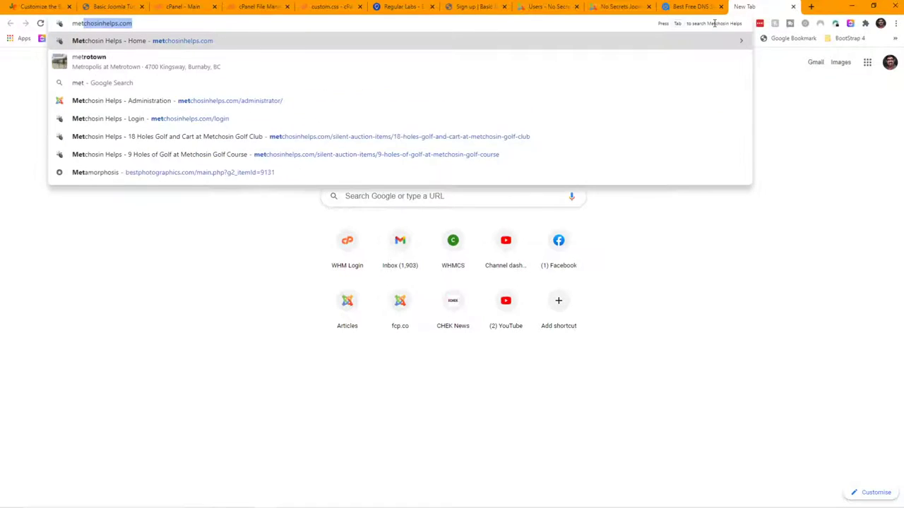
key(Return)
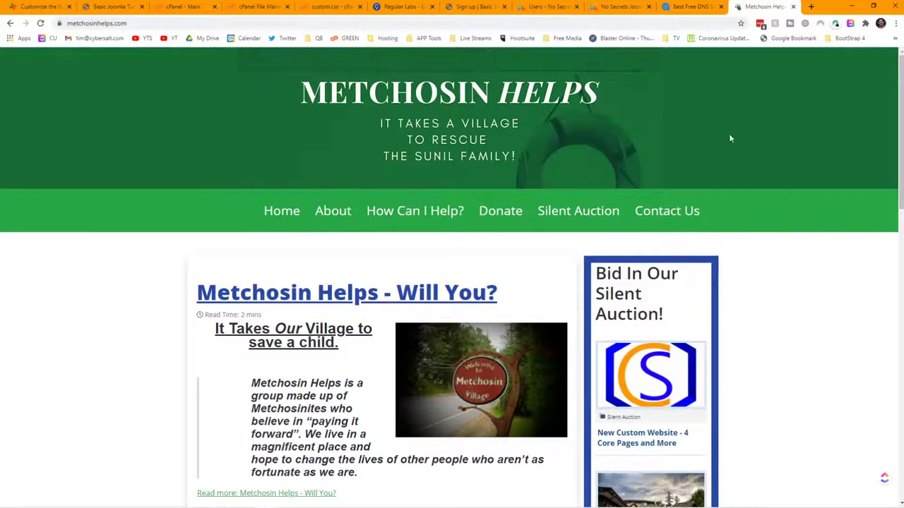
scroll(731, 138, down, 2)
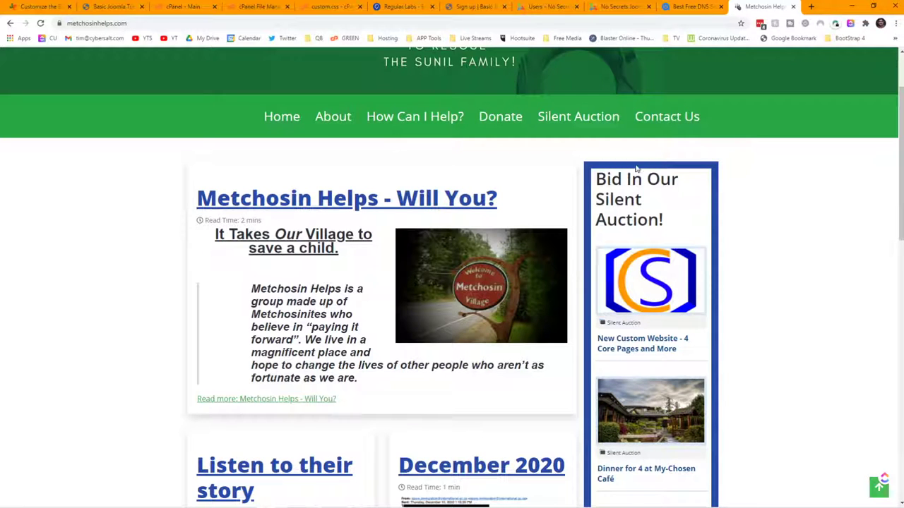
scroll(540, 158, down, 3)
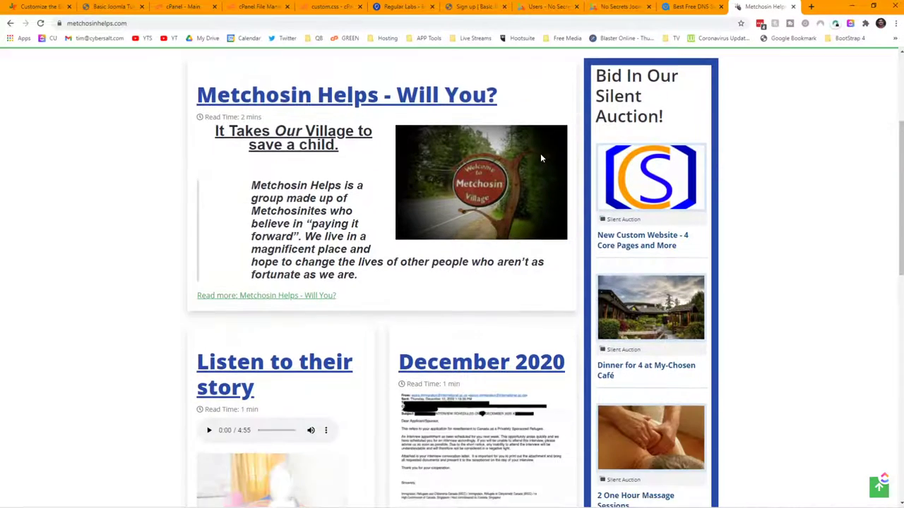
scroll(540, 158, down, 5)
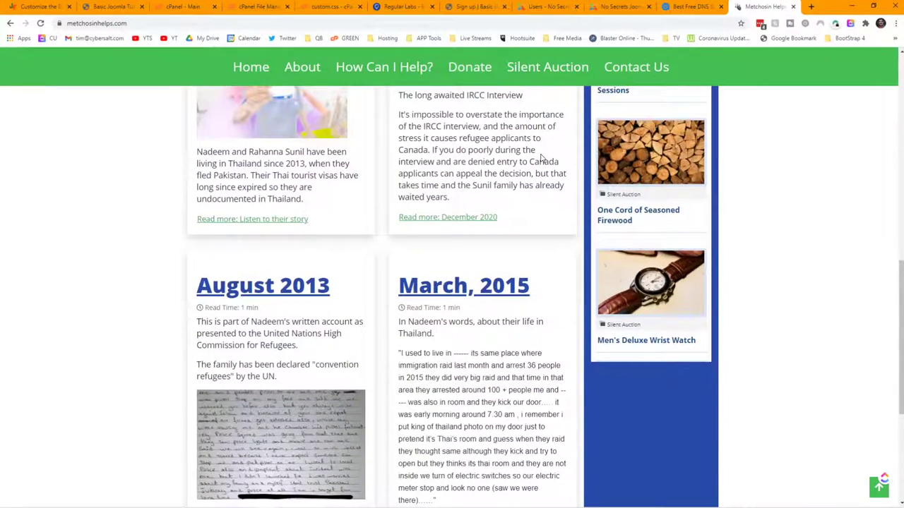
scroll(540, 159, up, 6)
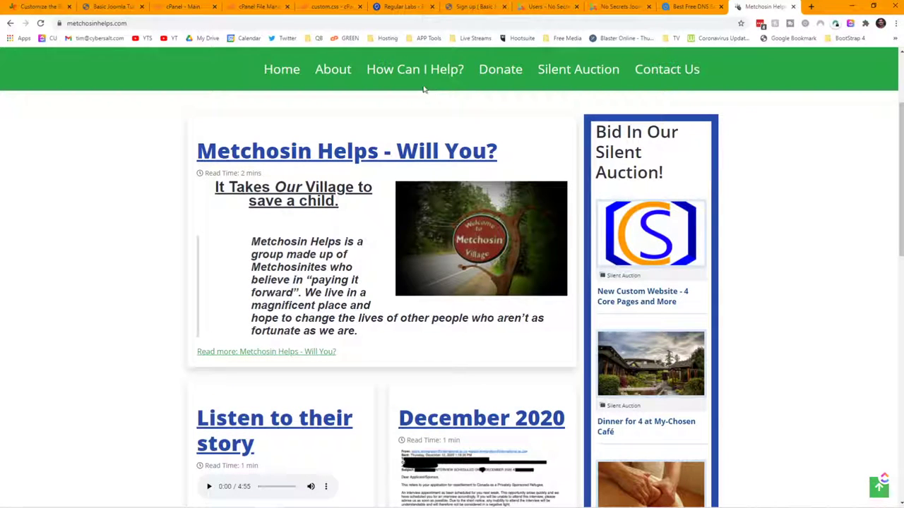
- Open the Silent Auction page of the Metchosin Helps site and browse the listed auction items
click(554, 81)
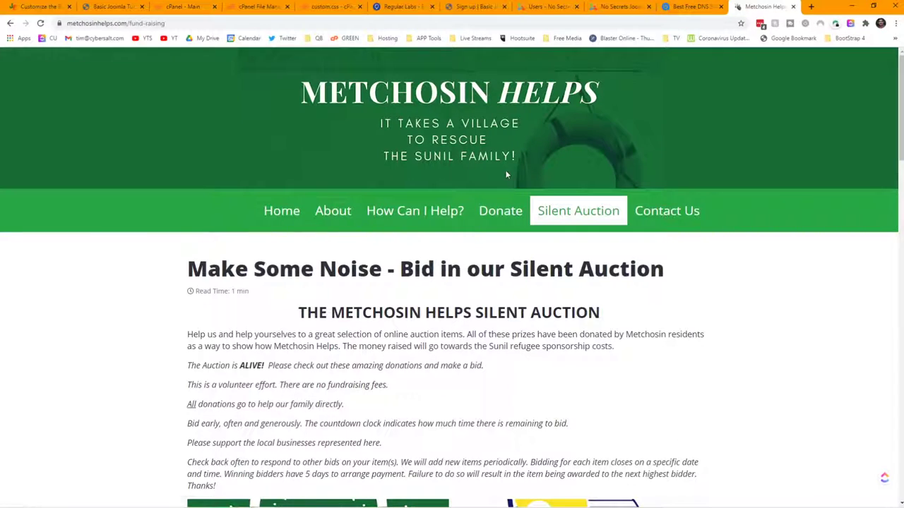
scroll(496, 175, down, 3)
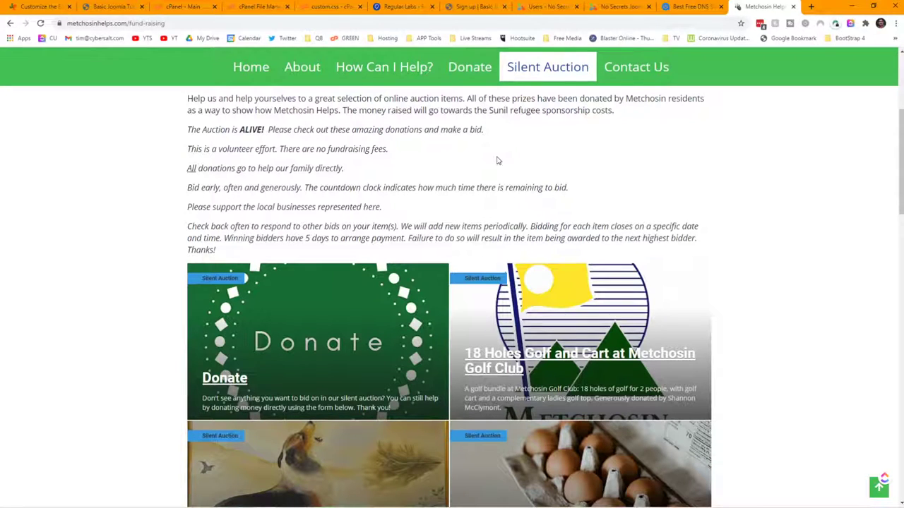
scroll(438, 208, down, 1)
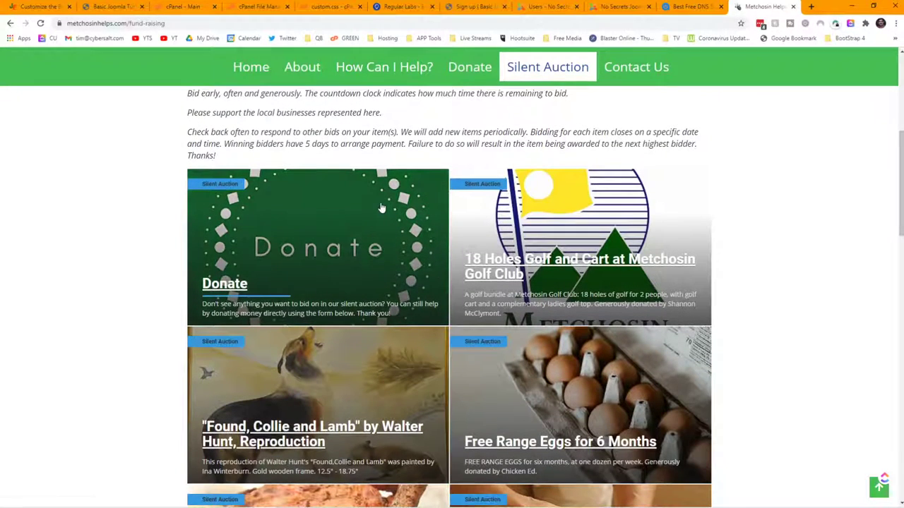
scroll(380, 206, down, 1)
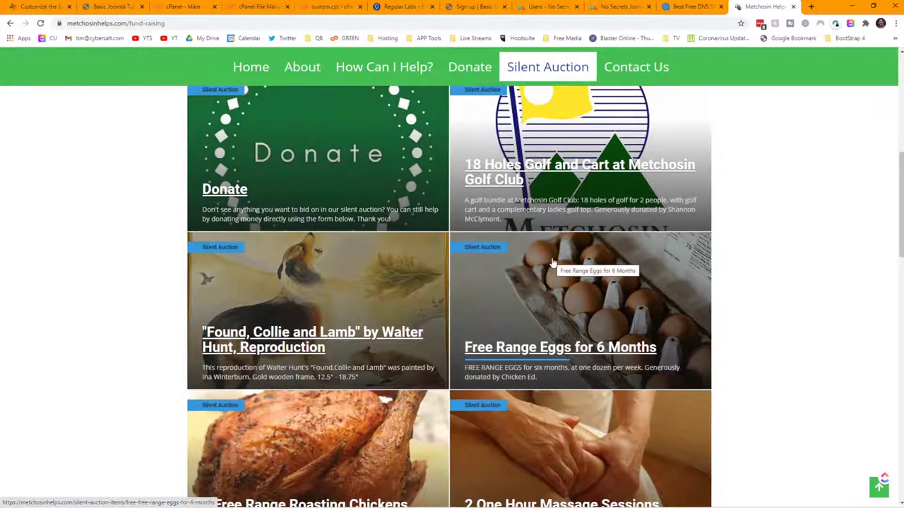
scroll(553, 262, down, 4)
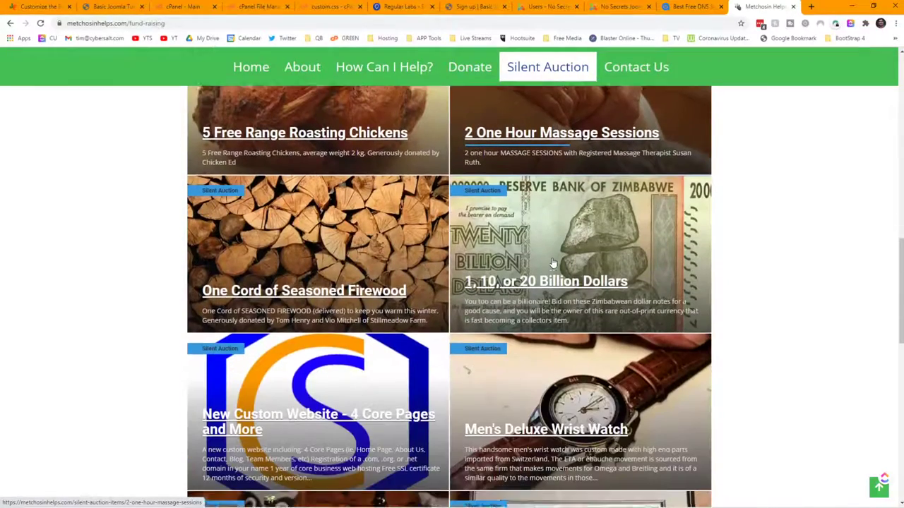
scroll(552, 262, up, 2)
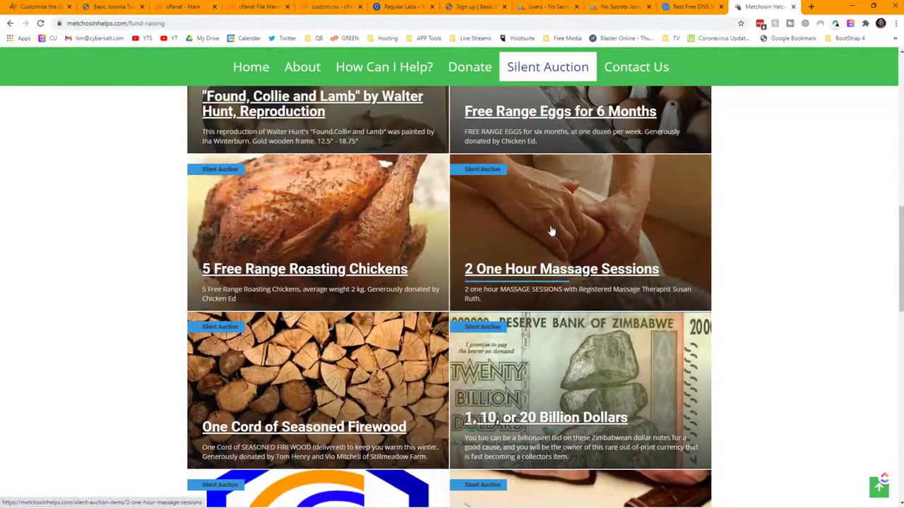
scroll(553, 231, up, 2)
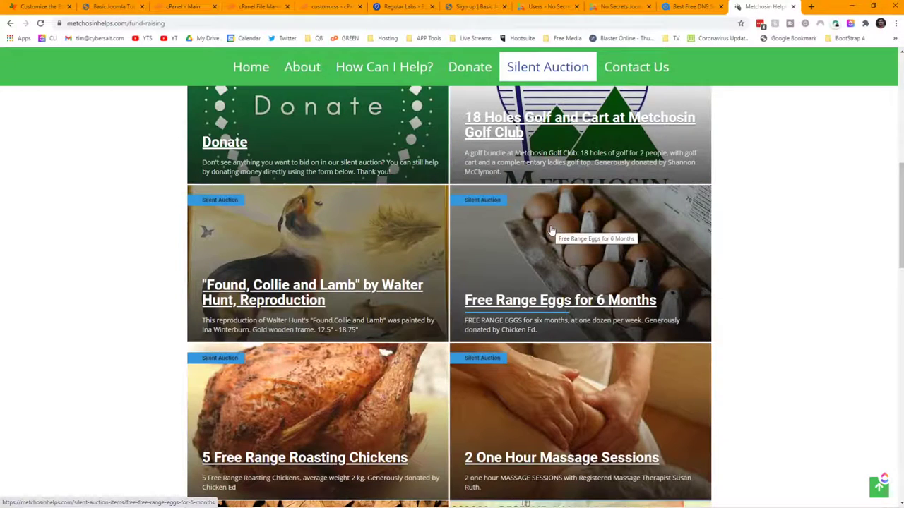
- Open the Free Range Eggs for 6 Months auction item and check its countdown and bidding closing date
click(552, 232)
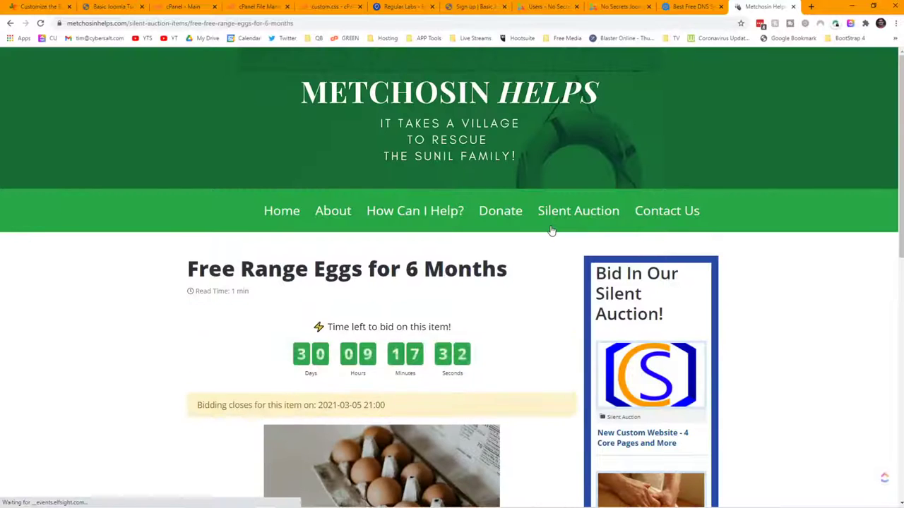
scroll(537, 229, down, 2)
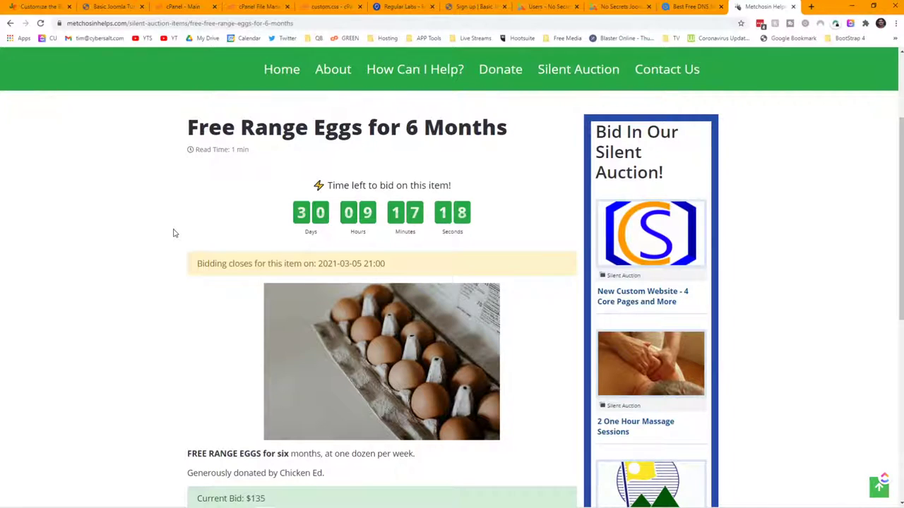
scroll(195, 228, down, 3)
drag(200, 170, 404, 176)
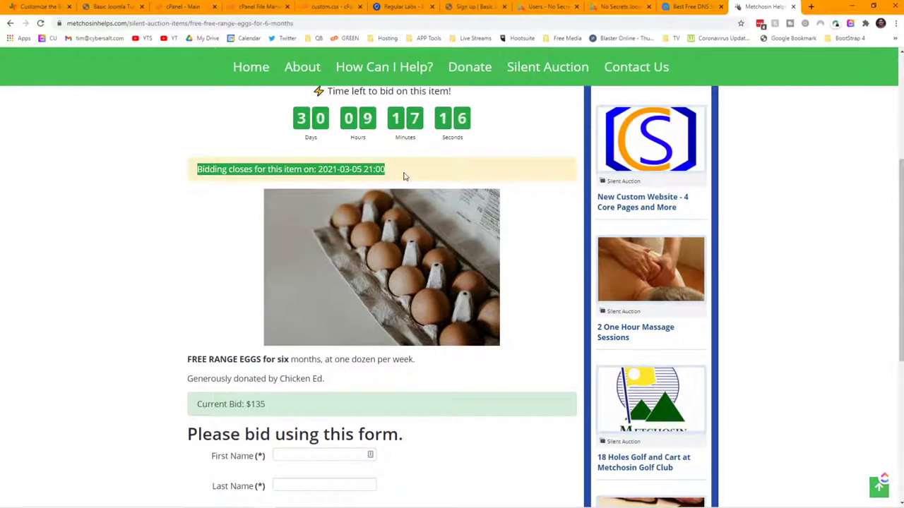
click(318, 168)
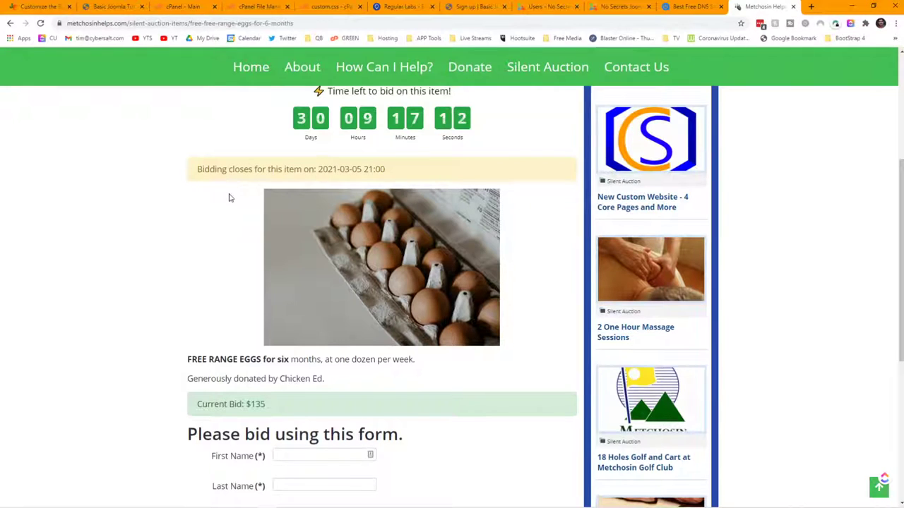
- Examine the current bid and the bidding form fields of the Free Range Eggs for 6 Months item
scroll(243, 254, down, 2)
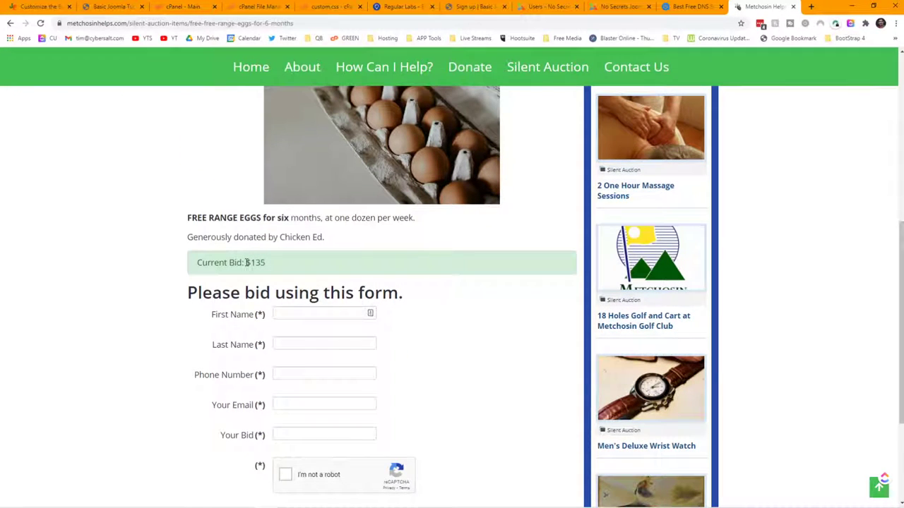
scroll(337, 233, down, 1)
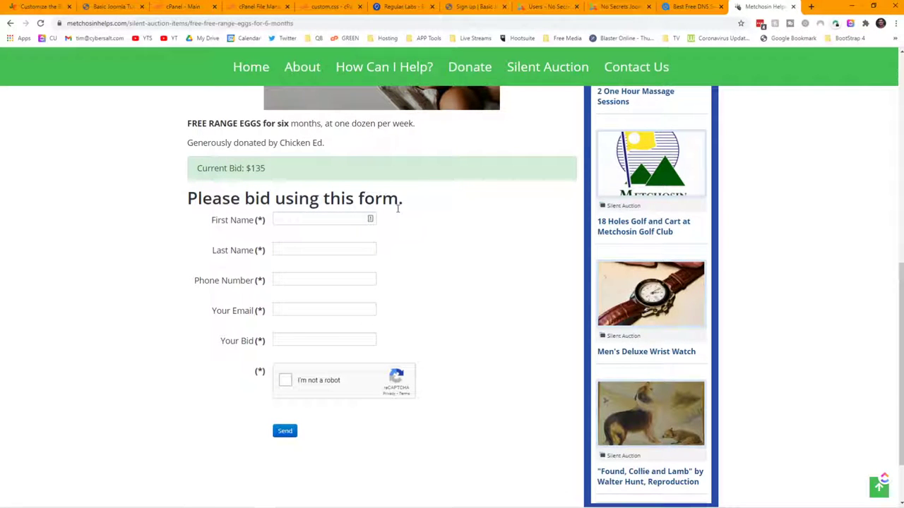
scroll(429, 230, up, 1)
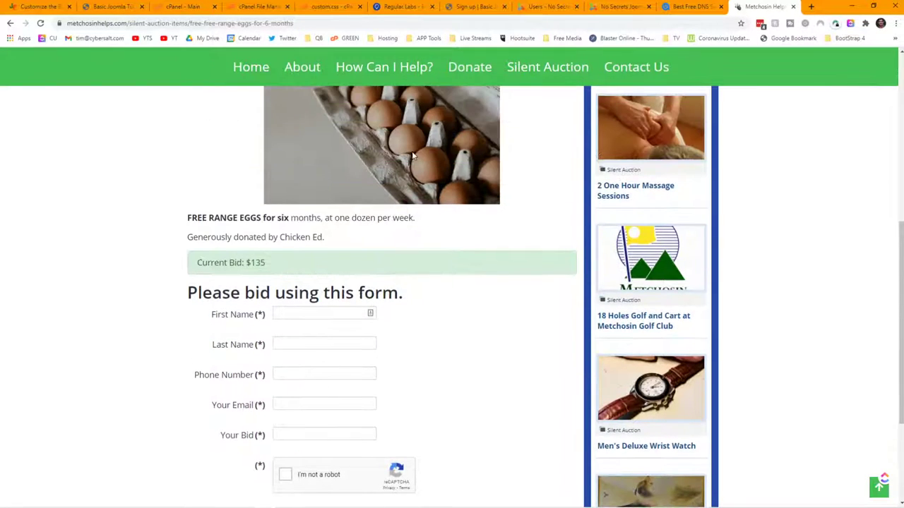
scroll(439, 212, down, 1)
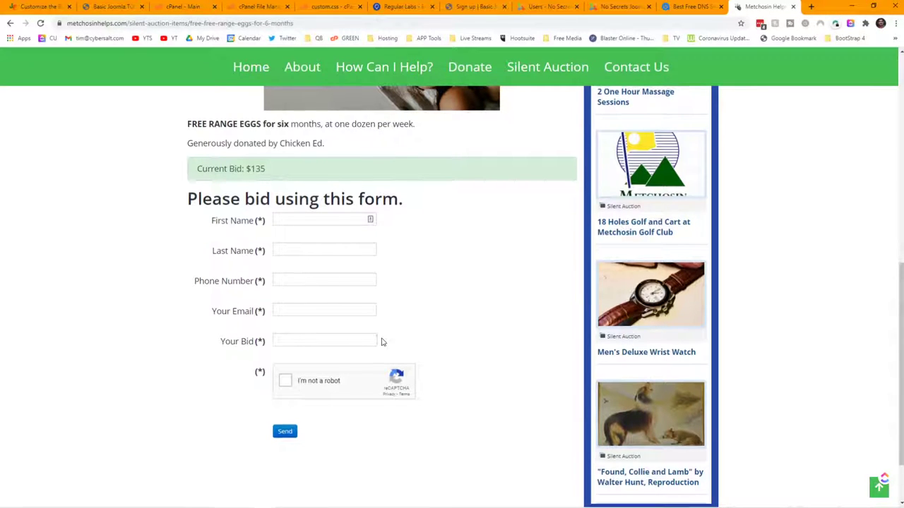
scroll(384, 342, up, 3)
scroll(390, 341, up, 3)
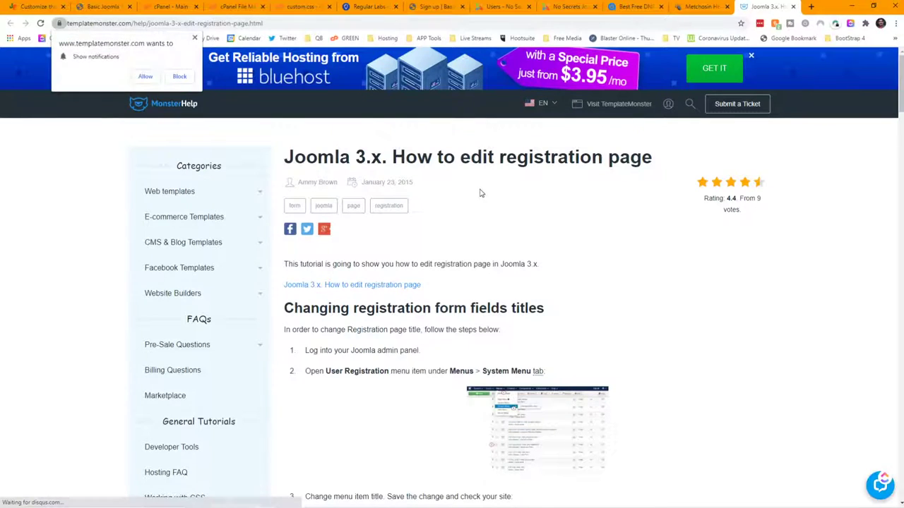
- Read how to change registration form field titles in the TemplateMonster article on editing the Joomla 3.x registration page
scroll(480, 193, down, 2)
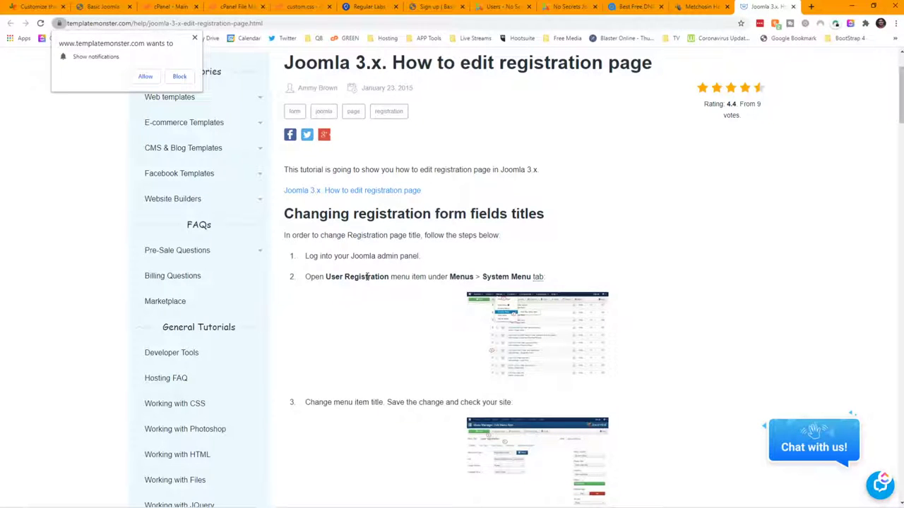
scroll(367, 277, down, 4)
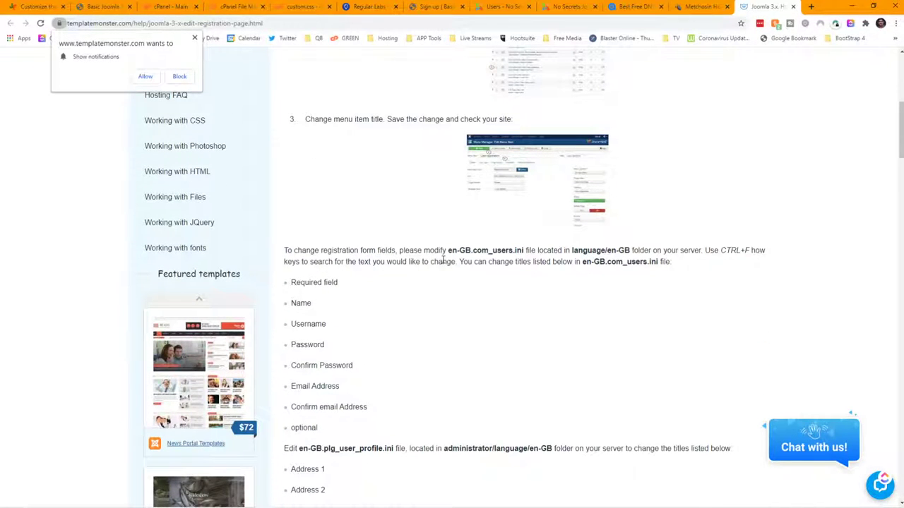
scroll(443, 259, down, 2)
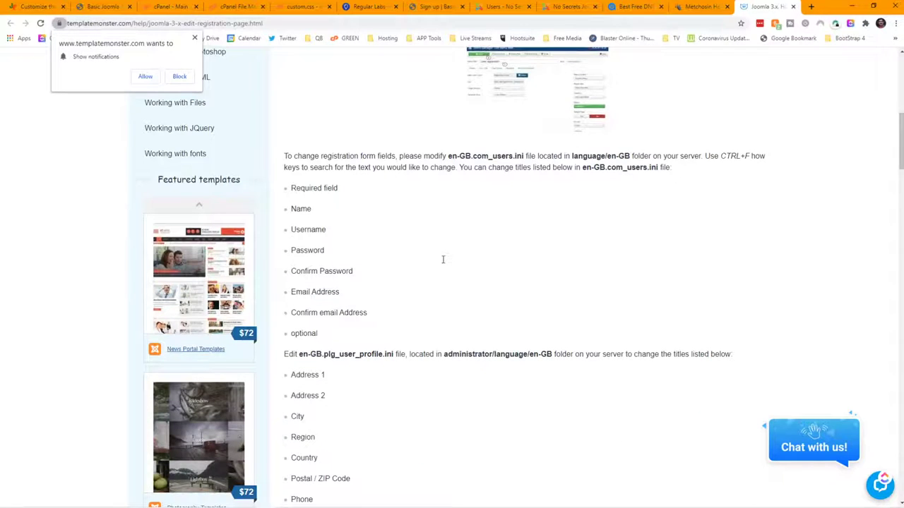
scroll(444, 259, down, 3)
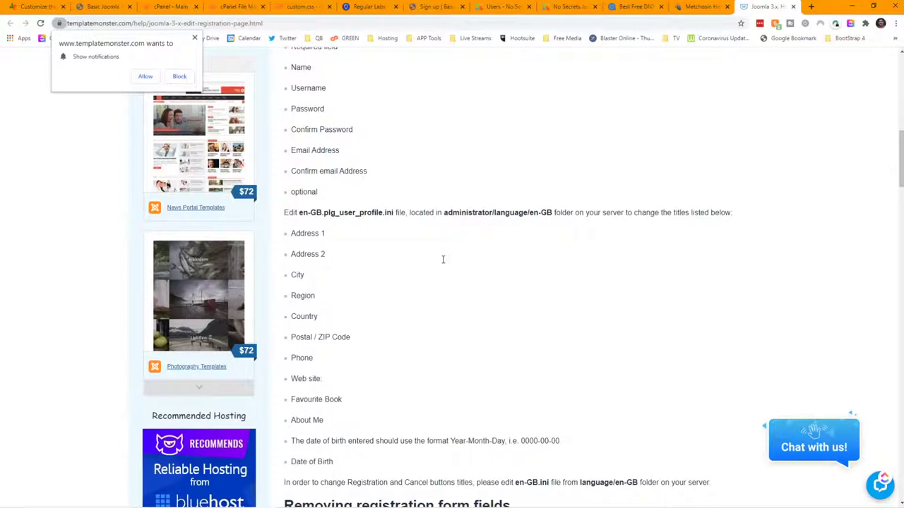
scroll(443, 259, down, 2)
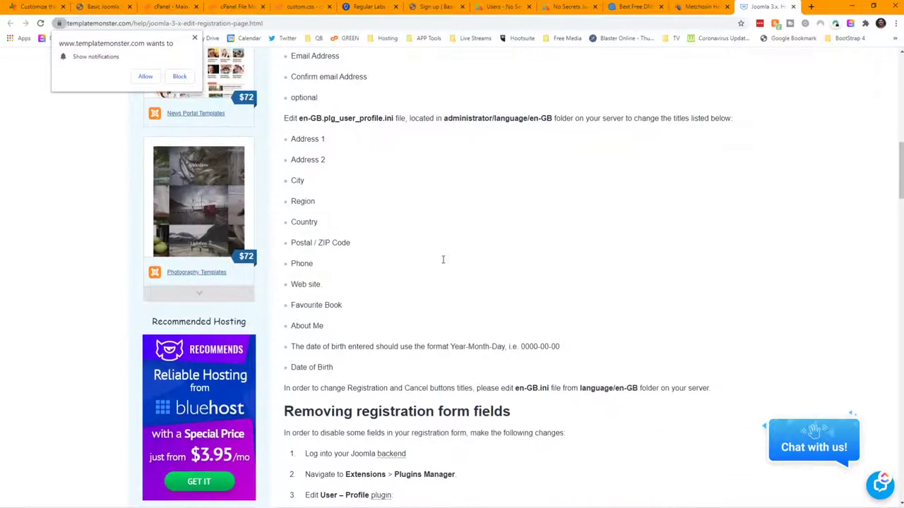
scroll(443, 260, down, 2)
- Read the article's instructions for removing registration form fields through the User – Profile plugin
scroll(443, 260, down, 2)
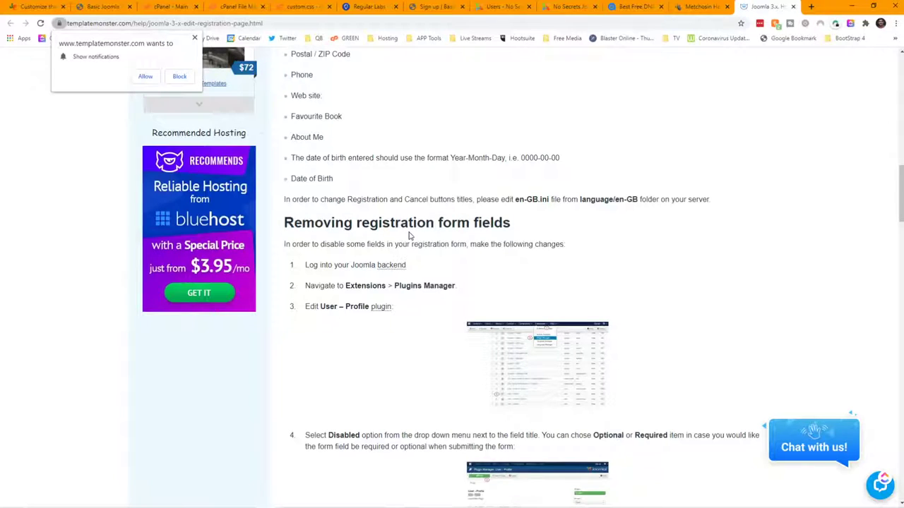
scroll(408, 236, down, 2)
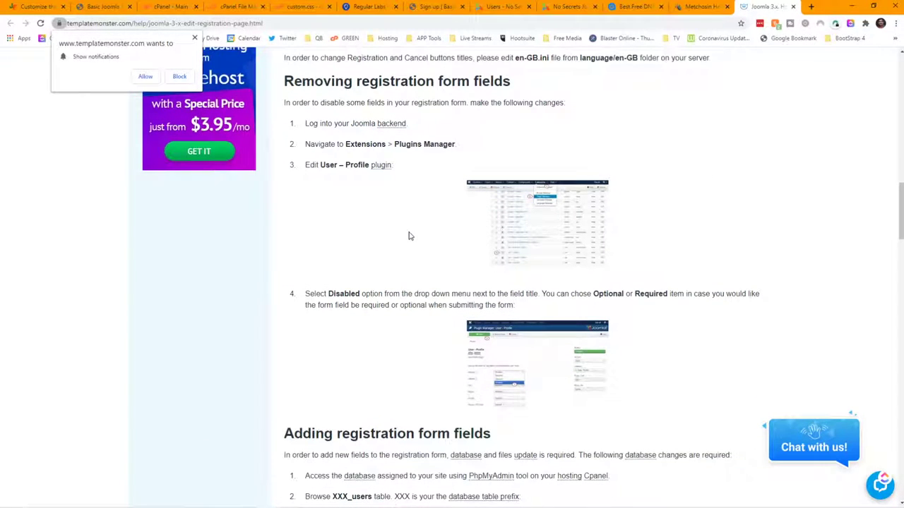
scroll(408, 235, up, 1)
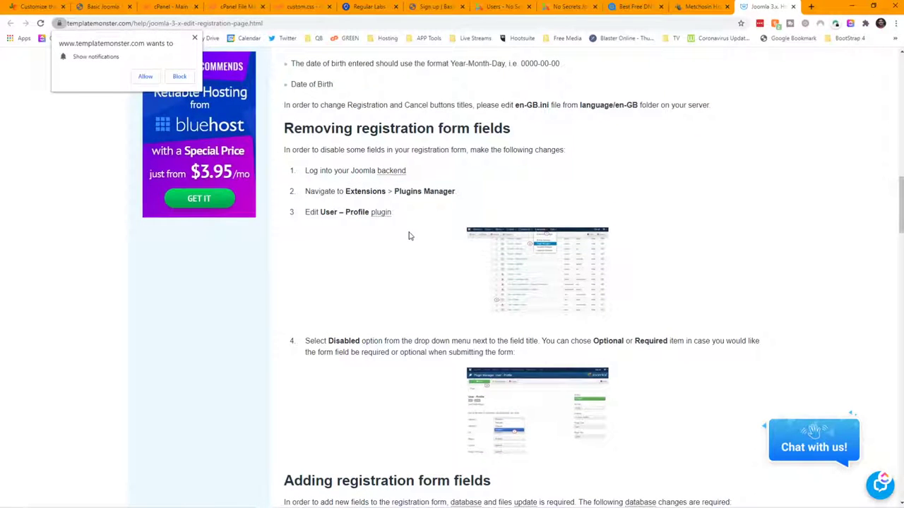
mouse_move(380, 171)
- Find the User - Profile plugin by searching the site's plugins for "profile" in the Joomla back end, and open it
click(503, 9)
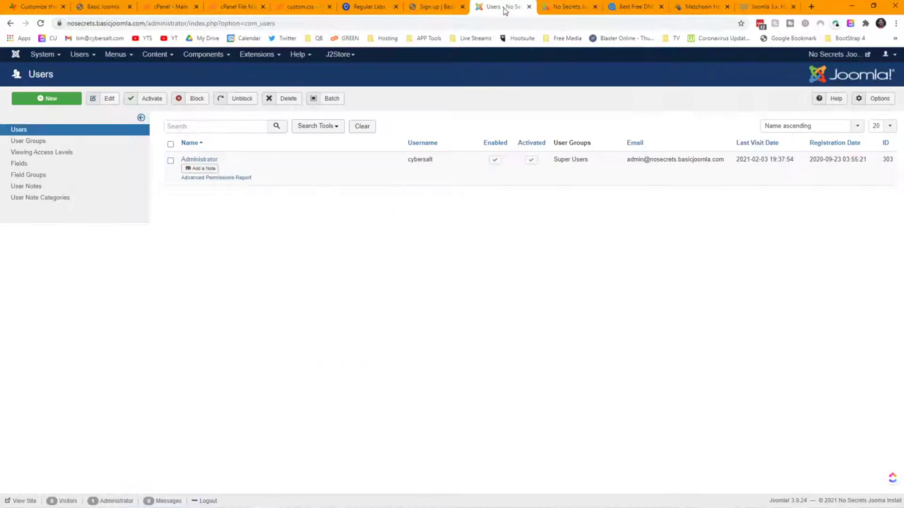
click(264, 58)
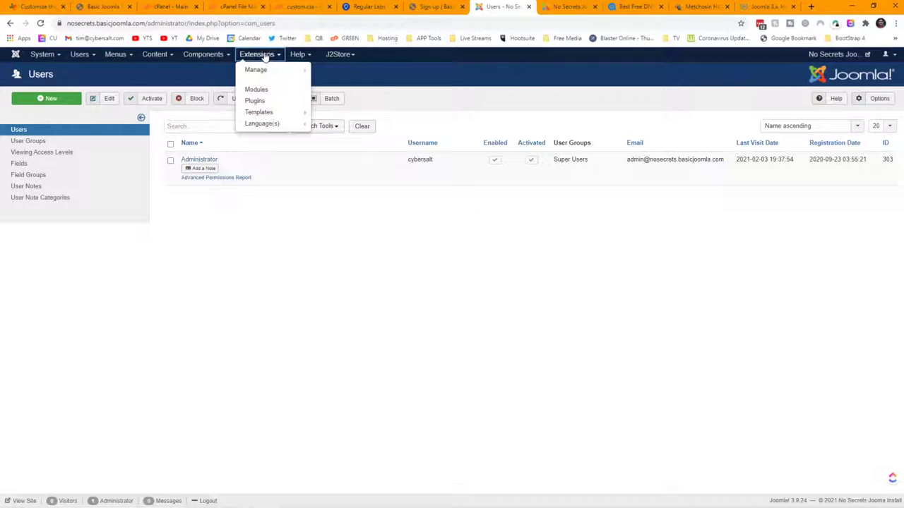
click(255, 100)
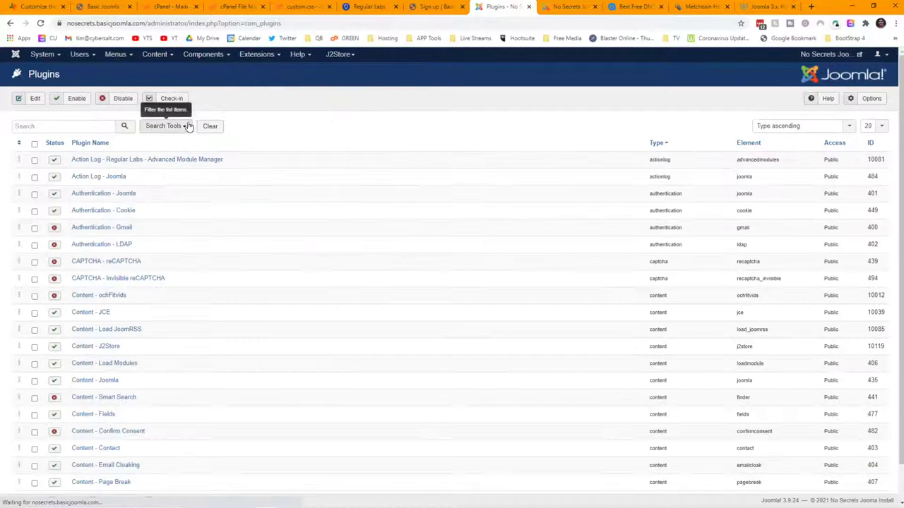
click(99, 125)
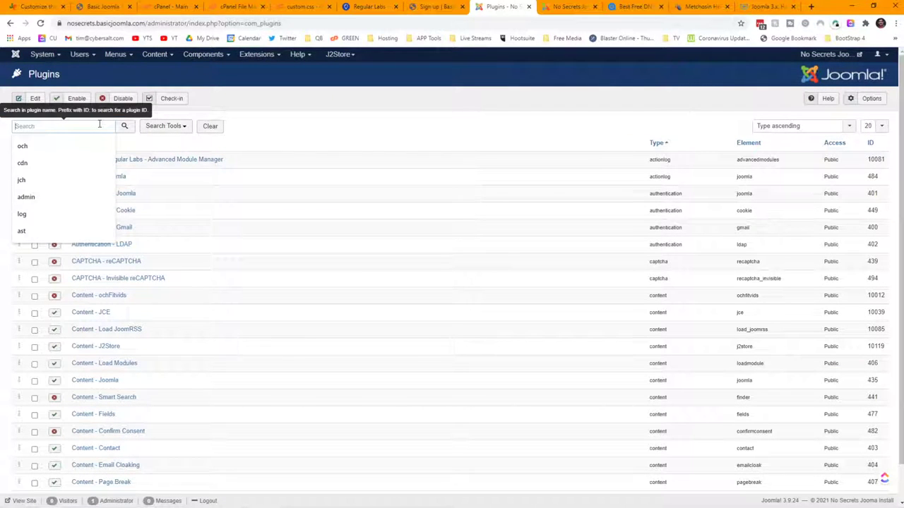
text(profile)
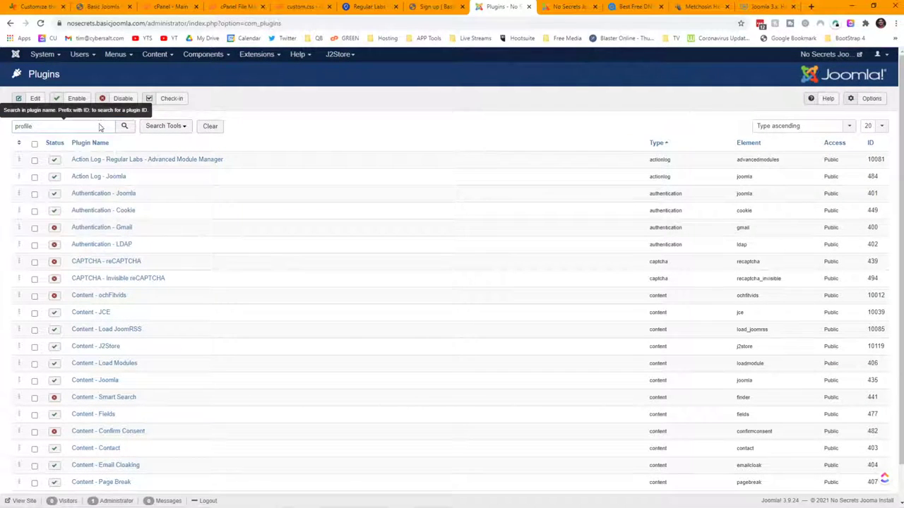
key(Return)
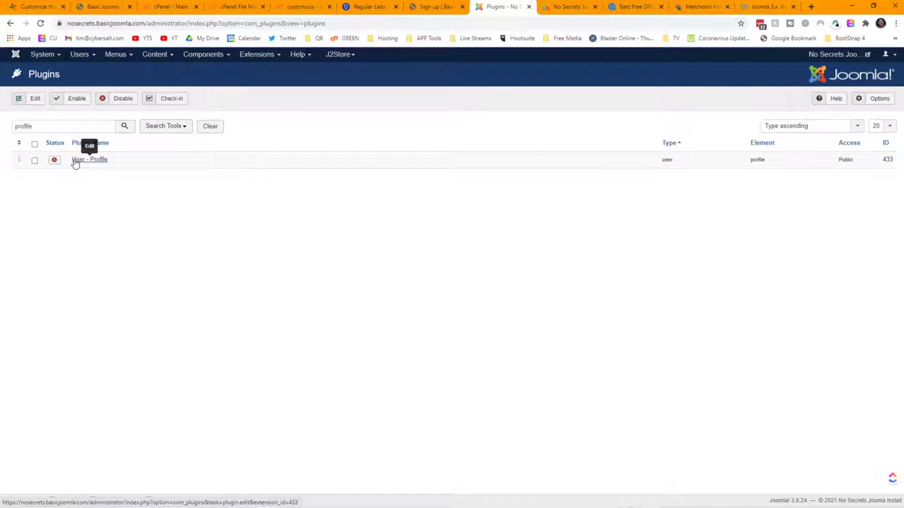
click(76, 161)
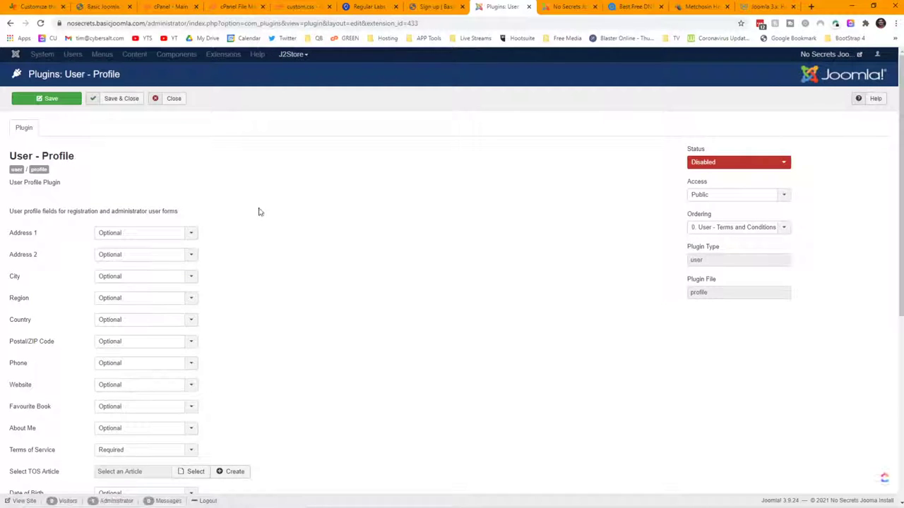
- Examine the User - Profile plugin's field settings for the registration and administrator user forms and the profile edit form
scroll(271, 214, down, 5)
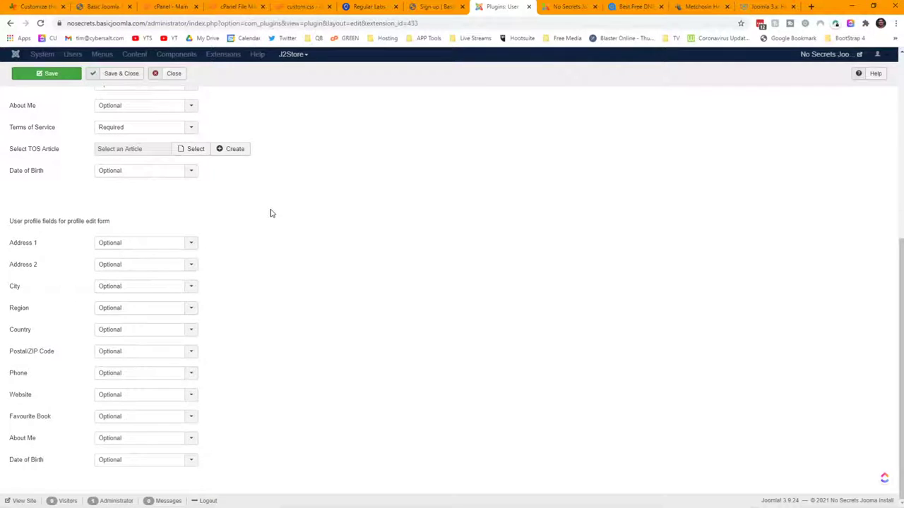
scroll(270, 213, up, 2)
scroll(270, 213, up, 3)
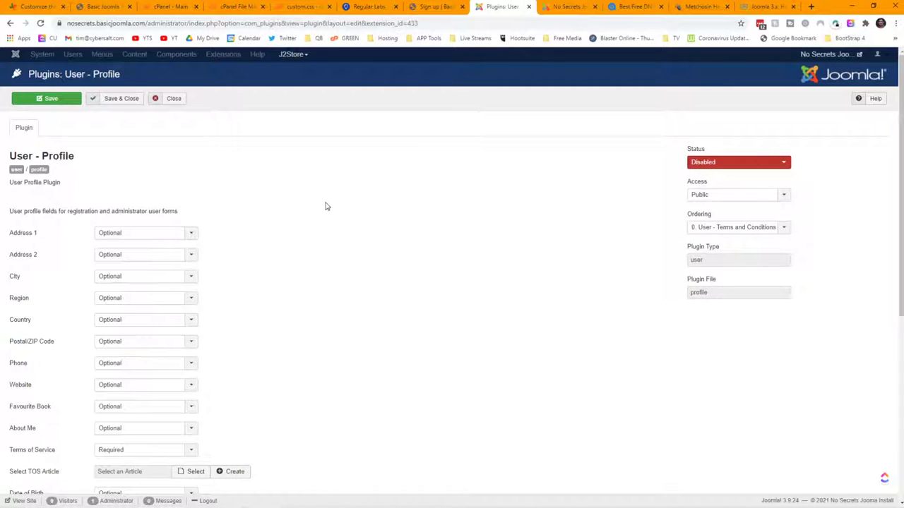
scroll(327, 205, down, 2)
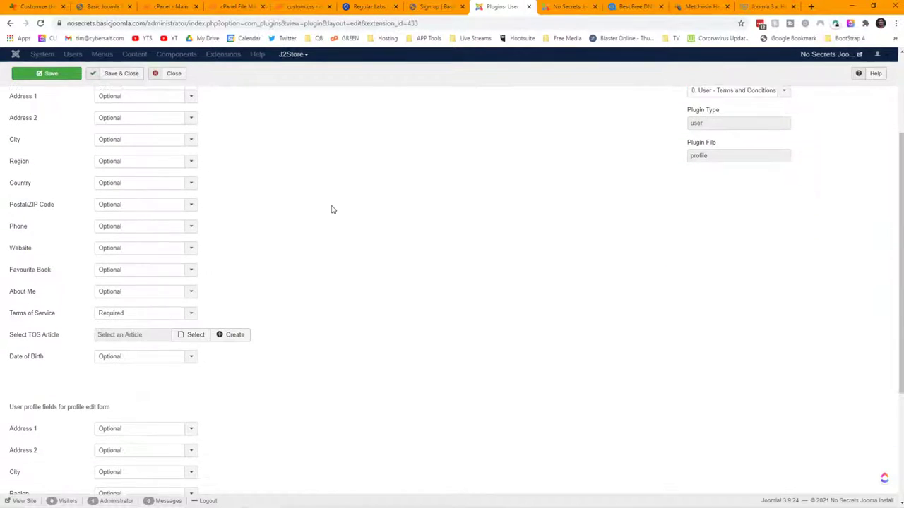
click(195, 245)
click(196, 247)
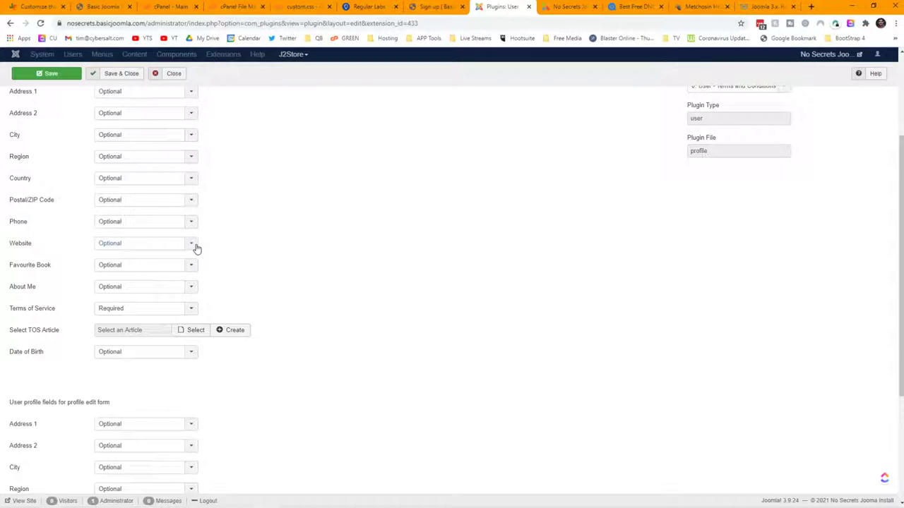
click(195, 245)
click(196, 247)
scroll(281, 249, up, 1)
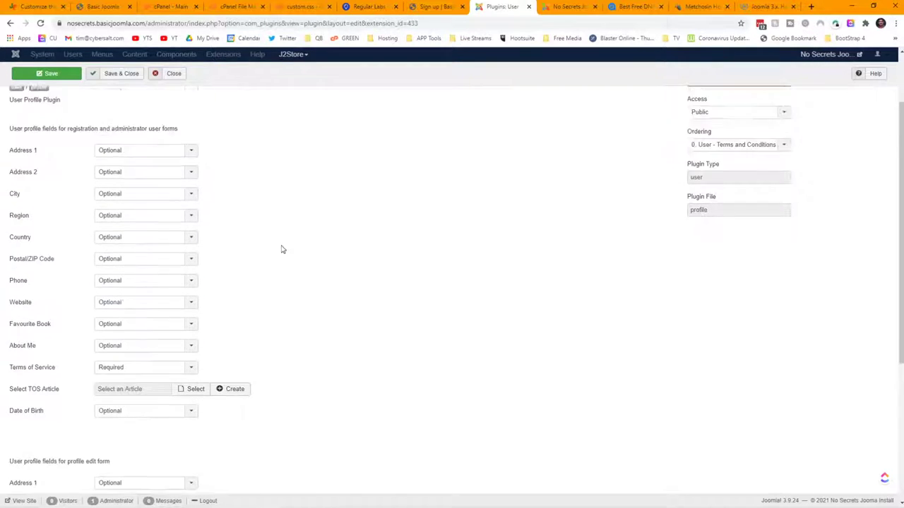
scroll(281, 248, up, 1)
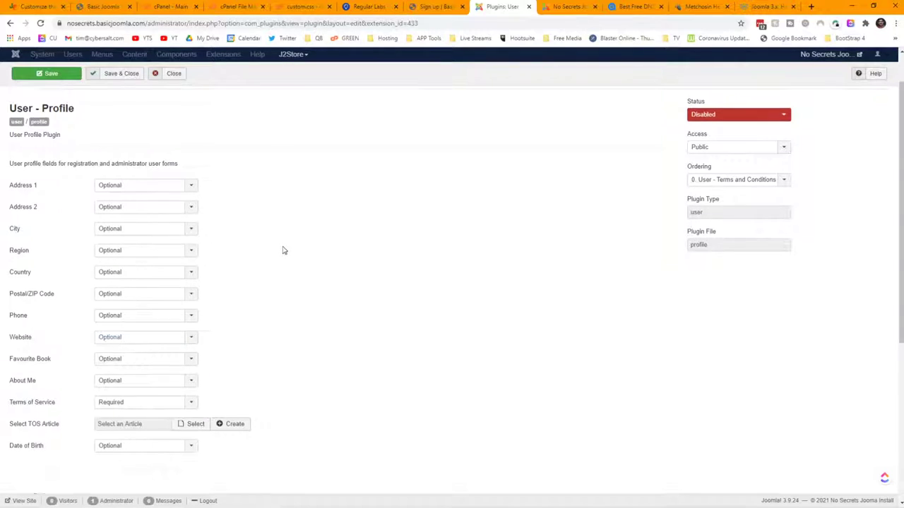
scroll(283, 250, down, 2)
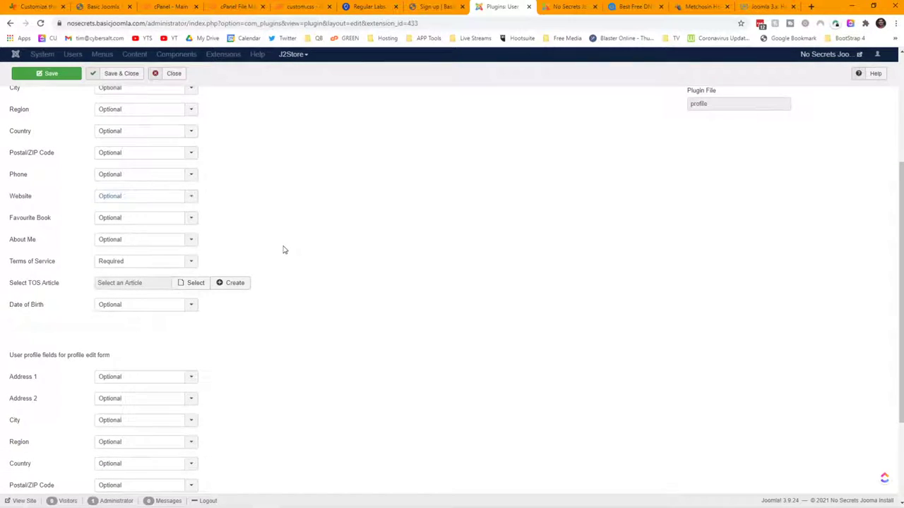
scroll(284, 250, down, 2)
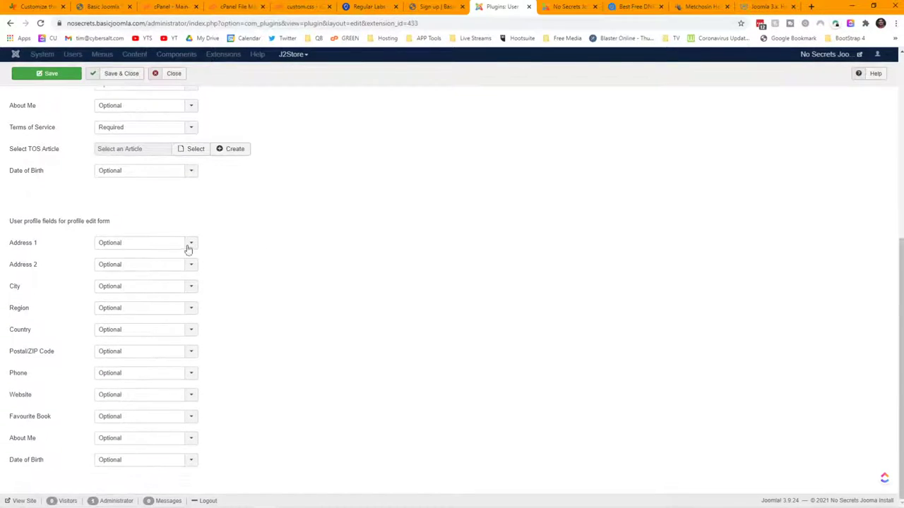
- Check which options the Address 1 field offers in the profile edit group and in the registration group
click(189, 248)
click(251, 245)
scroll(304, 242, up, 3)
click(191, 144)
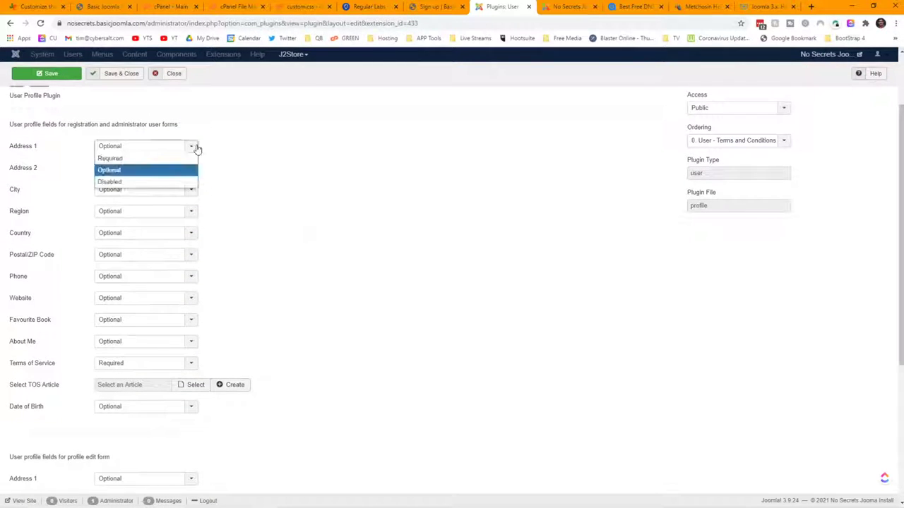
click(269, 148)
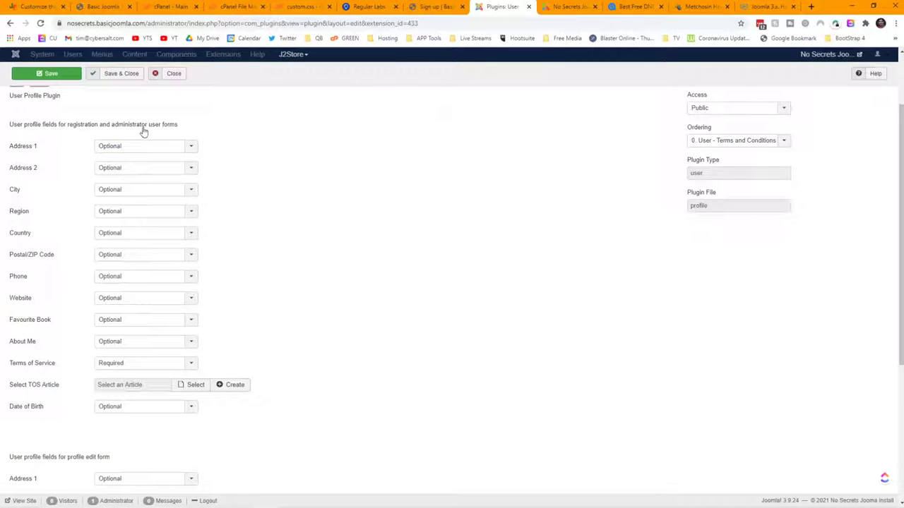
scroll(237, 160, down, 2)
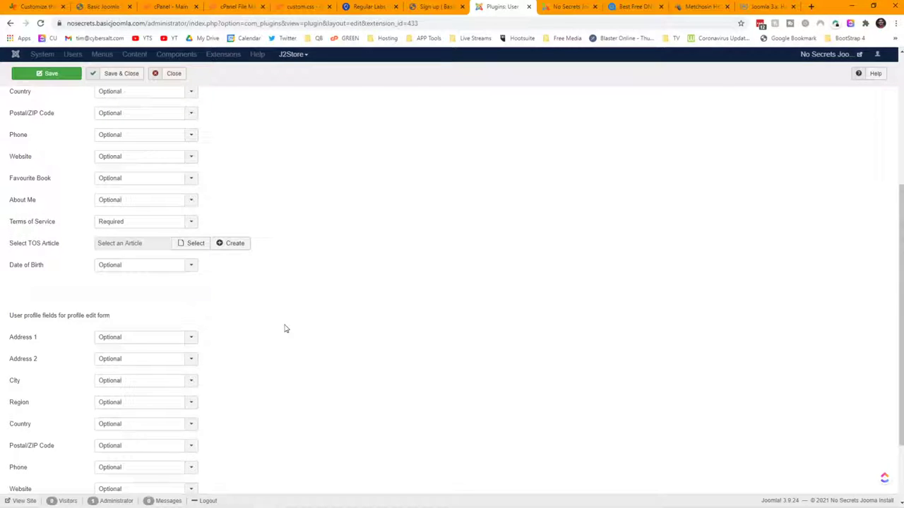
scroll(304, 316, up, 5)
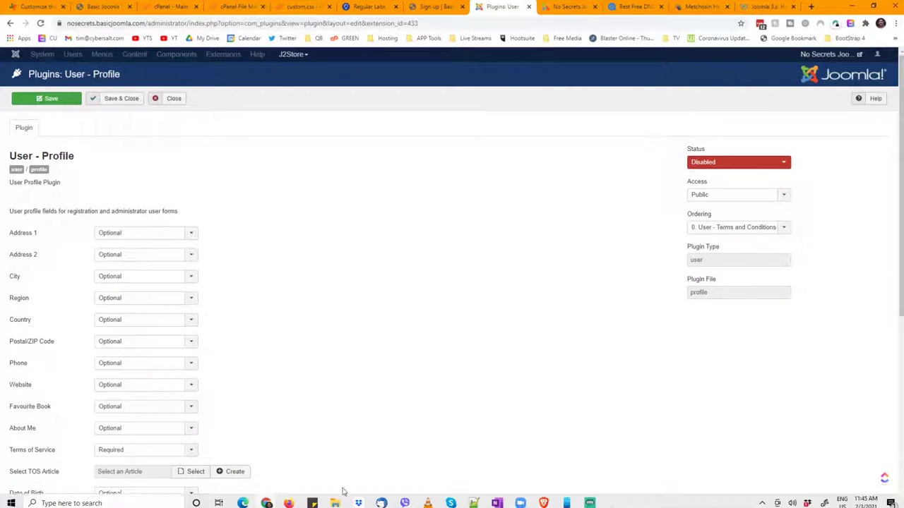
click(810, 6)
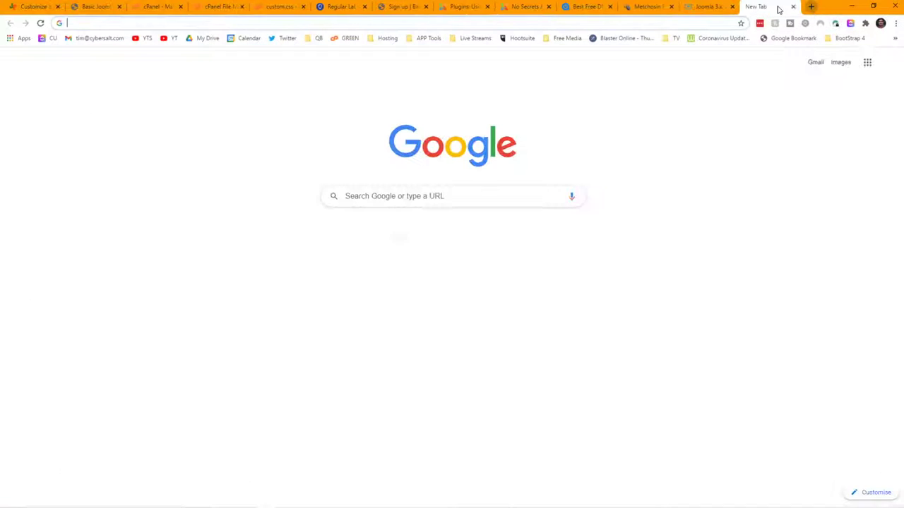
click(792, 7)
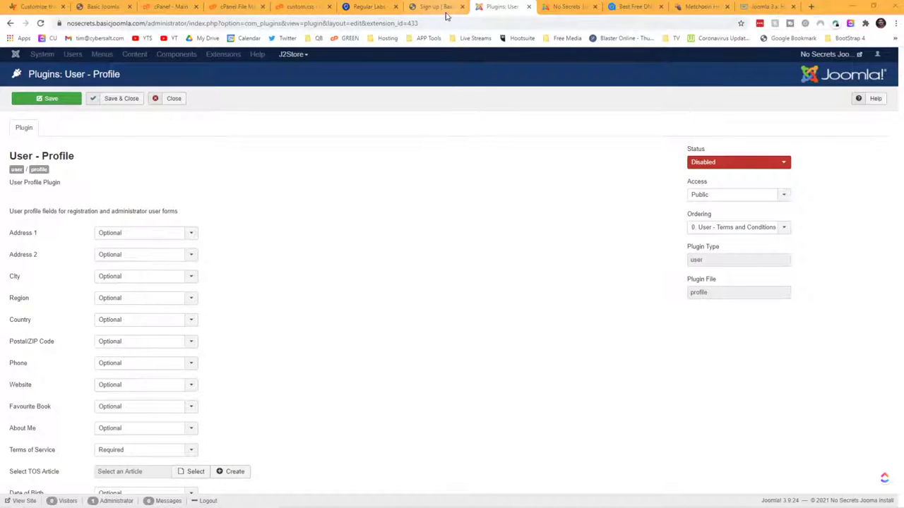
right_click(9, 26)
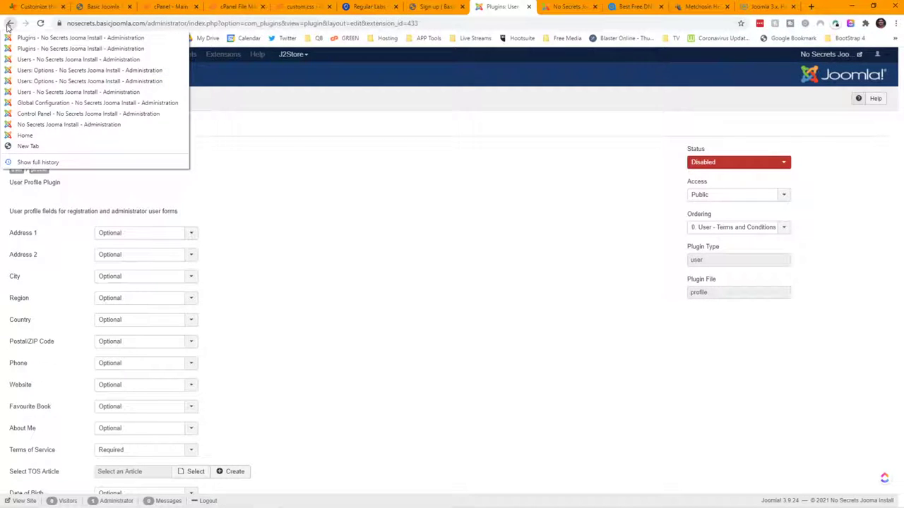
- Copy the web address of the TemplateMonster article on editing the Joomla 3.x registration page
click(756, 7)
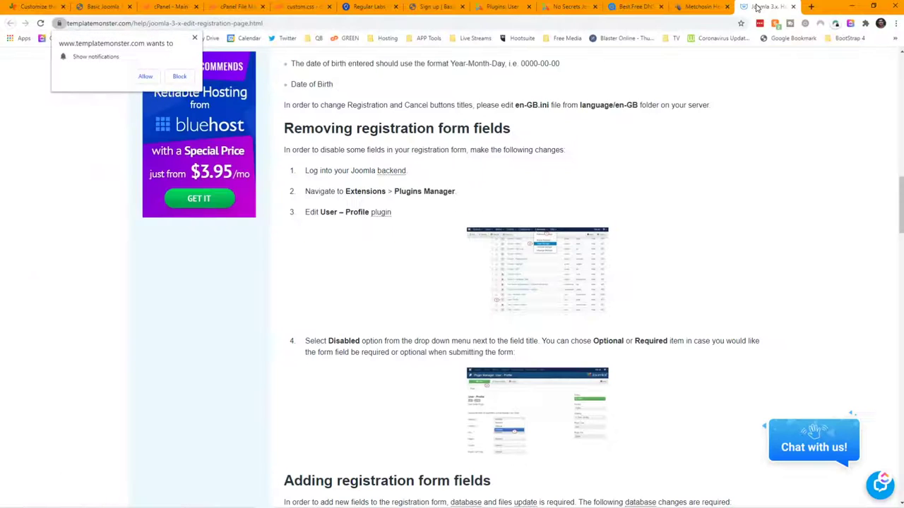
click(284, 23)
right_click(286, 27)
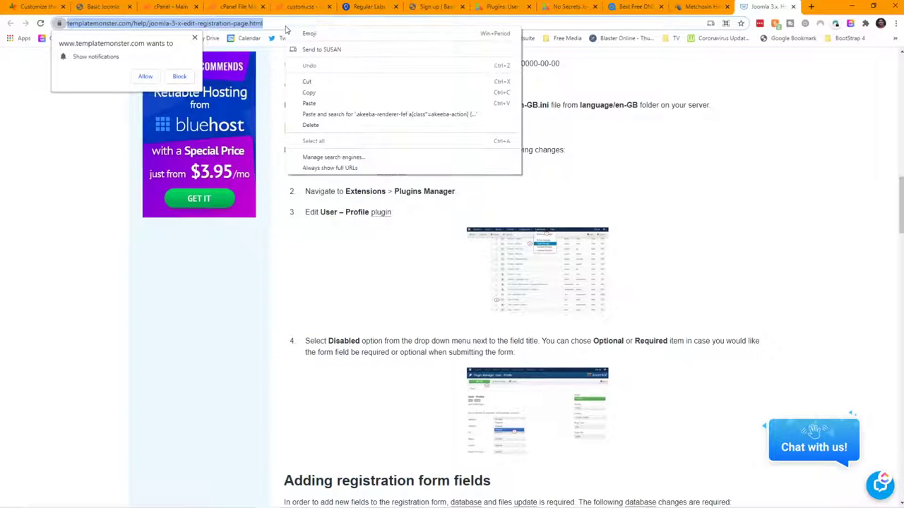
click(335, 92)
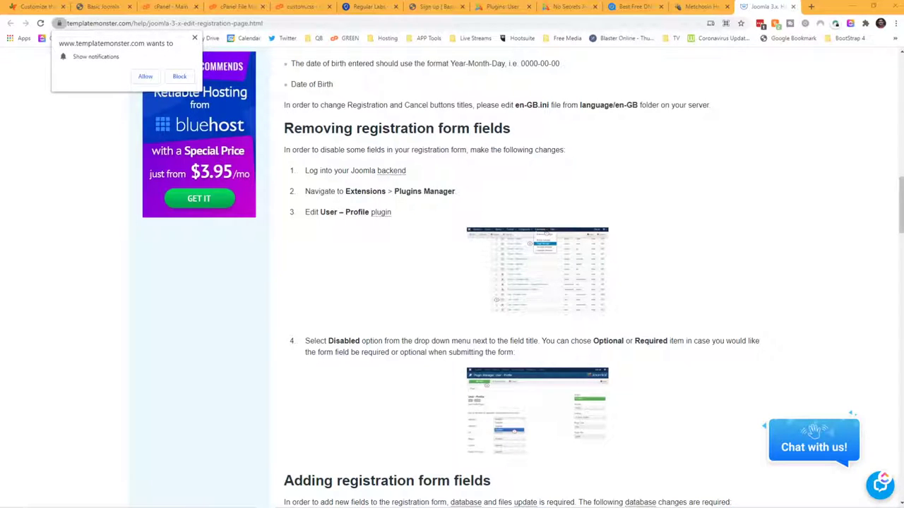
key(ctrl+l)
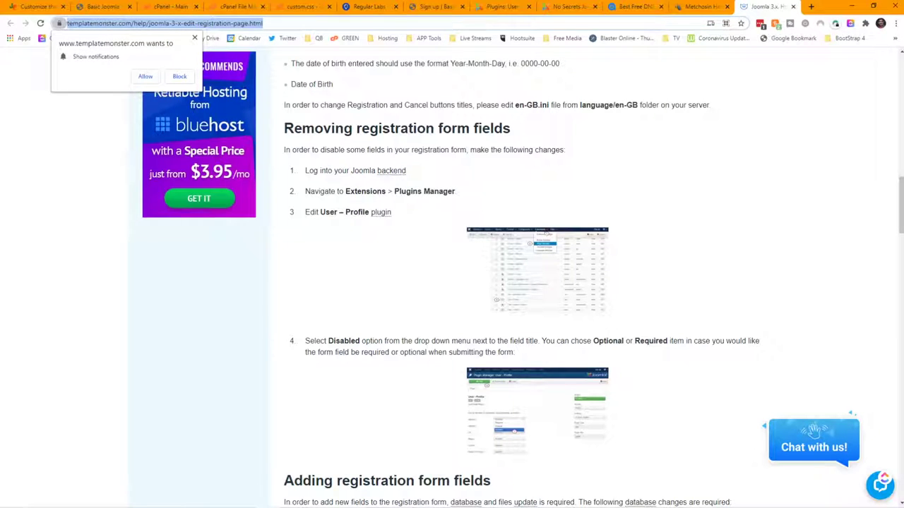
key(alt+Tab)
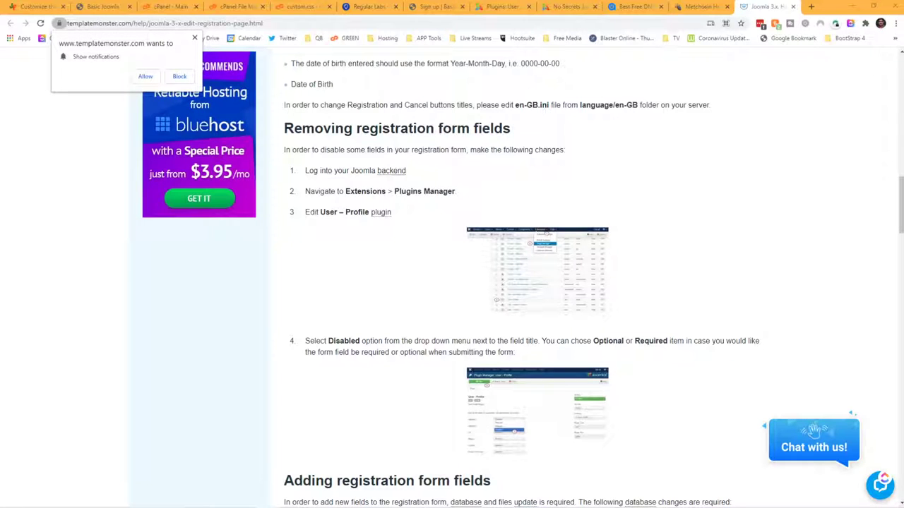
- Search Google for "Solidres joomla" in a new browser tab
click(810, 6)
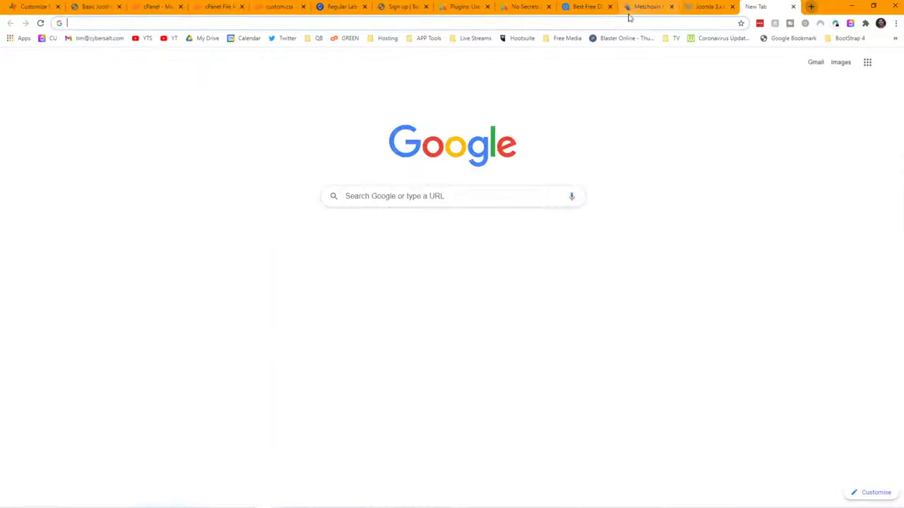
click(623, 22)
text(Solidres joomla)
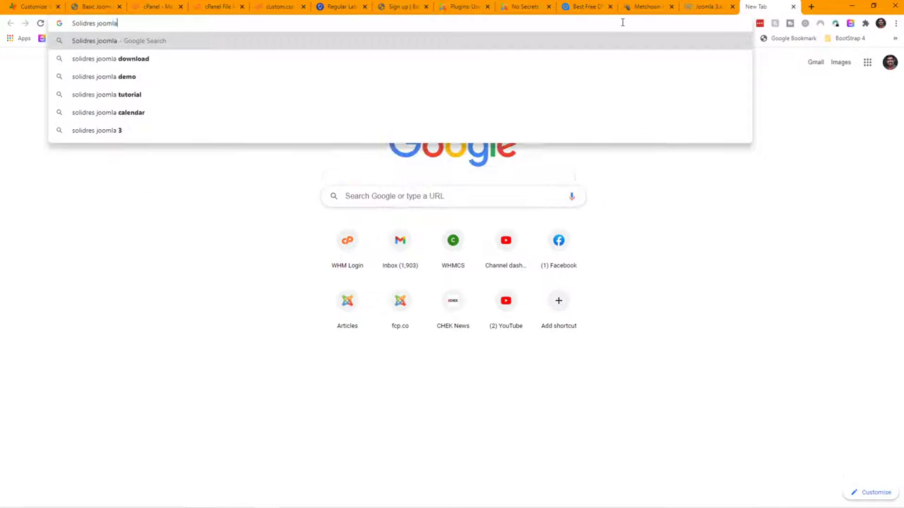
key(Return)
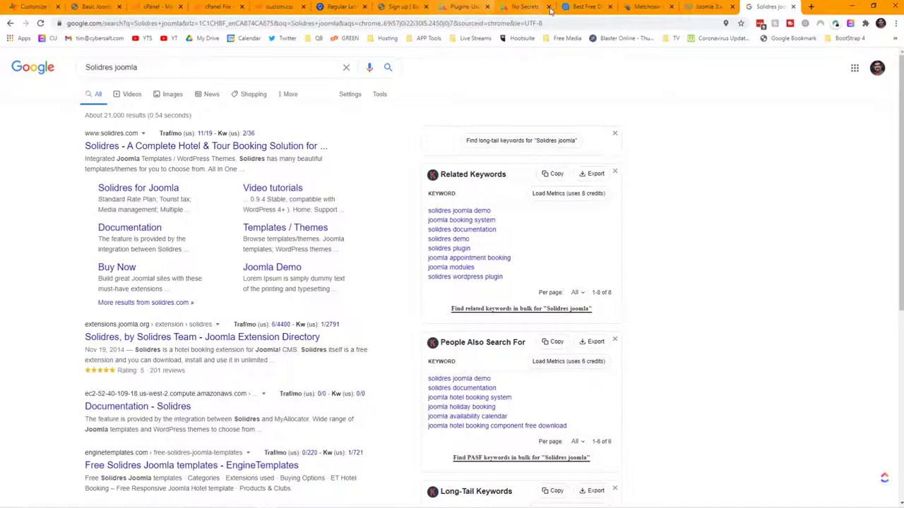
- Return to the Free Range Eggs for 6 Months auction item and look over its description, current bid and bidding form
click(626, 8)
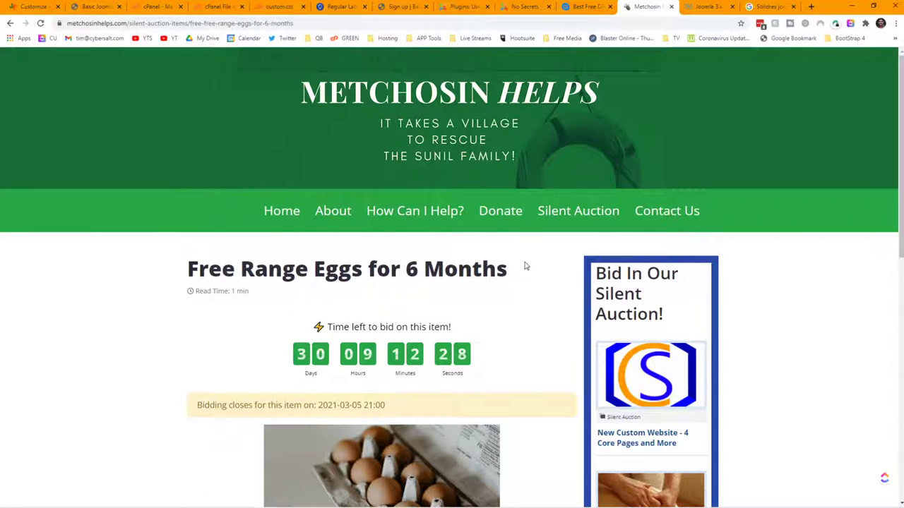
scroll(525, 266, down, 2)
scroll(524, 265, down, 2)
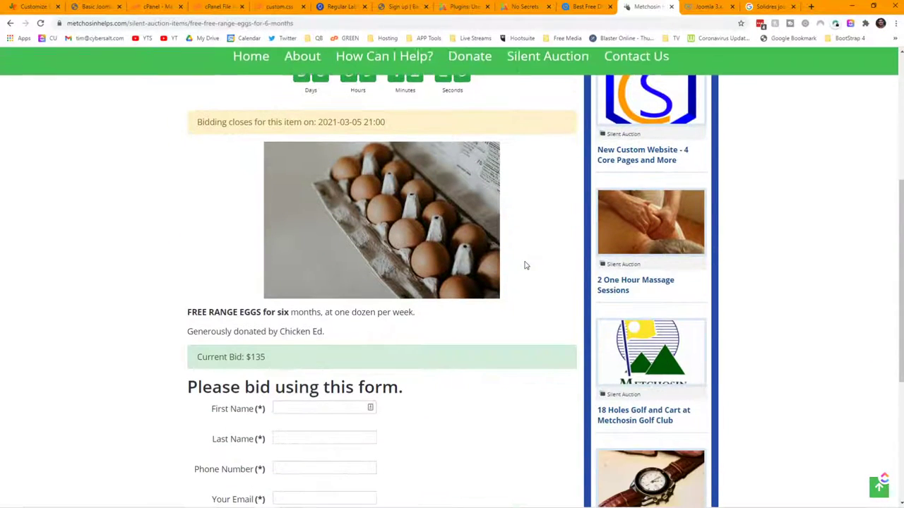
scroll(525, 266, up, 4)
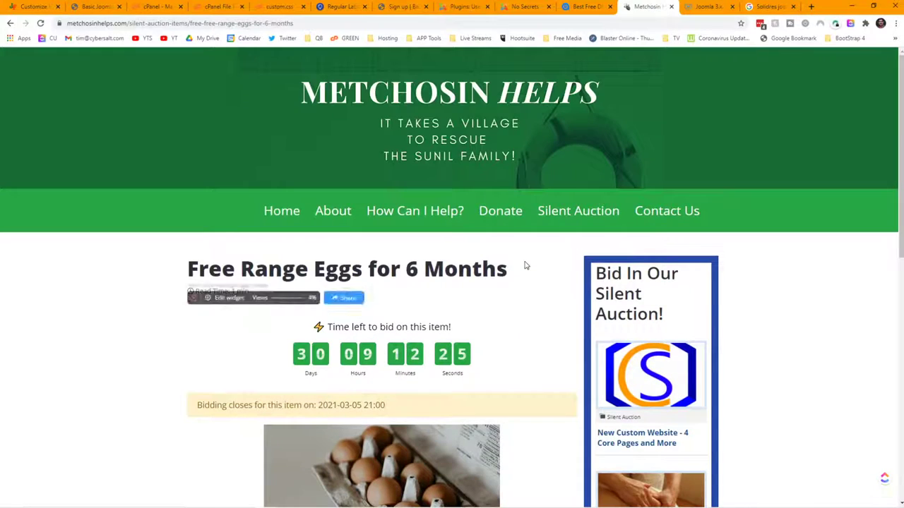
- Open the Metchosin Helps Donate page and look over its text and donation amount form
click(511, 216)
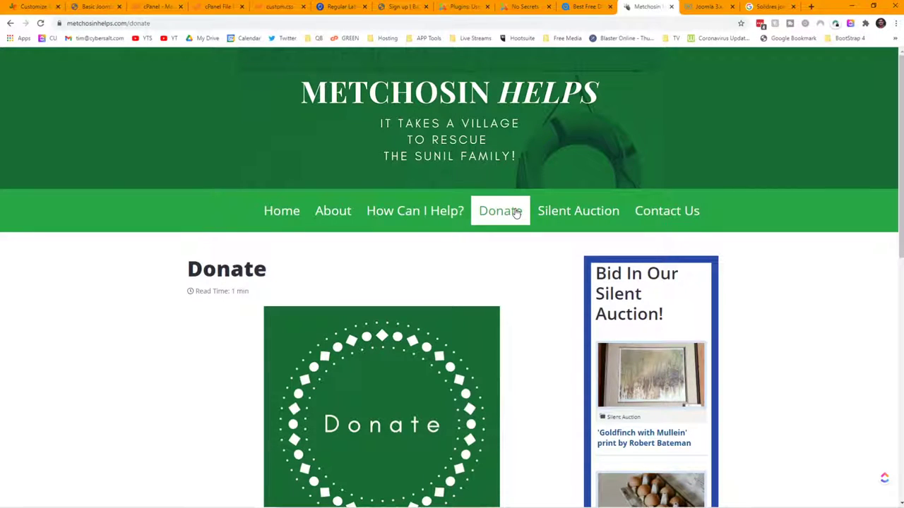
scroll(516, 213, down, 1)
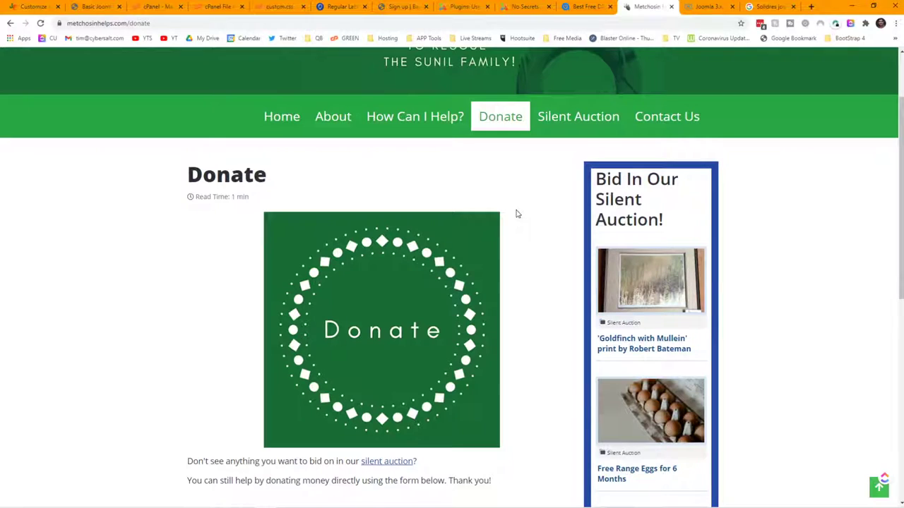
scroll(515, 214, down, 3)
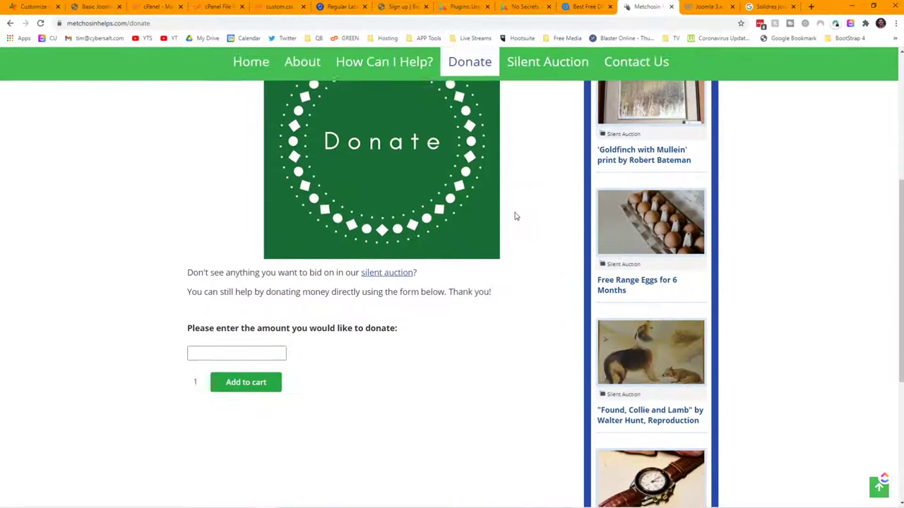
scroll(515, 216, down, 1)
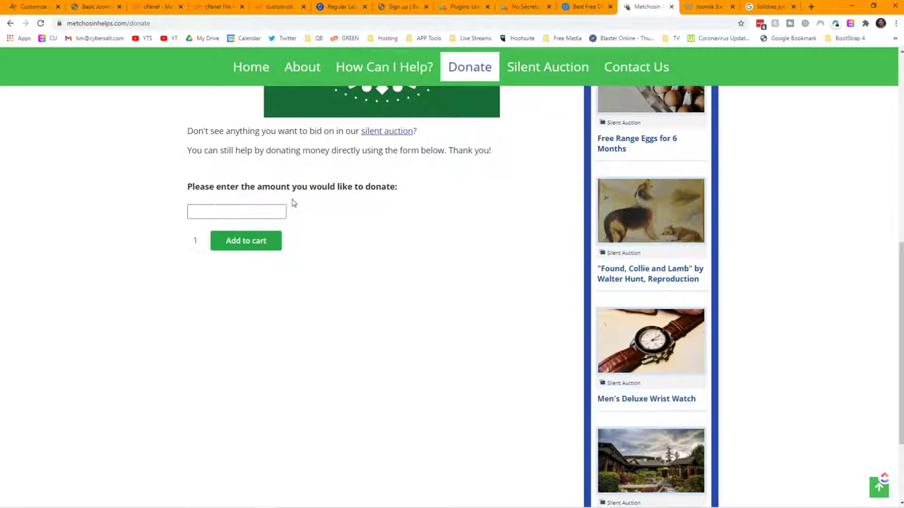
- Add a donation of 25 to the cart and view the cart contents and totals
click(240, 207)
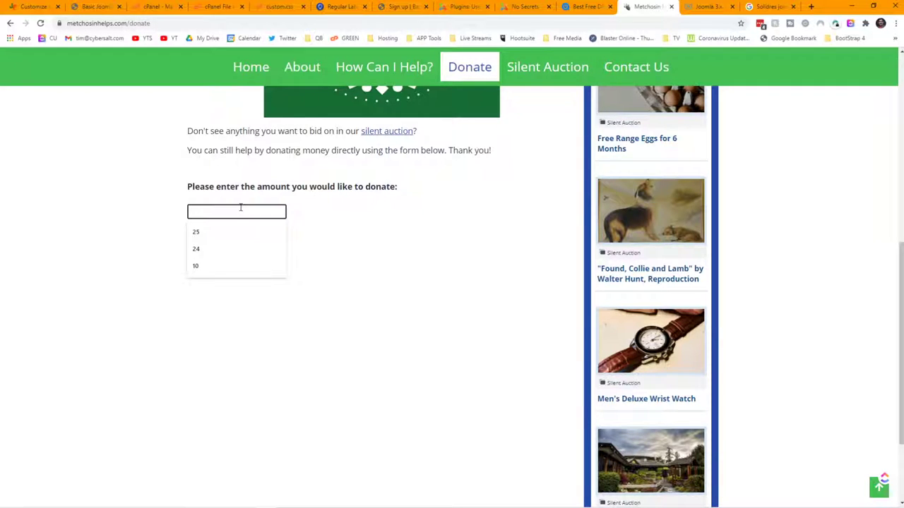
click(240, 230)
click(243, 242)
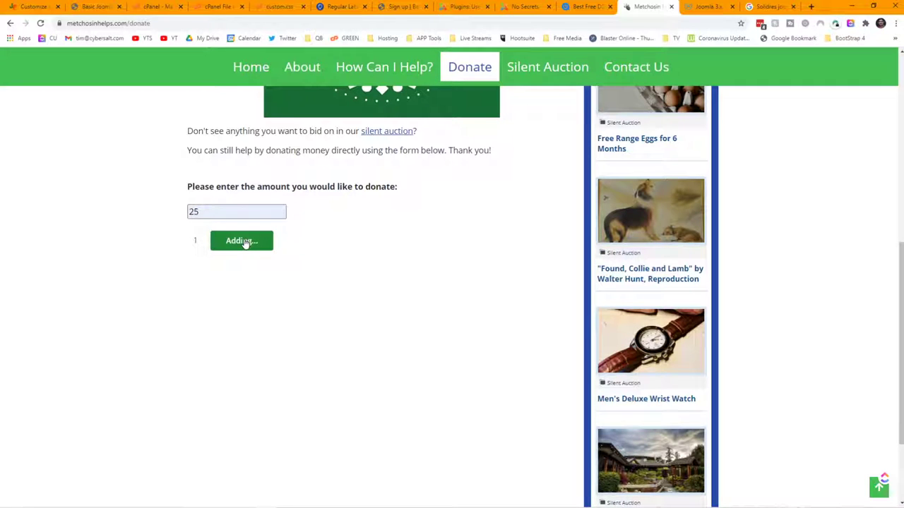
click(281, 238)
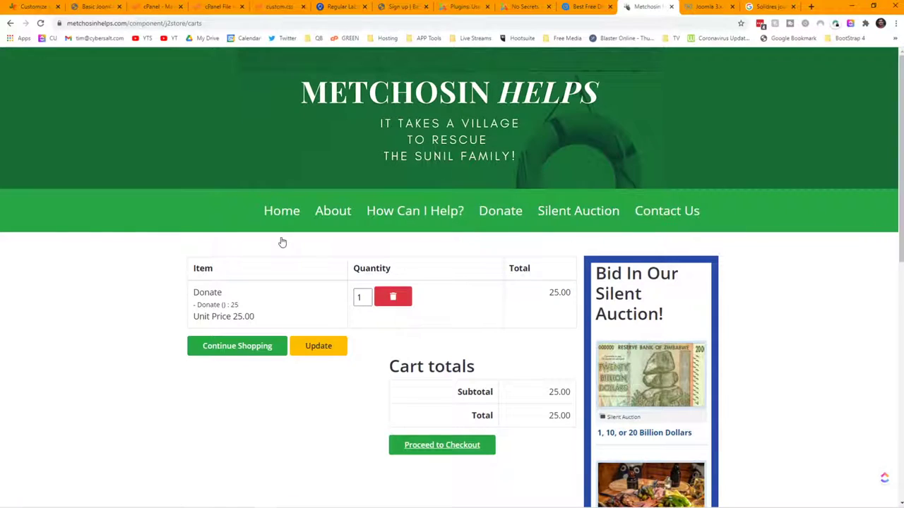
scroll(293, 194, down, 2)
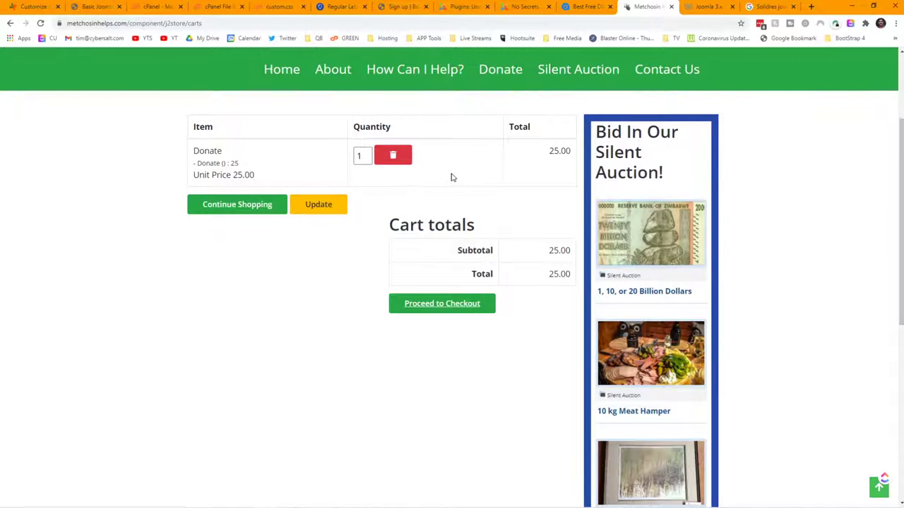
scroll(452, 178, down, 3)
scroll(452, 180, up, 4)
scroll(453, 182, up, 2)
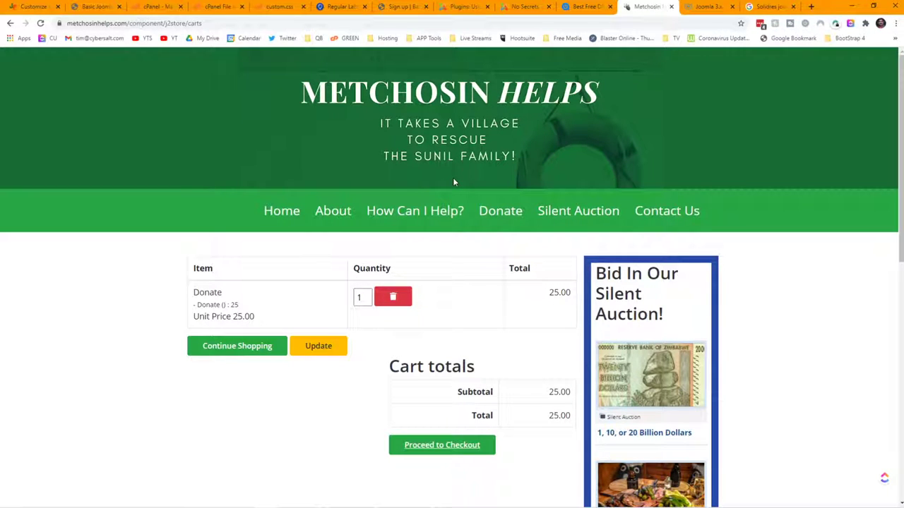
- Load Canva in a new browser tab and open the White Simple Ice Cream Birthday Twitter Header design
click(423, 38)
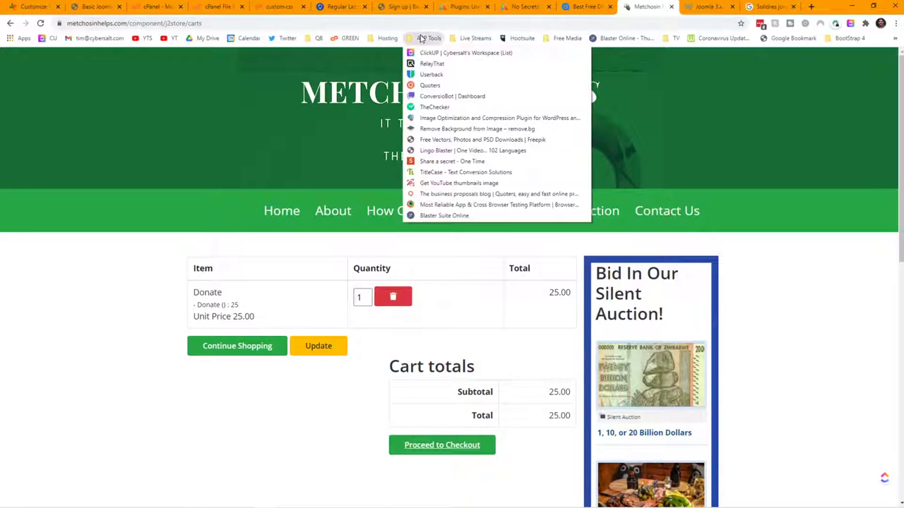
click(674, 23)
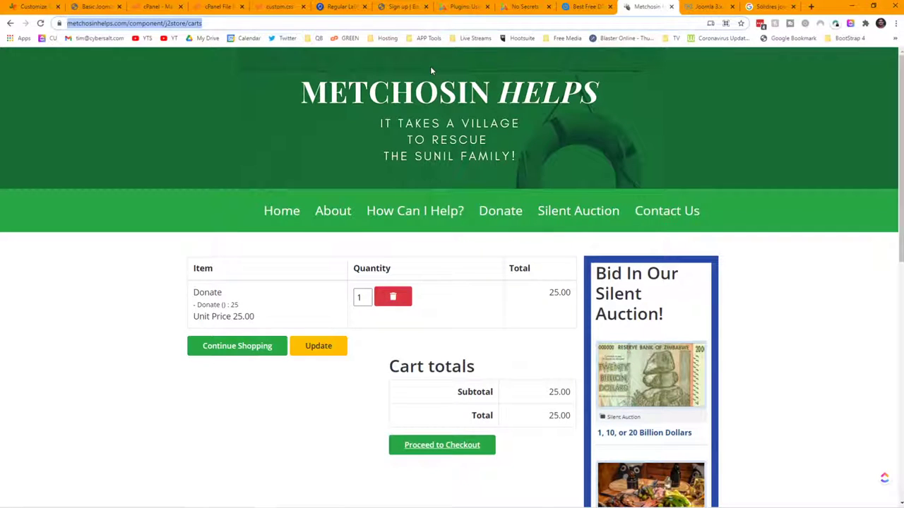
click(810, 7)
click(678, 22)
text(canv)
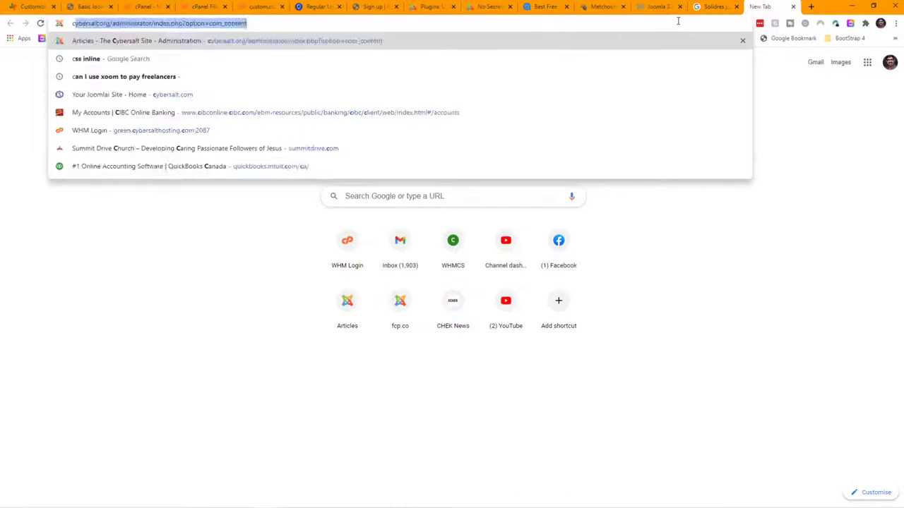
text(a)
key(Return)
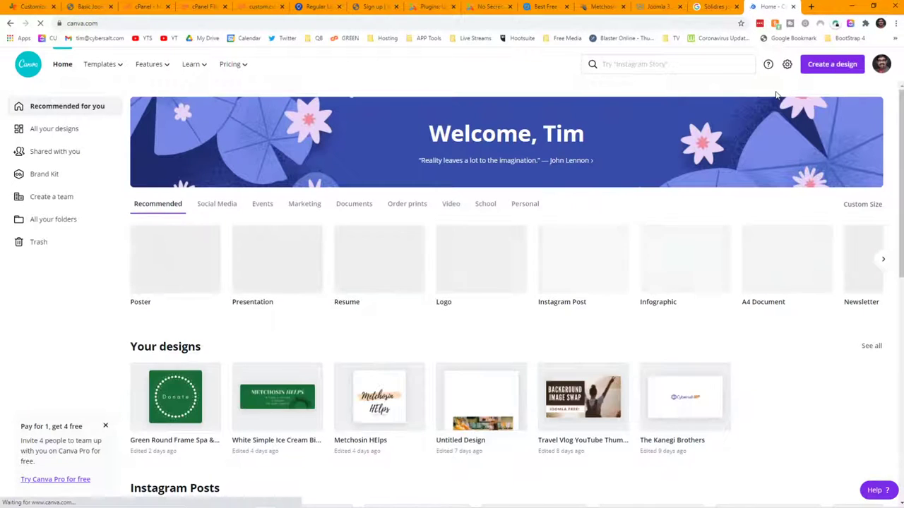
click(276, 394)
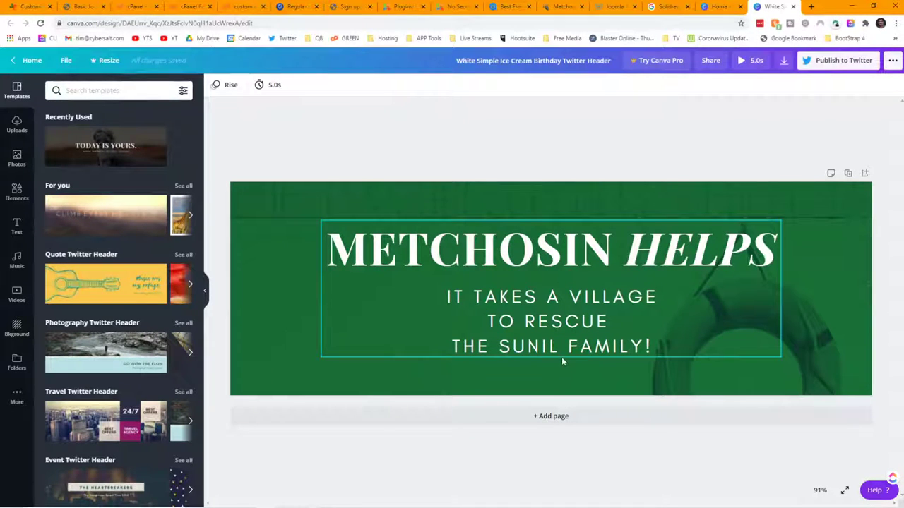
- Check the header design's timing and animation options and preview it, keeping its existing settings
click(258, 84)
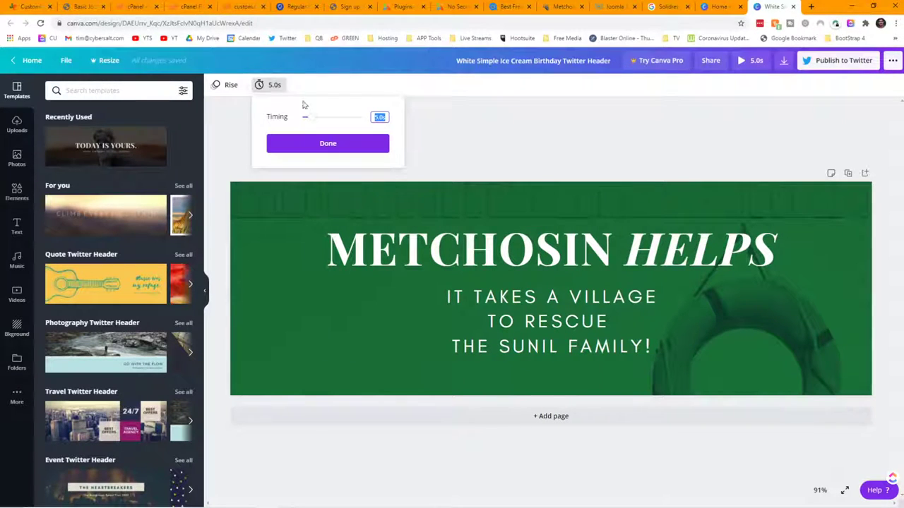
click(343, 144)
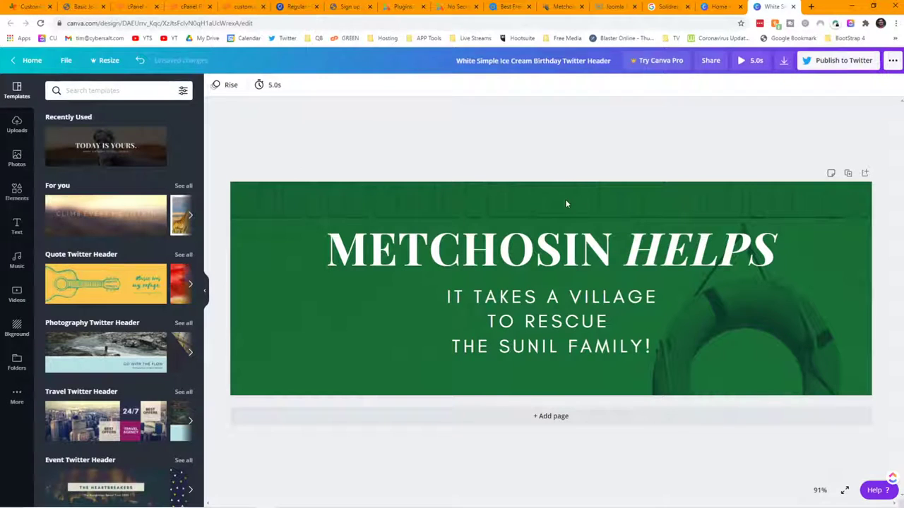
click(223, 87)
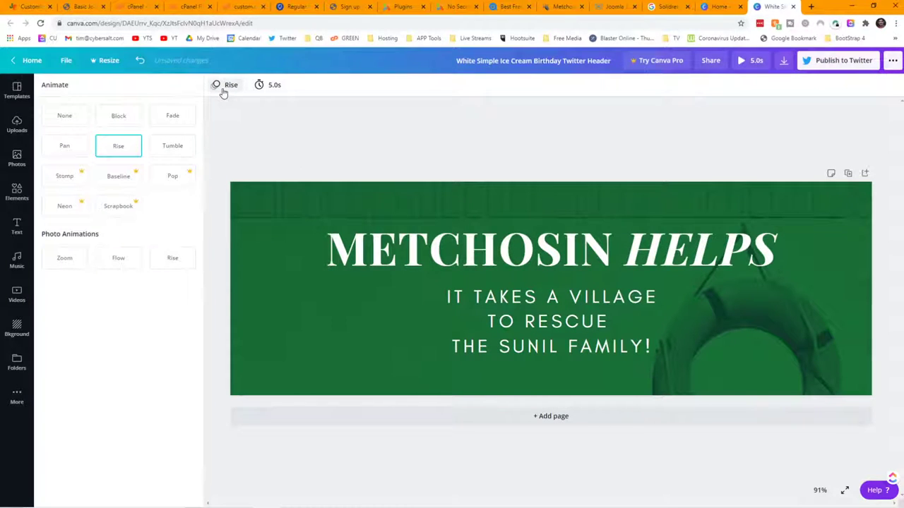
click(404, 144)
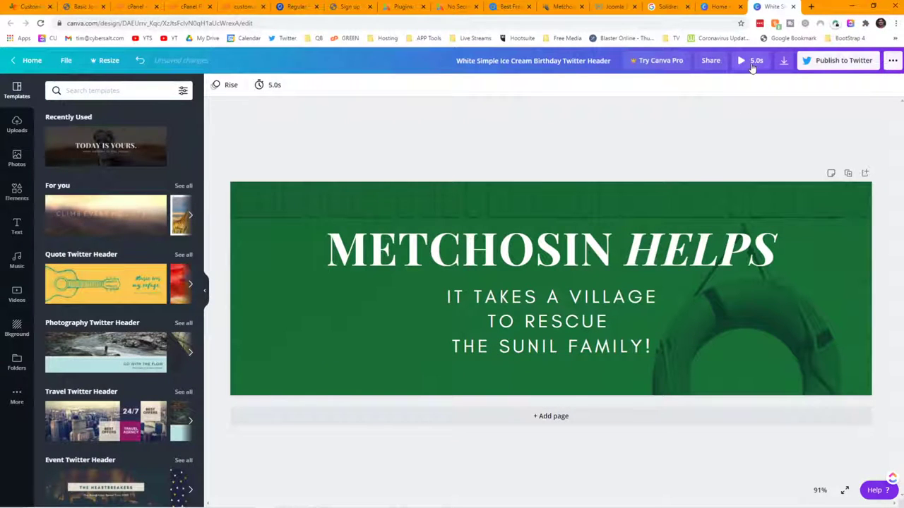
click(750, 61)
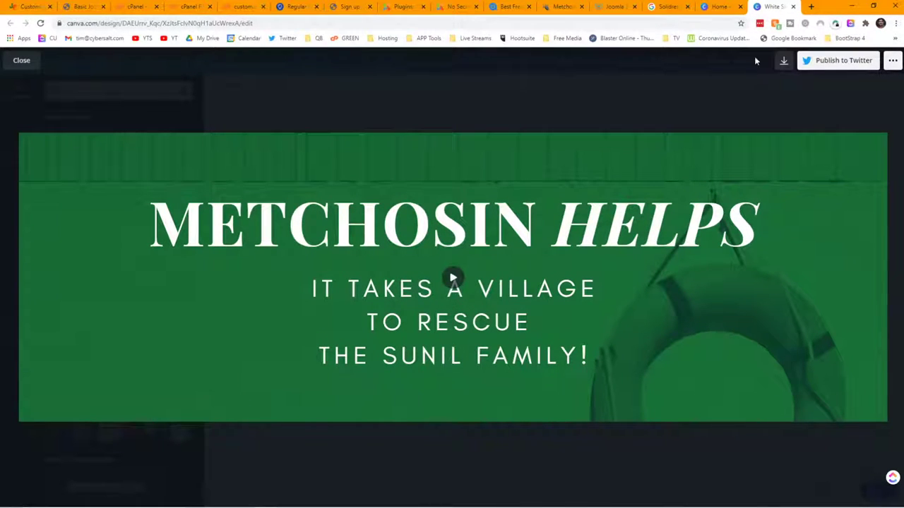
click(23, 62)
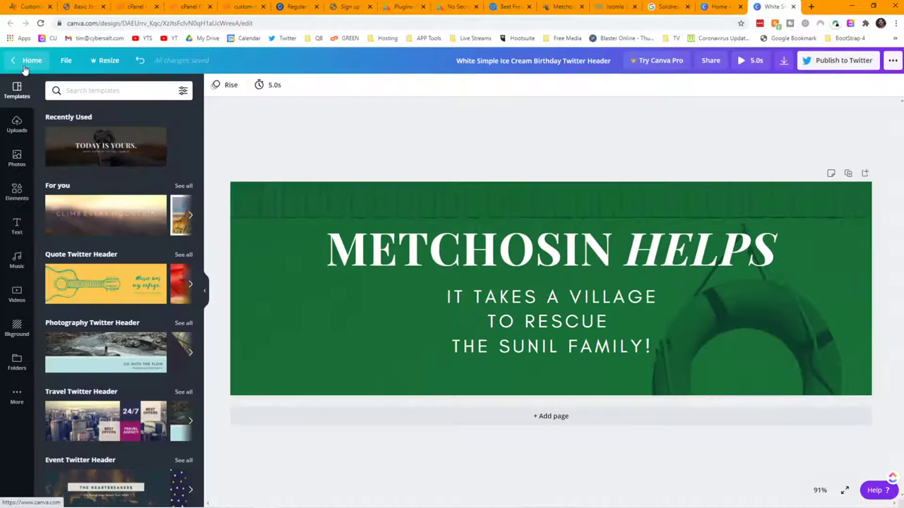
- Add an arched frame below the word METCHOSIN and fill it with the recently used grocery shopper photo
click(13, 189)
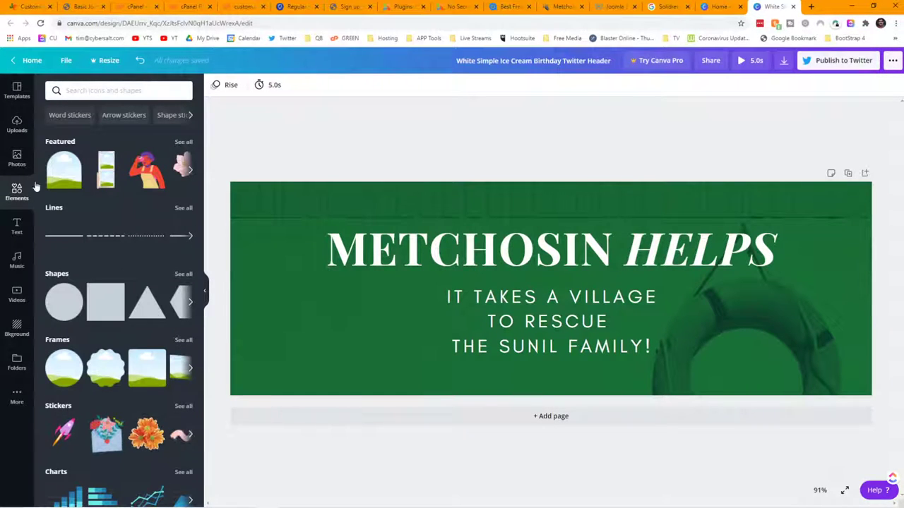
drag(63, 169, 336, 298)
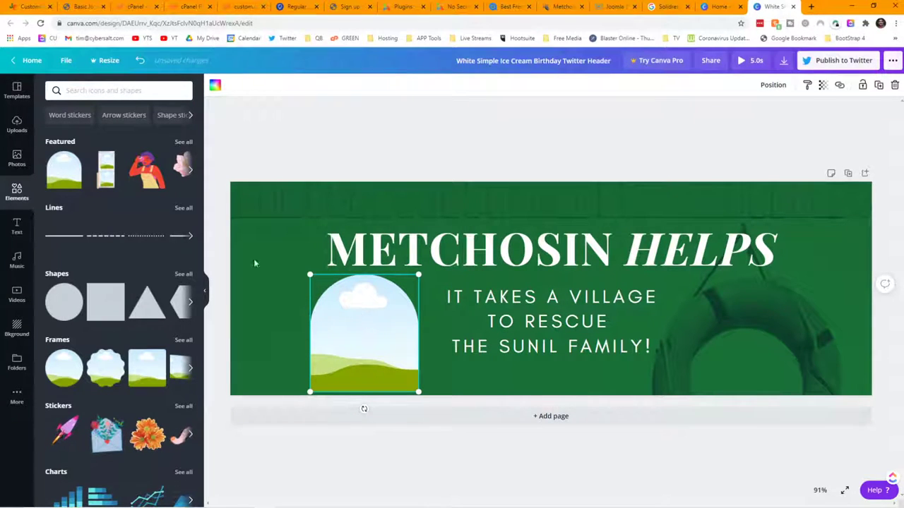
click(18, 159)
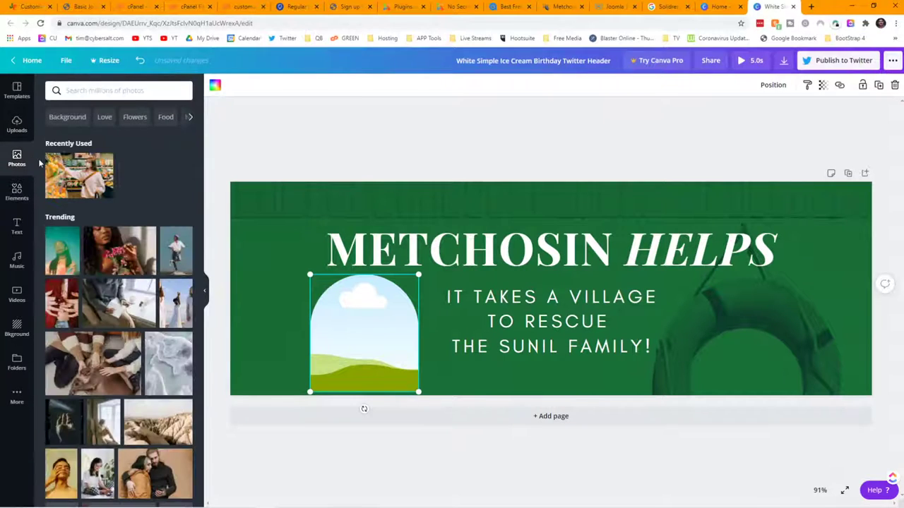
drag(78, 175, 372, 319)
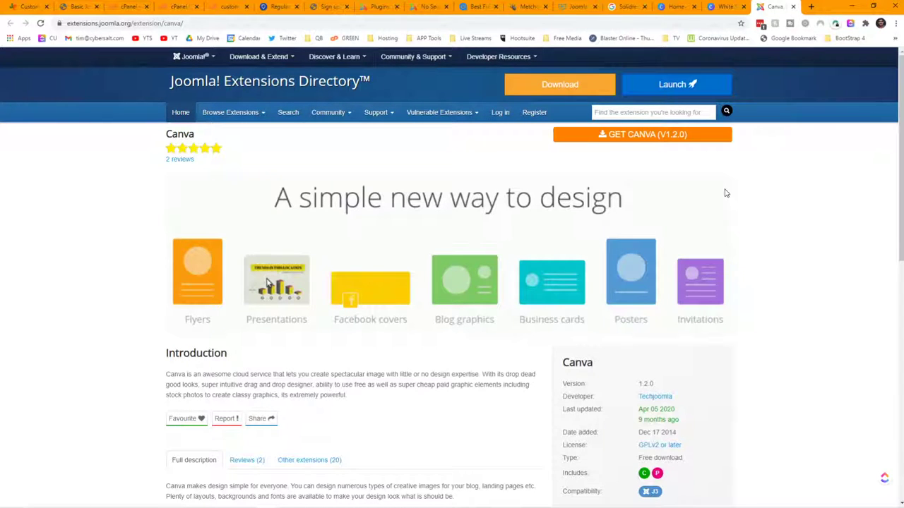
- Read the Canva extension's description in the Joomla Extensions Directory, try to get its download, and go back to the listing
scroll(726, 192, down, 2)
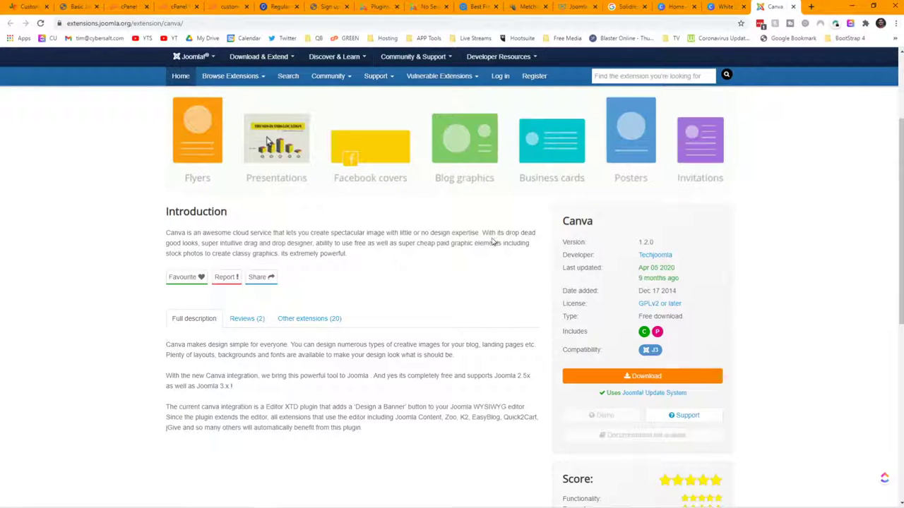
scroll(492, 243, down, 1)
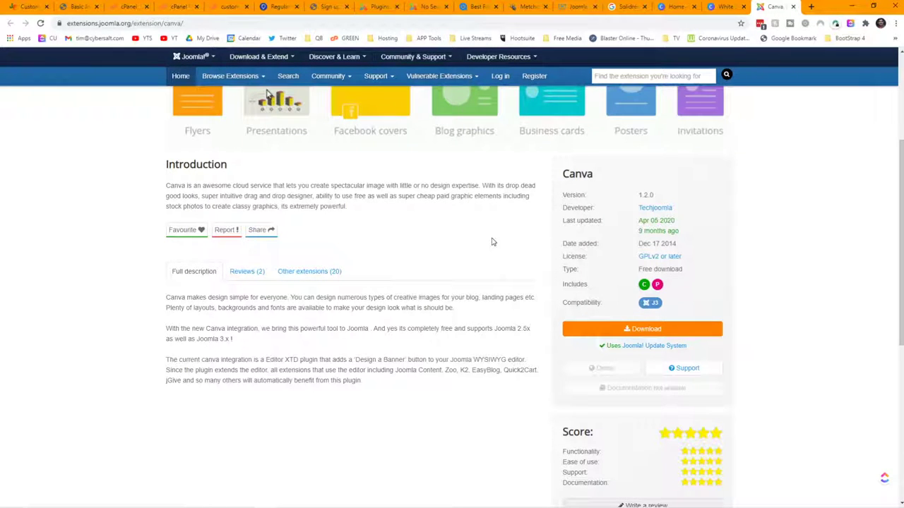
scroll(493, 242, down, 1)
scroll(493, 242, up, 1)
click(593, 330)
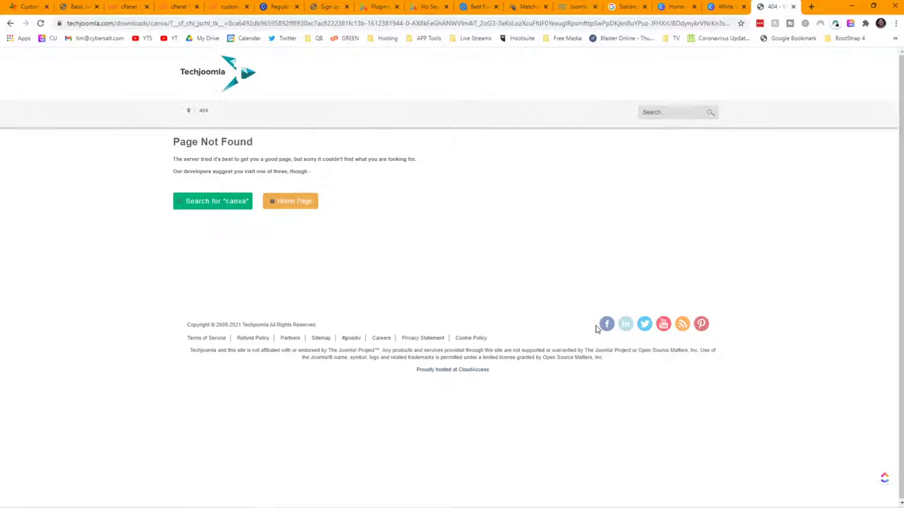
click(9, 23)
- Return to the Canva header design and add a scalloped frame about 358 px wide over the life ring
click(724, 7)
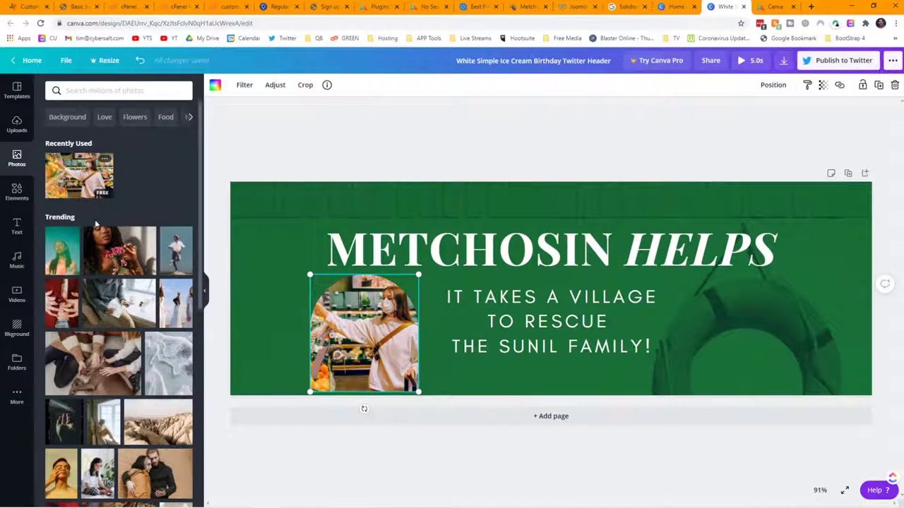
click(20, 191)
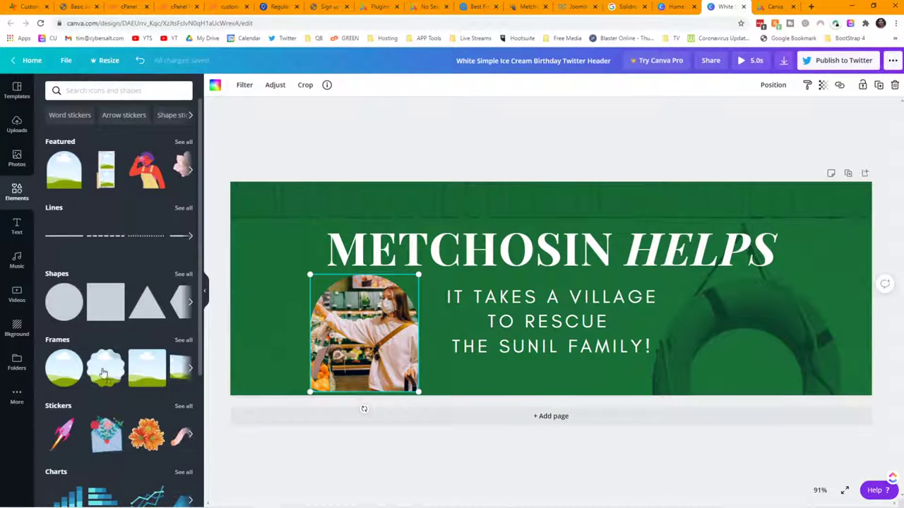
drag(105, 367, 682, 236)
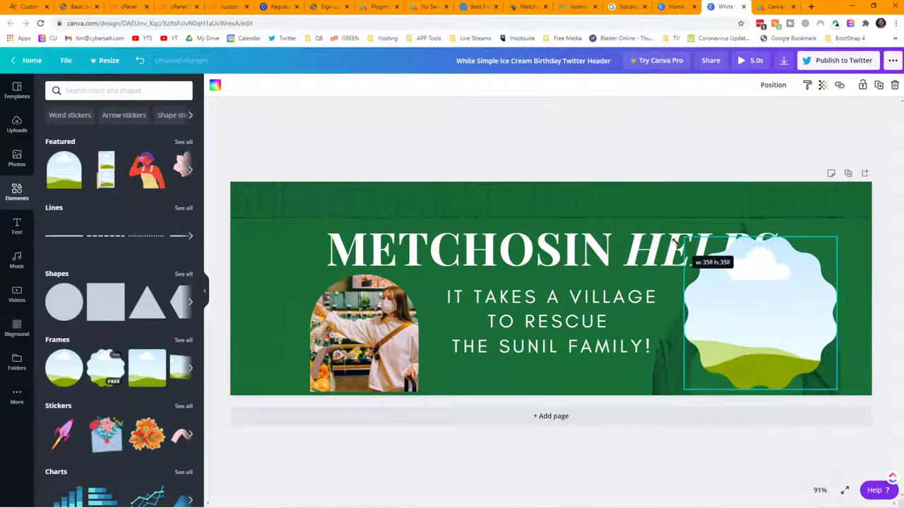
- Fill the scalloped frame with the uploaded WP hexagon logo
click(17, 157)
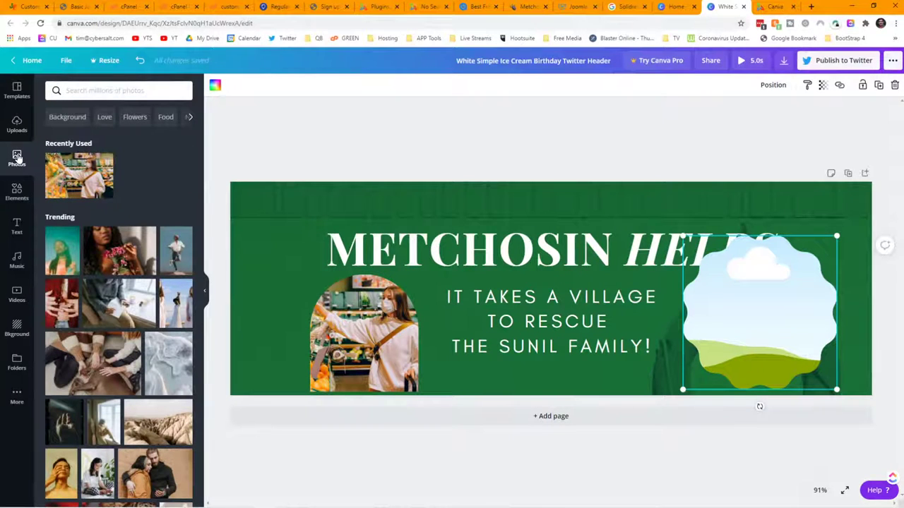
click(17, 125)
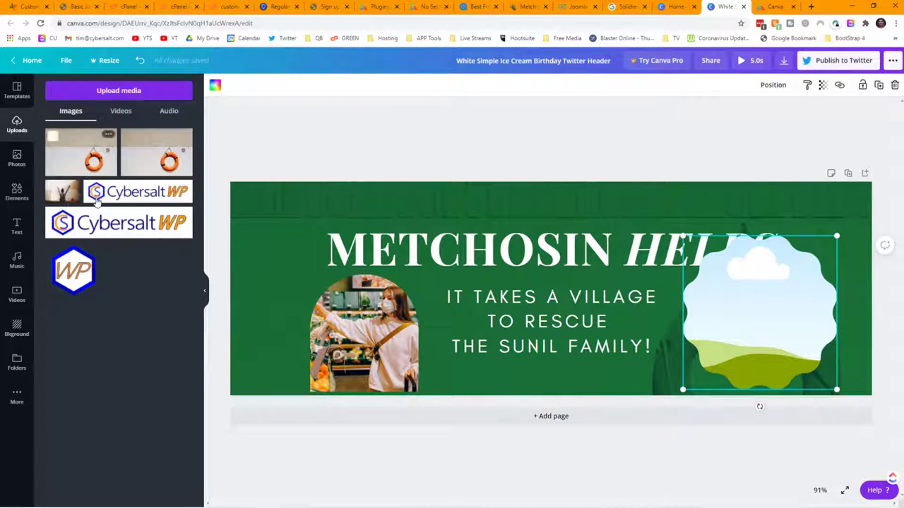
drag(74, 269, 731, 282)
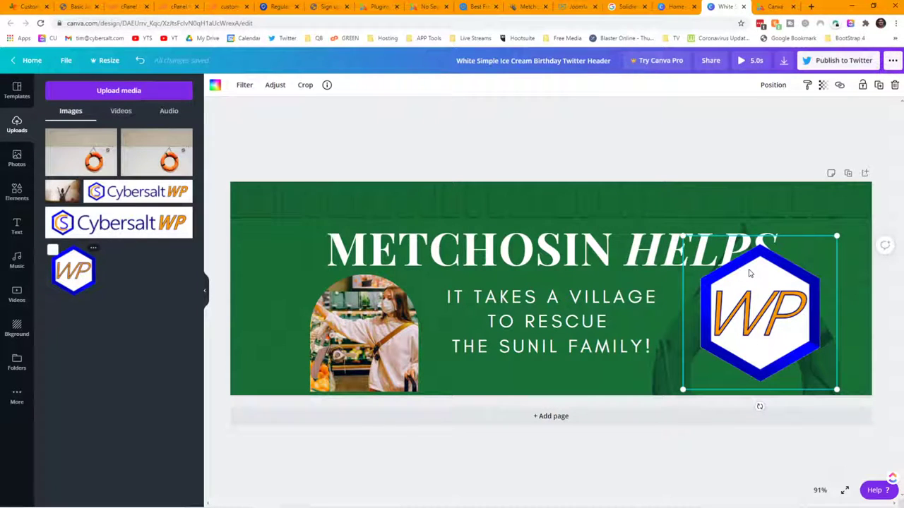
- Shrink the scalloped frame toward its lower-left corner and remove the WP logo from it
drag(836, 236, 772, 301)
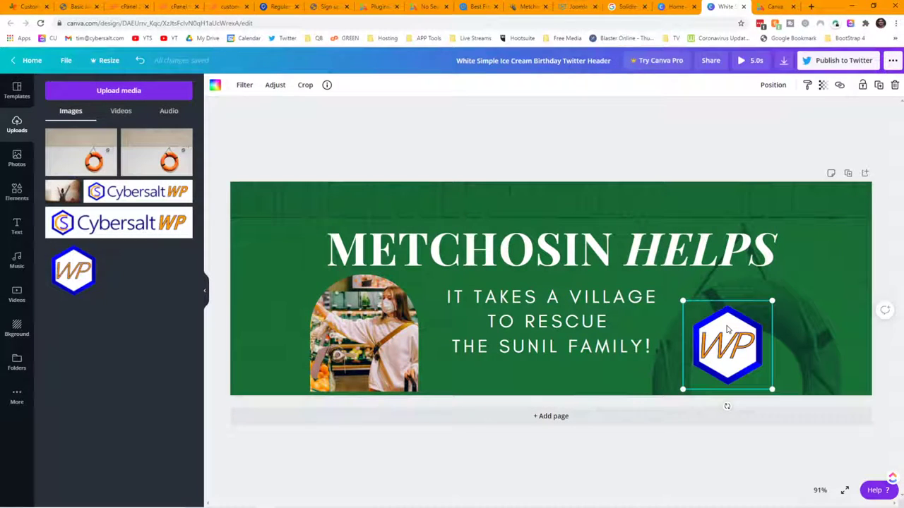
key(Delete)
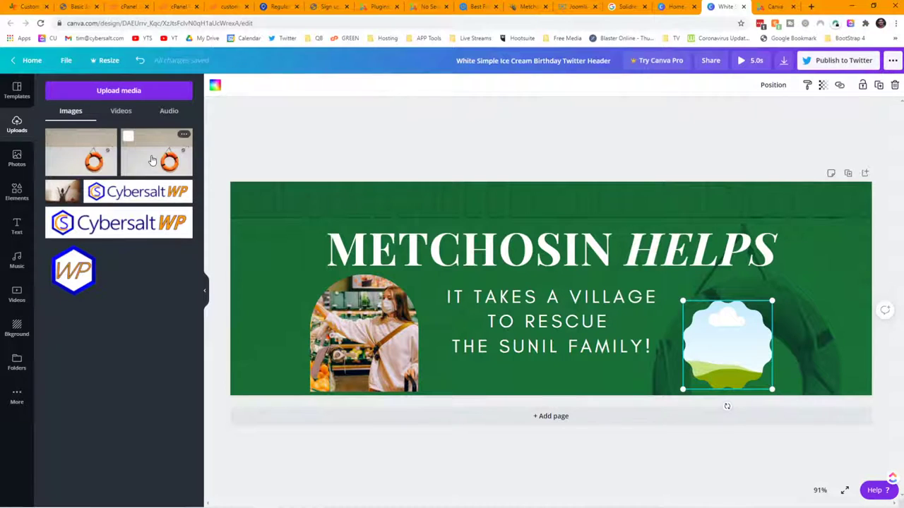
- Fill the scalloped frame with the uploaded life ring photo and shift the photo left so the ring sits inside the frame
drag(152, 161, 625, 281)
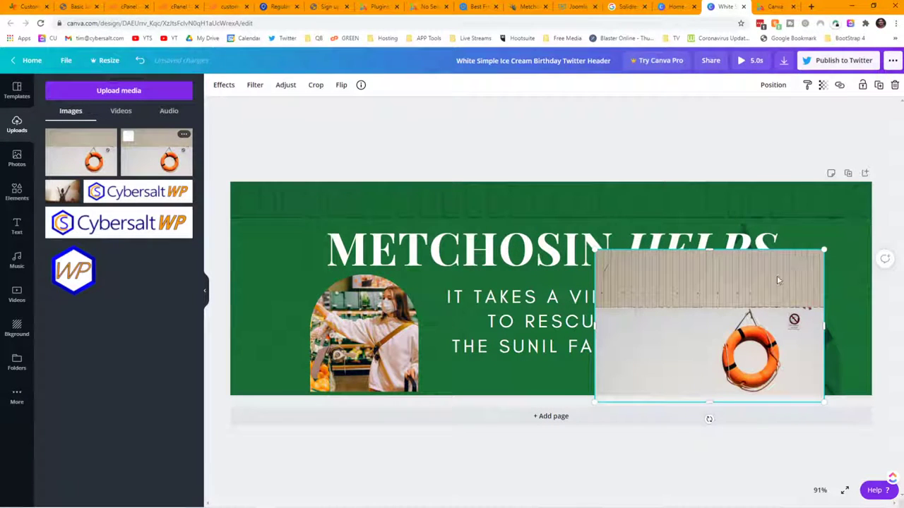
key(ctrl+z)
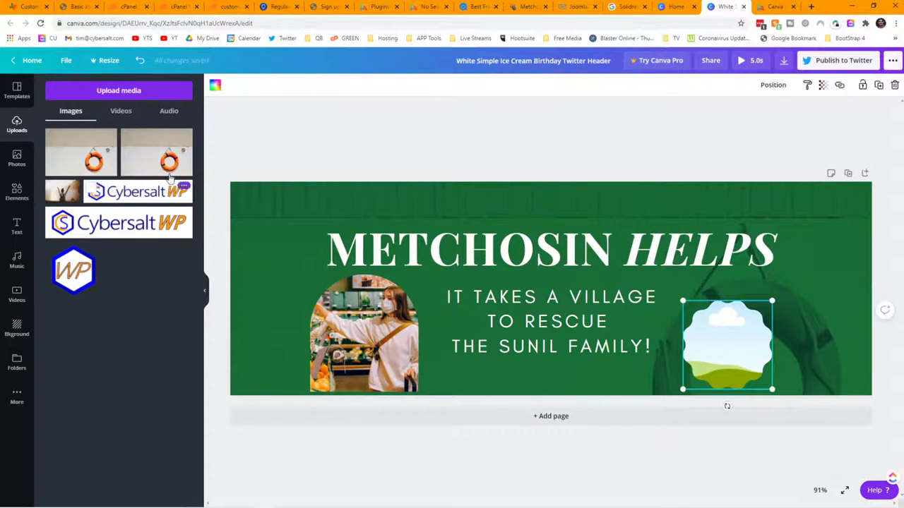
mouse_move(154, 162)
mouse_down()
mouse_move(435, 222)
mouse_move(632, 293)
mouse_move(695, 341)
mouse_move(727, 349)
mouse_up()
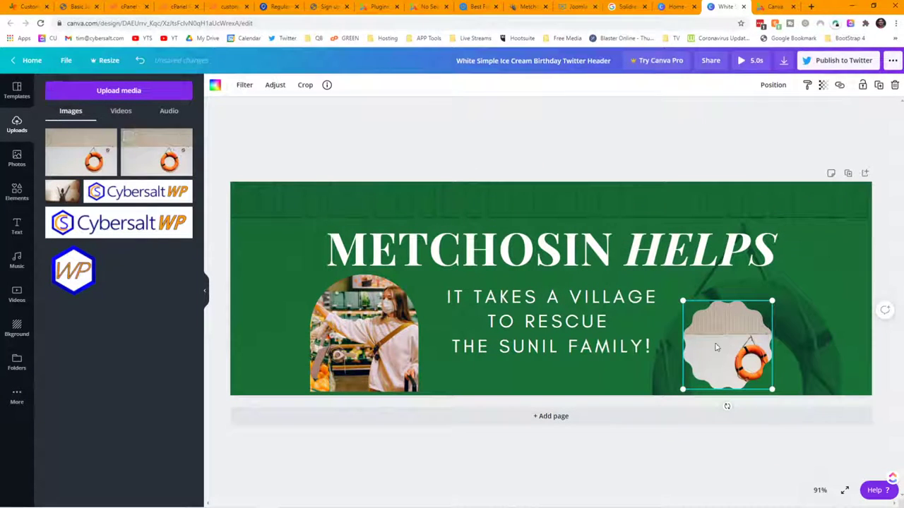
double_click(728, 346)
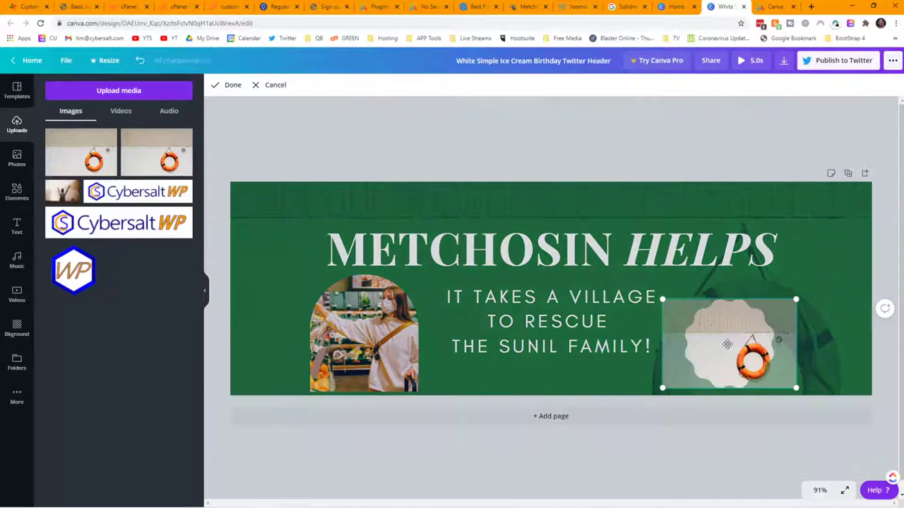
mouse_move(727, 344)
mouse_down()
mouse_move(709, 329)
mouse_move(701, 349)
mouse_up()
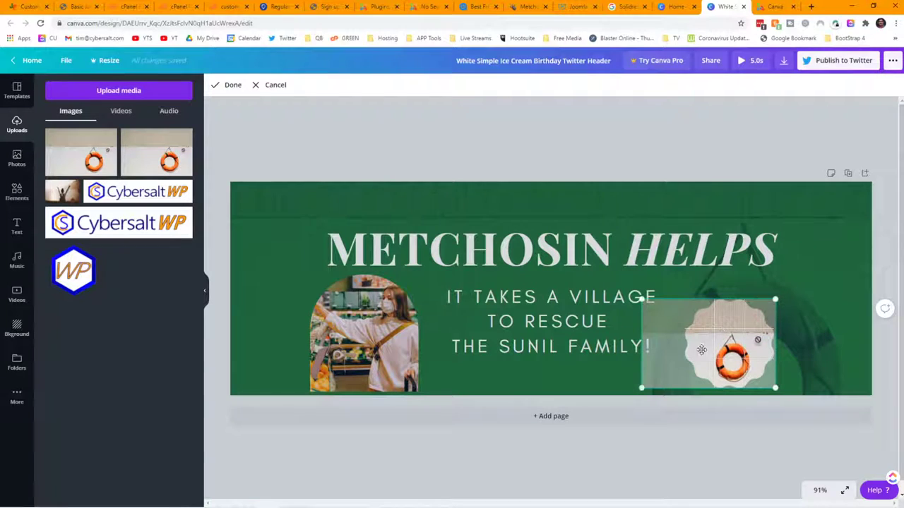
click(634, 378)
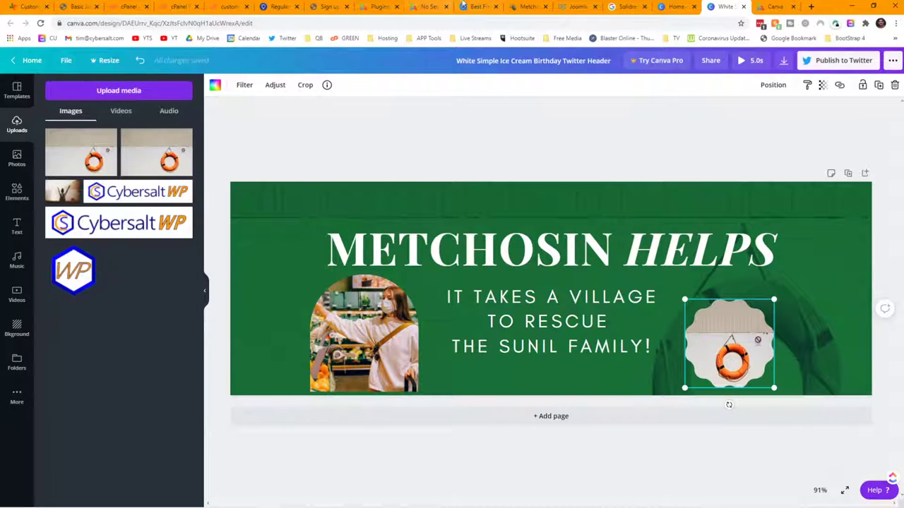
- Search Google for figma in a new browser tab, open the Figma website and look over its home page
click(810, 6)
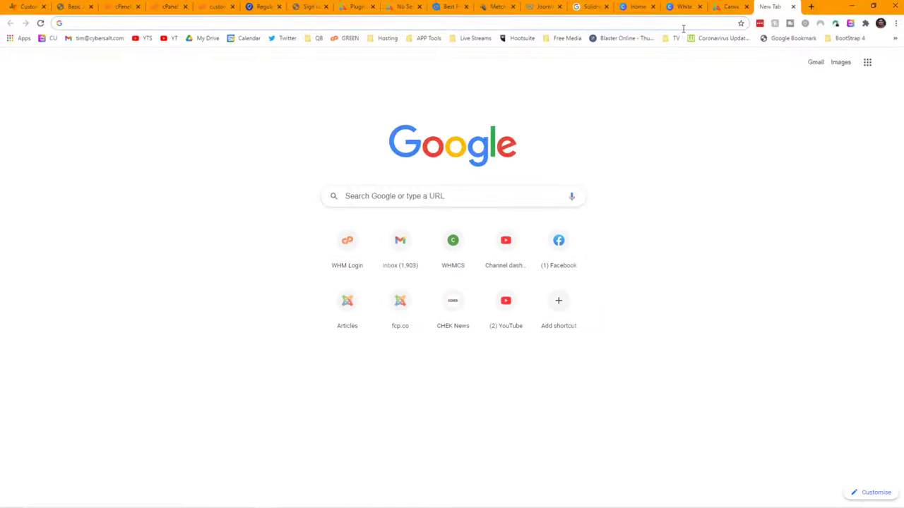
text(figma)
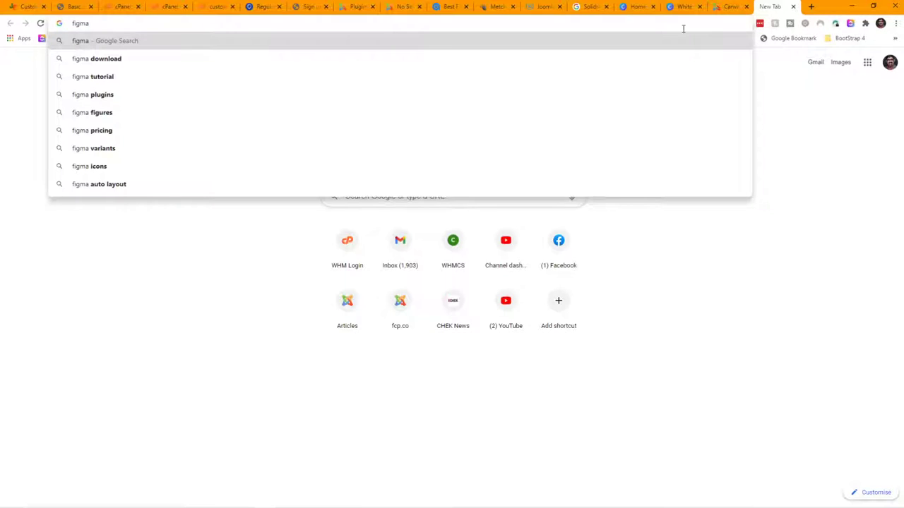
key(Return)
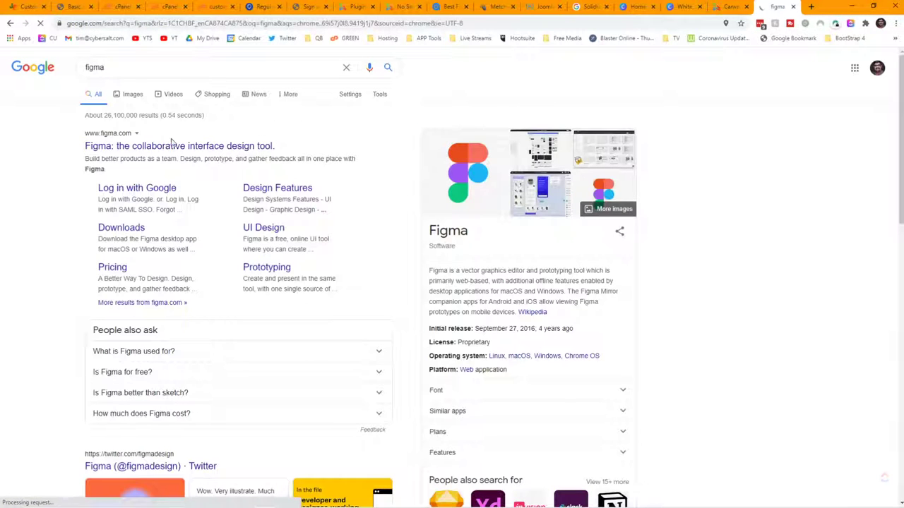
click(171, 145)
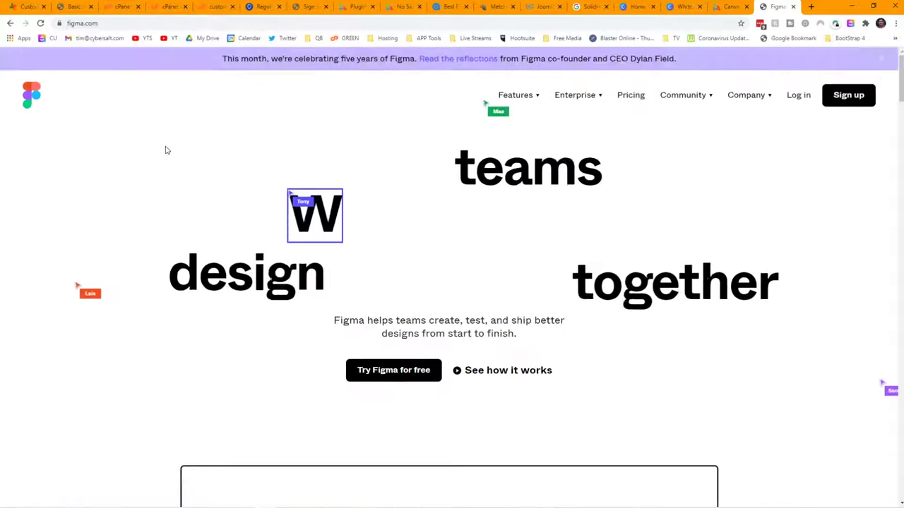
scroll(247, 145, down, 1)
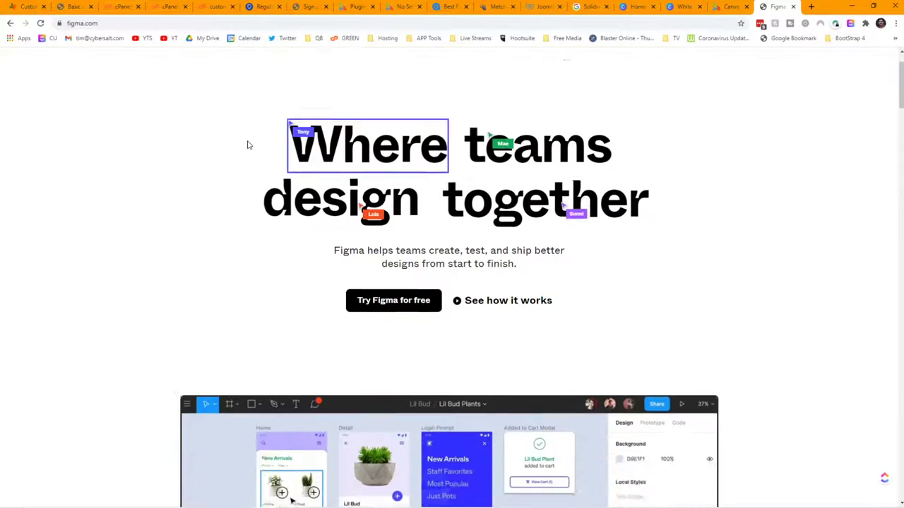
scroll(247, 145, down, 2)
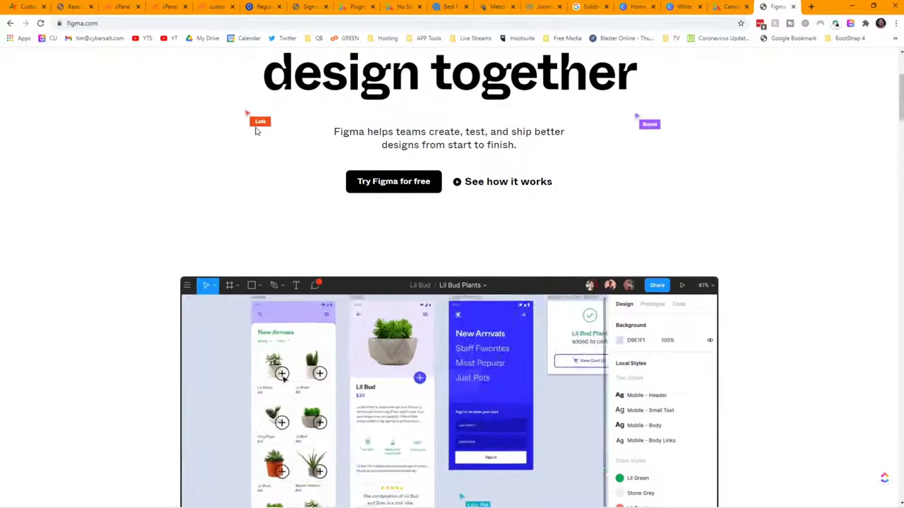
scroll(265, 132, up, 3)
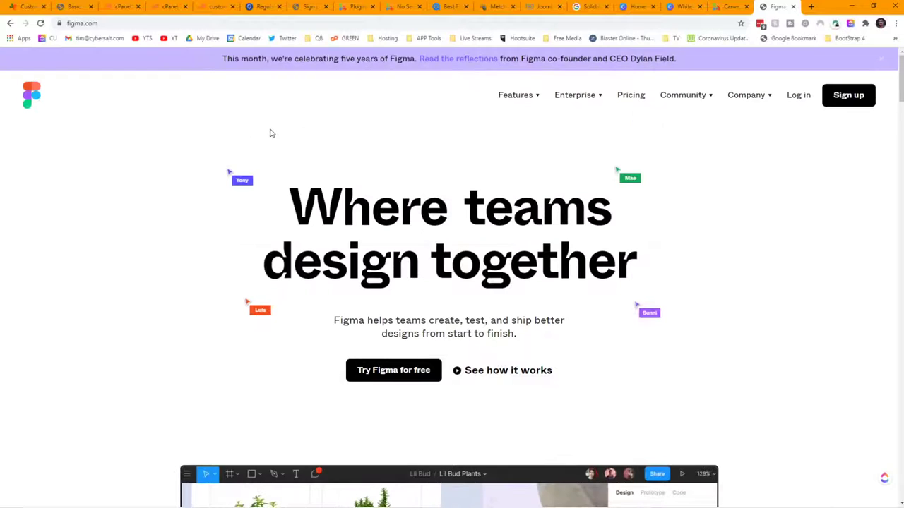
- Open Figma's Pricing page and examine the Starter, Professional and Organization plans
click(625, 101)
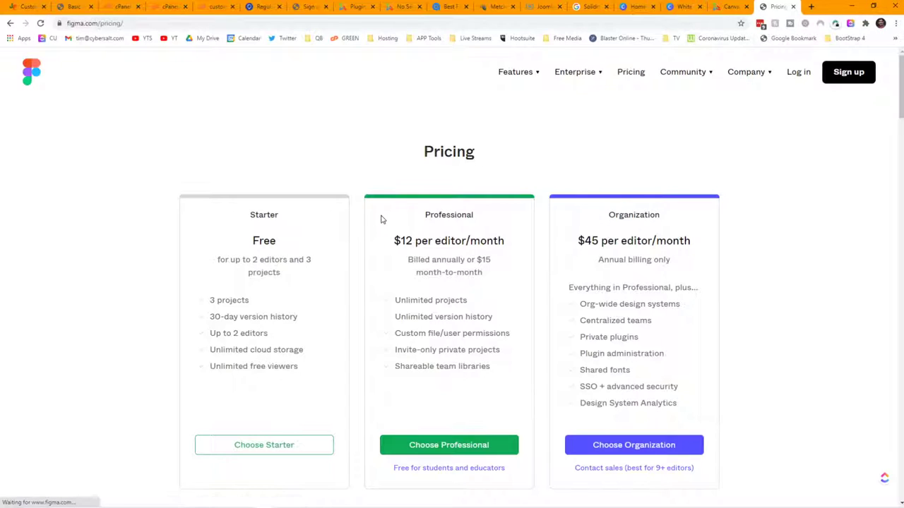
scroll(289, 240, down, 2)
scroll(289, 240, up, 2)
- Open Figma's Design features page, read through its sections and return to the start of the page
mouse_move(509, 79)
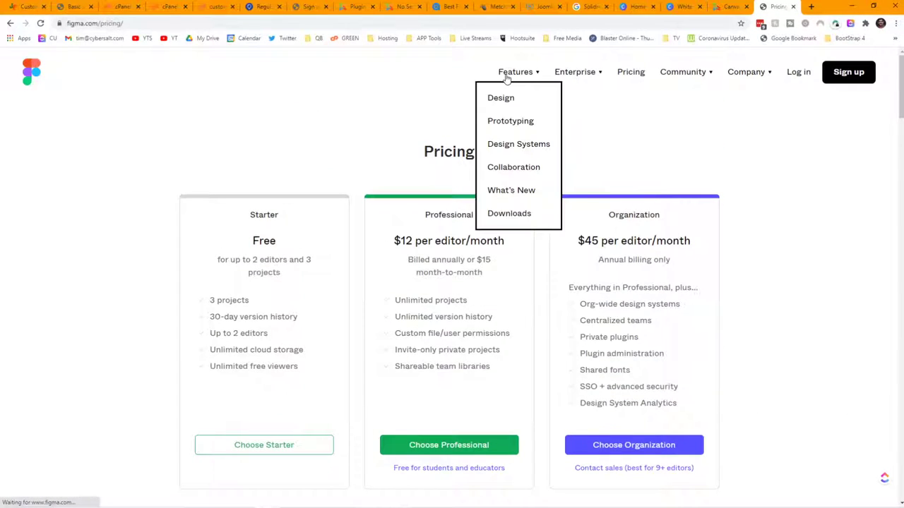
click(498, 98)
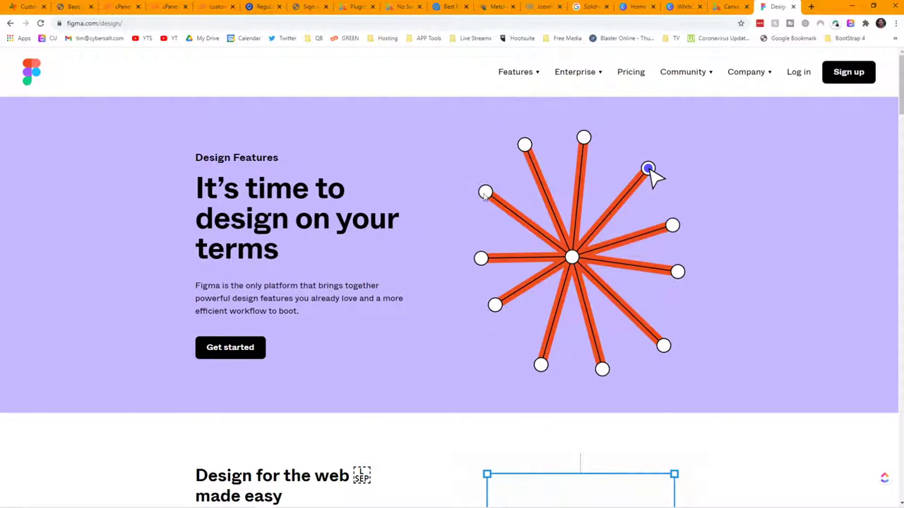
scroll(431, 211, down, 3)
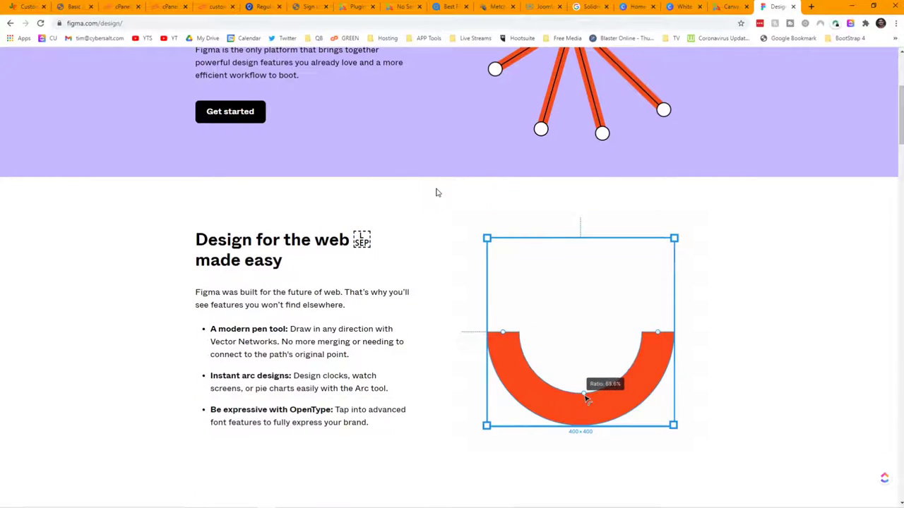
scroll(436, 193, down, 2)
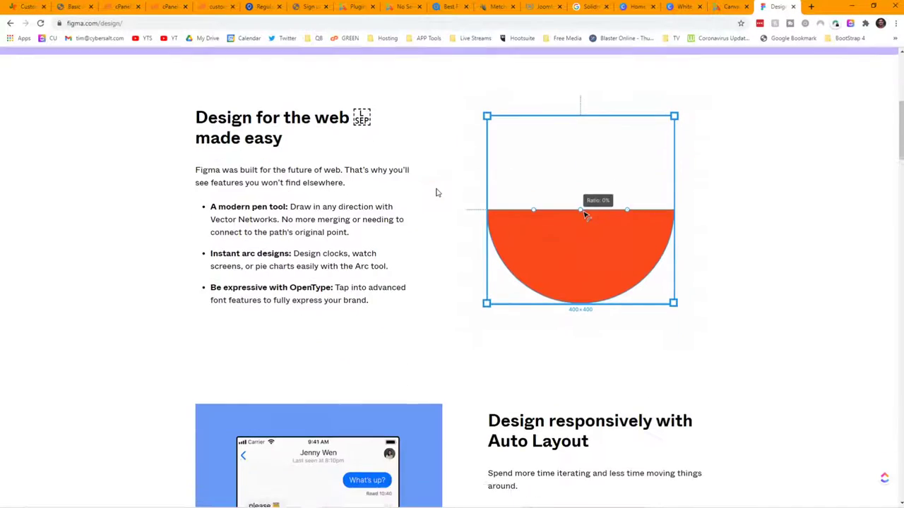
scroll(437, 192, down, 3)
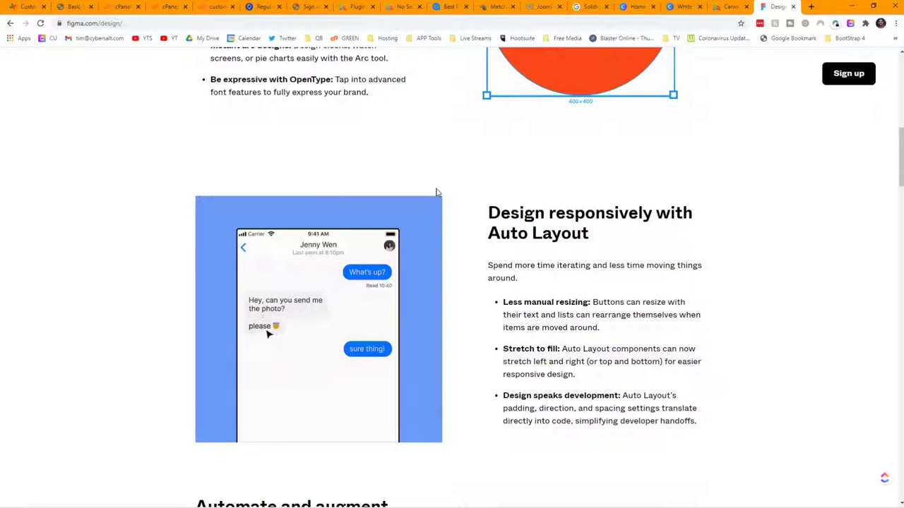
scroll(436, 193, down, 2)
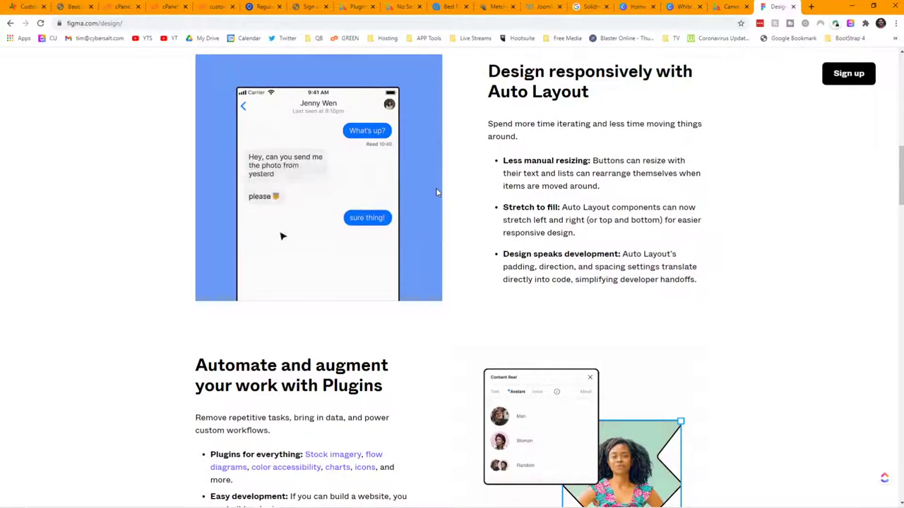
scroll(436, 192, down, 2)
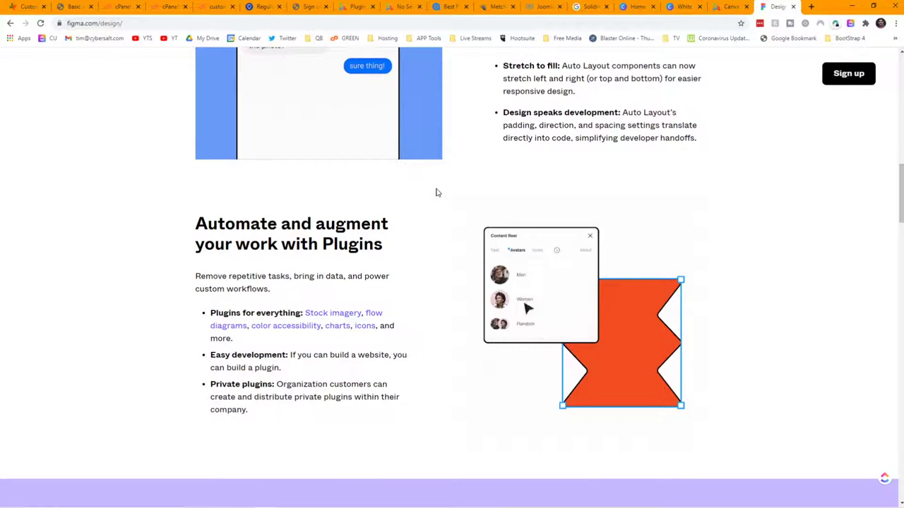
scroll(436, 192, down, 6)
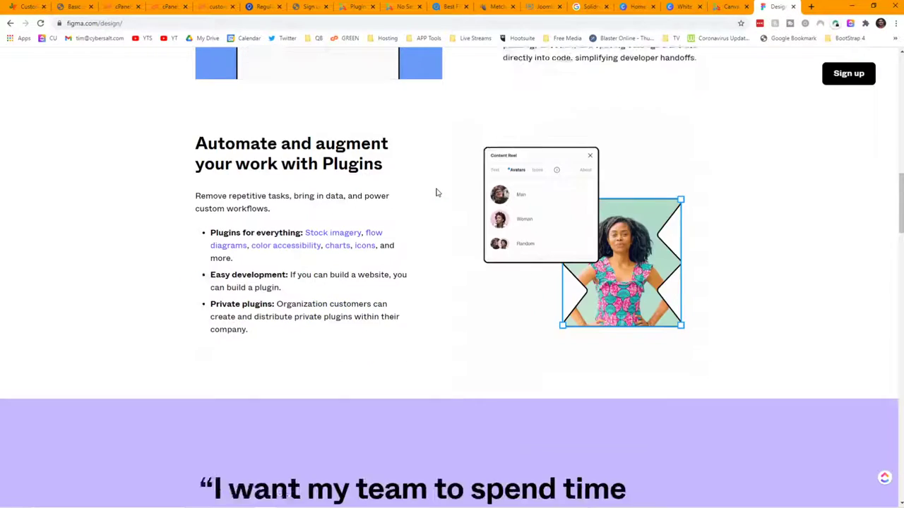
scroll(436, 192, down, 3)
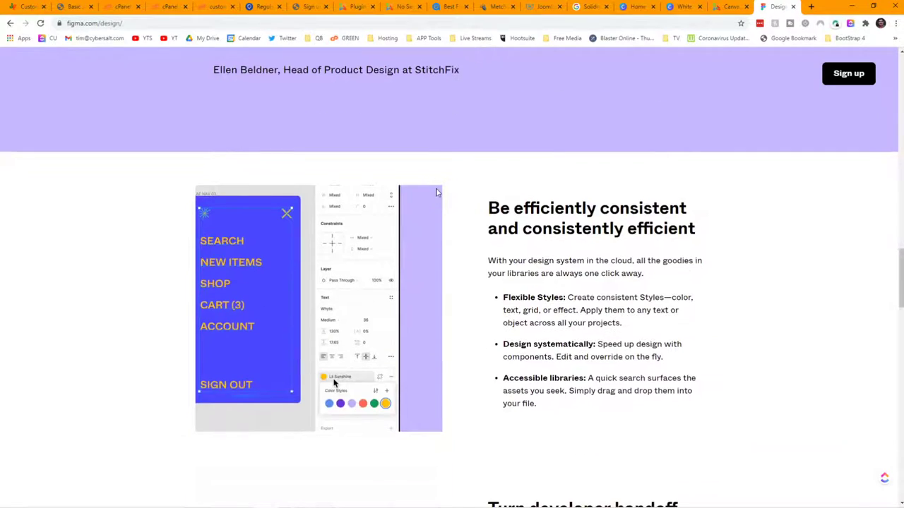
scroll(437, 192, down, 2)
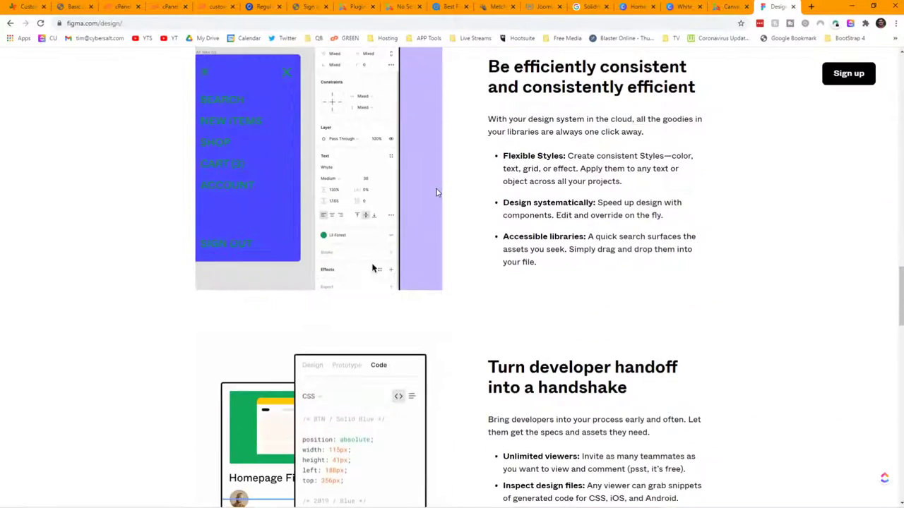
scroll(436, 192, down, 5)
key(Home)
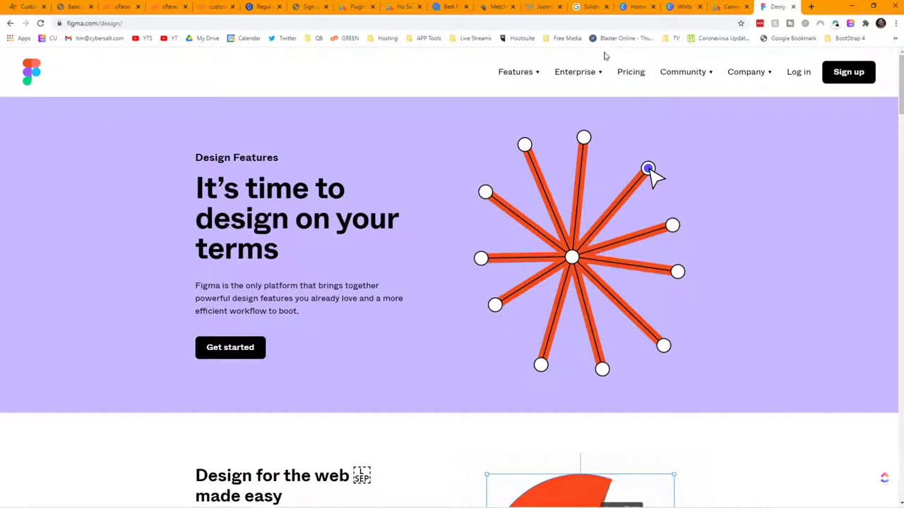
- Open Figma's Prototyping features page and read its opening sections
mouse_move(526, 80)
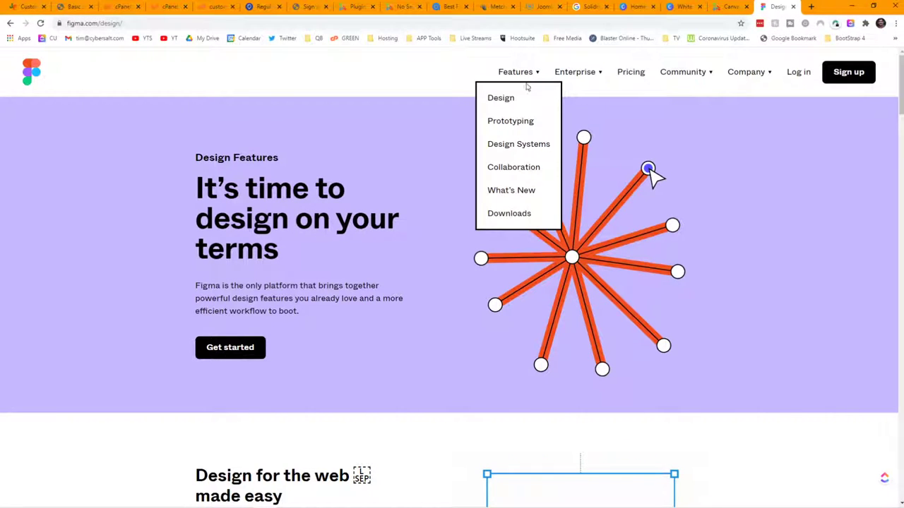
click(527, 121)
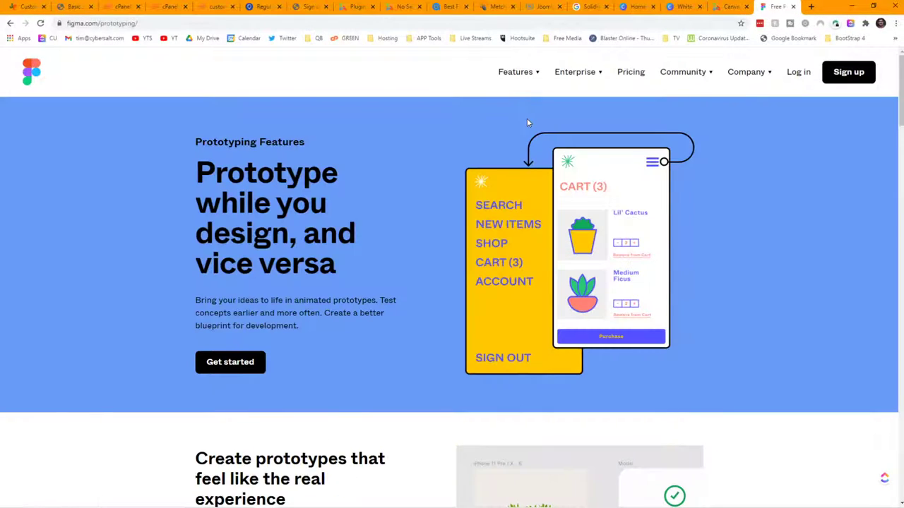
scroll(527, 122, down, 3)
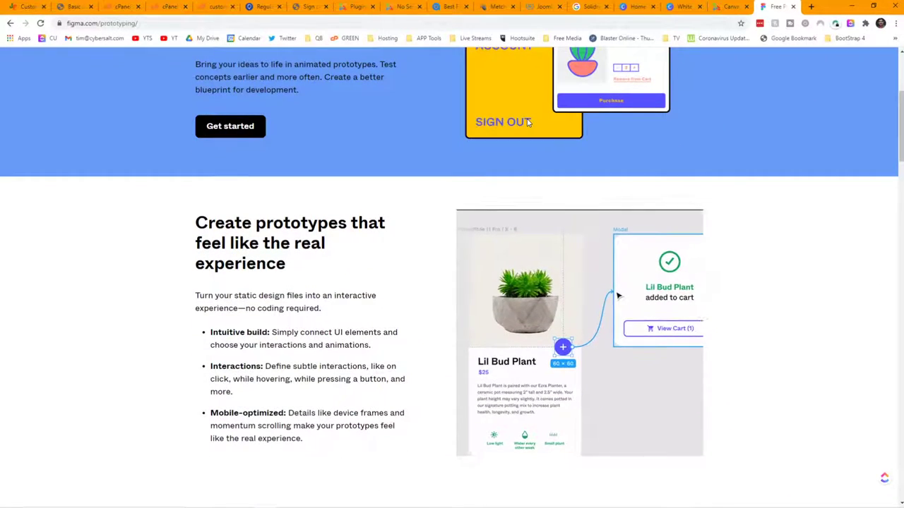
scroll(527, 122, up, 3)
- Look over Figma's Enterprise and Community offerings and view the Events and livestreams page
mouse_move(579, 72)
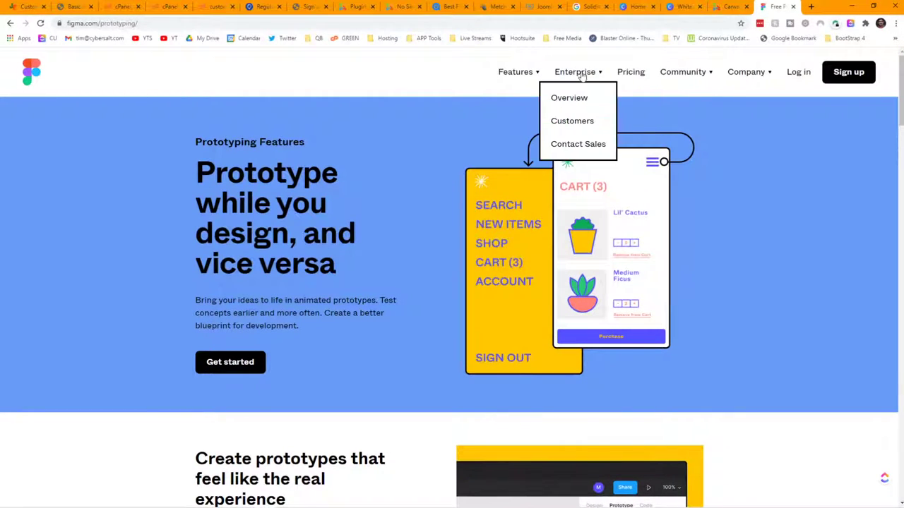
mouse_move(699, 75)
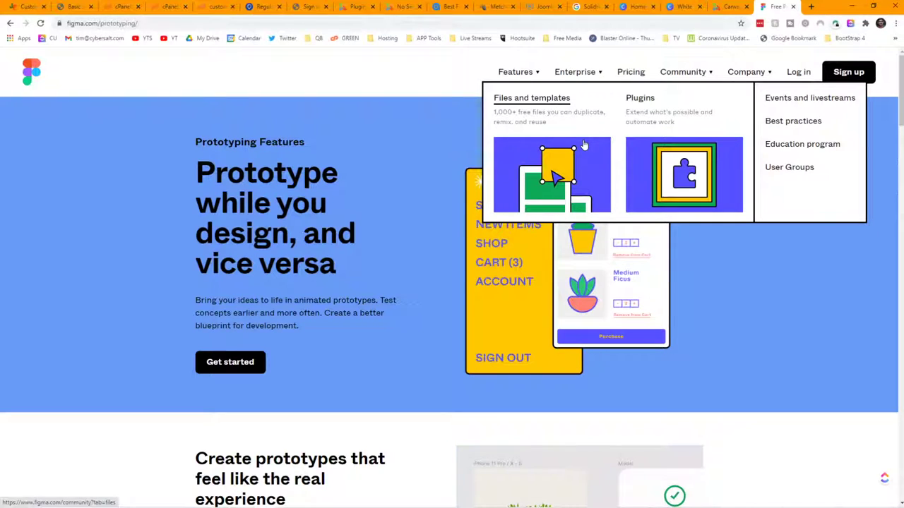
click(837, 100)
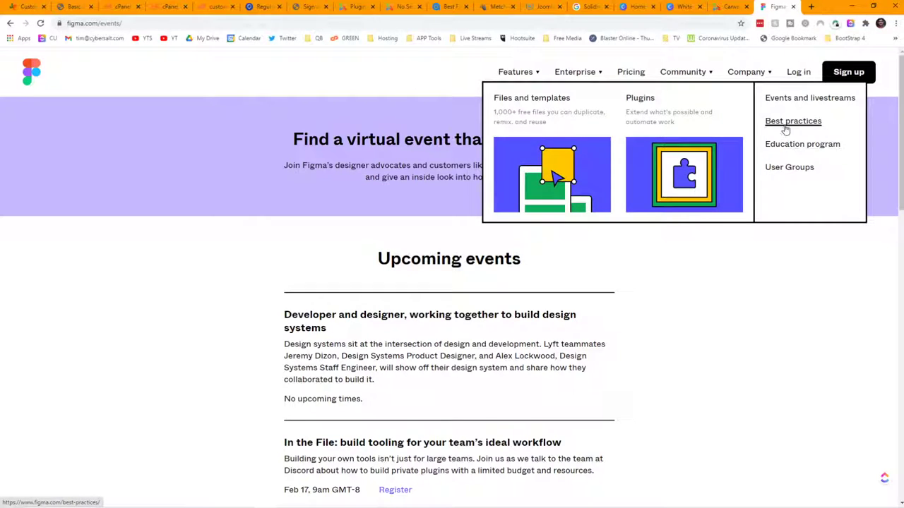
click(10, 24)
- Open Figma's Our Story page and look through its illustrated story about access to design tools
mouse_move(752, 78)
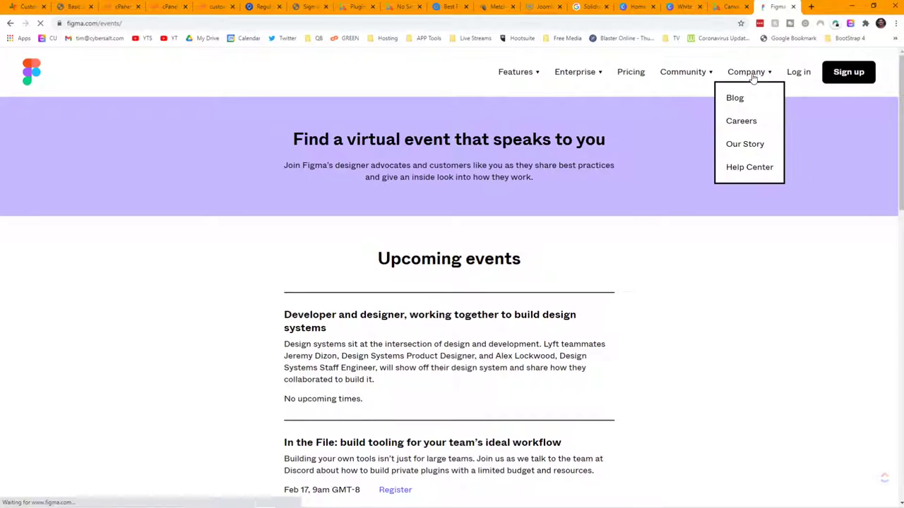
click(746, 144)
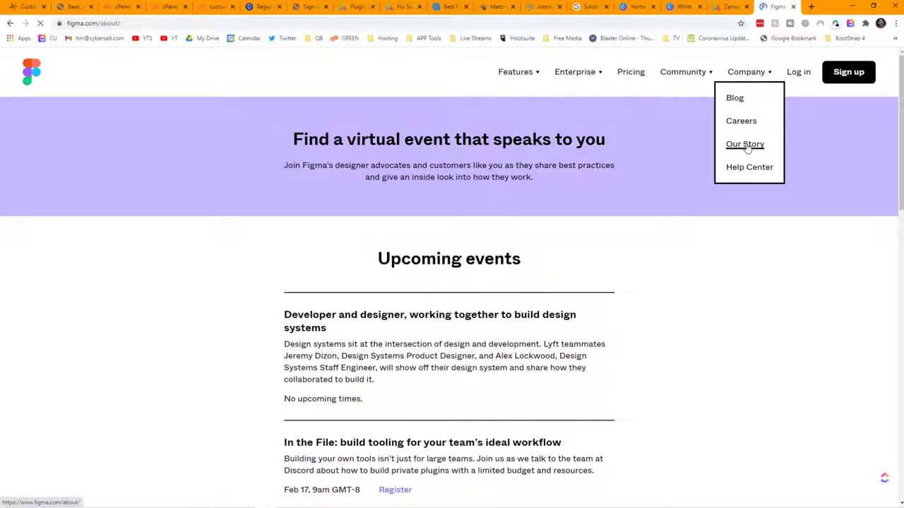
scroll(540, 180, down, 10)
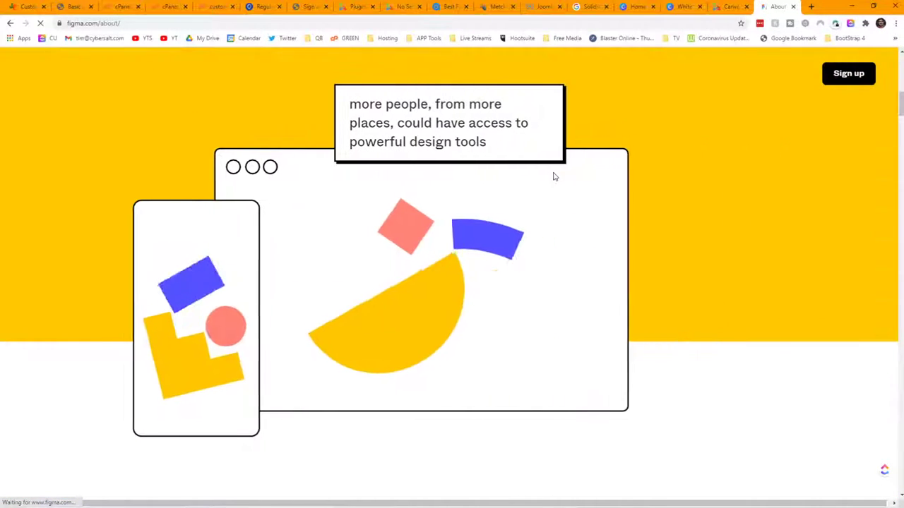
scroll(554, 177, down, 5)
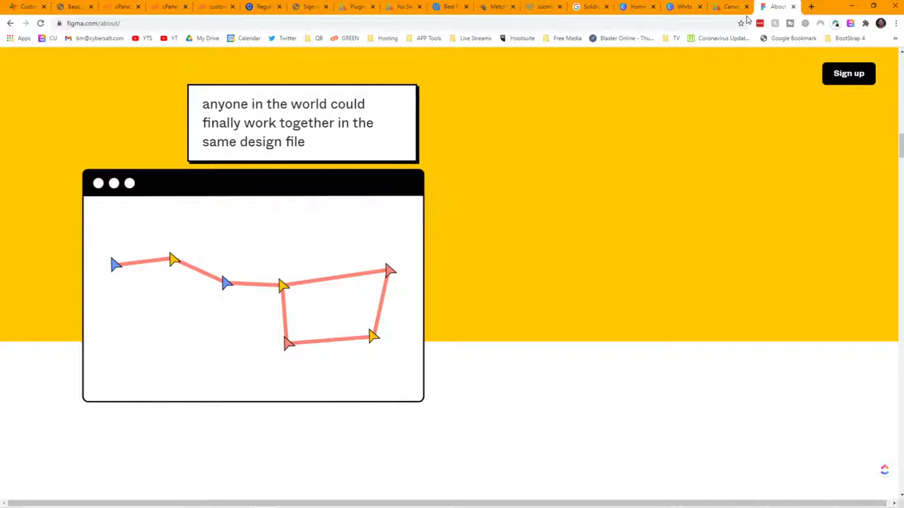
- Revisit the Joomla Canva extension page, view the Canva Pro trial offer from the header design and dismiss it
click(720, 7)
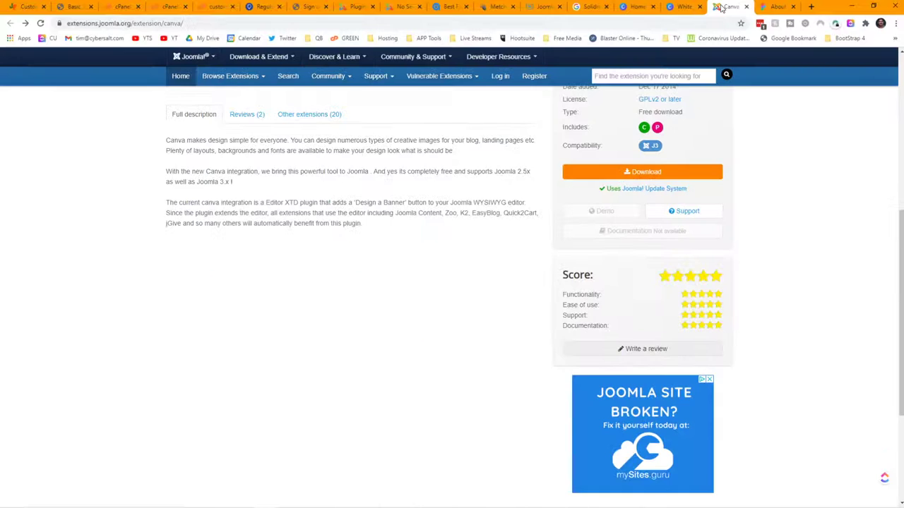
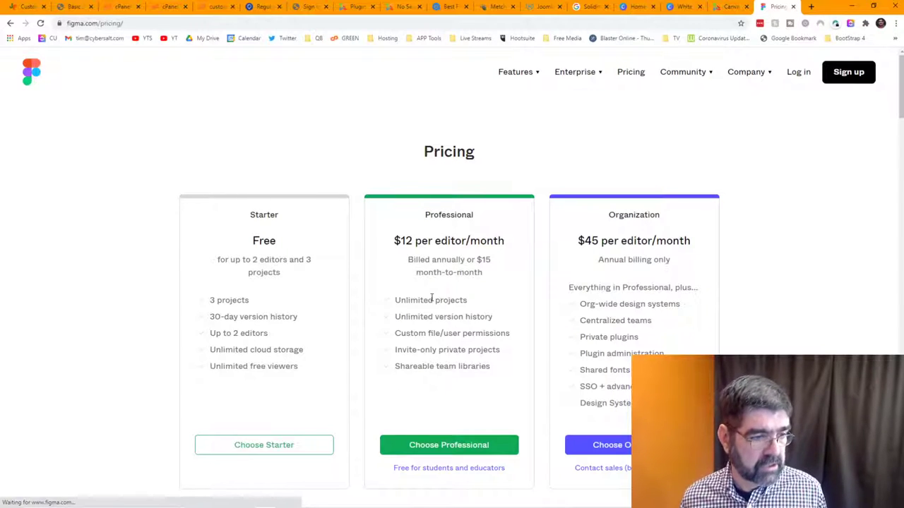
click(681, 7)
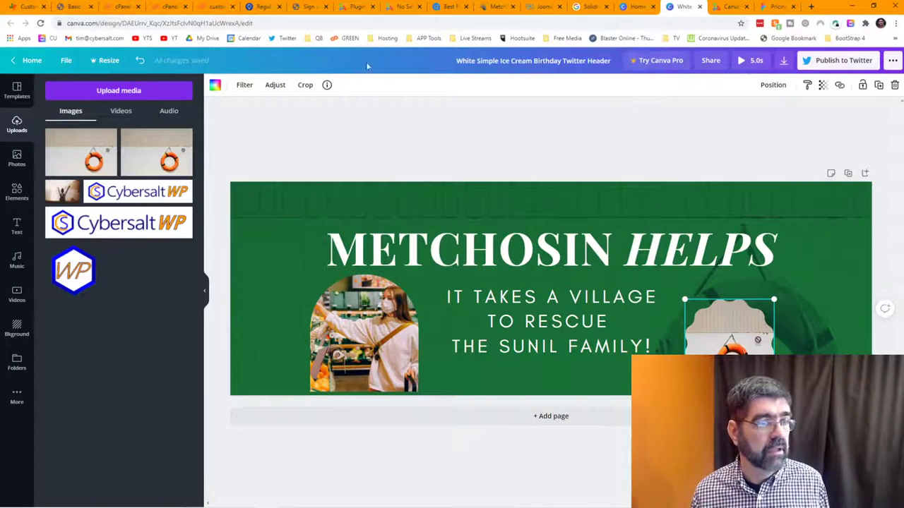
click(657, 60)
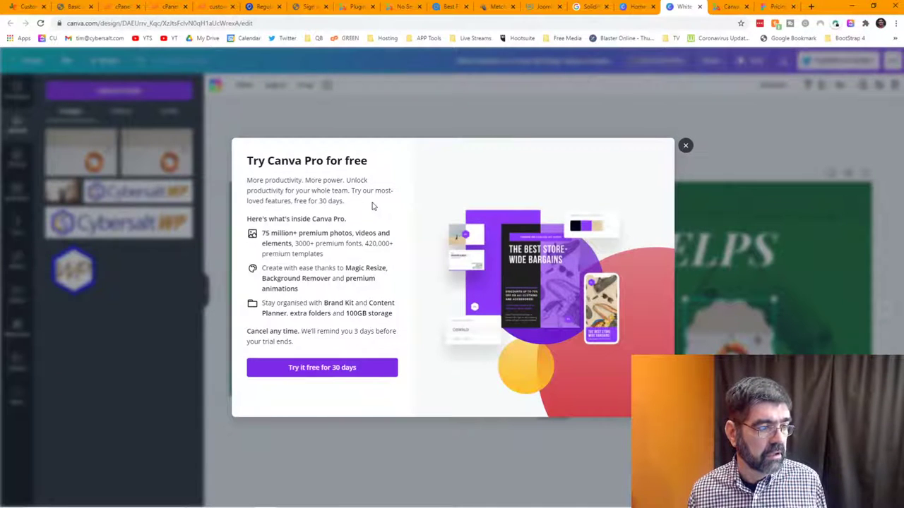
click(685, 145)
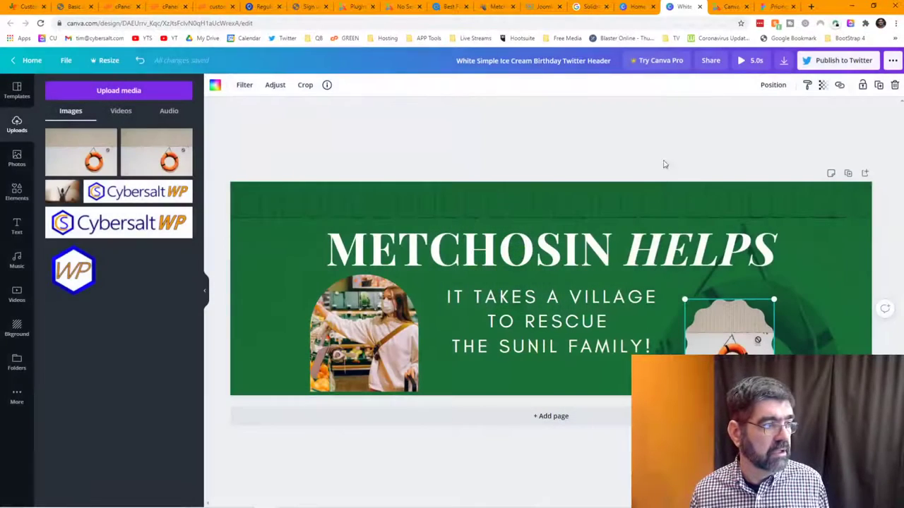
- Open an incognito browser window and load the canva.com home page
click(880, 23)
click(798, 51)
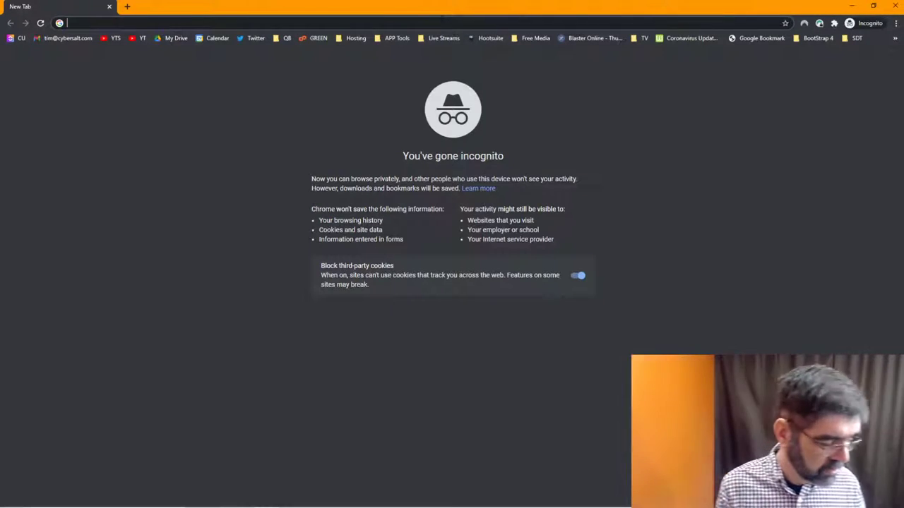
text(canvba)
key(BackSpace)
key(BackSpace)
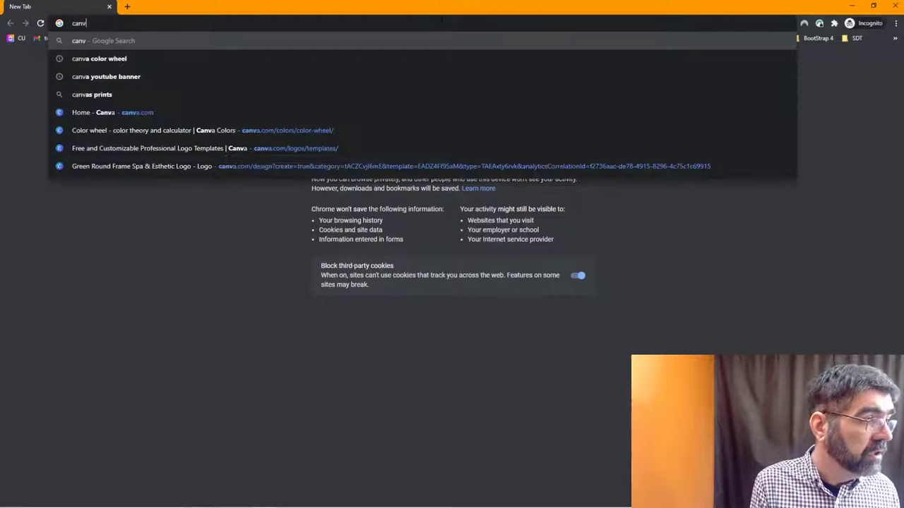
text(a)
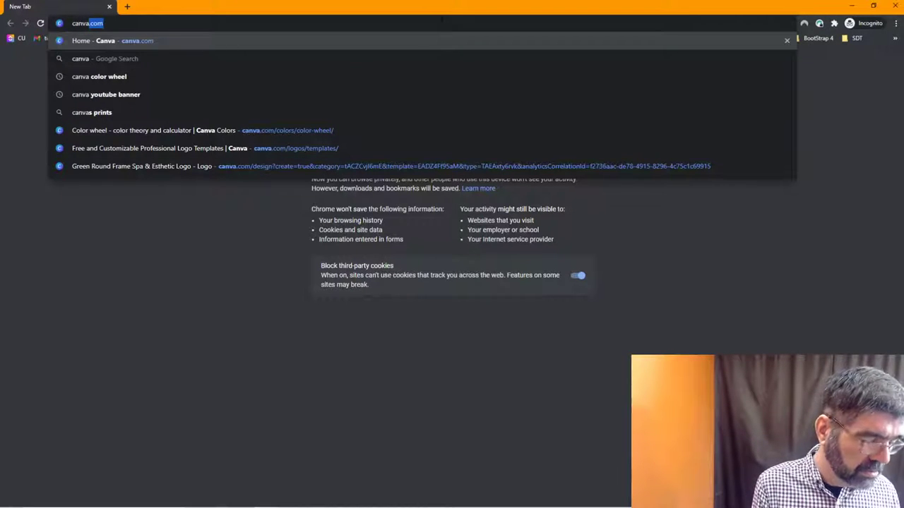
key(Return)
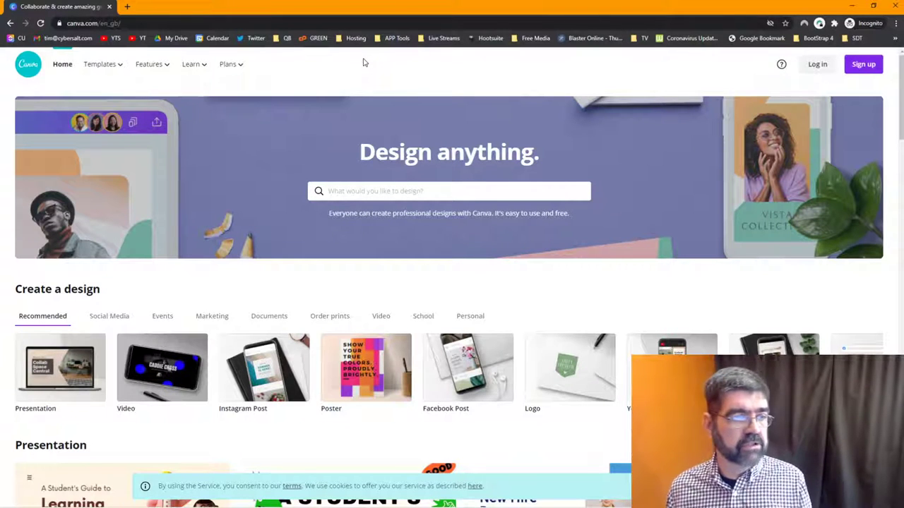
- Open Canva's Pro plan page and read the comparison between the Free and Pro plans
mouse_move(216, 62)
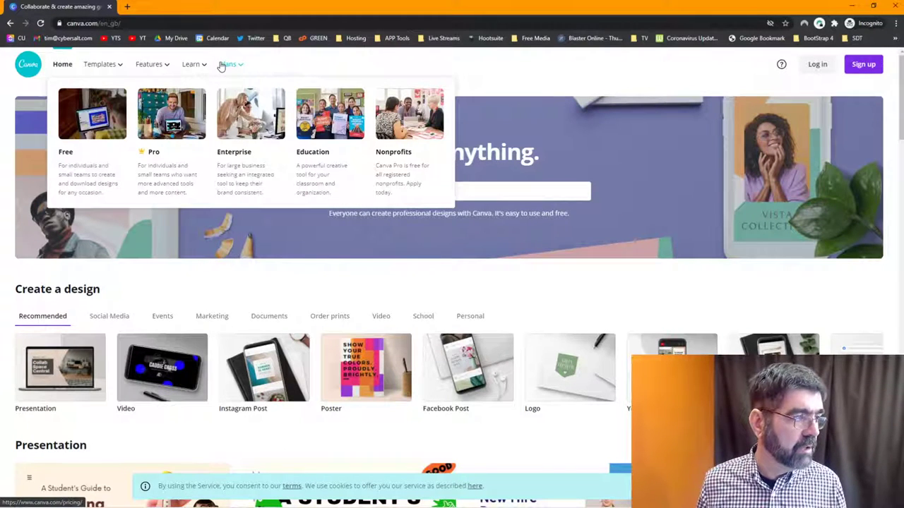
click(167, 128)
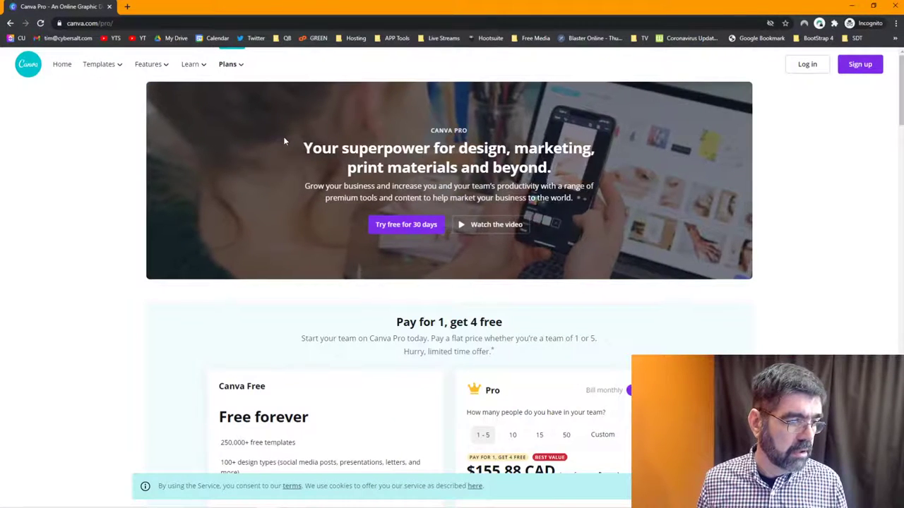
scroll(284, 141, down, 2)
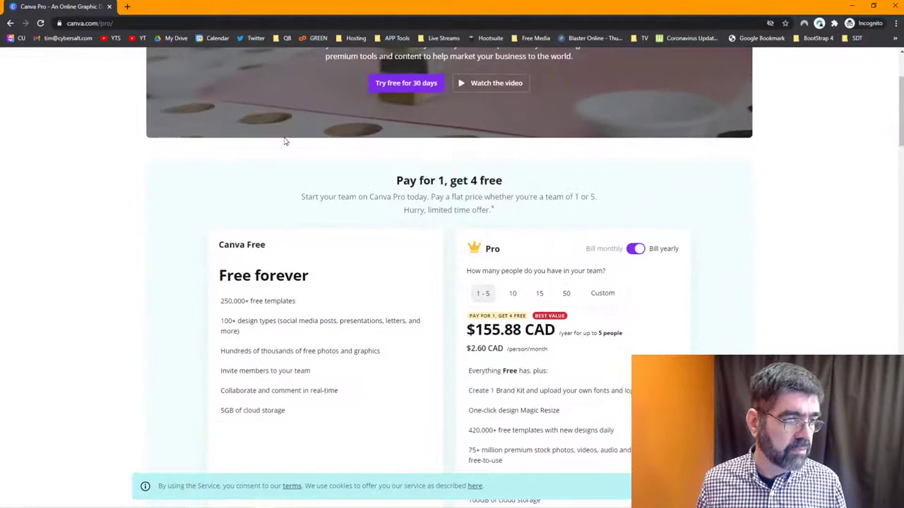
scroll(285, 141, down, 1)
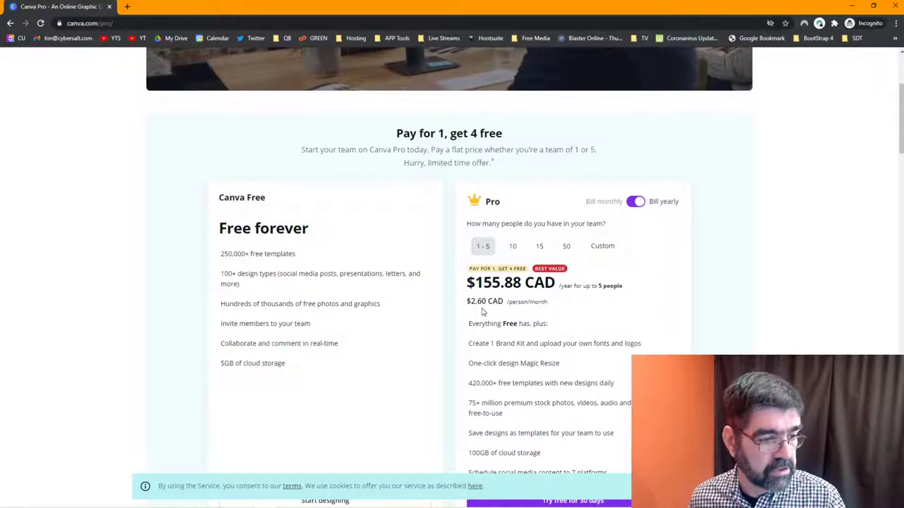
- Compare Canva Pro's yearly pricing for teams of 10 and of 1 - 5 people
click(513, 246)
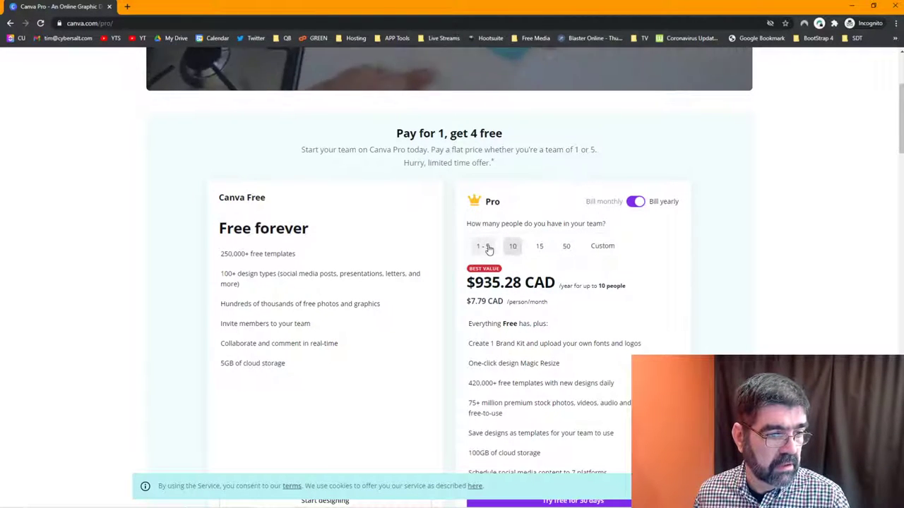
click(486, 246)
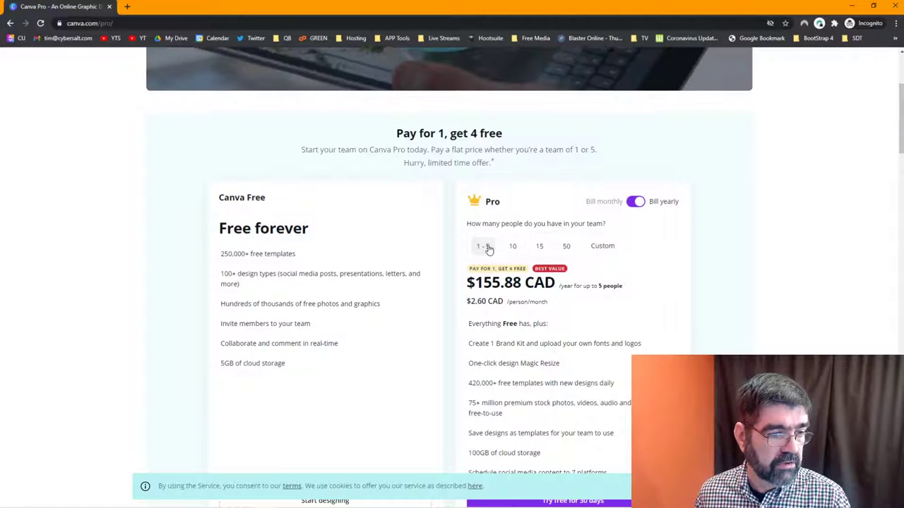
click(513, 247)
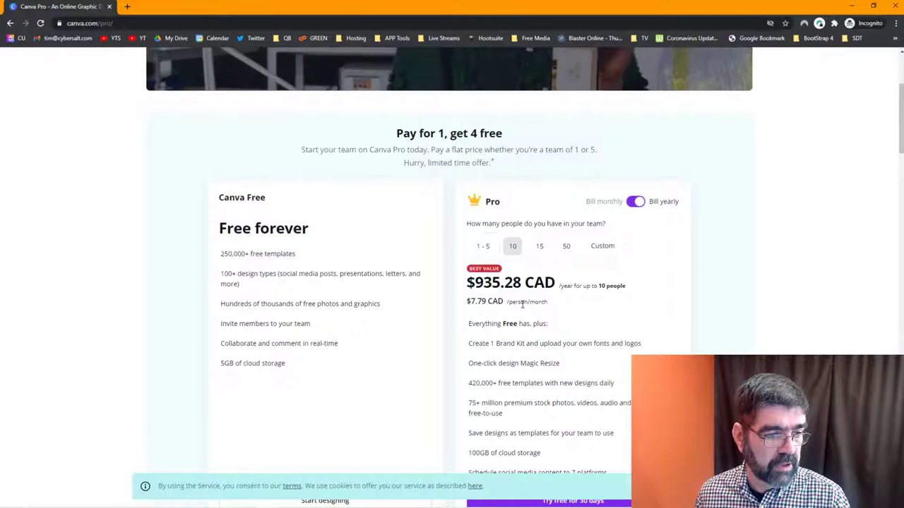
click(485, 253)
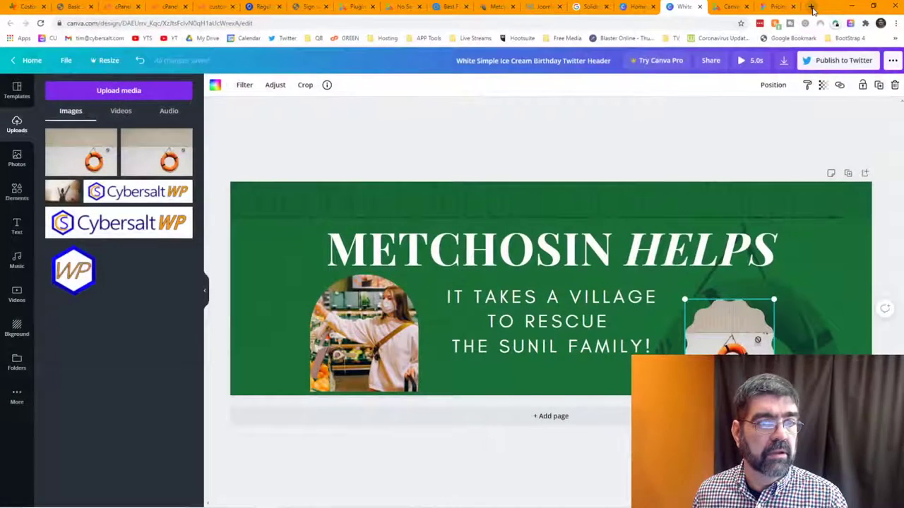
- Open a blank browser tab, return to the No Secrets Joomla administration and go to its Control Panel
click(812, 7)
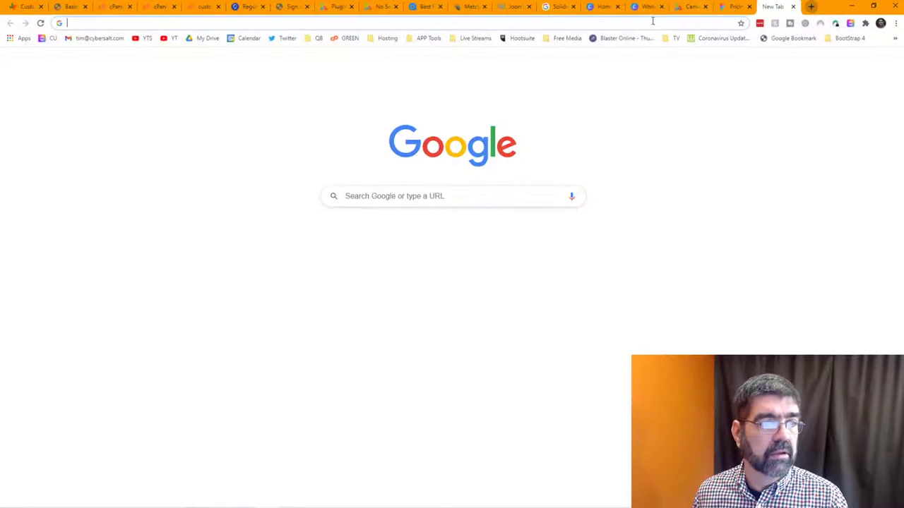
click(380, 9)
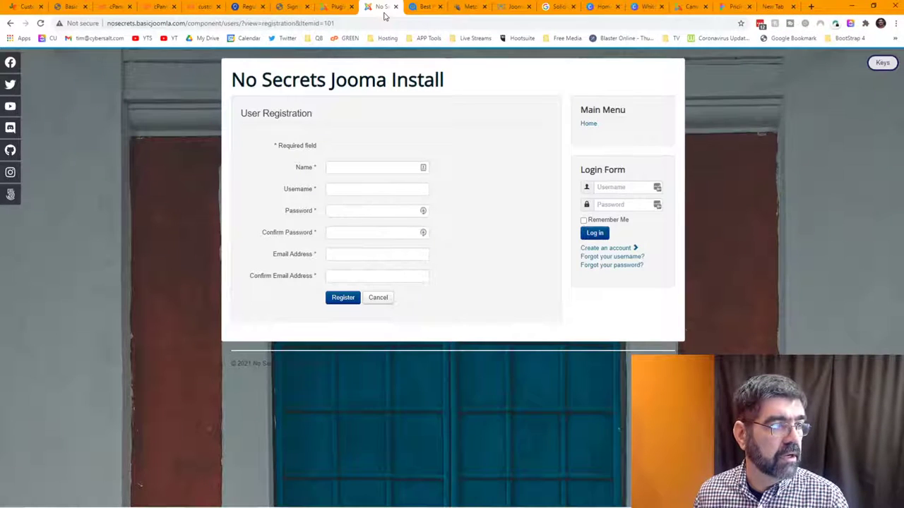
click(335, 8)
click(174, 99)
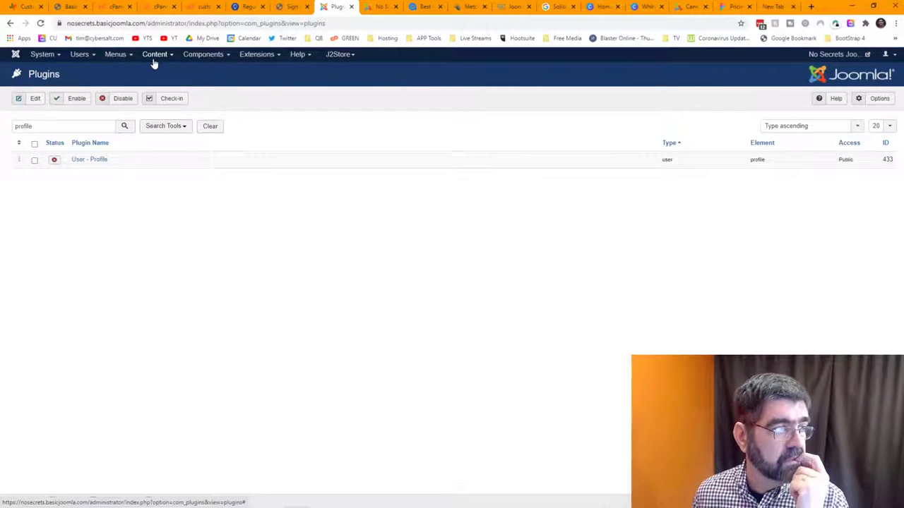
right_click(97, 158)
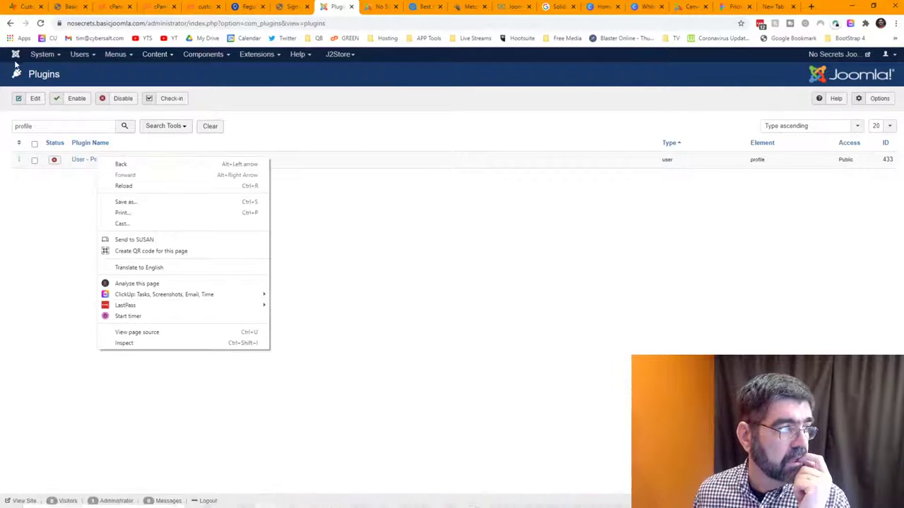
click(15, 55)
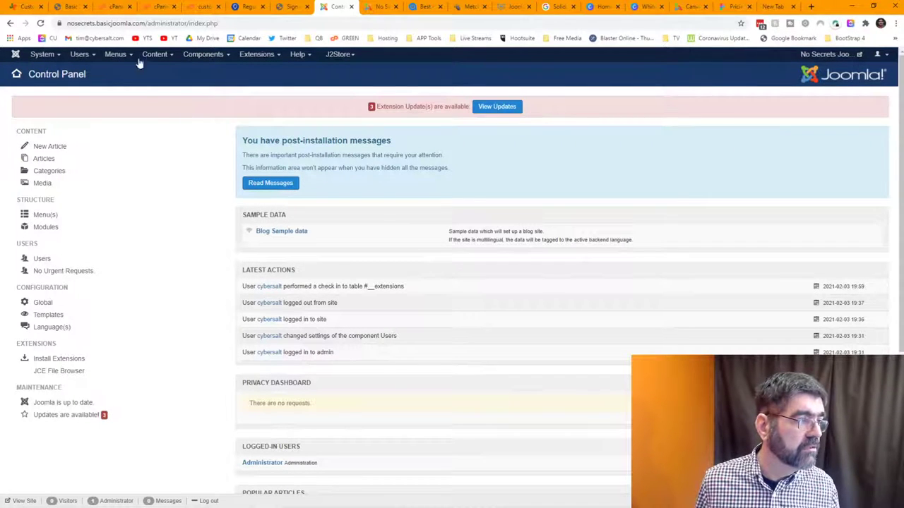
- Open Joomla's Global Configuration and examine the Text Filters settings for each user group
click(41, 55)
click(50, 67)
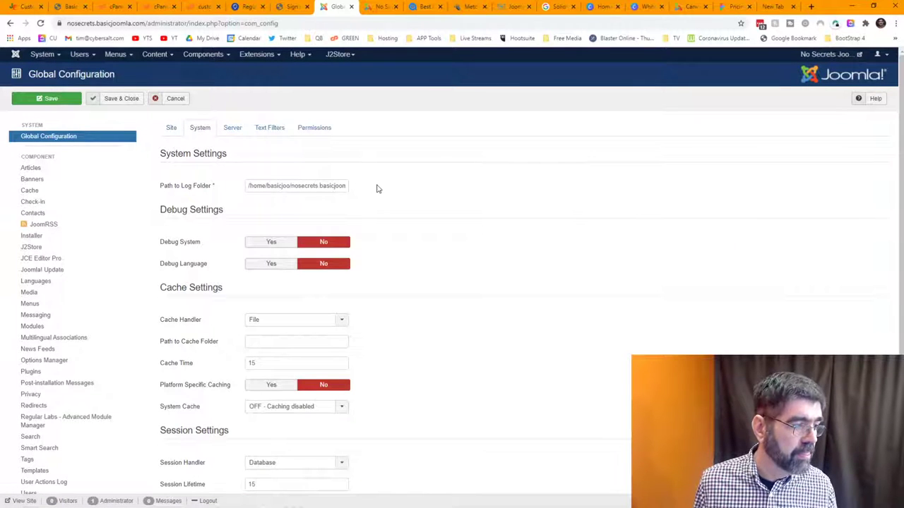
click(279, 133)
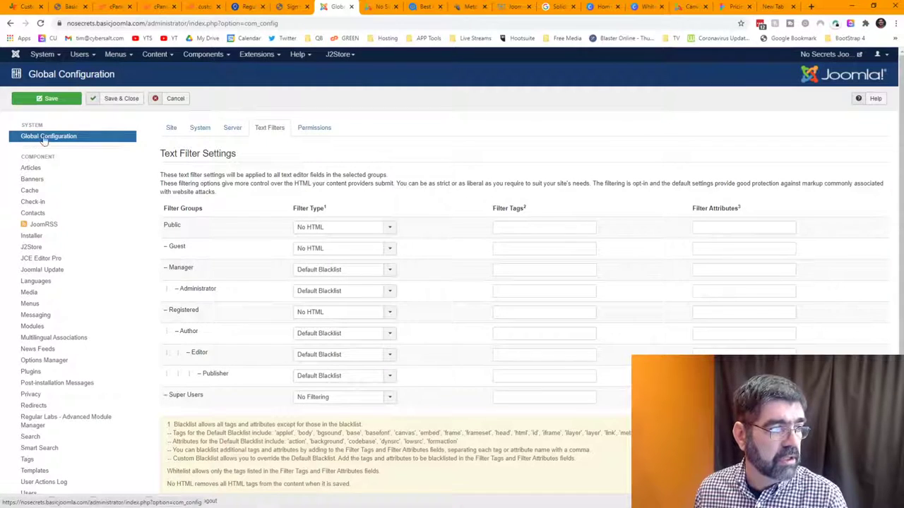
scroll(416, 160, down, 1)
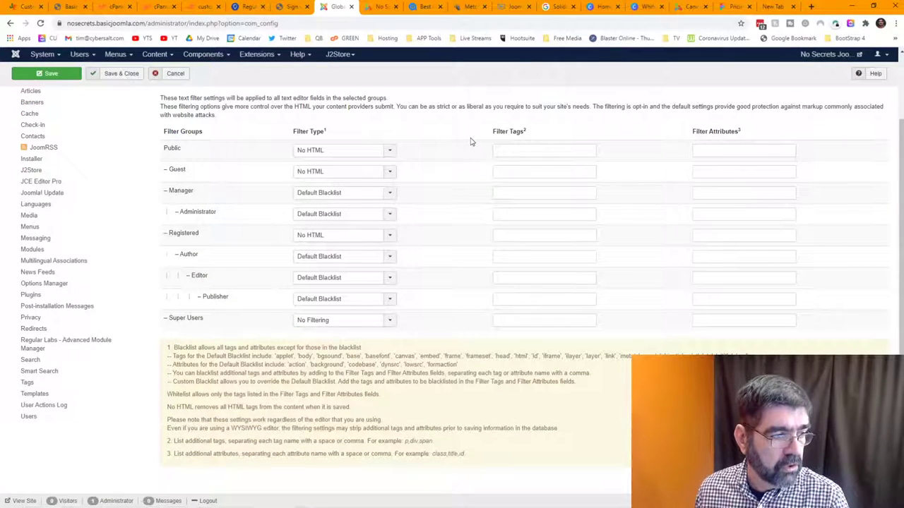
- Set the Super Users text filter type to Default Blacklist and save the configuration
click(310, 322)
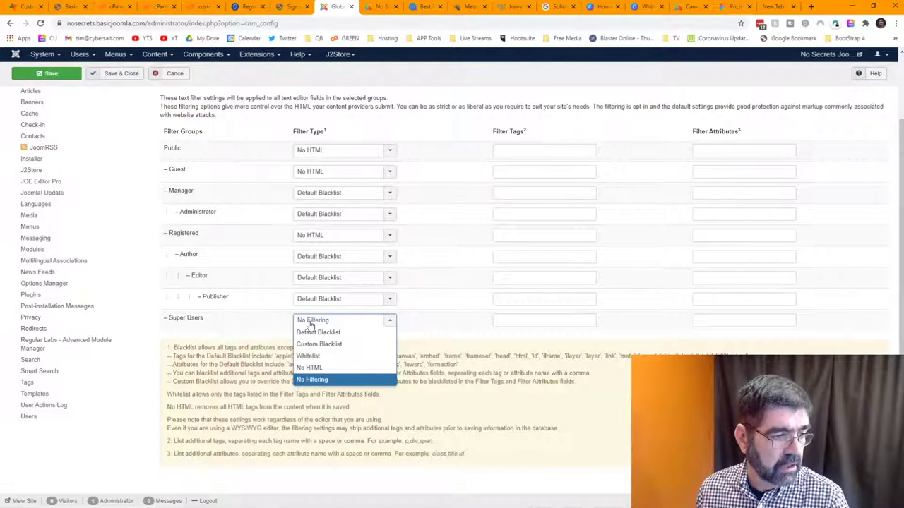
click(310, 321)
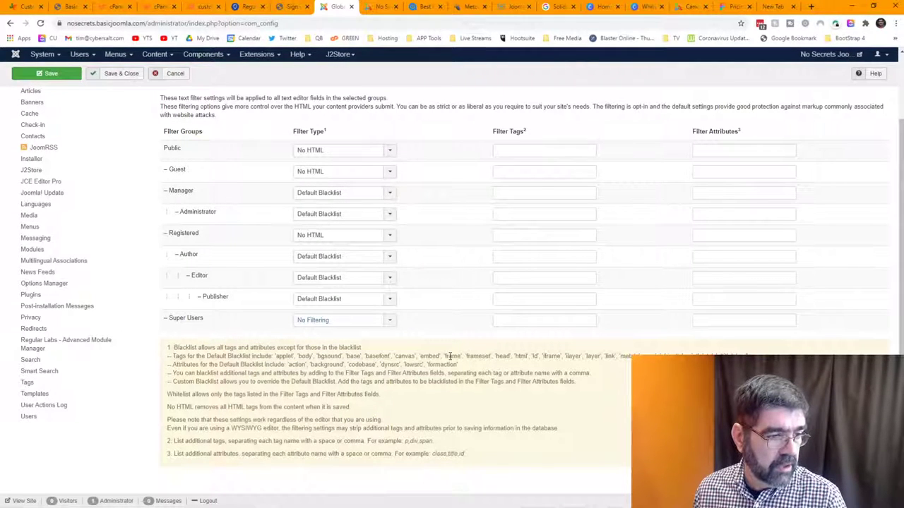
double_click(551, 356)
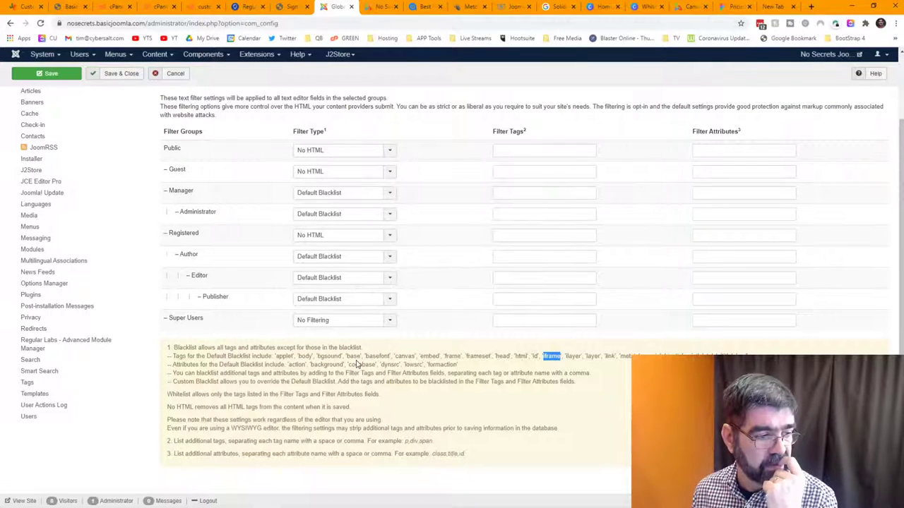
click(343, 323)
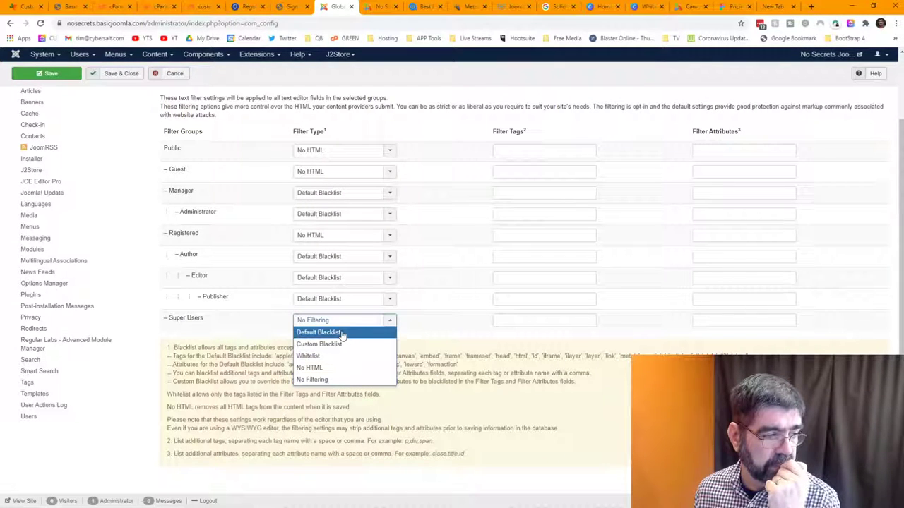
click(342, 333)
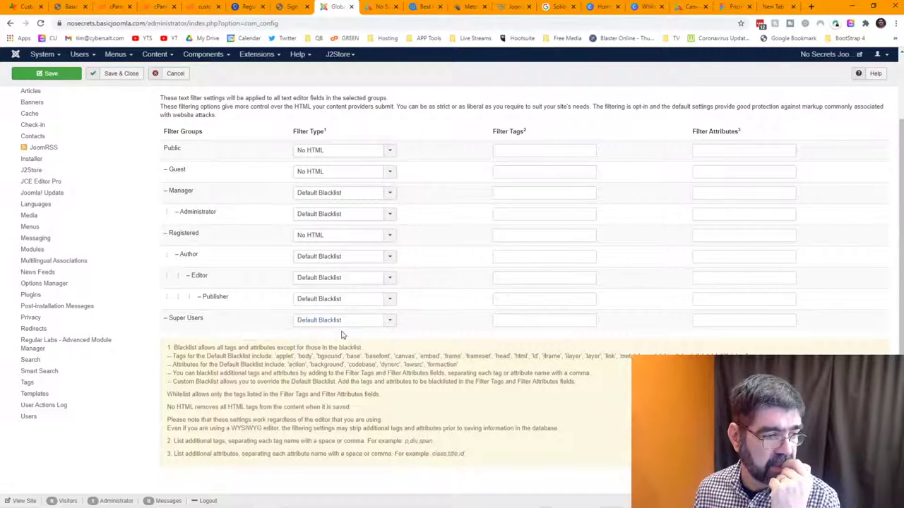
click(47, 74)
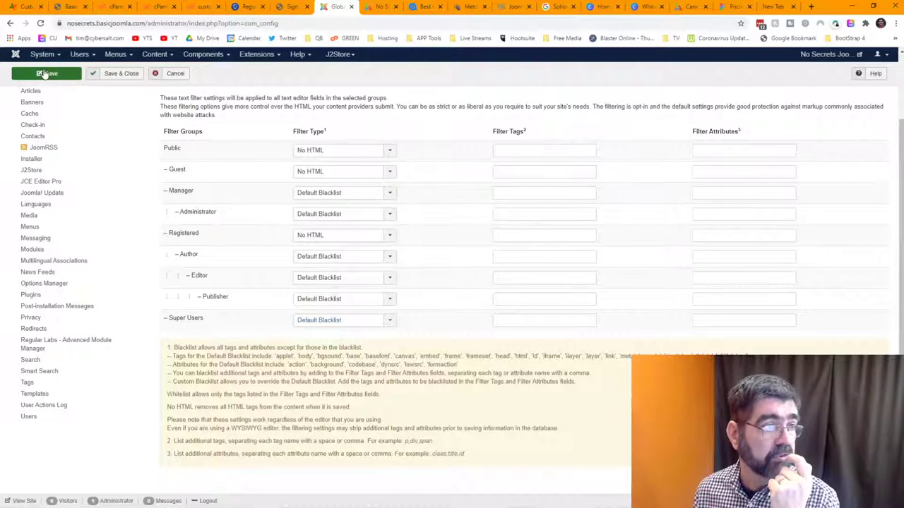
- Switch to YouTube in the empty tab, open the video "This Is The EASIEST Way To Find Gold!" and pause playback
click(773, 6)
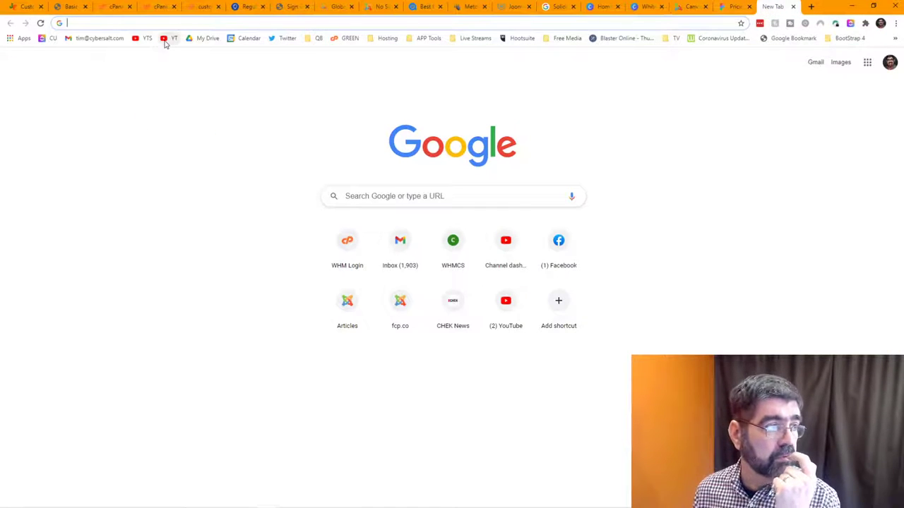
click(165, 44)
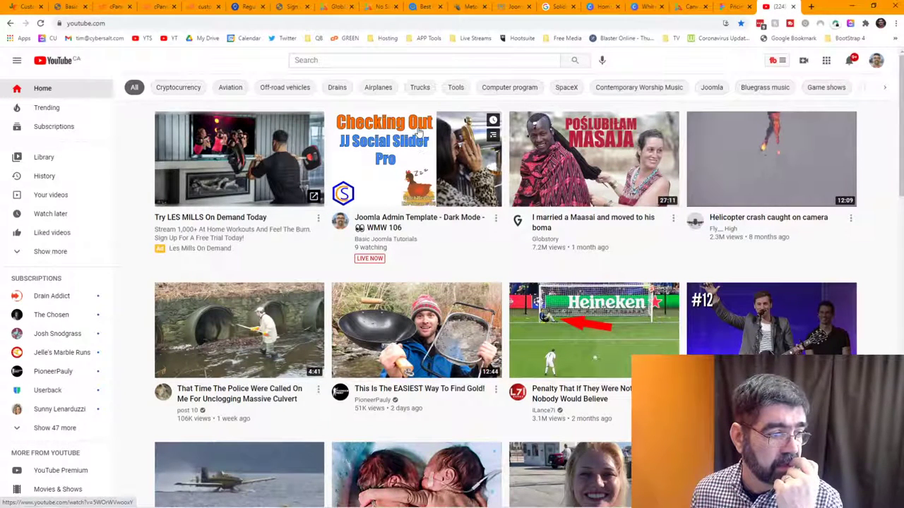
click(431, 298)
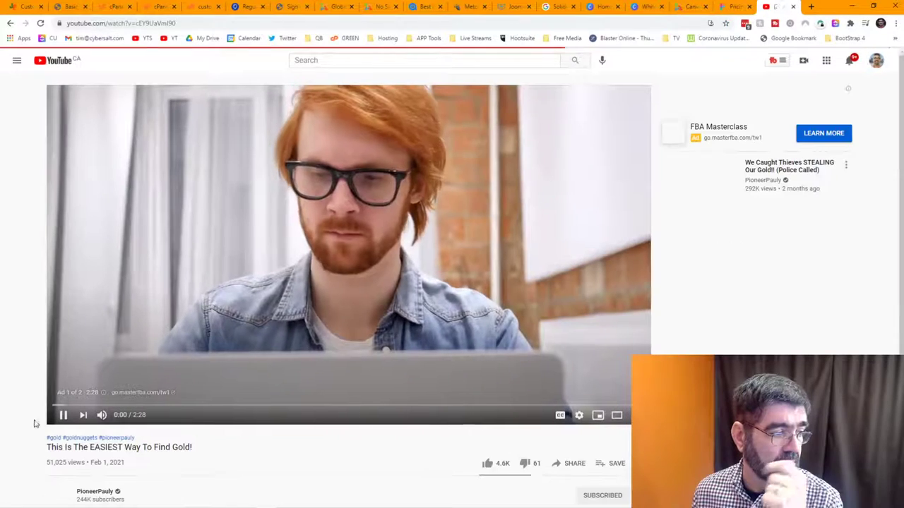
click(62, 414)
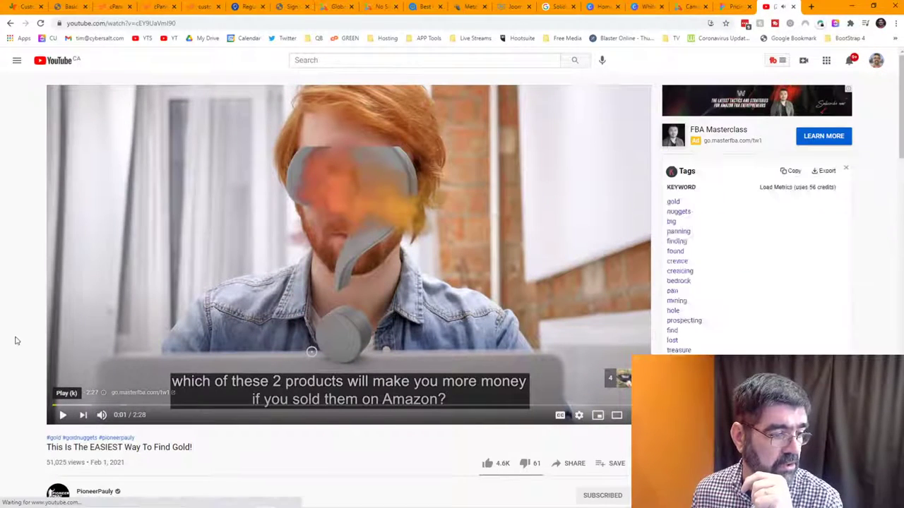
scroll(415, 373, down, 2)
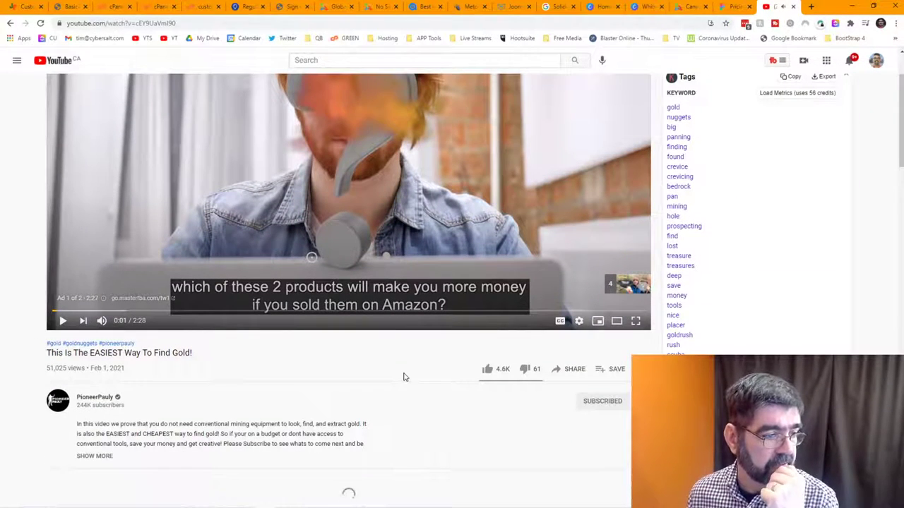
scroll(408, 376, down, 1)
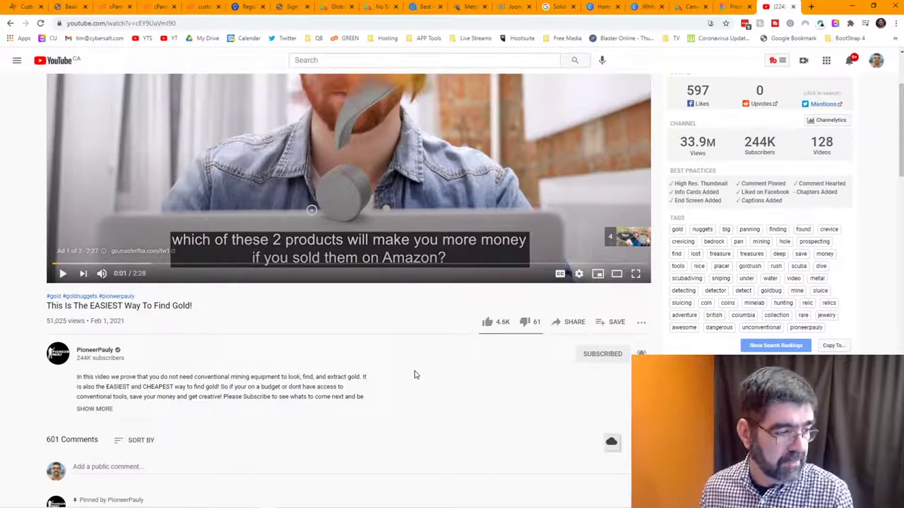
- Open the video's embed sharing option and copy the full iframe code
click(567, 326)
click(356, 282)
click(573, 243)
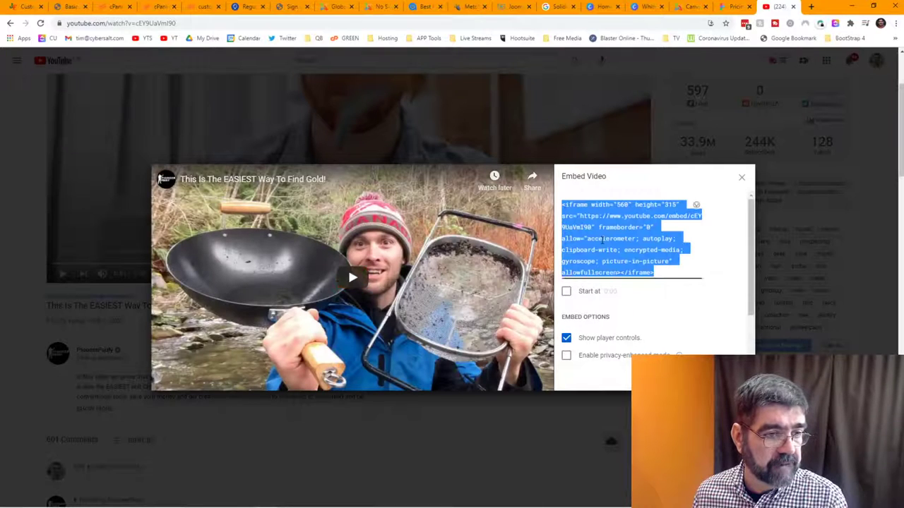
right_click(600, 240)
click(631, 275)
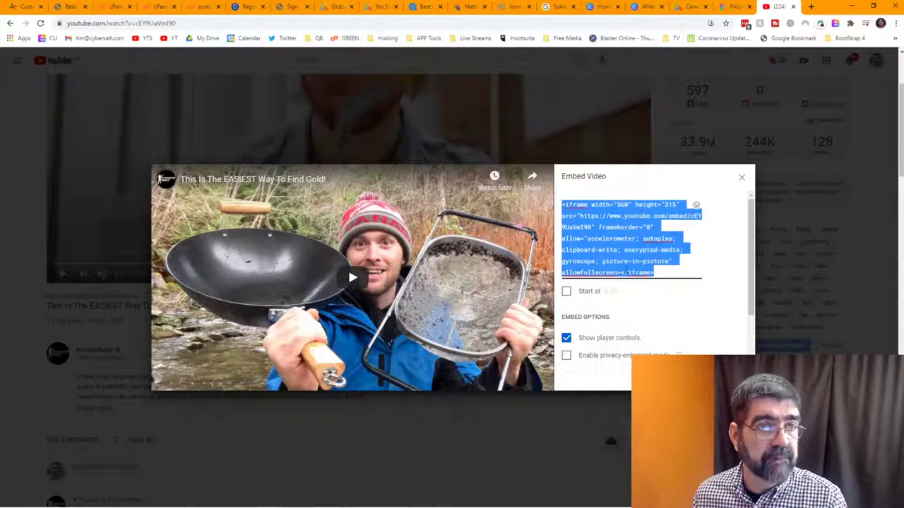
- Return to the Joomla administration, save and close Global Configuration, and start a new article
click(378, 8)
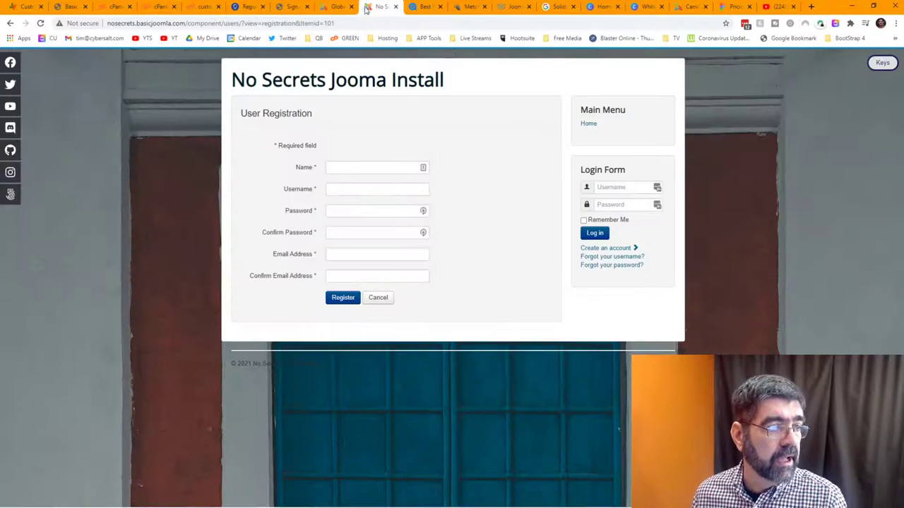
click(324, 6)
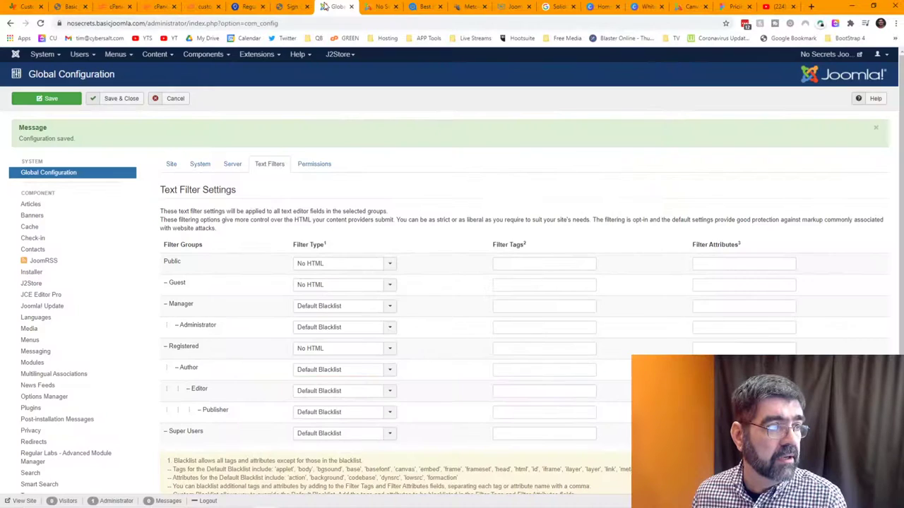
click(116, 103)
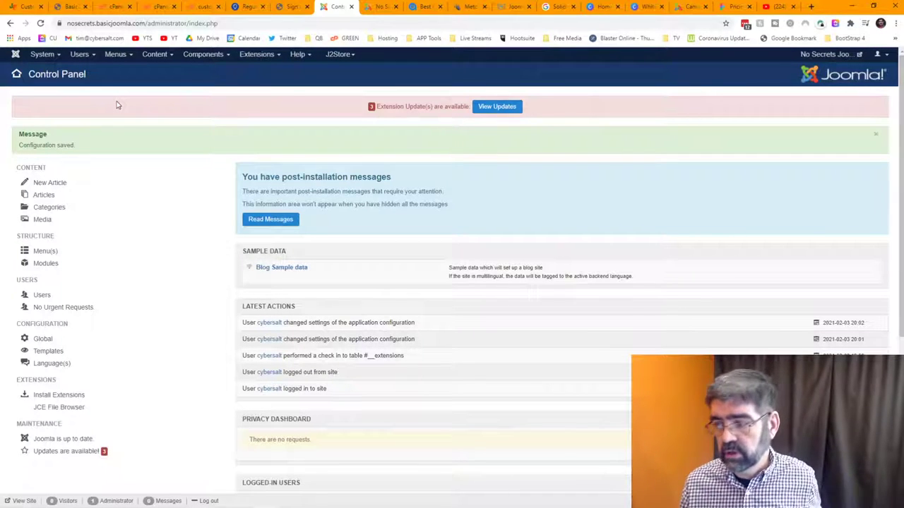
click(155, 56)
mouse_move(161, 69)
click(224, 69)
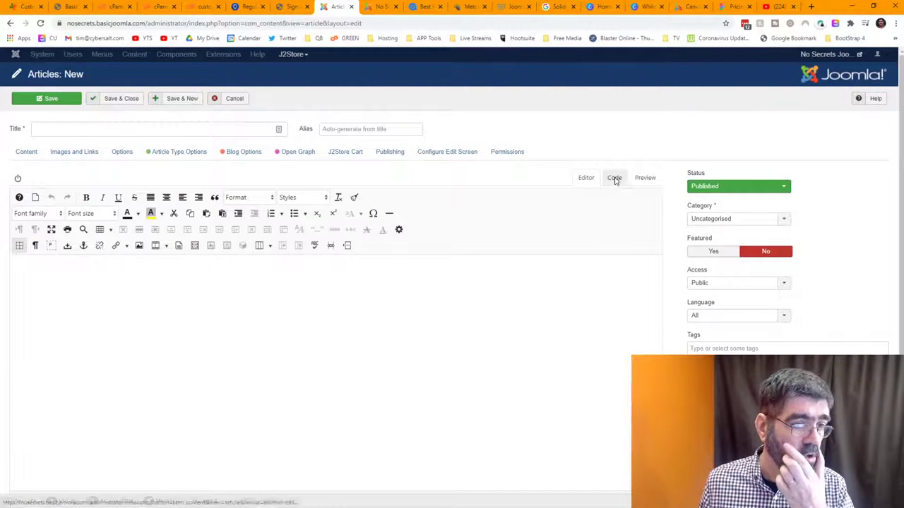
- Paste the iframe embed code into the new article's source code, title the article "testing" and save it
click(615, 178)
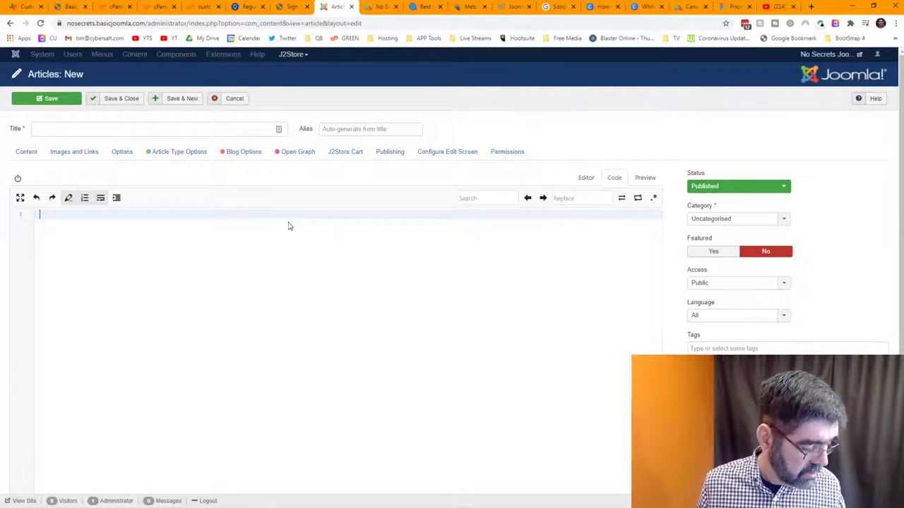
key(ctrl+v)
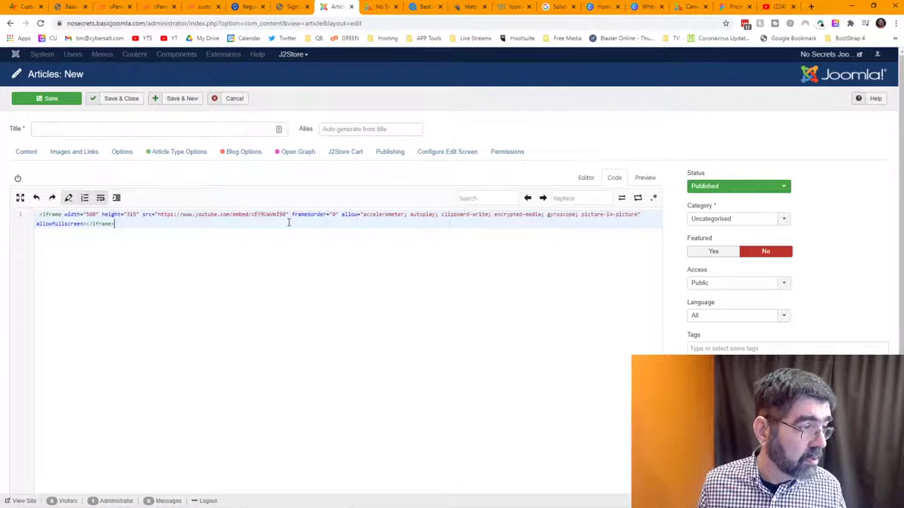
click(87, 130)
text(test)
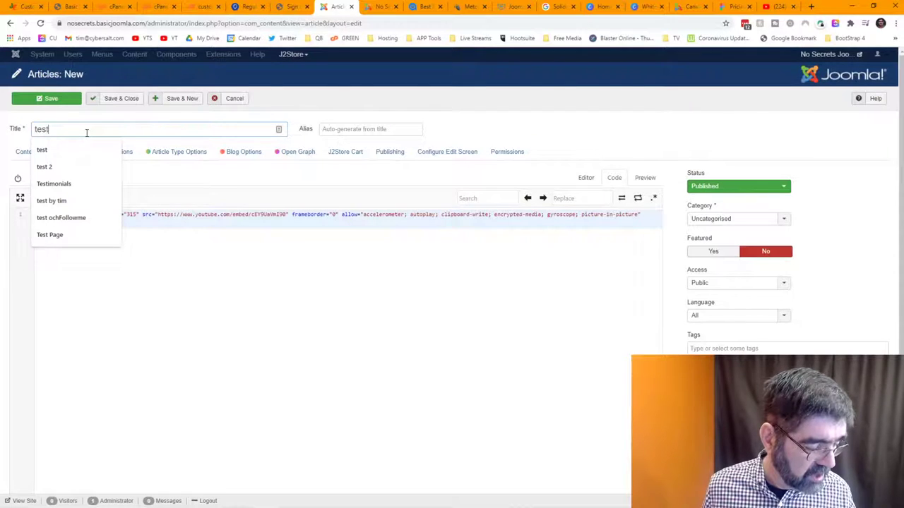
text(ing)
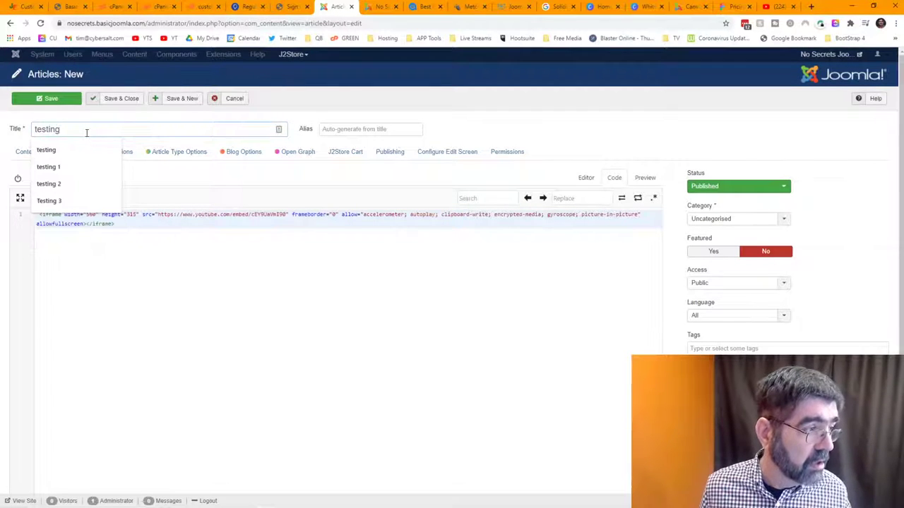
key(Tab)
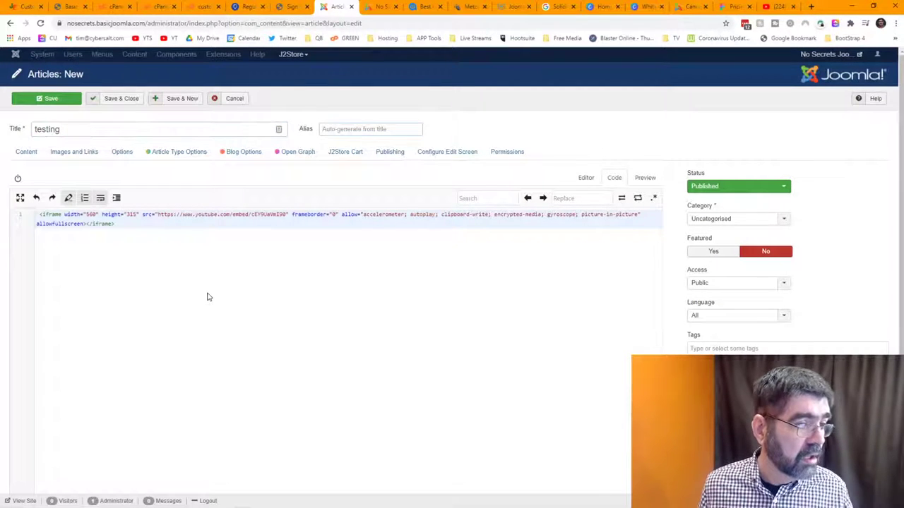
click(39, 101)
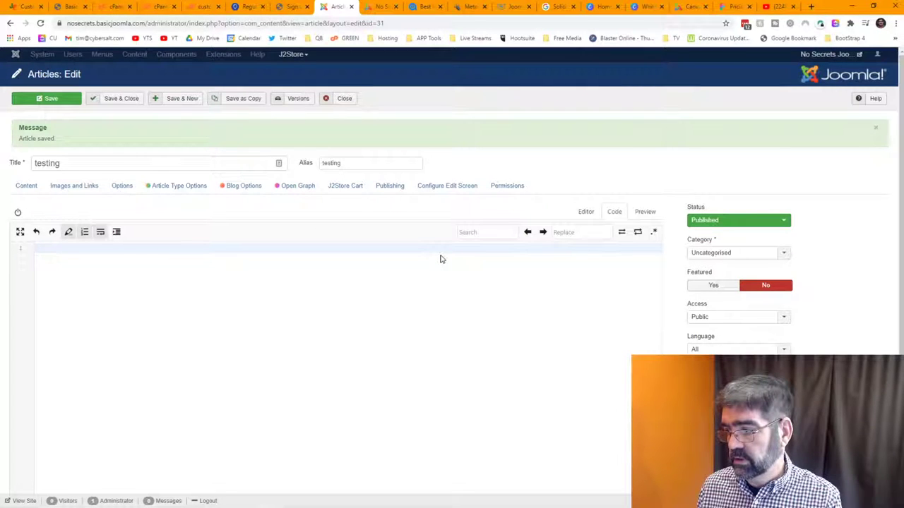
- Load the Joomla administrator control panel in the tab showing the site's user registration page
click(294, 7)
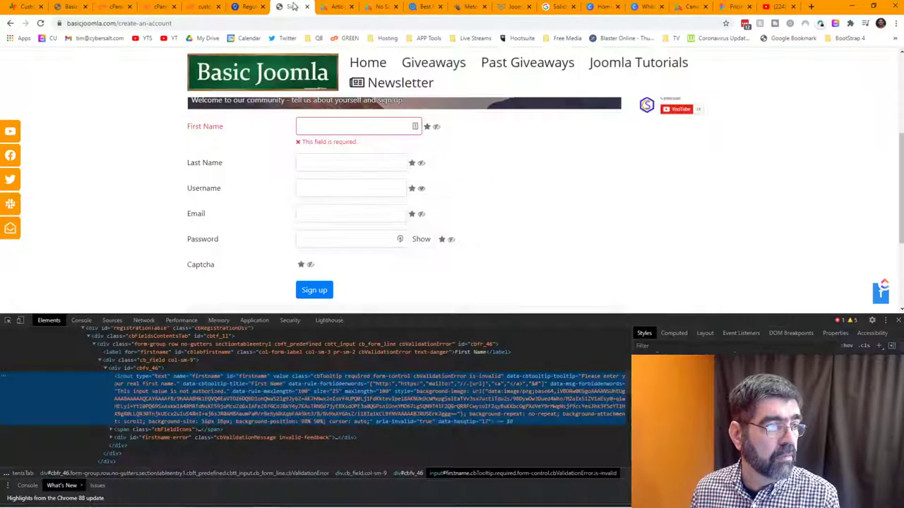
click(337, 7)
click(380, 7)
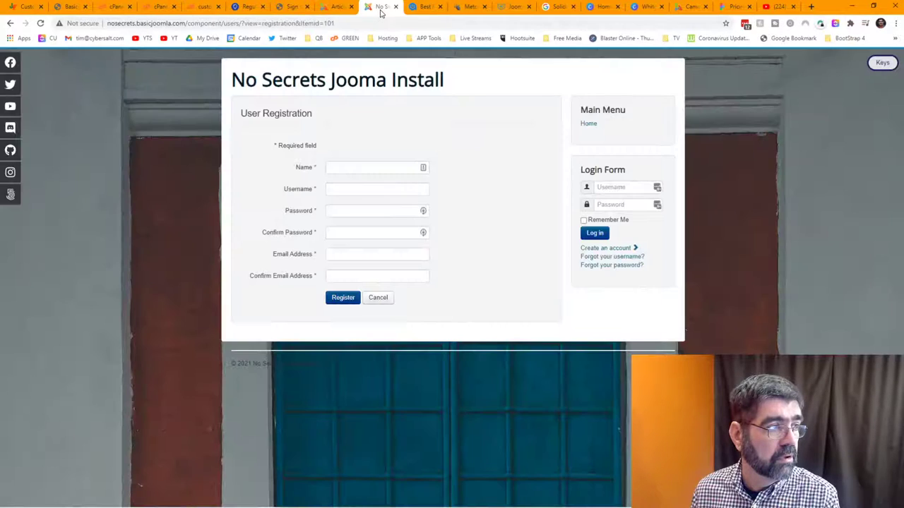
drag(187, 24, 434, 24)
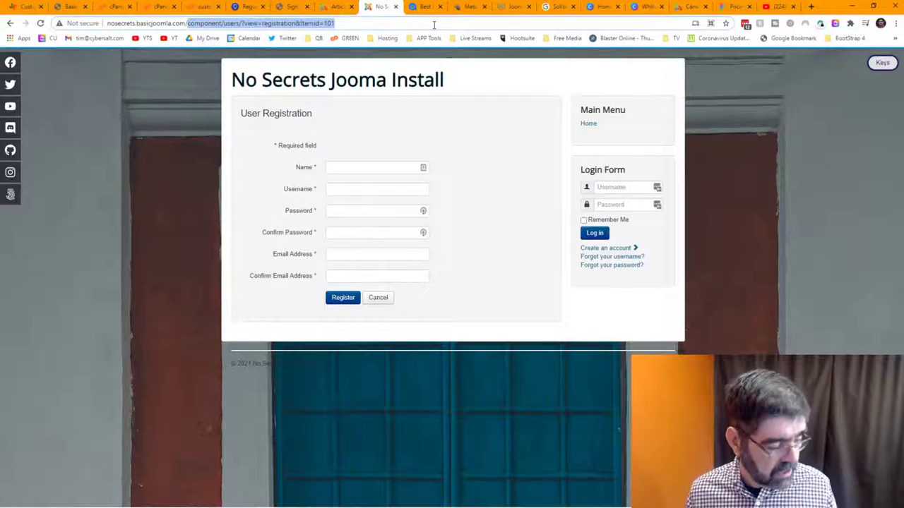
text(ad)
key(Return)
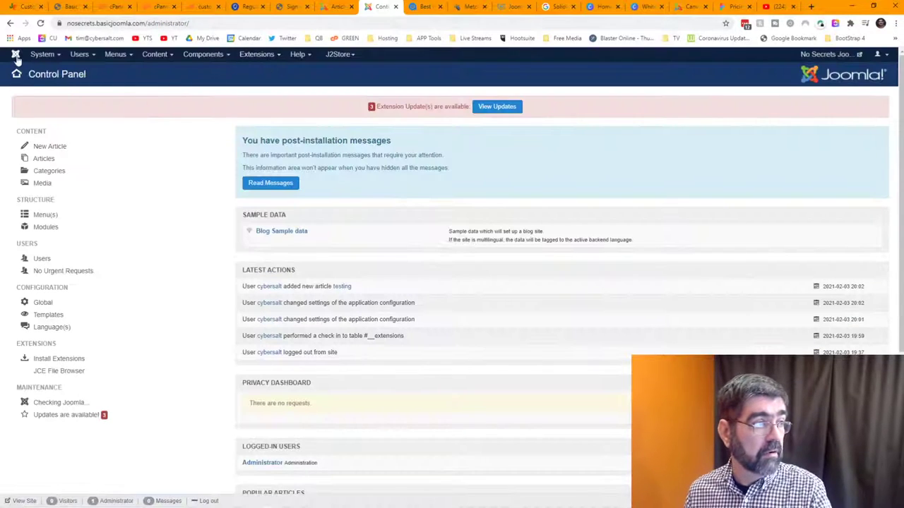
click(16, 56)
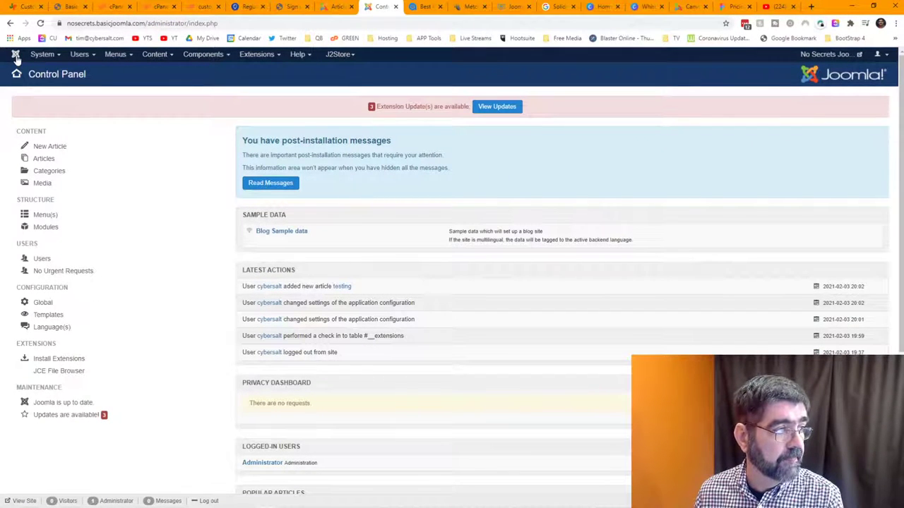
- In the Global Configuration text filters, set the Super Users filter type to No Filtering and save
click(42, 54)
click(52, 89)
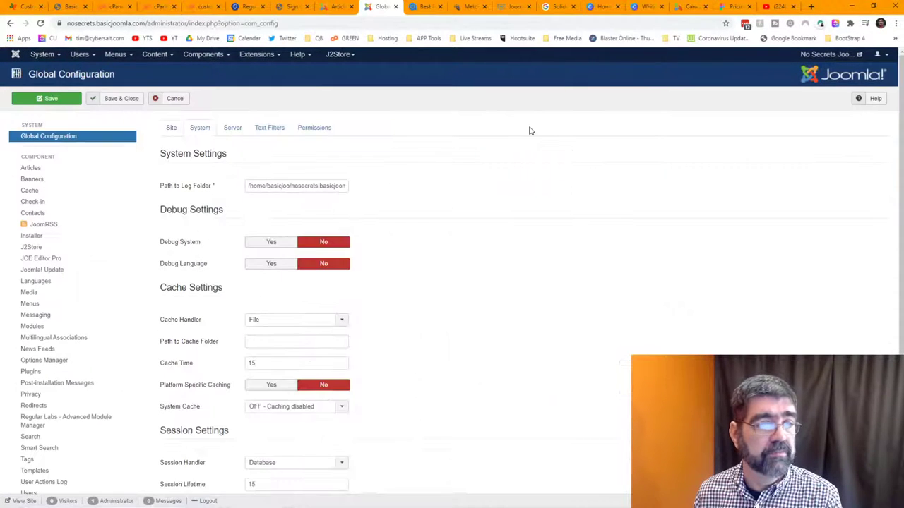
click(265, 131)
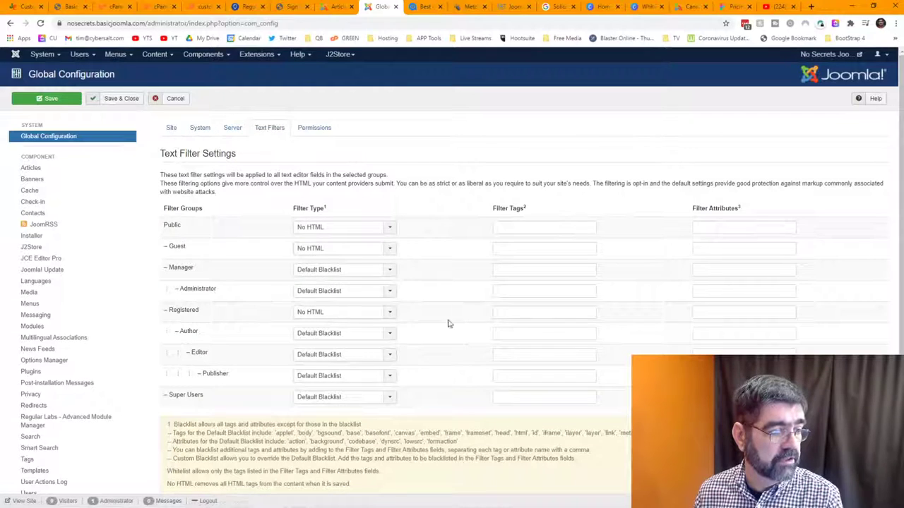
click(353, 400)
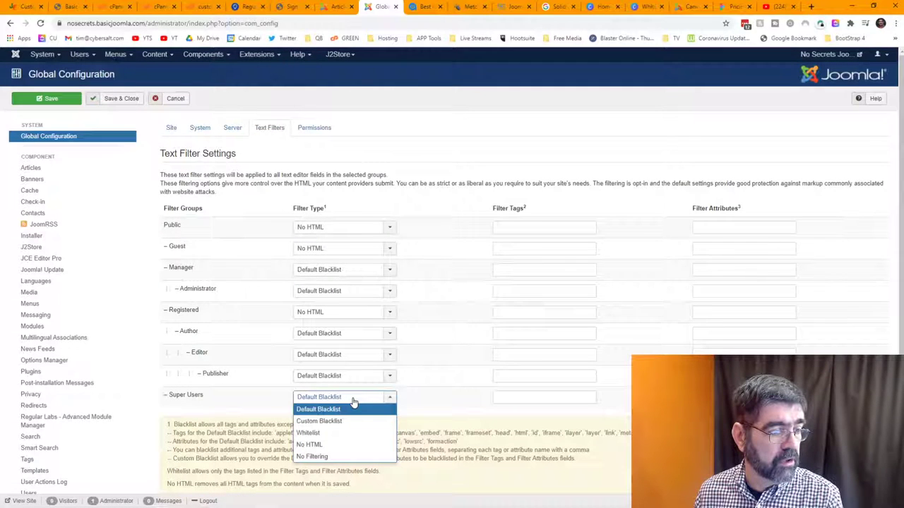
click(318, 457)
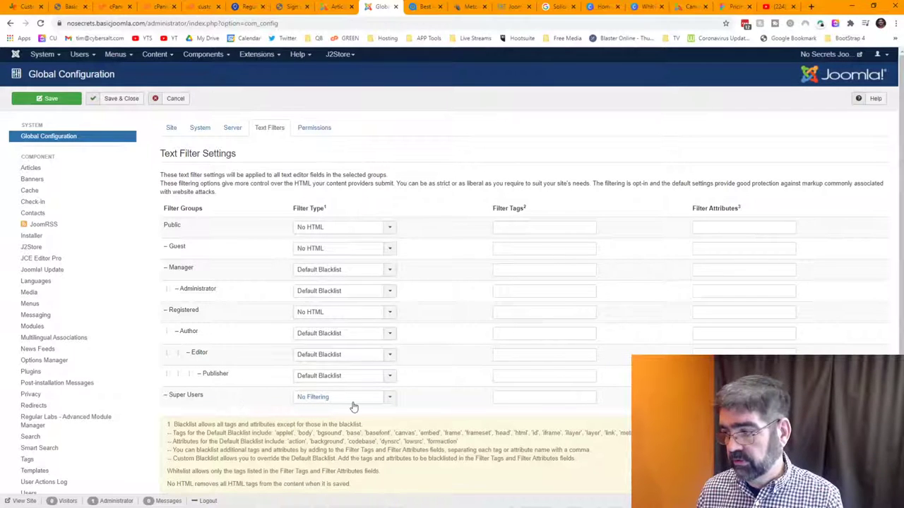
click(65, 103)
- Return to the testing article, paste the iframe embed code into its source code again, and save the article
click(334, 7)
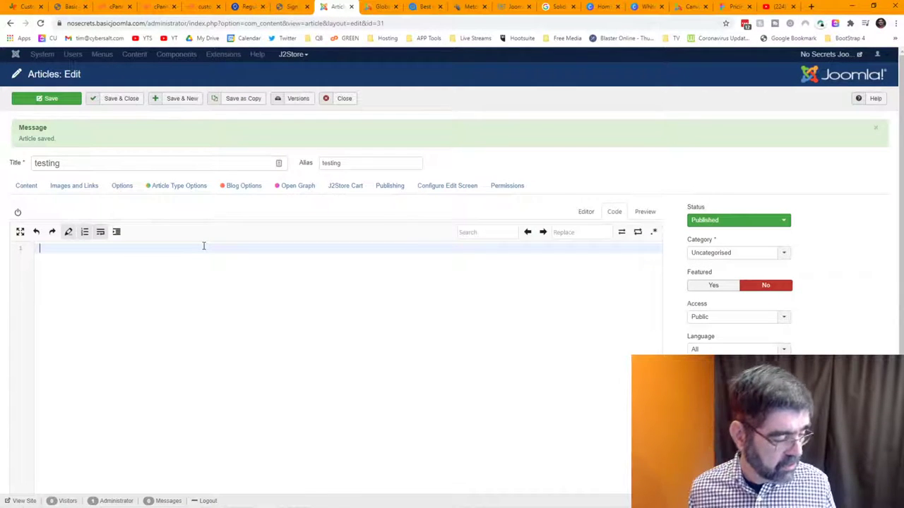
key(ctrl+v)
click(48, 99)
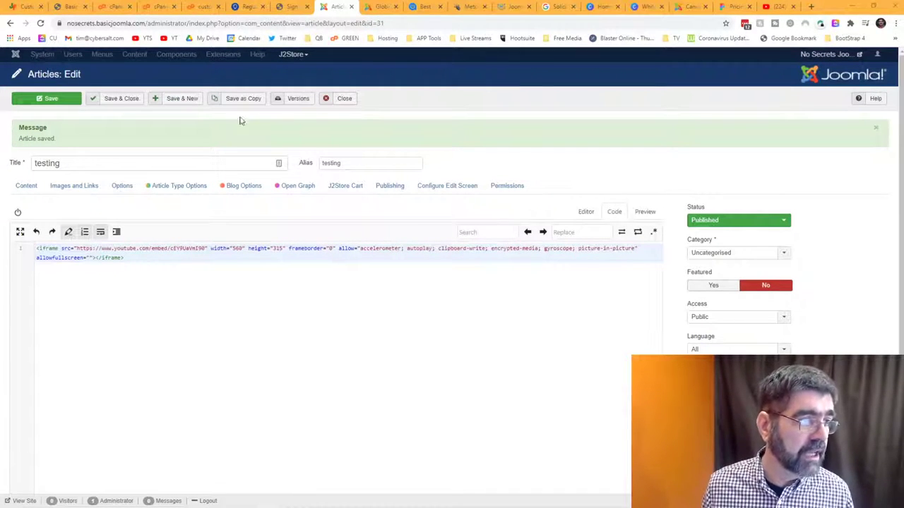
- Close the testing article and go to the Joomla administrator control panel of the basicjoomla.com site
click(343, 101)
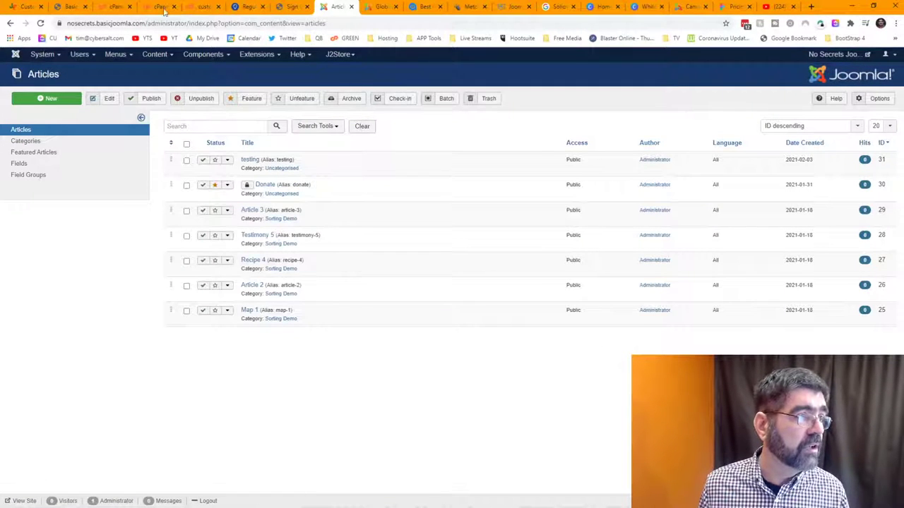
click(71, 6)
click(132, 25)
click(132, 24)
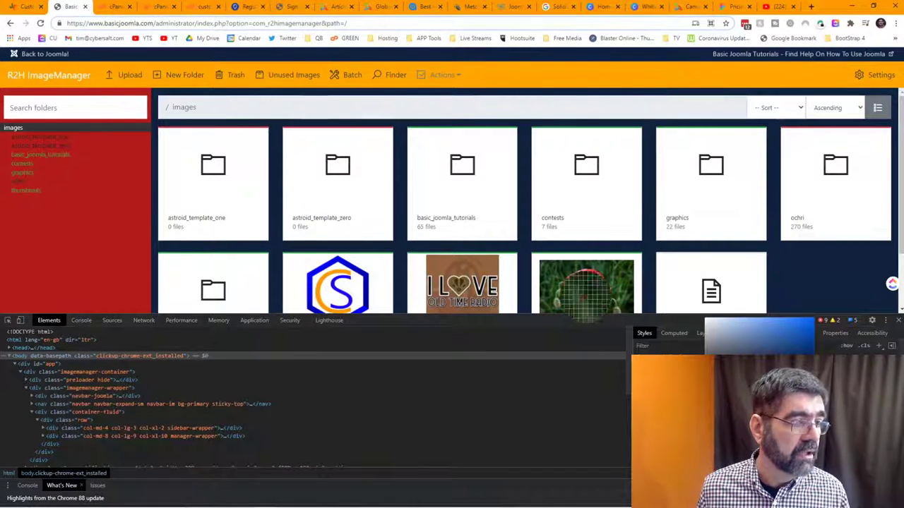
click(897, 319)
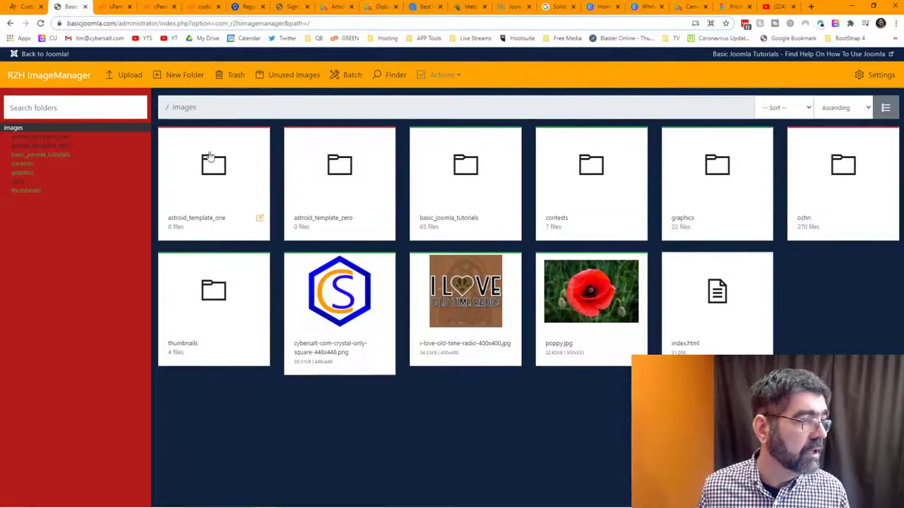
click(48, 56)
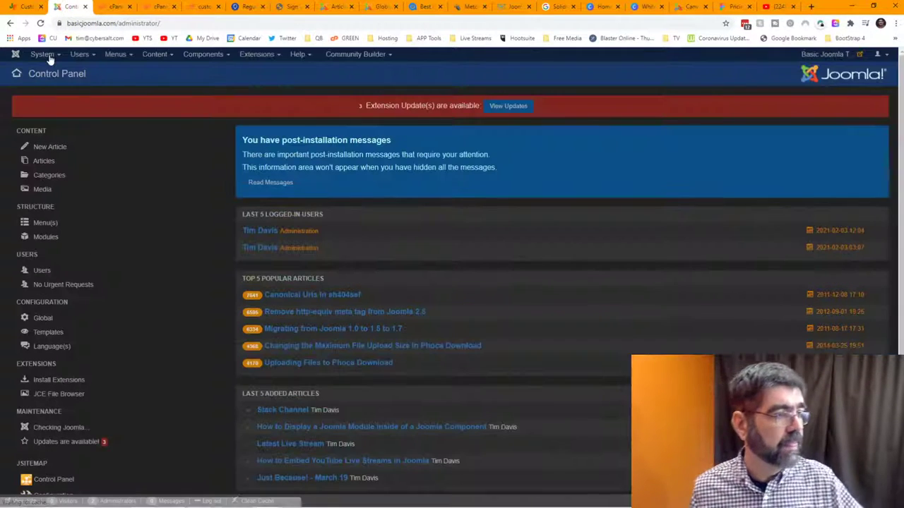
- Open the control panel of the JCE Editor Pro component
click(200, 56)
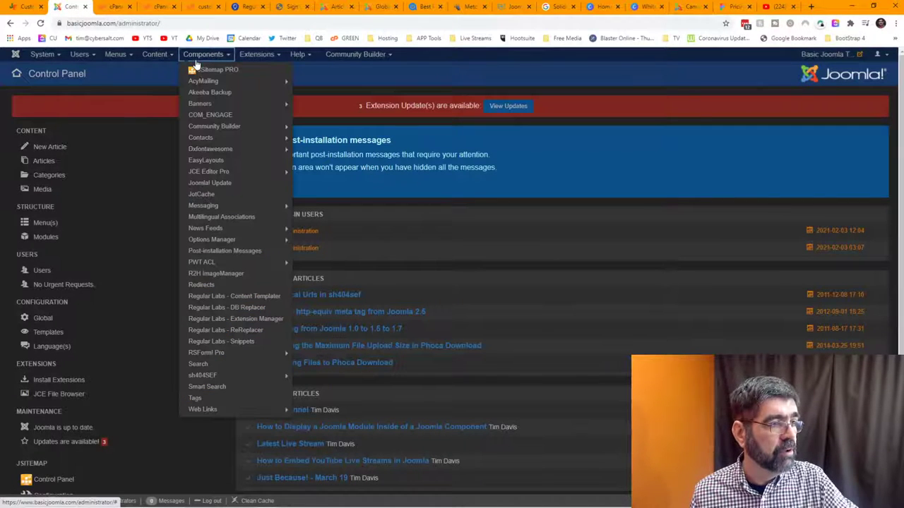
mouse_move(237, 173)
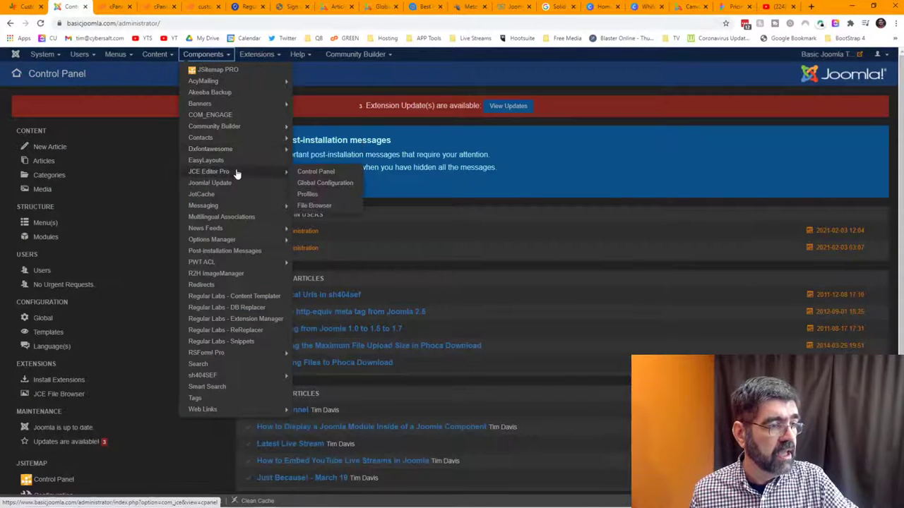
click(300, 173)
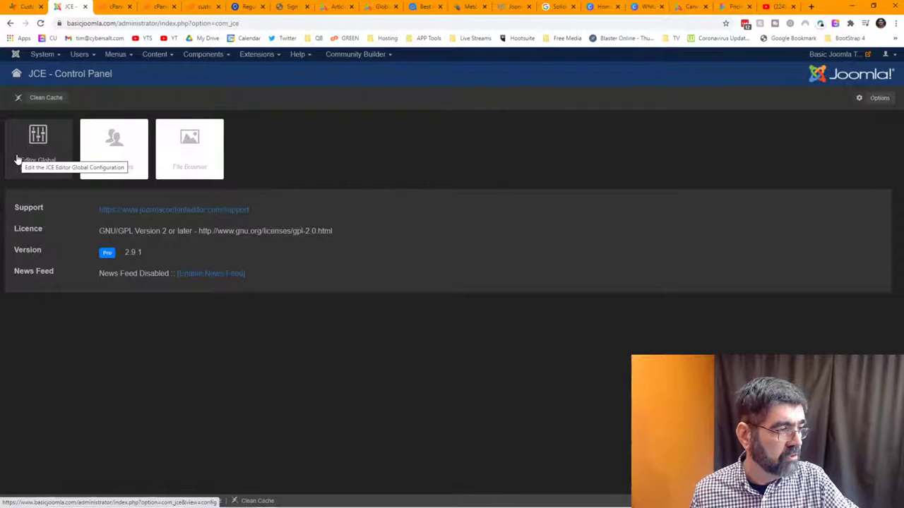
- Review the JCE Editor Global Configuration settings from Validate HTML down to the custom configuration variables, and close them without changes
click(47, 147)
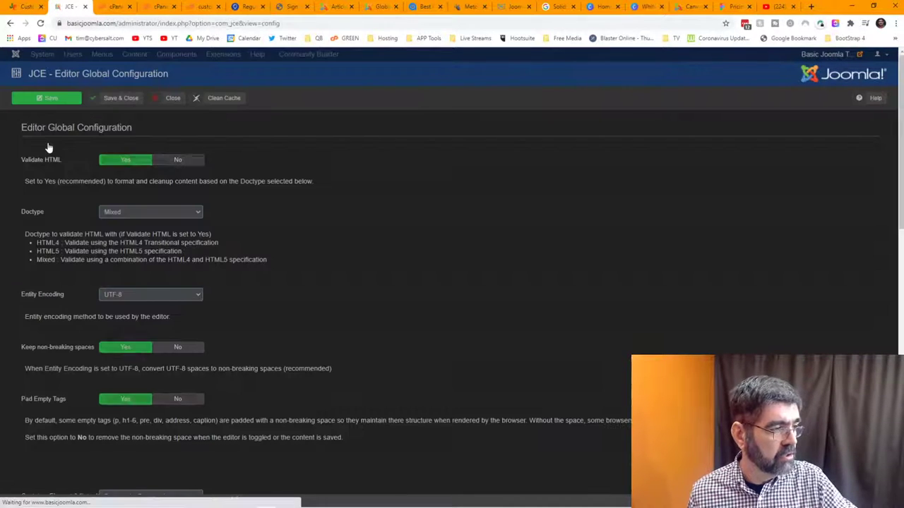
scroll(355, 257, down, 1)
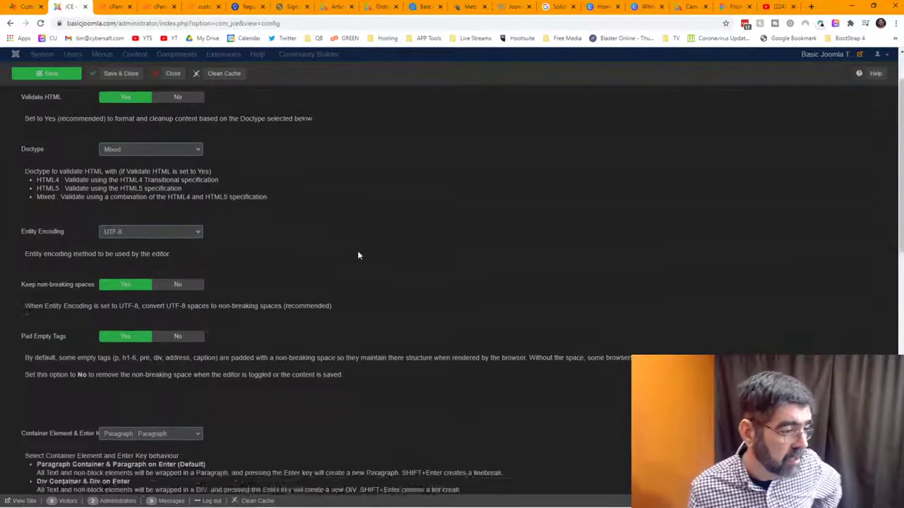
scroll(358, 255, down, 4)
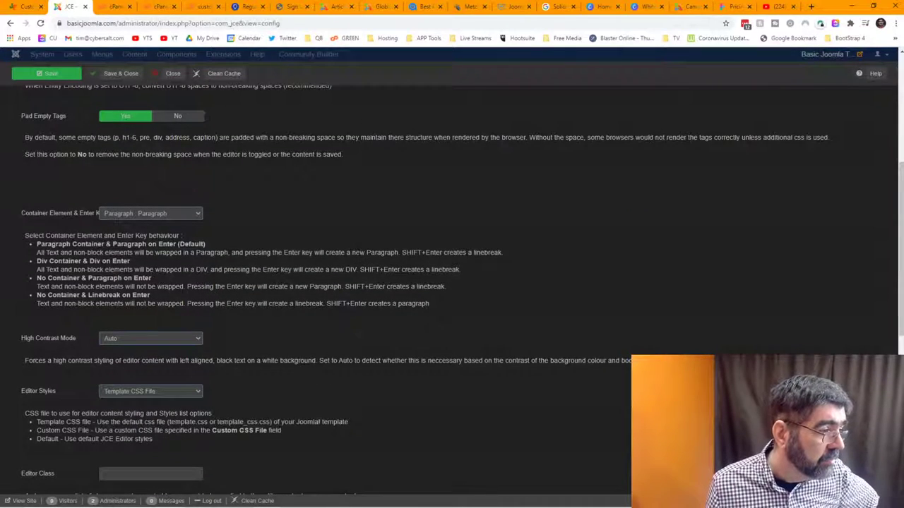
scroll(359, 256, down, 5)
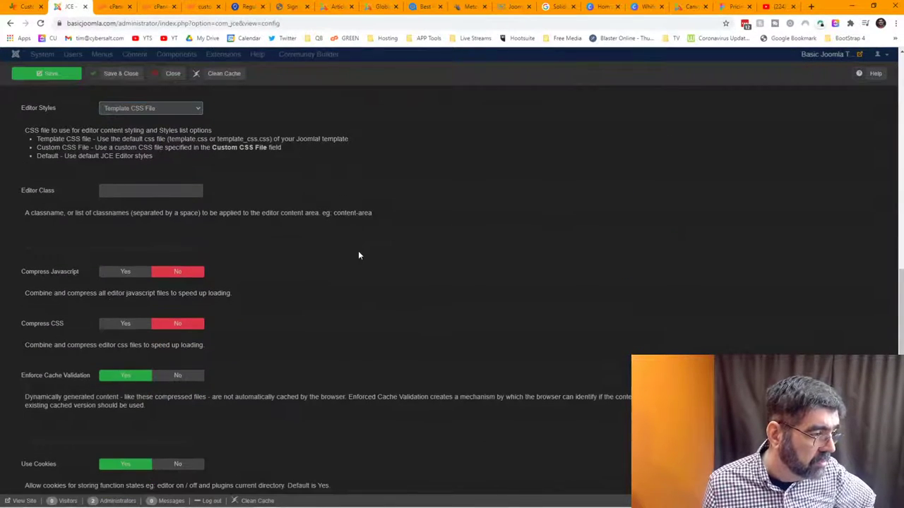
scroll(358, 255, down, 3)
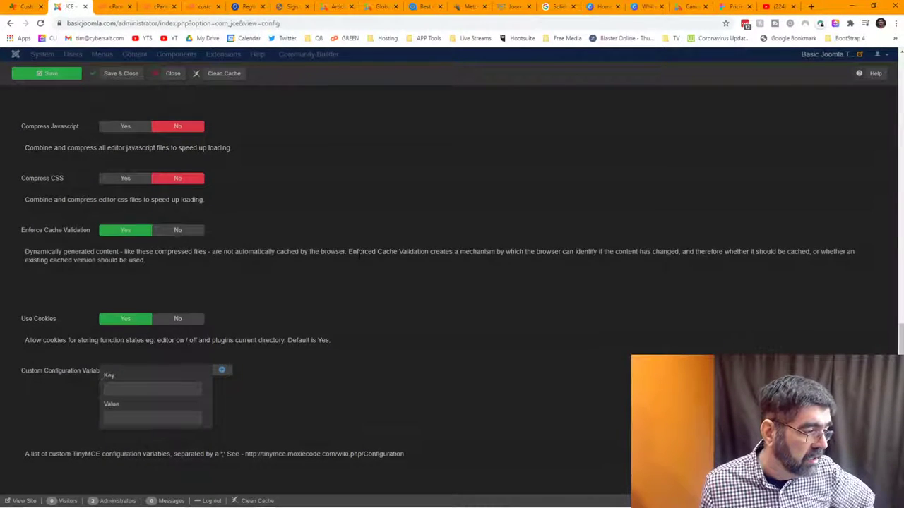
scroll(452, 282, up, 8)
click(177, 99)
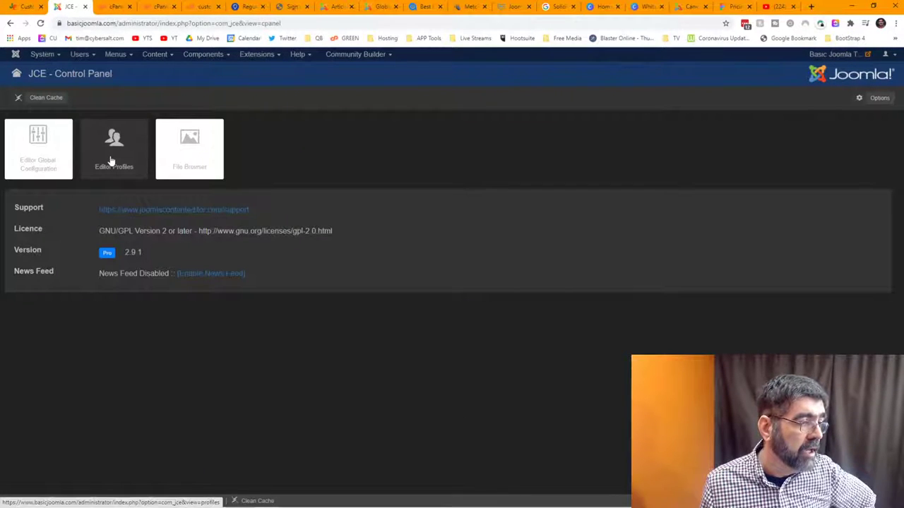
- Open the Default JCE editor profile and review its setup details and assignment settings
click(110, 161)
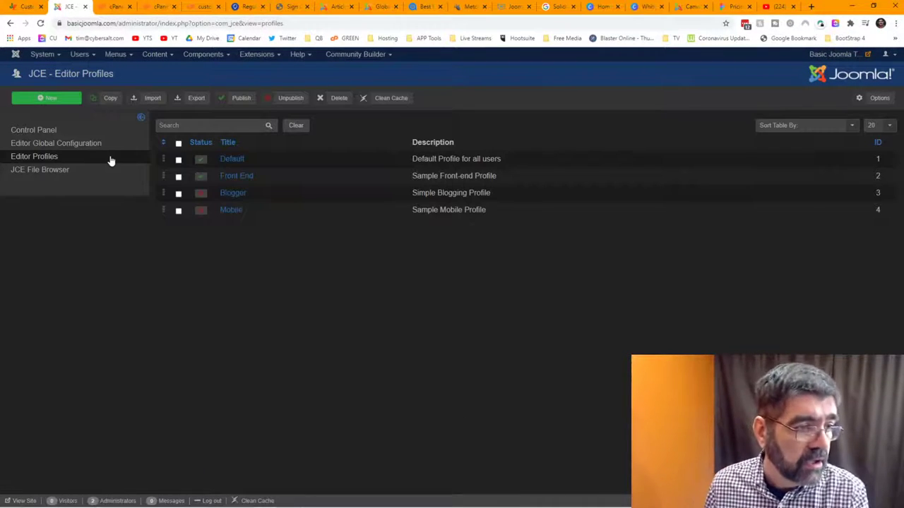
click(231, 159)
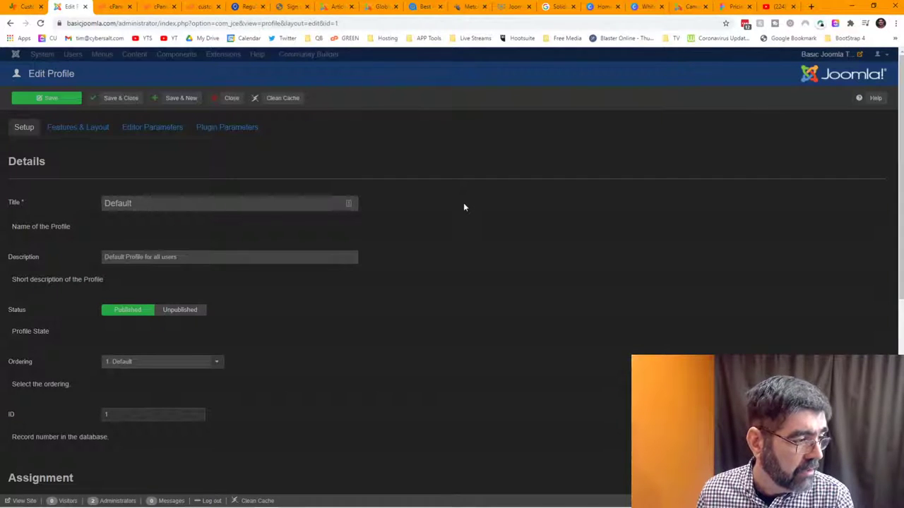
scroll(464, 207, down, 5)
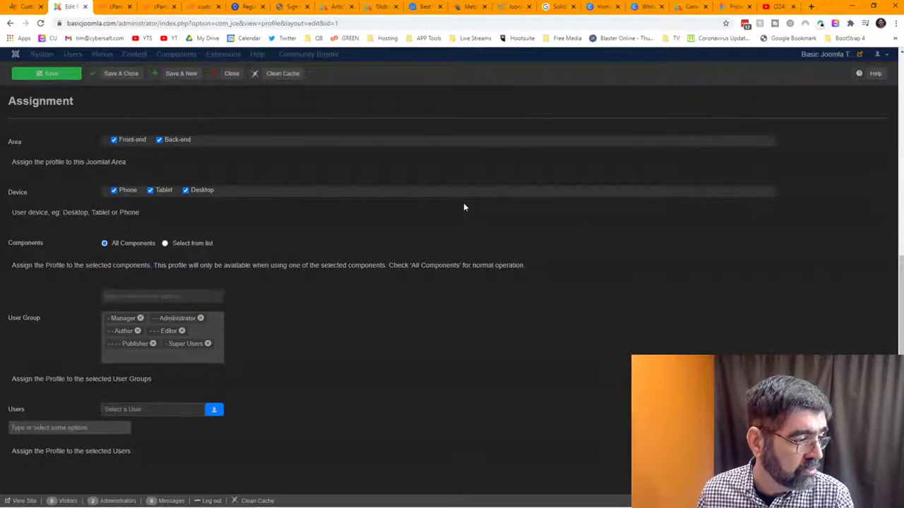
scroll(292, 179, up, 5)
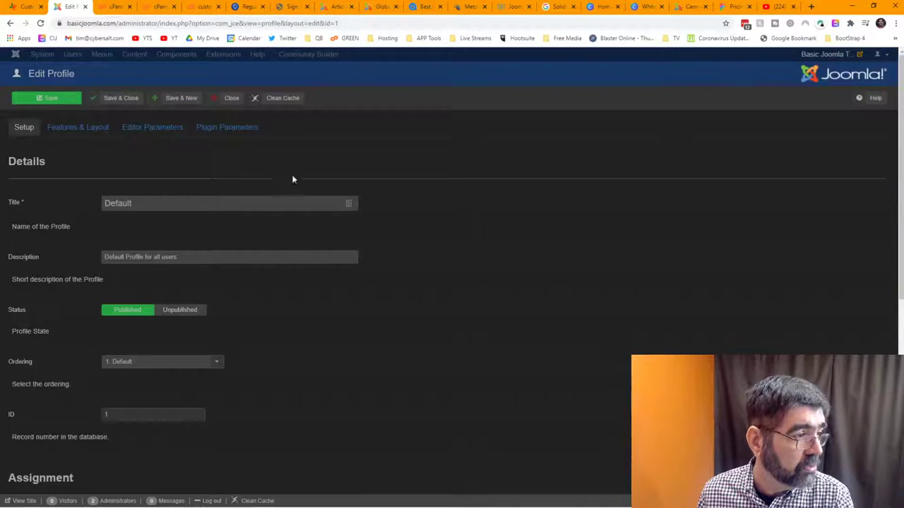
- Examine the Default profile's editor parameters for Cleanup & Output, Typography and Filesystem
click(137, 134)
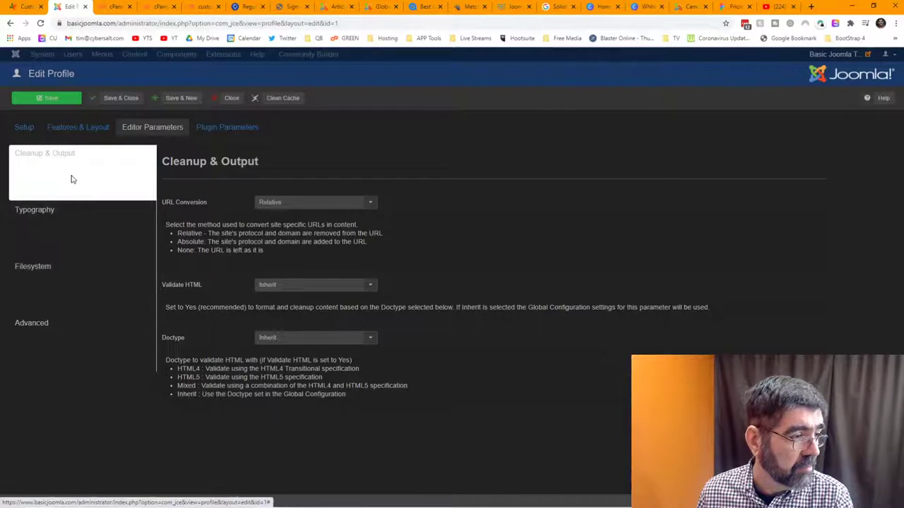
click(70, 226)
scroll(452, 263, down, 1)
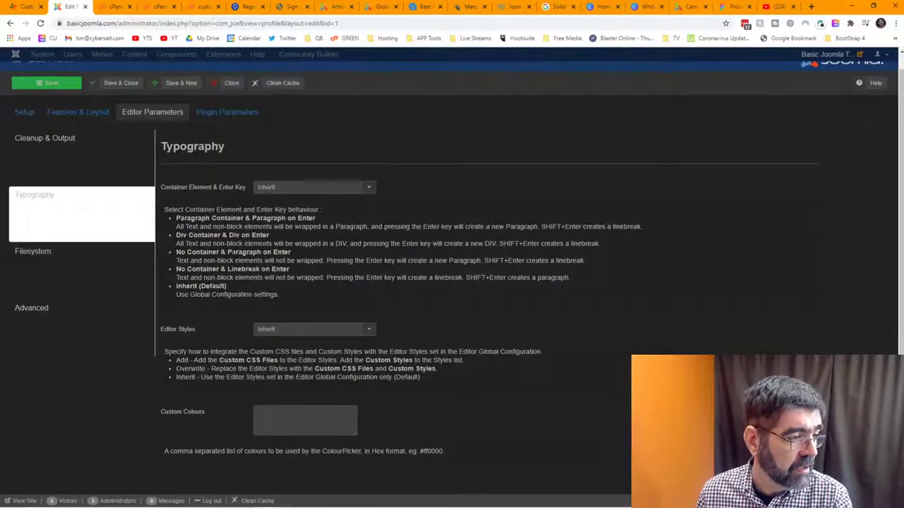
click(63, 278)
scroll(213, 275, down, 6)
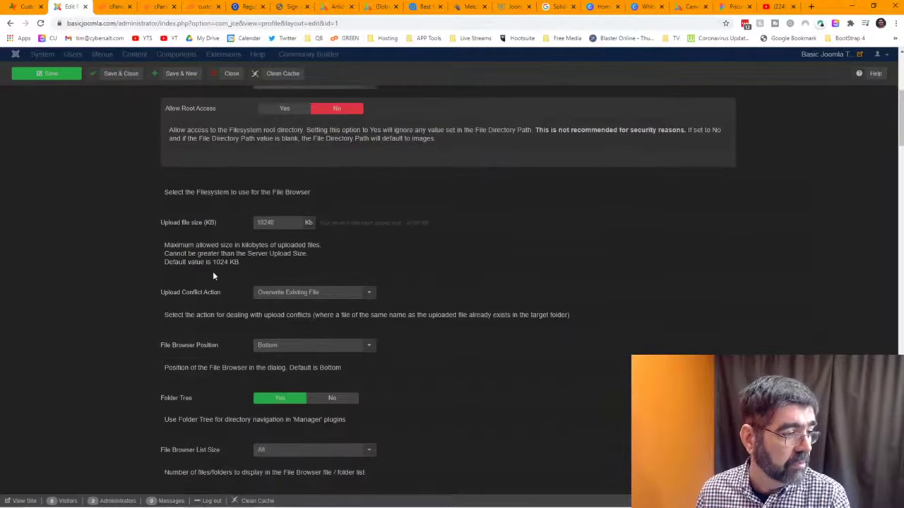
scroll(212, 275, down, 4)
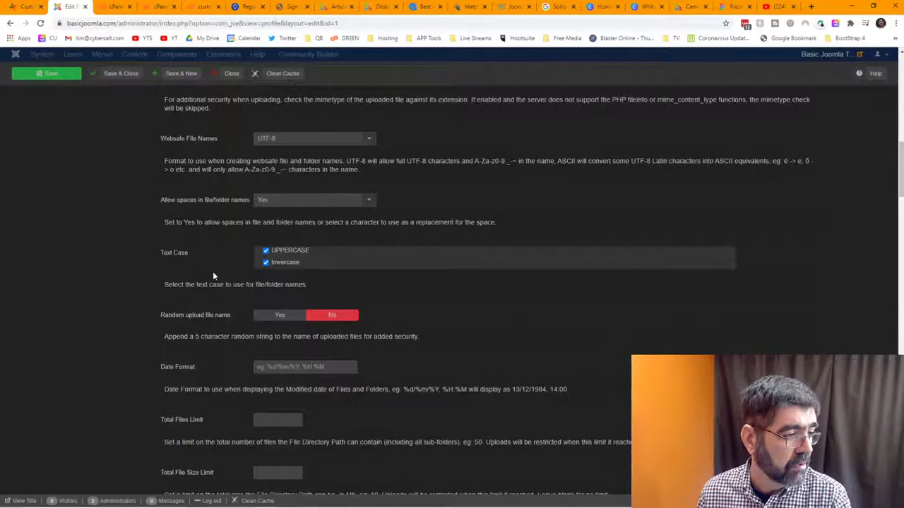
scroll(213, 276, down, 5)
scroll(212, 274, down, 20)
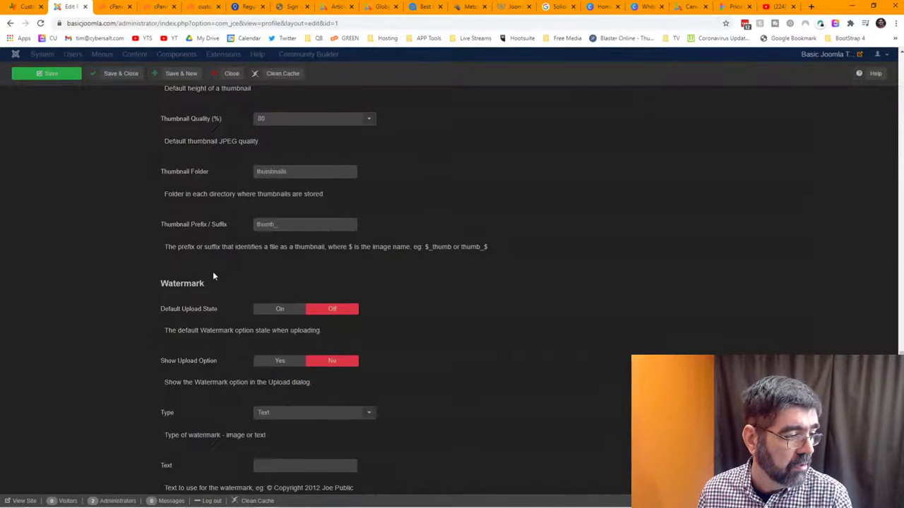
scroll(213, 275, up, 20)
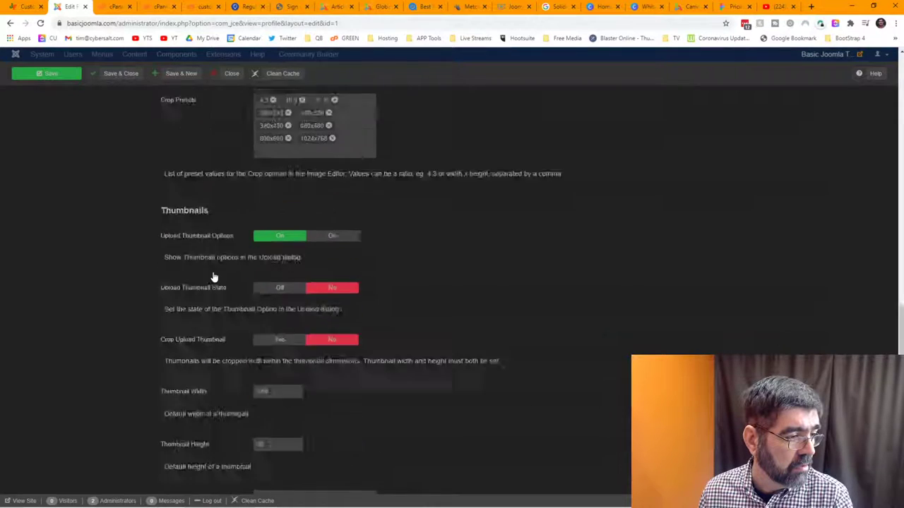
- Examine the Default profile's Advanced editor parameters, including the prohibited elements, extended elements and code block options
click(32, 325)
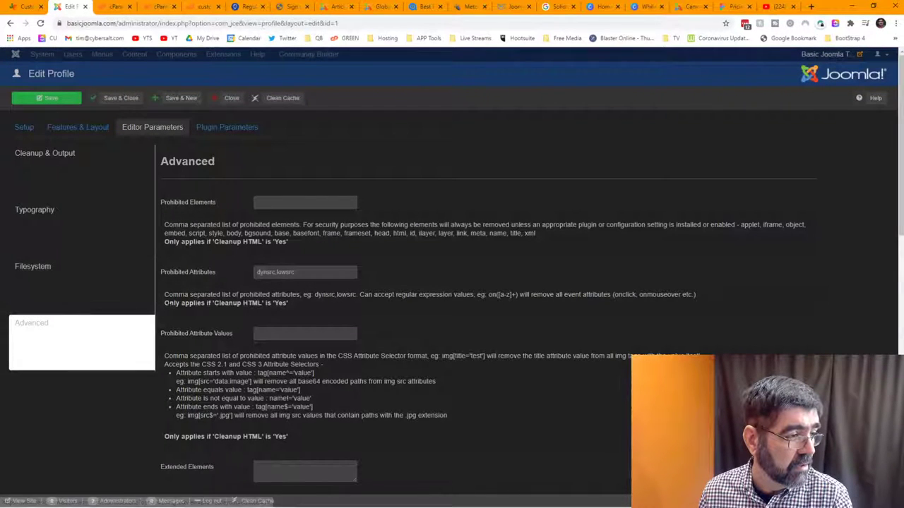
click(185, 204)
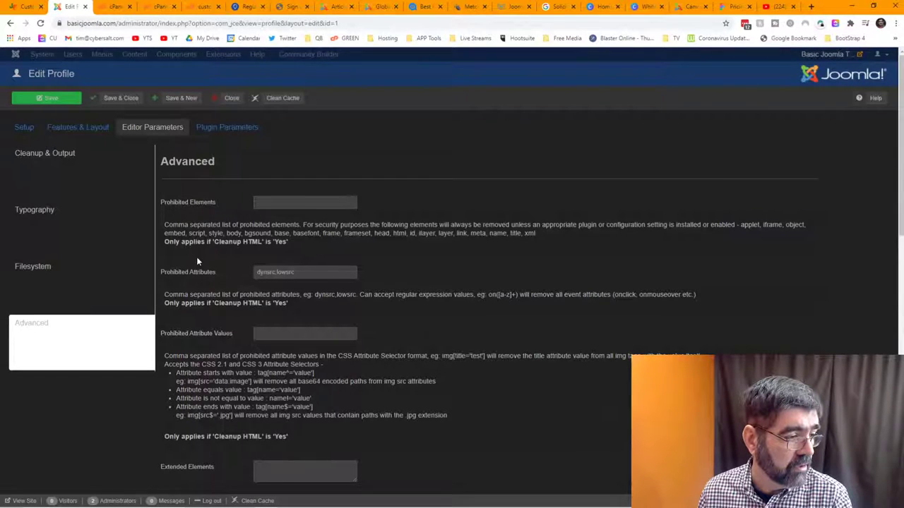
scroll(196, 257, down, 2)
scroll(196, 256, down, 3)
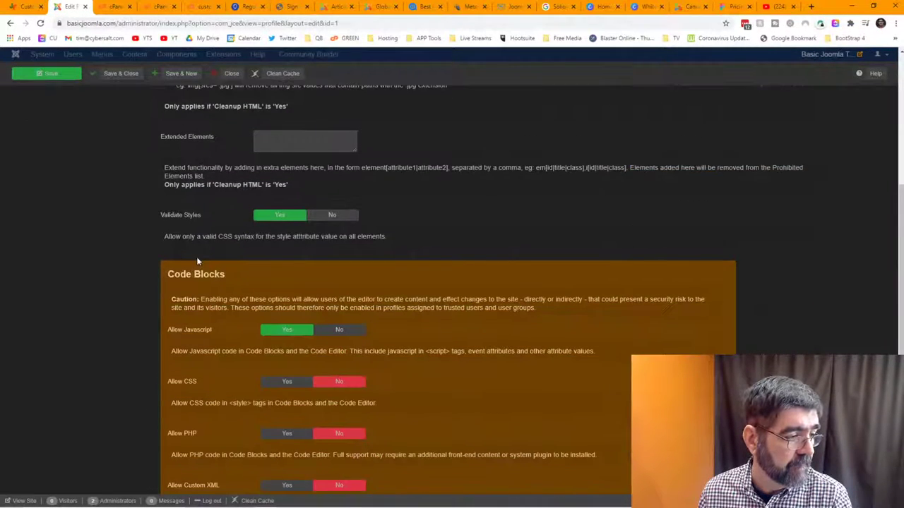
scroll(196, 257, down, 4)
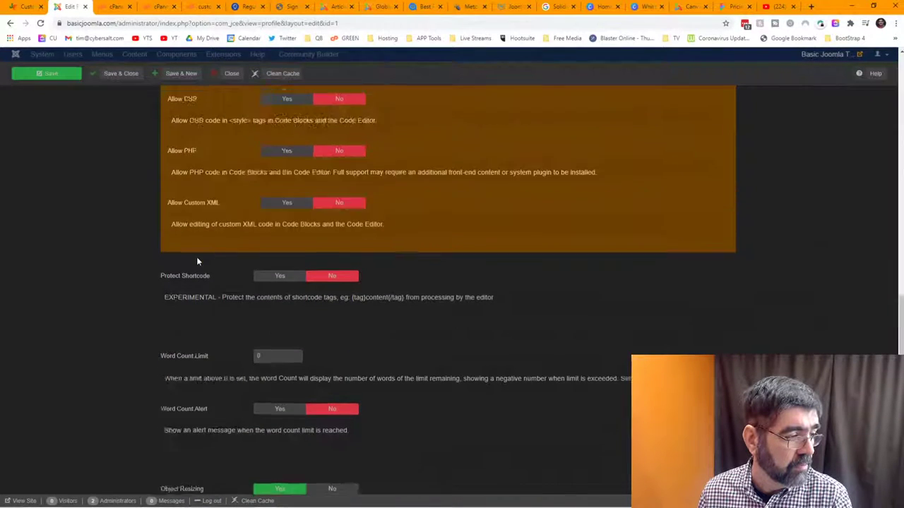
scroll(198, 261, up, 10)
- Check the profile's plugin parameters briefly and return to the prohibited element and attribute settings in the Advanced editor parameters
click(221, 128)
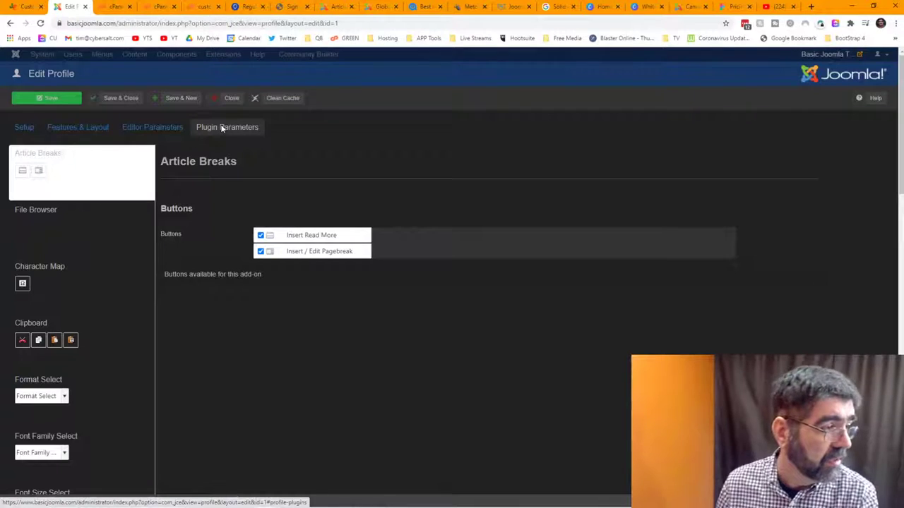
click(161, 132)
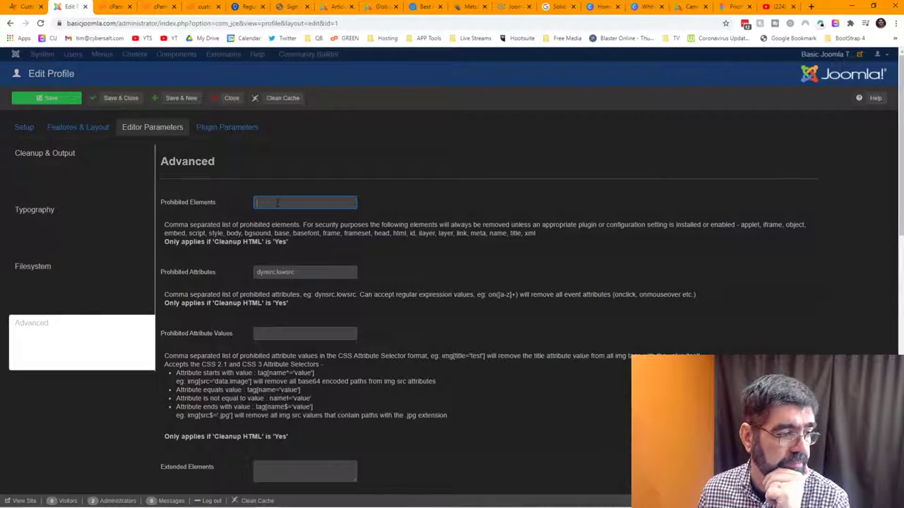
scroll(277, 204, down, 3)
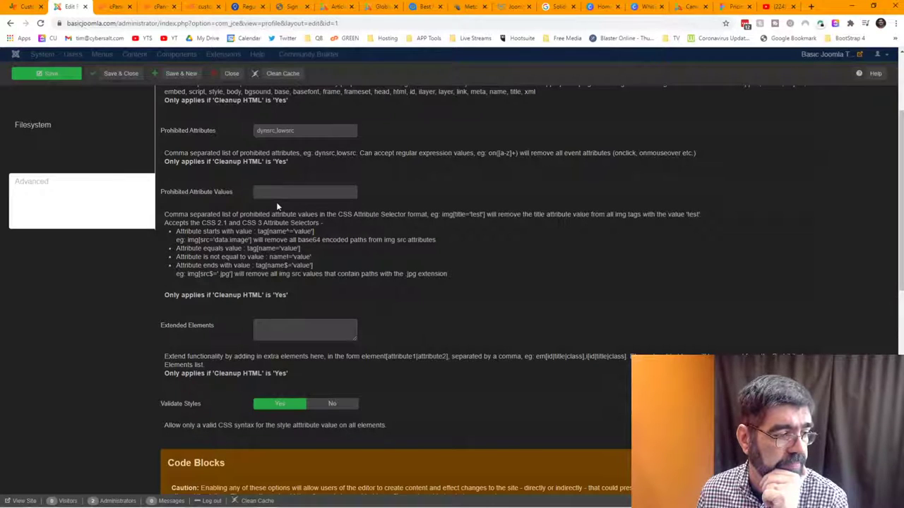
scroll(276, 202, up, 3)
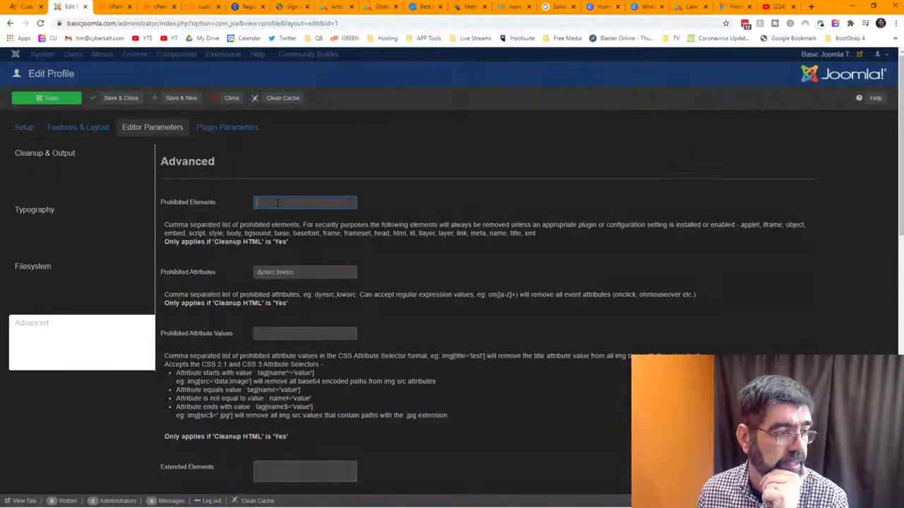
- Look through the profile's plugin parameters and examine the Code Editor settings, including tag closing and content validation
click(227, 133)
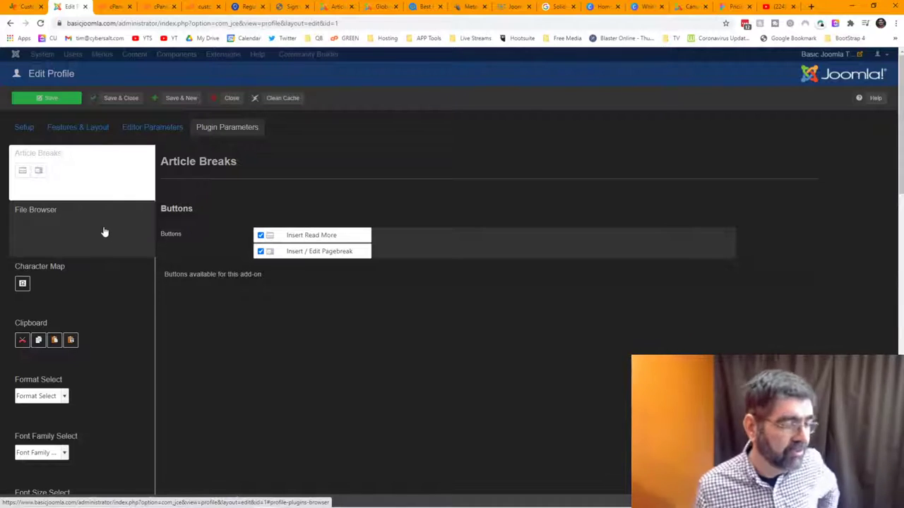
scroll(108, 228, down, 1)
scroll(108, 229, down, 2)
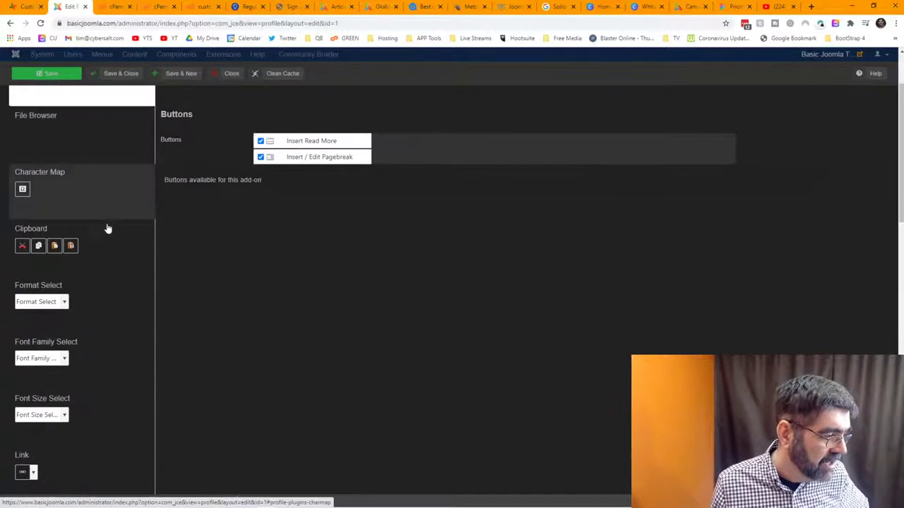
scroll(108, 228, up, 1)
scroll(108, 229, down, 3)
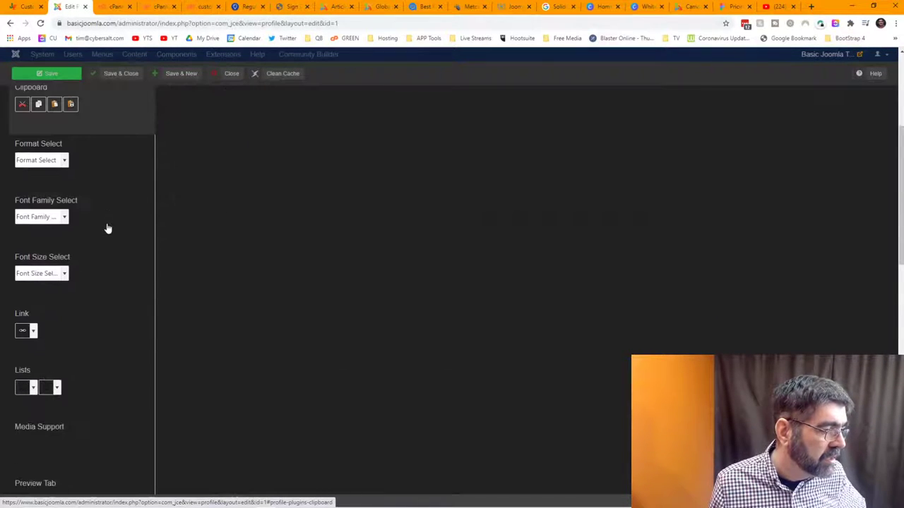
scroll(108, 229, down, 2)
scroll(108, 229, down, 3)
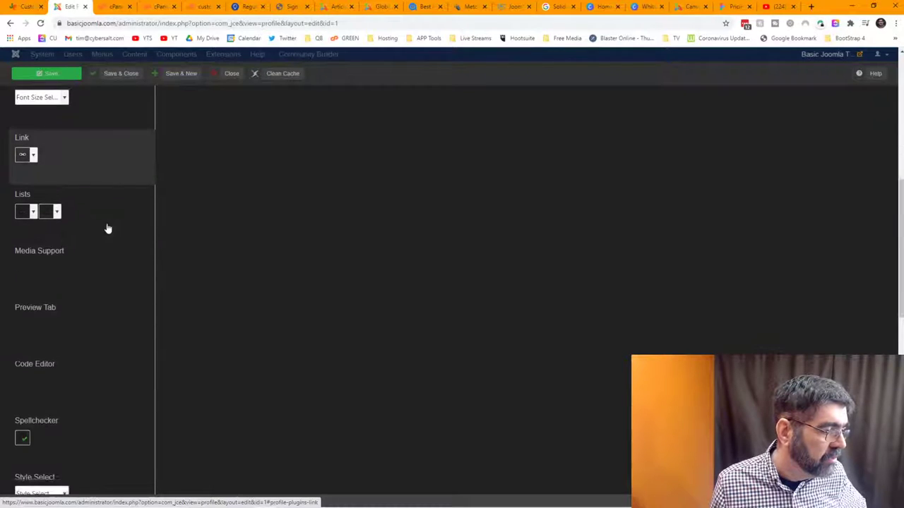
click(78, 286)
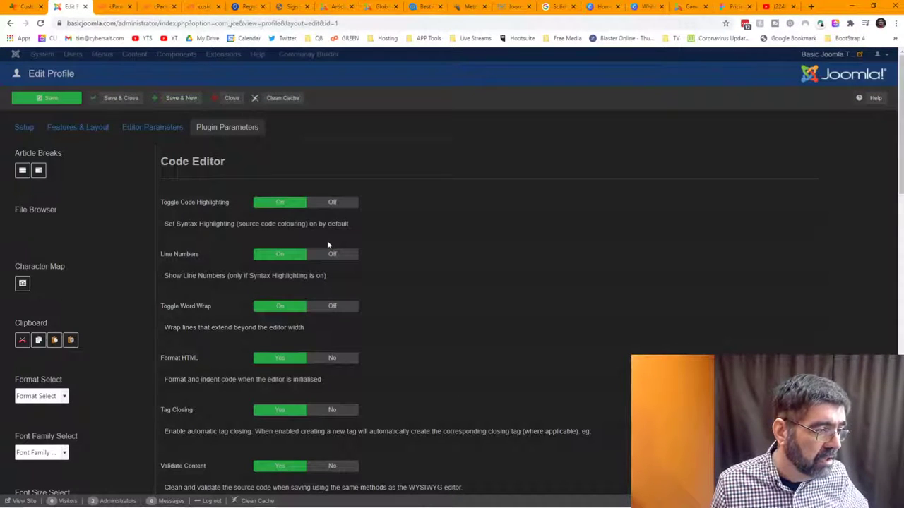
scroll(327, 243, down, 2)
scroll(327, 245, down, 1)
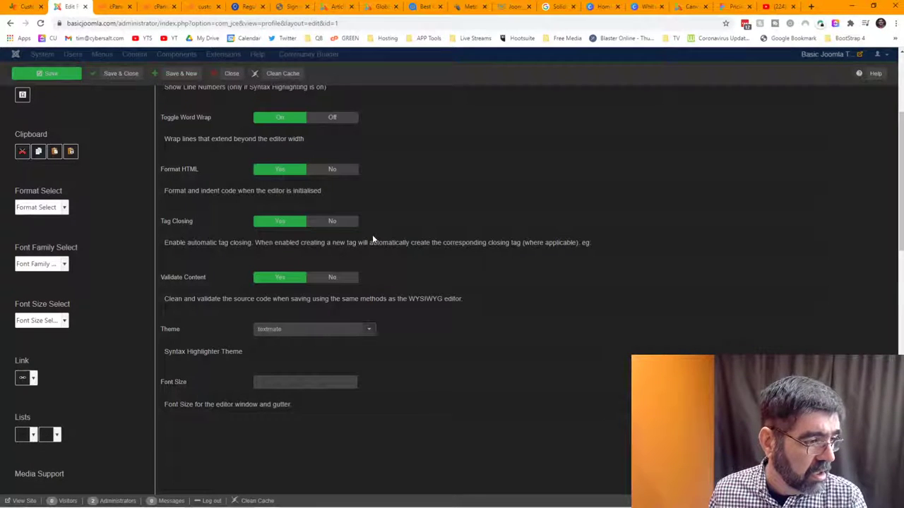
scroll(372, 235, down, 1)
scroll(372, 234, up, 1)
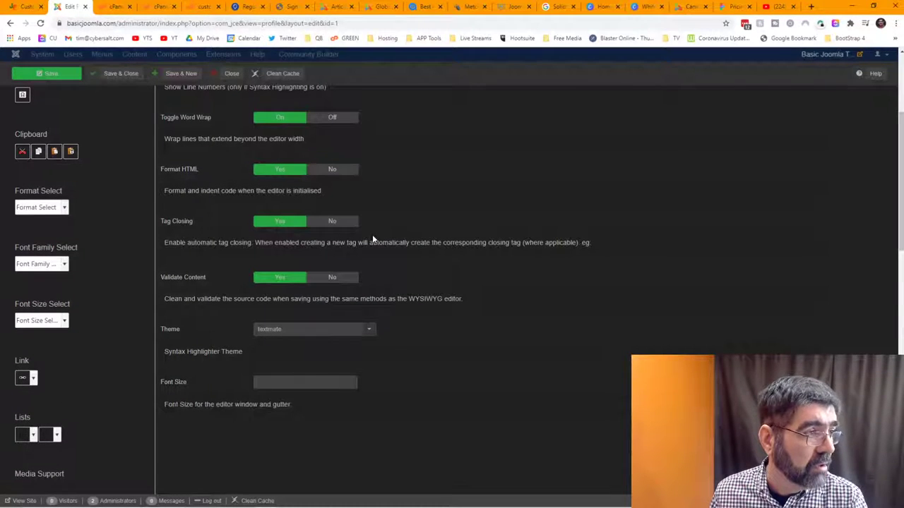
- Switch to the cPanel File Manager, open the administrator template's custom.css for editing, delete all its contents and save the file
click(157, 8)
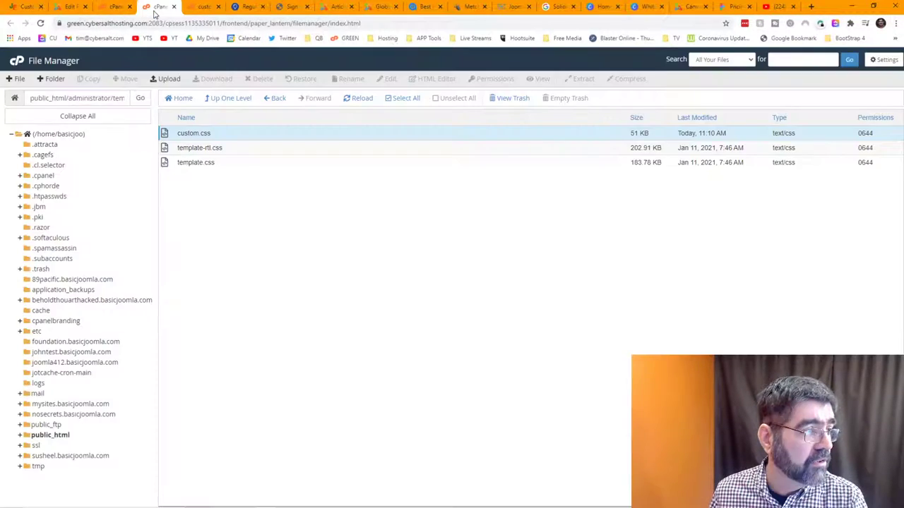
right_click(169, 134)
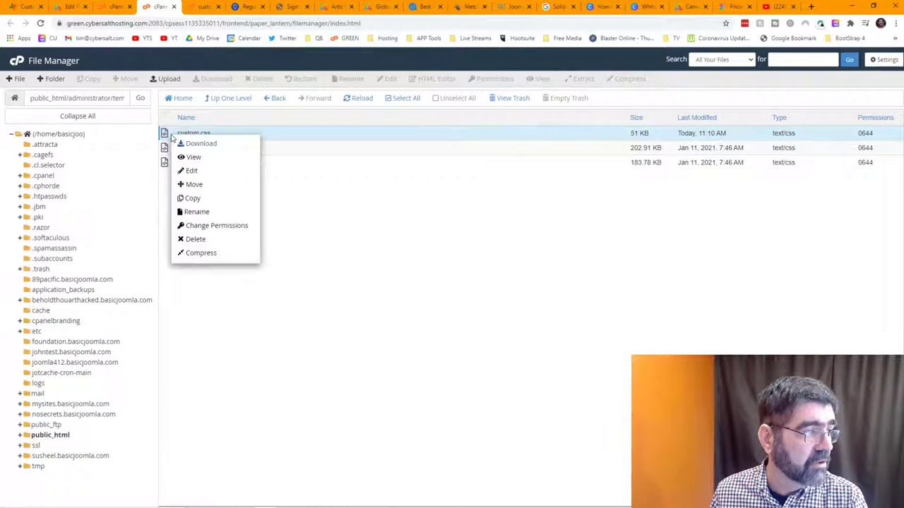
click(192, 170)
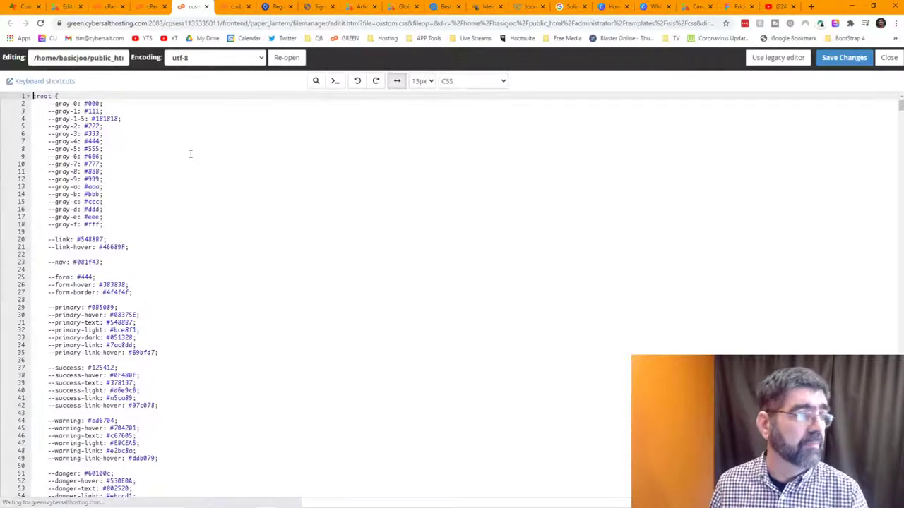
click(190, 154)
key(ctrl+a)
key(Delete)
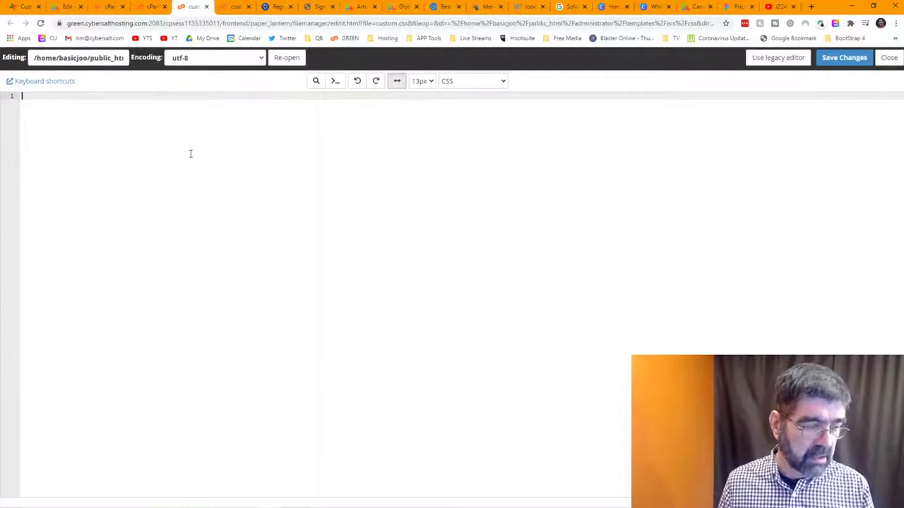
click(833, 57)
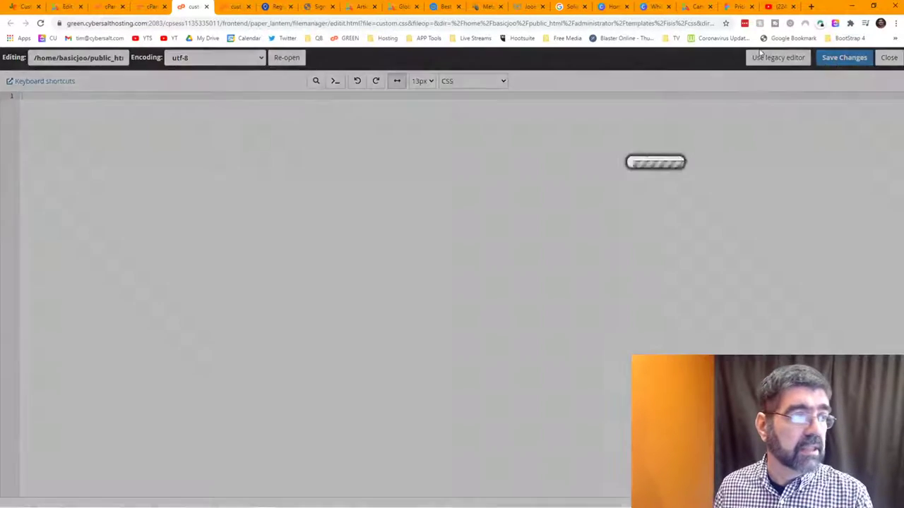
- Return to the Joomla Edit Profile page and reload it with the emptied admin stylesheet
click(73, 8)
click(41, 24)
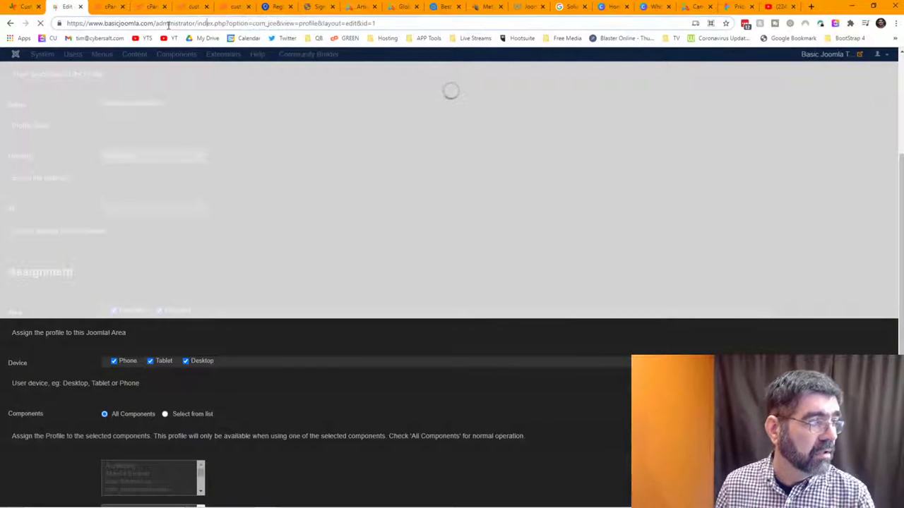
key(Return)
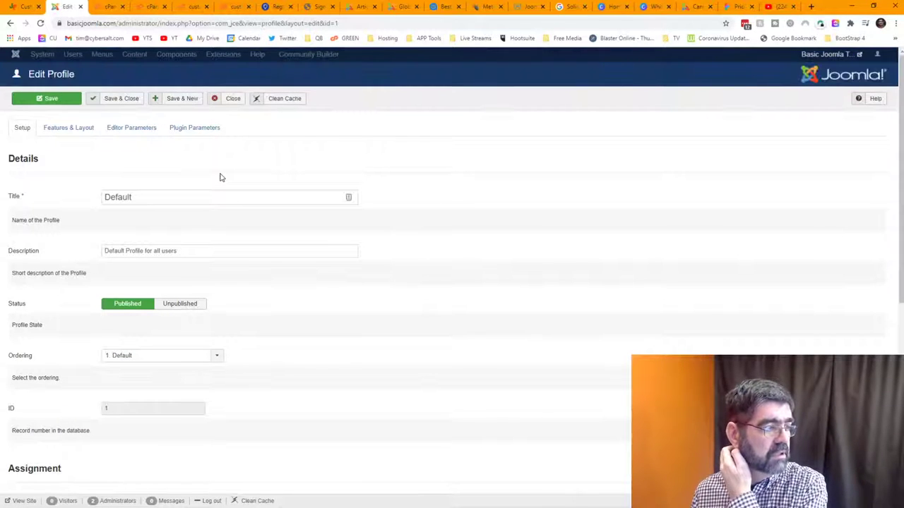
- Examine the profile's plugin parameters for media and embed options, including the IFrames plugin settings
click(195, 129)
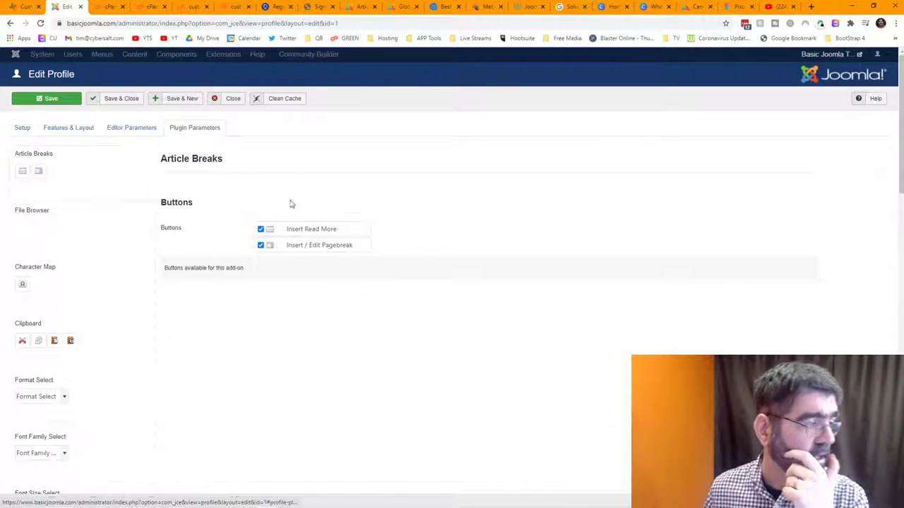
scroll(285, 200, down, 2)
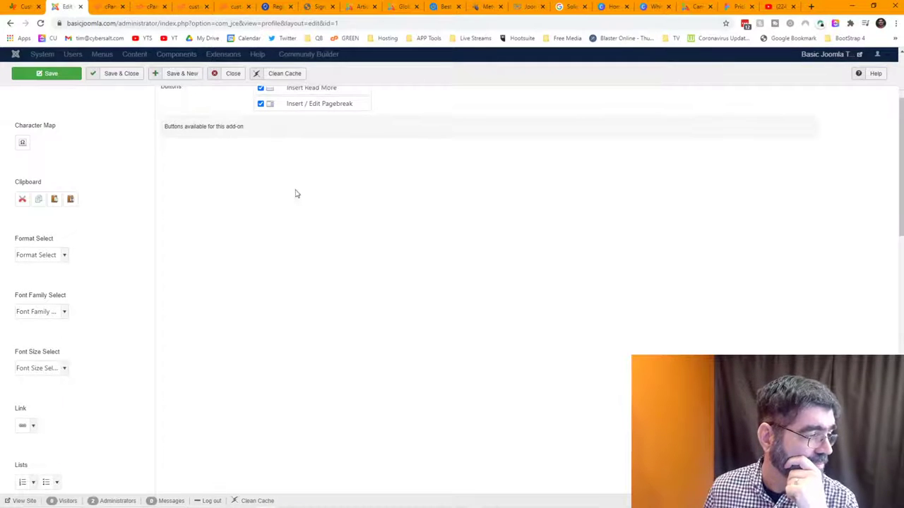
scroll(297, 193, down, 2)
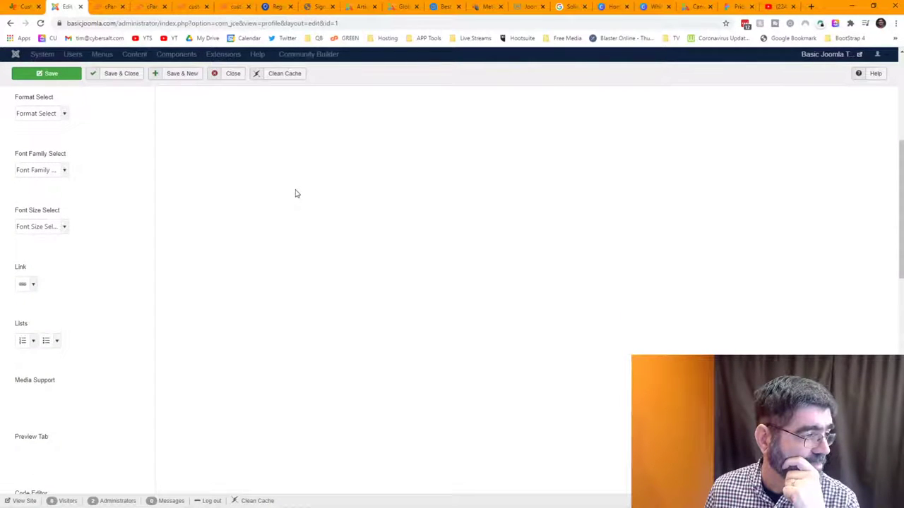
scroll(297, 194, down, 1)
scroll(296, 193, down, 2)
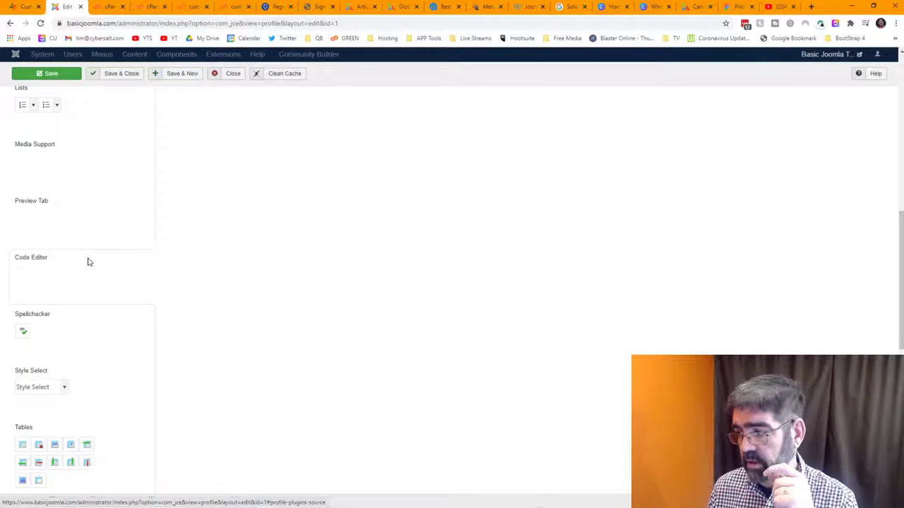
scroll(163, 260, down, 5)
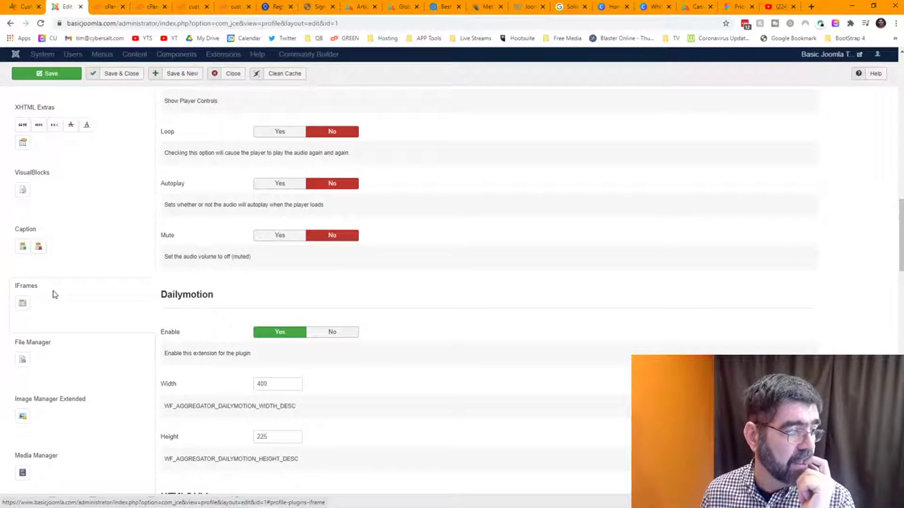
scroll(212, 255, up, 1)
scroll(216, 260, down, 6)
scroll(216, 258, down, 2)
scroll(216, 259, up, 15)
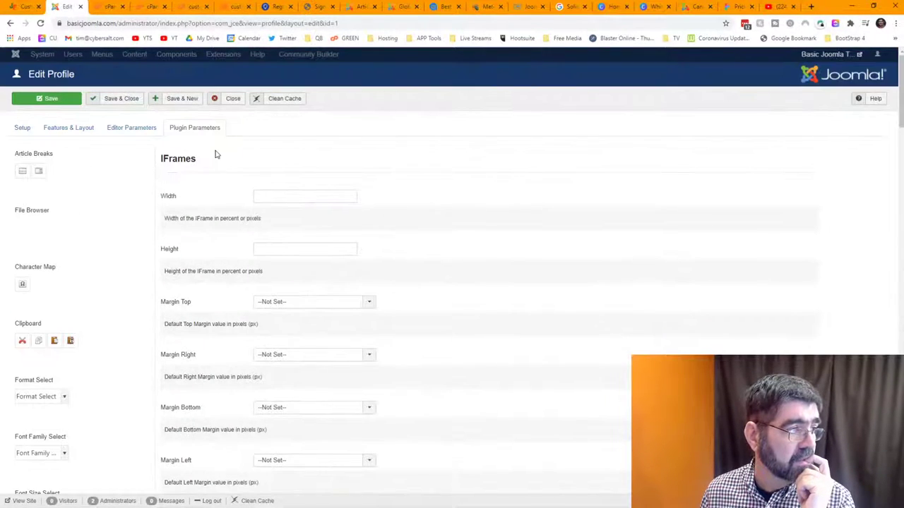
- Examine the Advanced editor parameters for prohibited elements, prohibited attributes, attribute values and extended elements
click(132, 128)
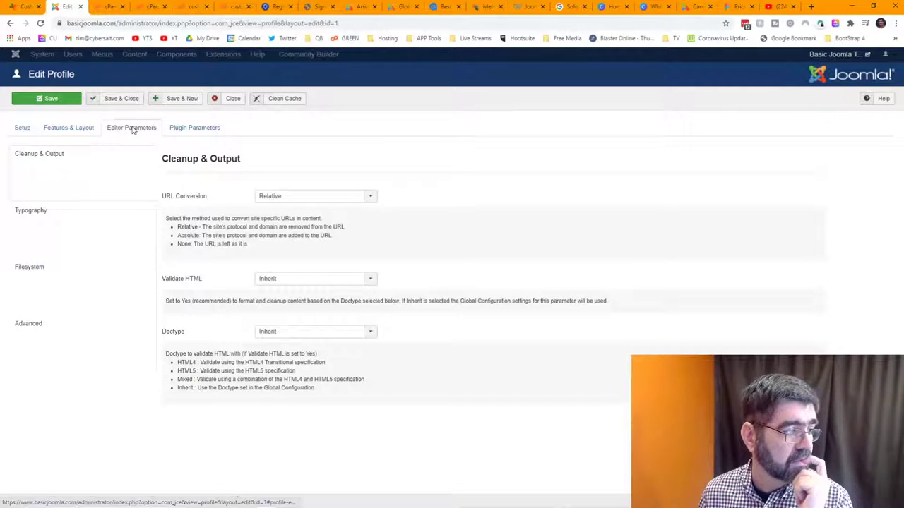
click(57, 322)
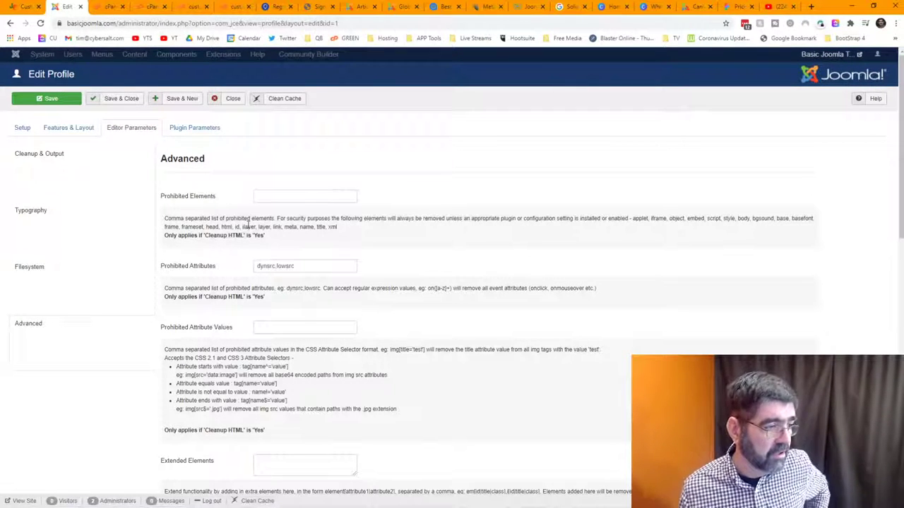
scroll(306, 221, down, 2)
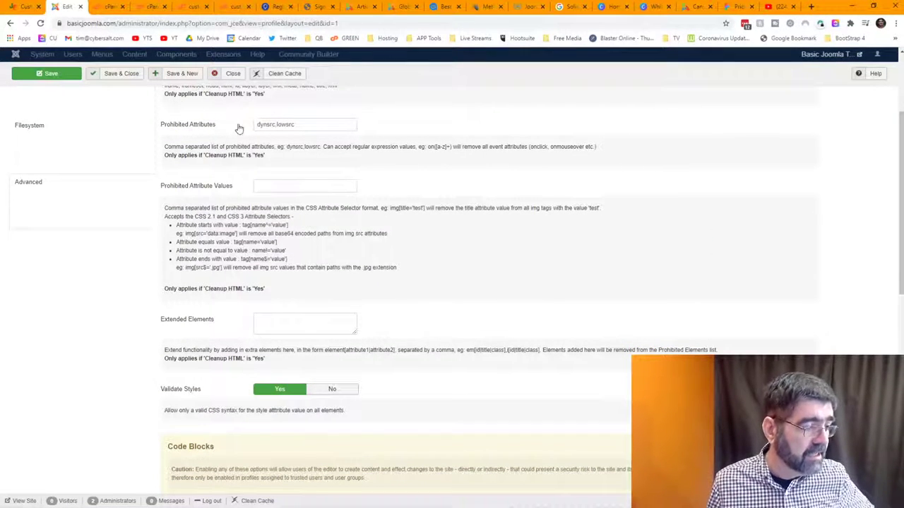
scroll(234, 185, down, 3)
scroll(235, 185, up, 2)
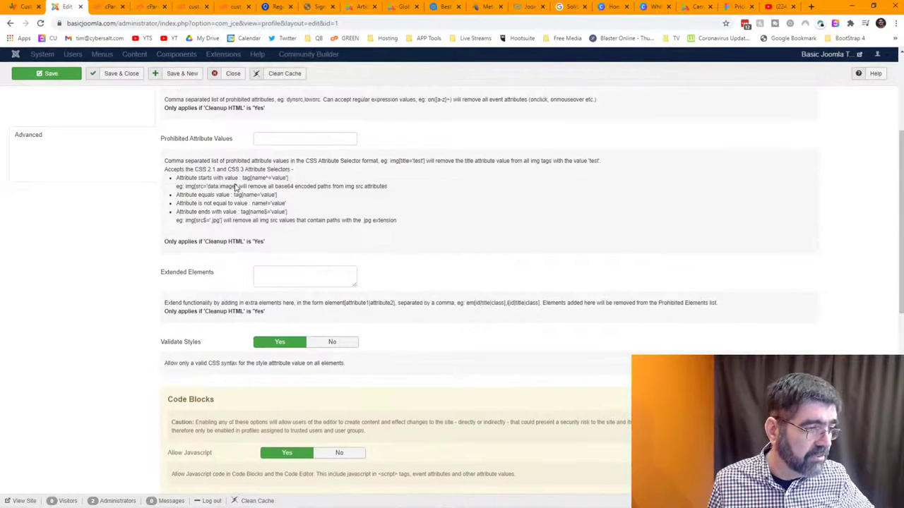
scroll(235, 185, up, 4)
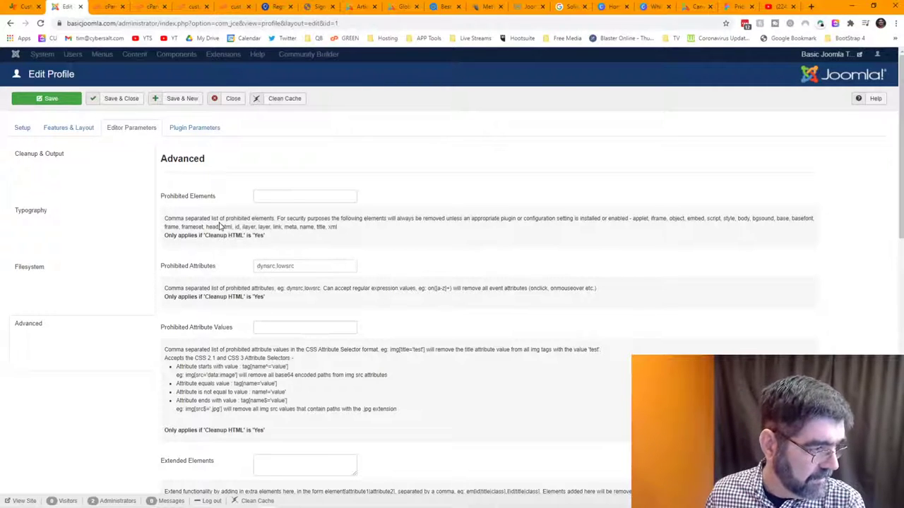
scroll(227, 226, down, 2)
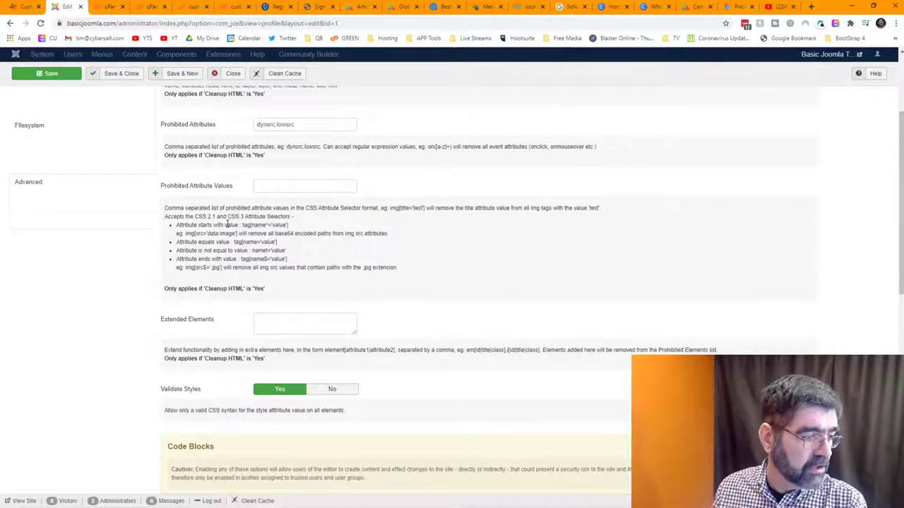
scroll(227, 224, up, 2)
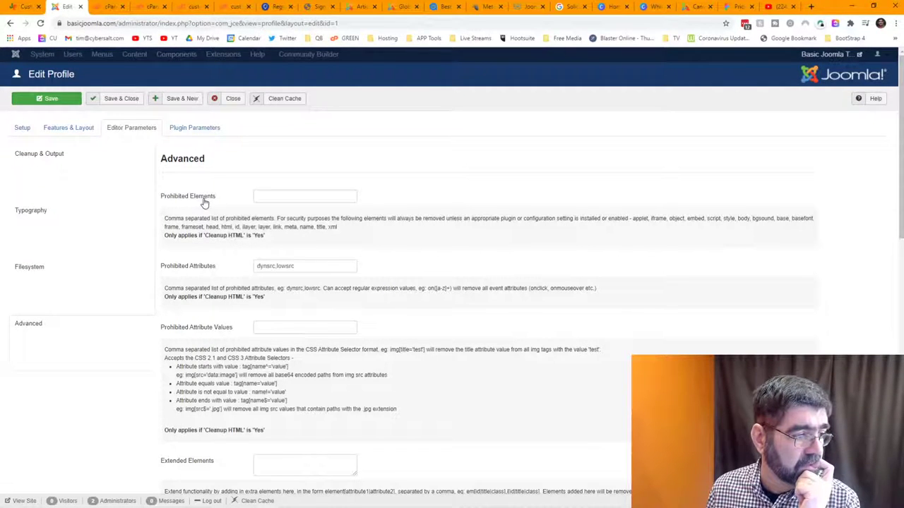
scroll(204, 202, down, 2)
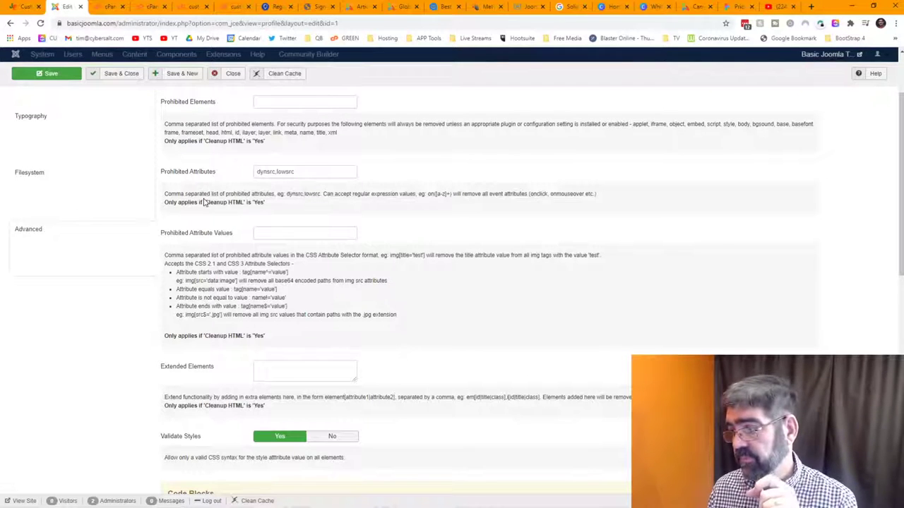
scroll(204, 203, up, 2)
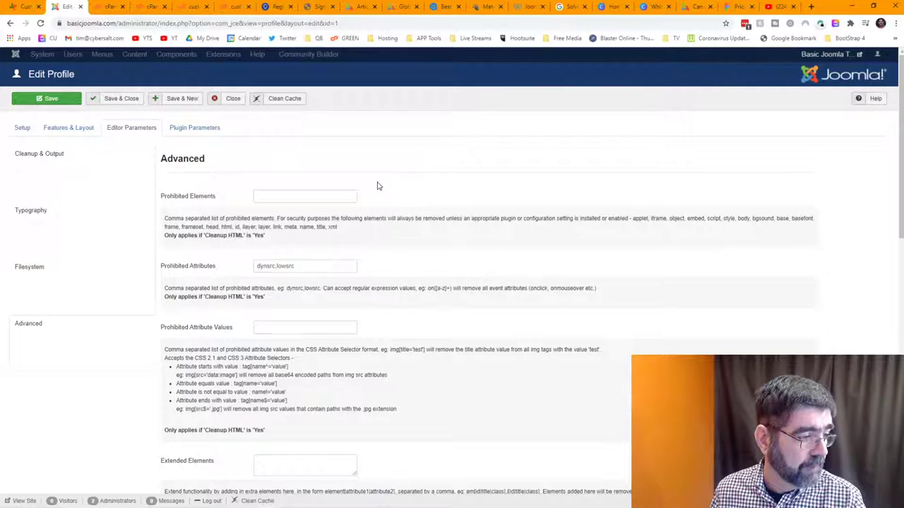
- Review the Advanced editor parameters for Code Blocks, Protect Shortcode, word count and object resizing
scroll(377, 186, down, 5)
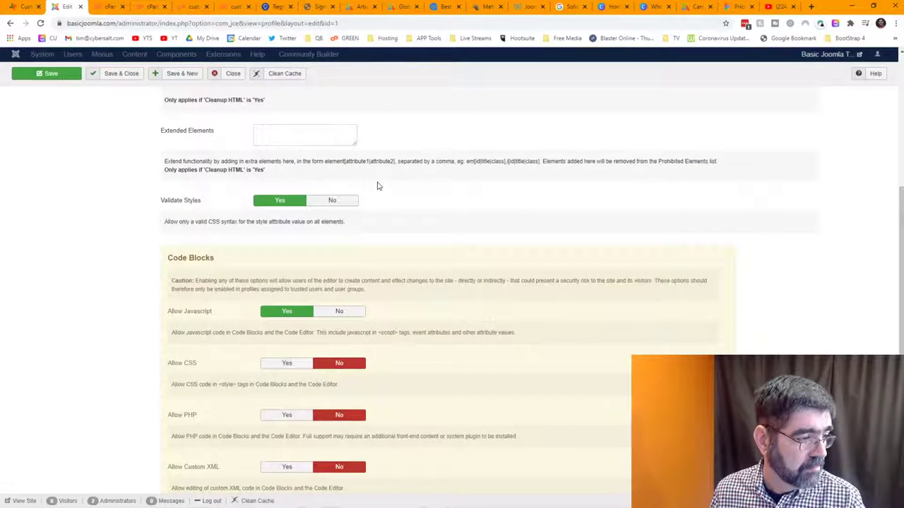
scroll(377, 186, down, 2)
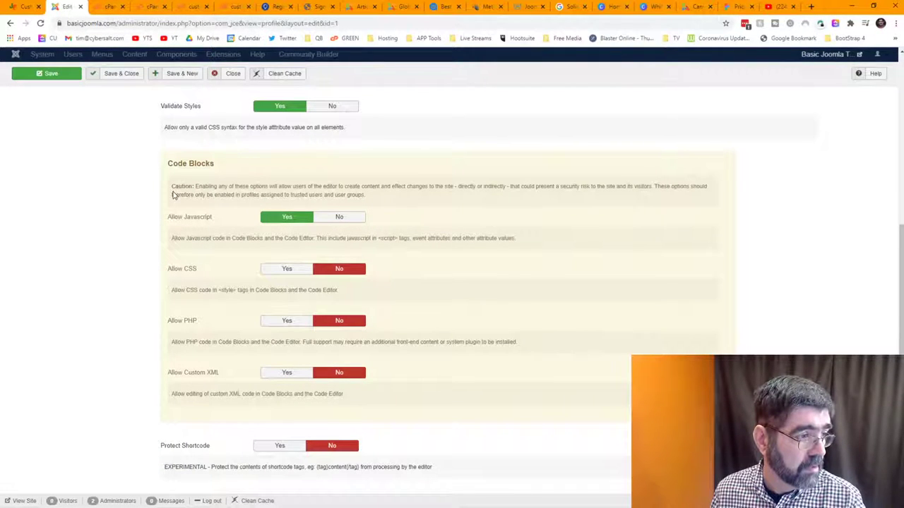
scroll(174, 195, down, 3)
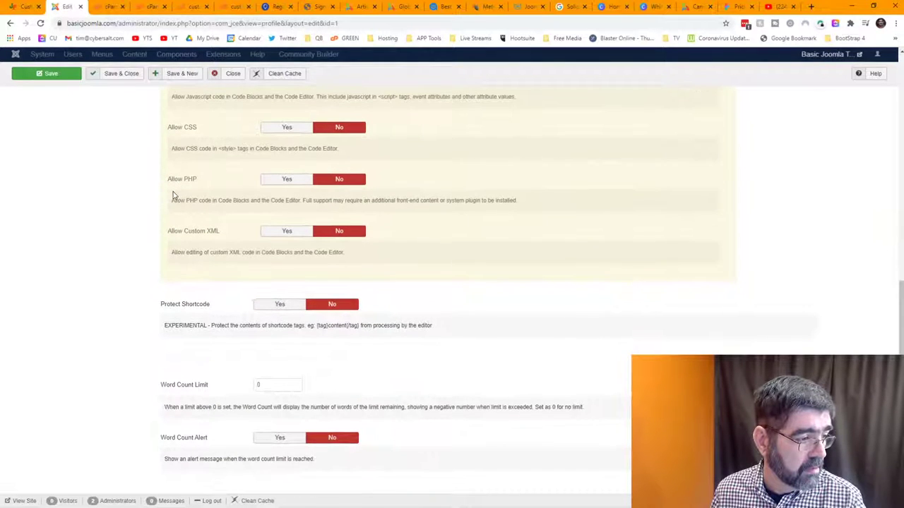
scroll(174, 195, down, 2)
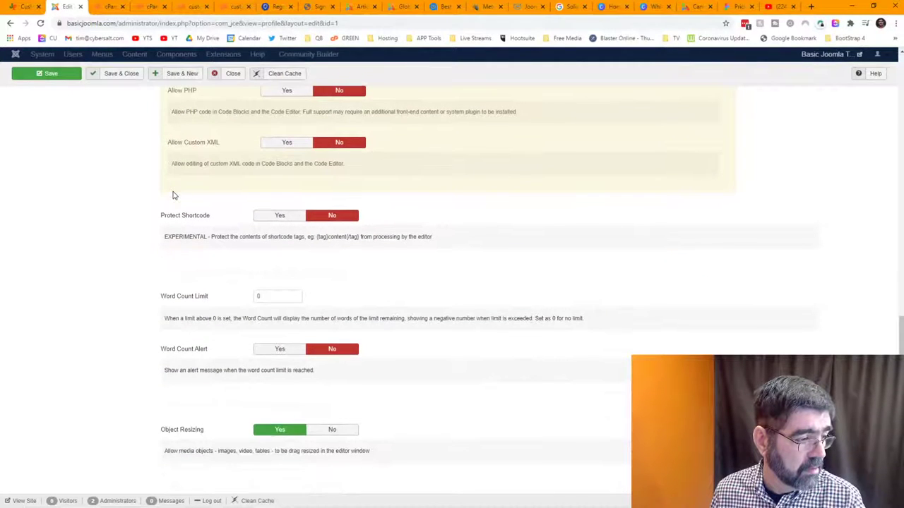
scroll(174, 196, up, 15)
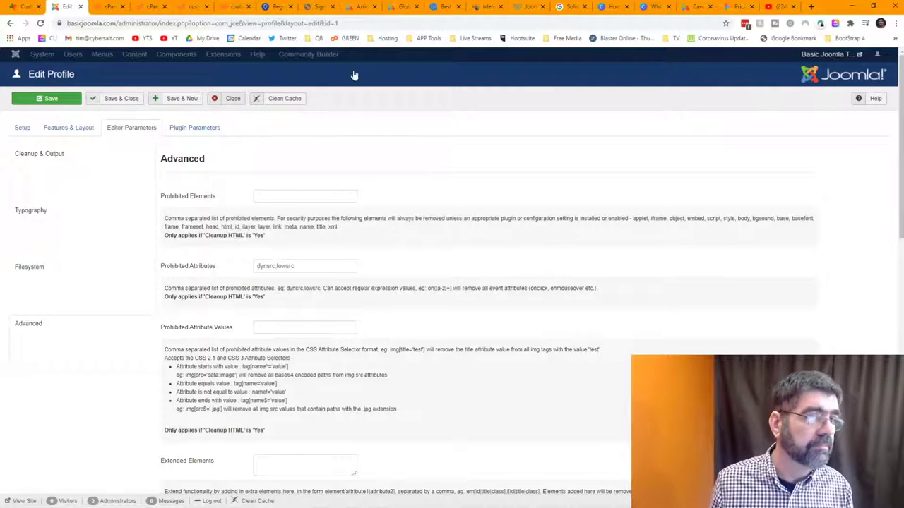
- Close the Default profile without saving and switch to the Regular Labs extensions page
click(230, 98)
click(280, 10)
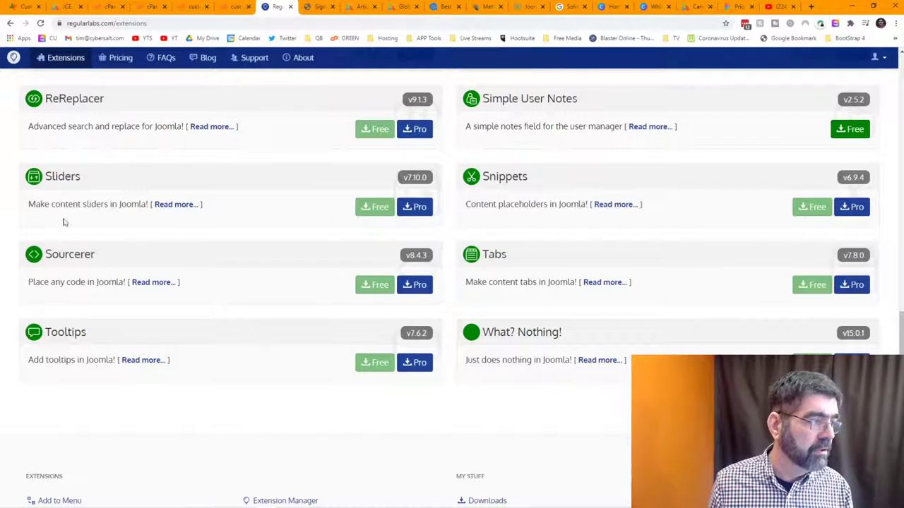
- View the Sourcerer extension page and check Sourcerer's entry in the site's Regular Labs Extension Manager
click(63, 253)
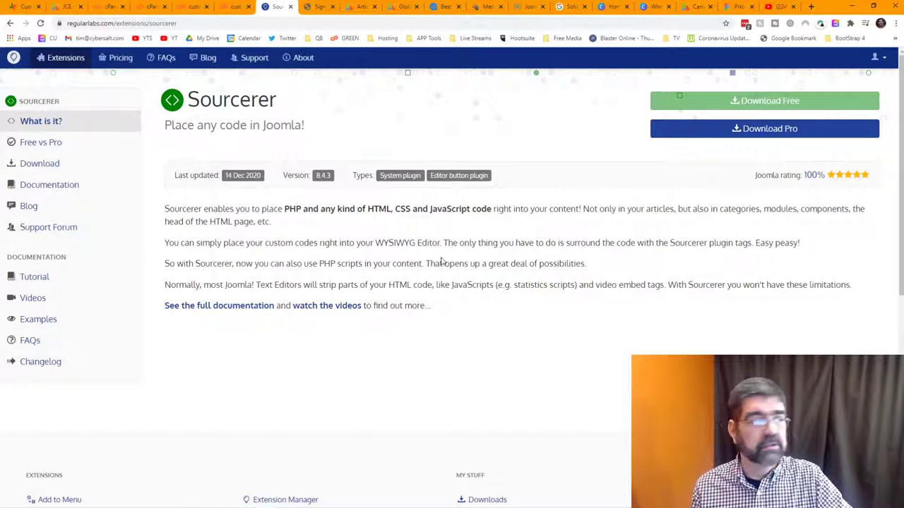
click(68, 9)
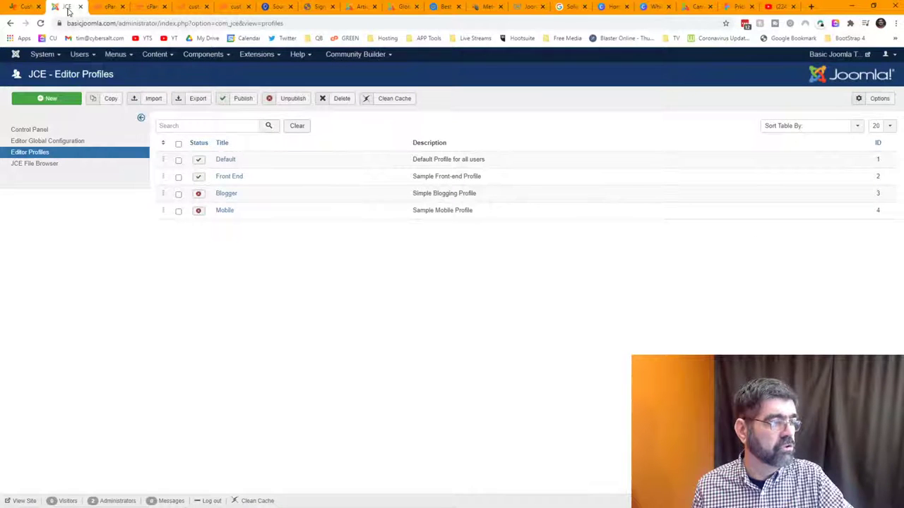
click(203, 54)
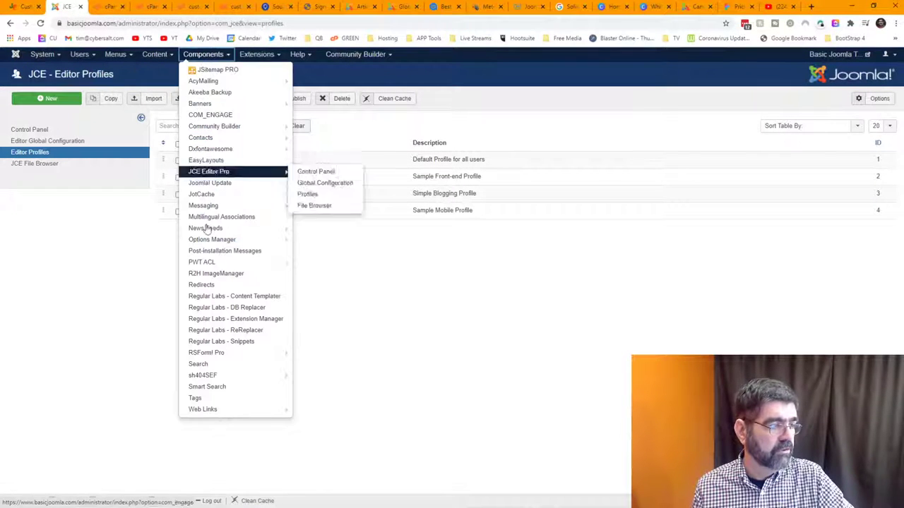
click(229, 319)
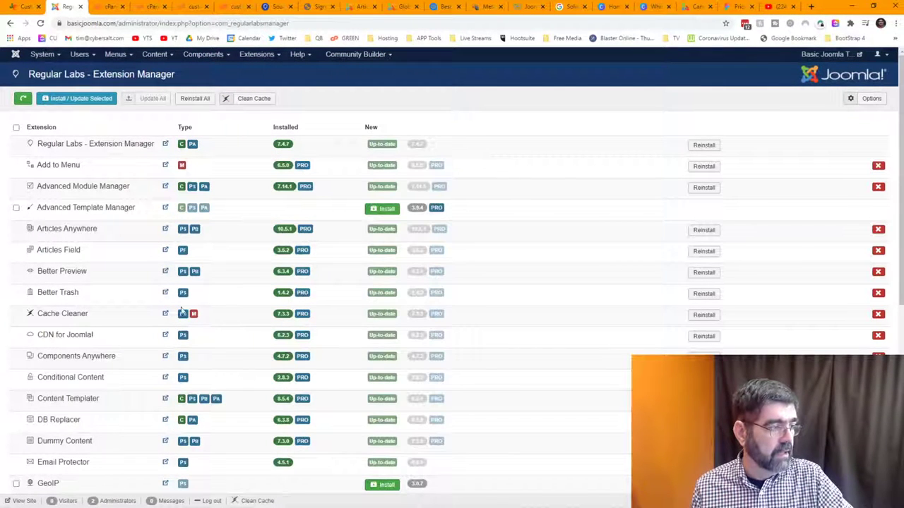
scroll(111, 303, down, 2)
scroll(111, 302, down, 5)
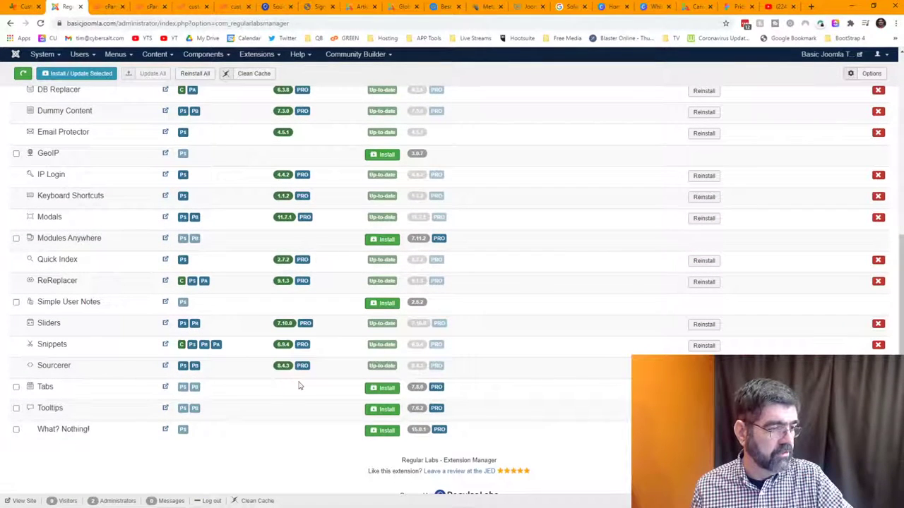
- Start a new article in the Joomla administrator and bring its content editor into view
click(155, 56)
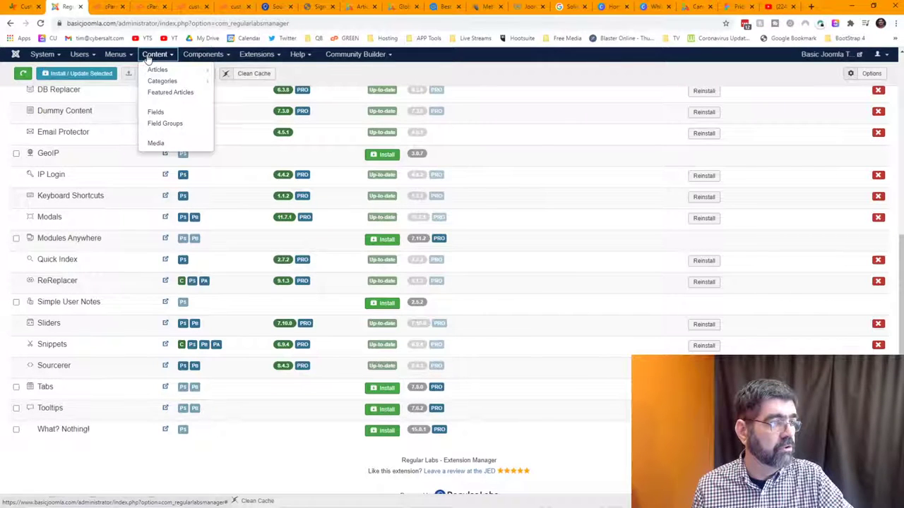
mouse_move(157, 69)
click(224, 72)
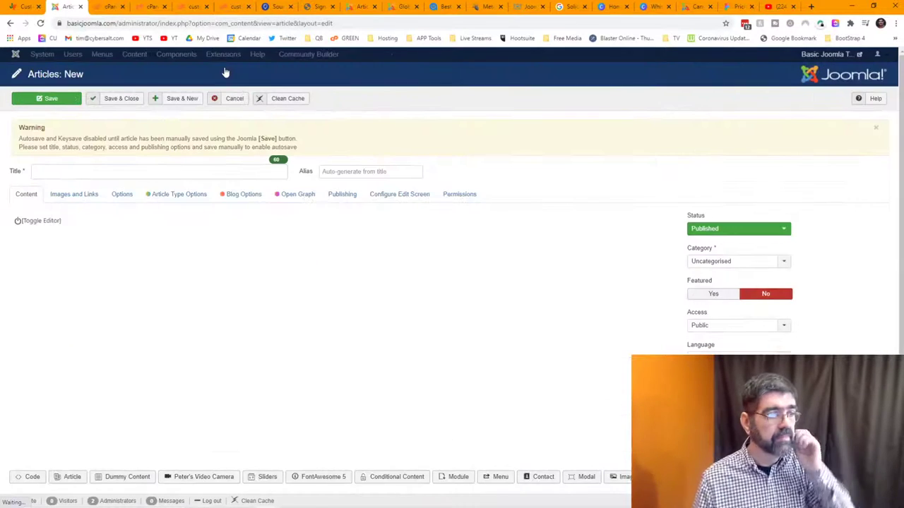
scroll(321, 220, down, 2)
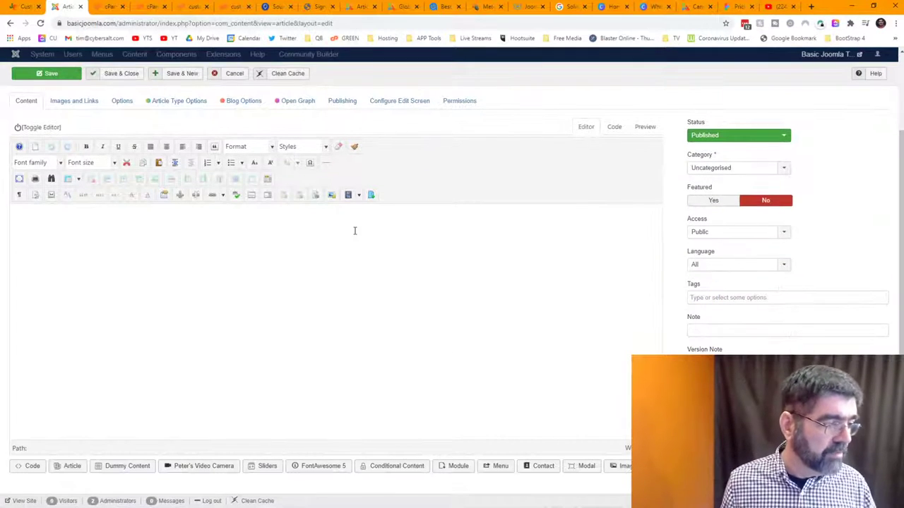
- Insert the YouTube iframe embed code, 560 by 315, into the article as a Sourcerer code block
click(24, 470)
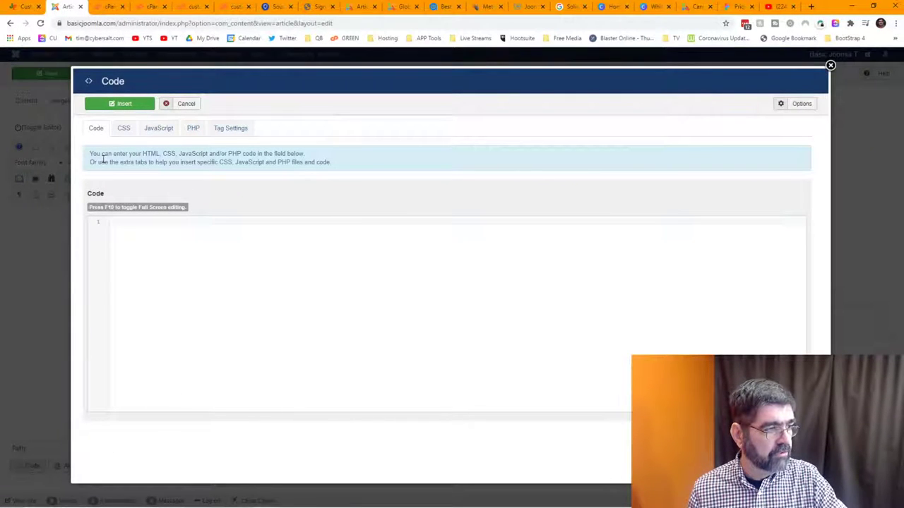
click(147, 220)
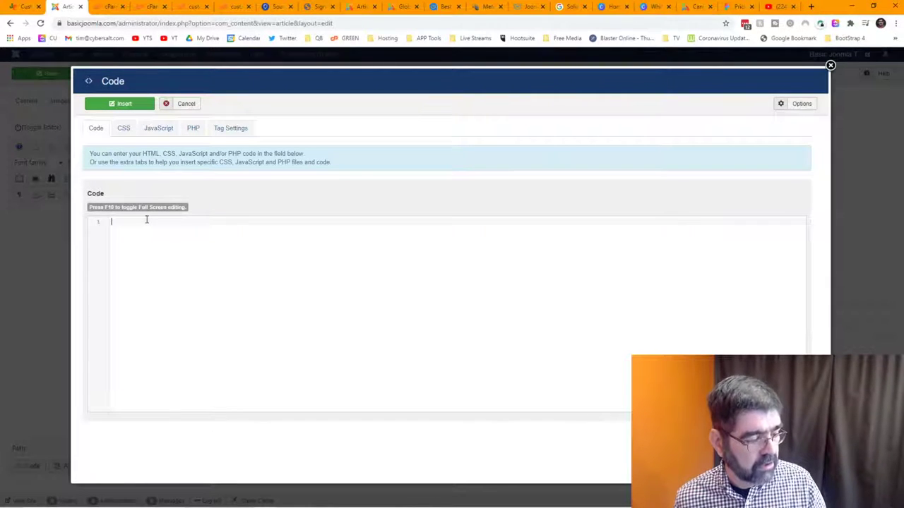
text(<iframe width="560" height="315" src="https://www.youtube.com/embed/cEY9UaVmI90" frameborder="0" allow="accelerometer; autoplay; clipboard-write; encrypted-media; gyroscope; picture-in-picture" allowfullscreen></iframe>)
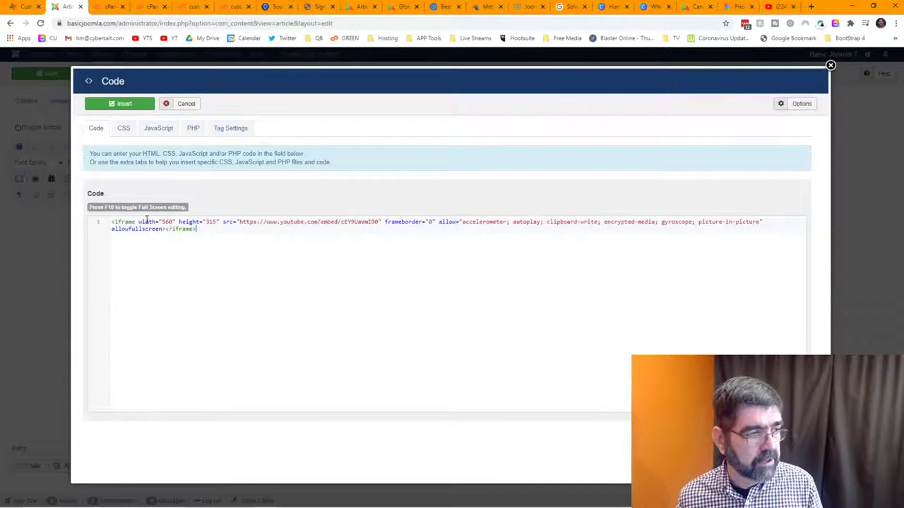
click(121, 104)
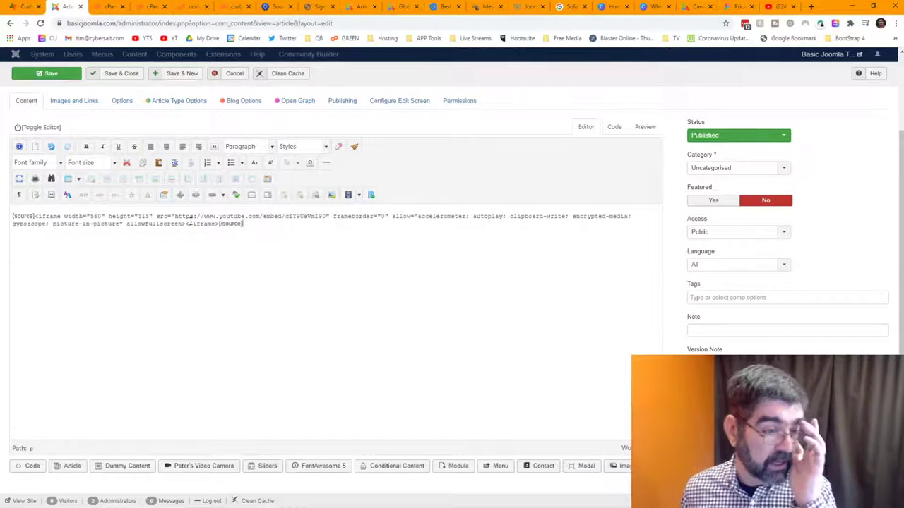
- Check the inserted block in the article's code view, title the article "testing" and save it
key(F5)
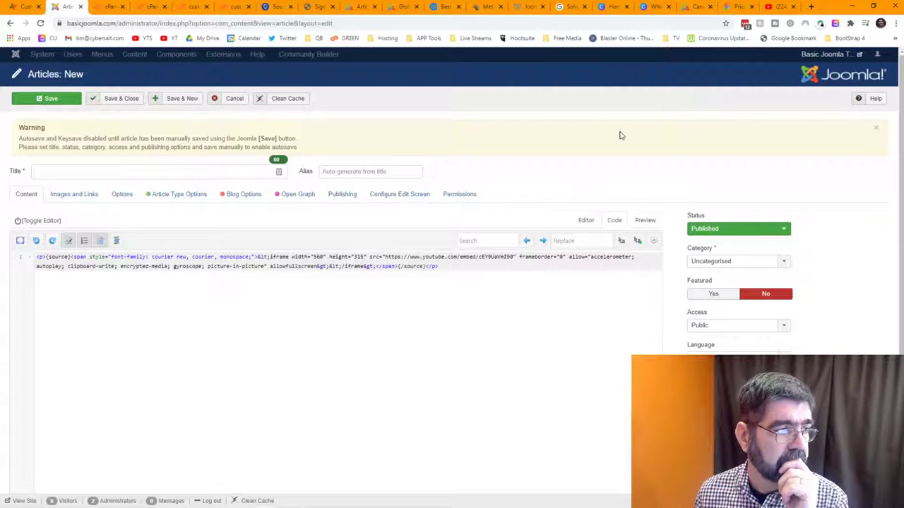
click(587, 222)
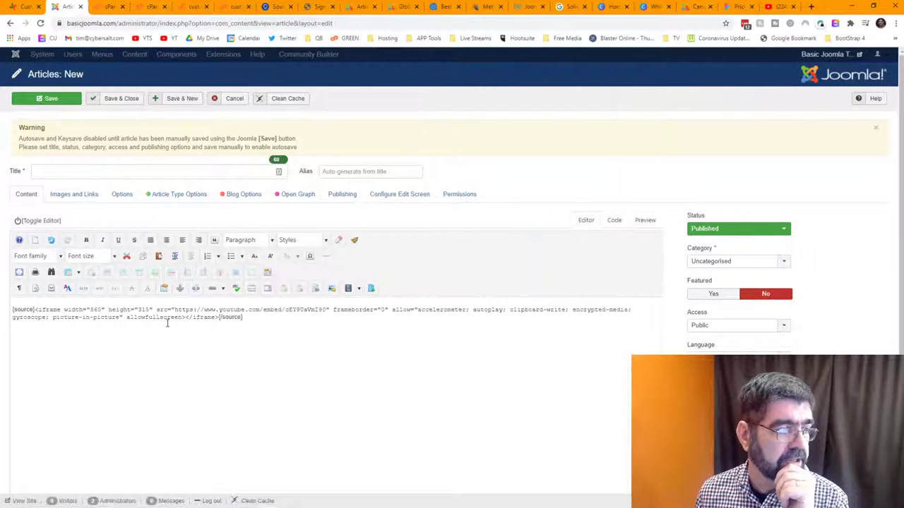
click(80, 172)
text(testing)
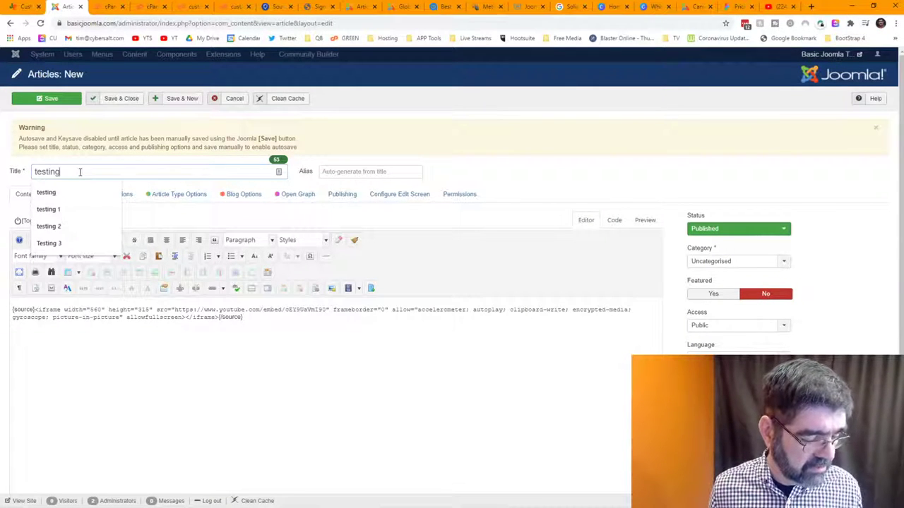
key(Escape)
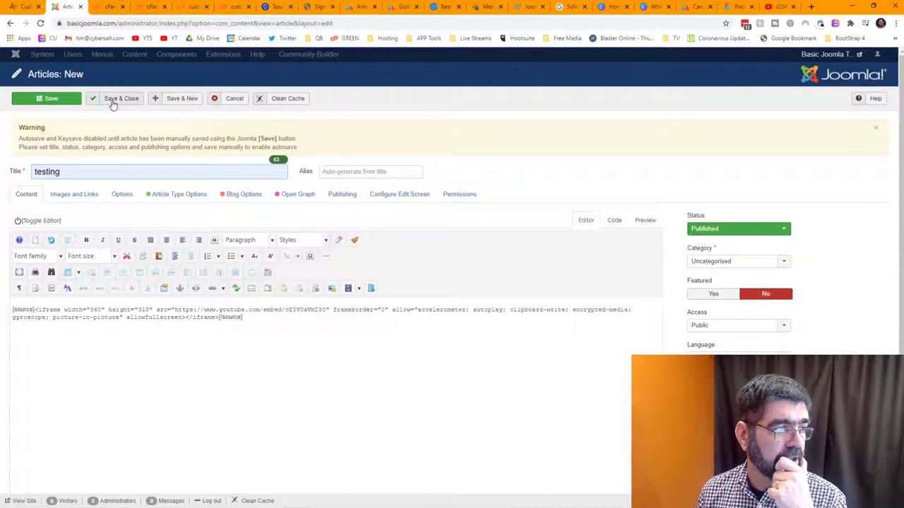
click(51, 99)
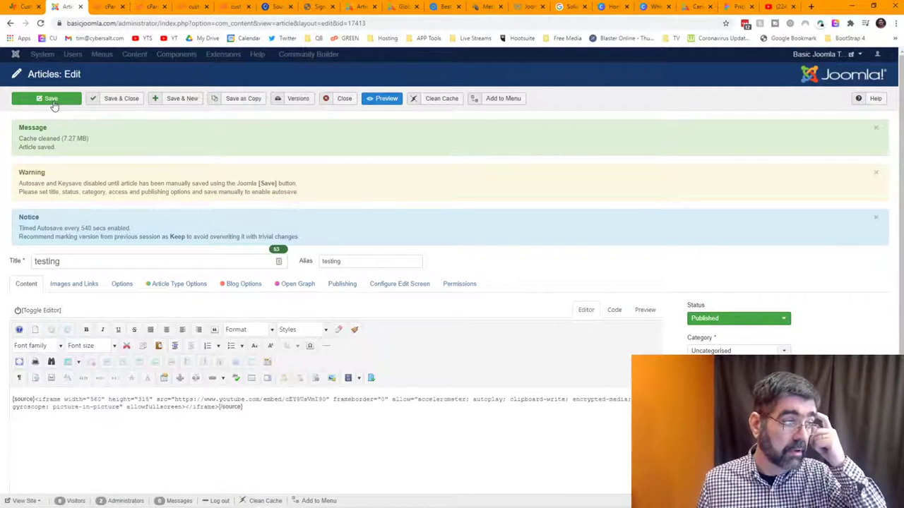
- Paste the raw YouTube iframe code below the Sourcerer block in code view and inspect the embedded video's IFrames settings
scroll(304, 208, down, 2)
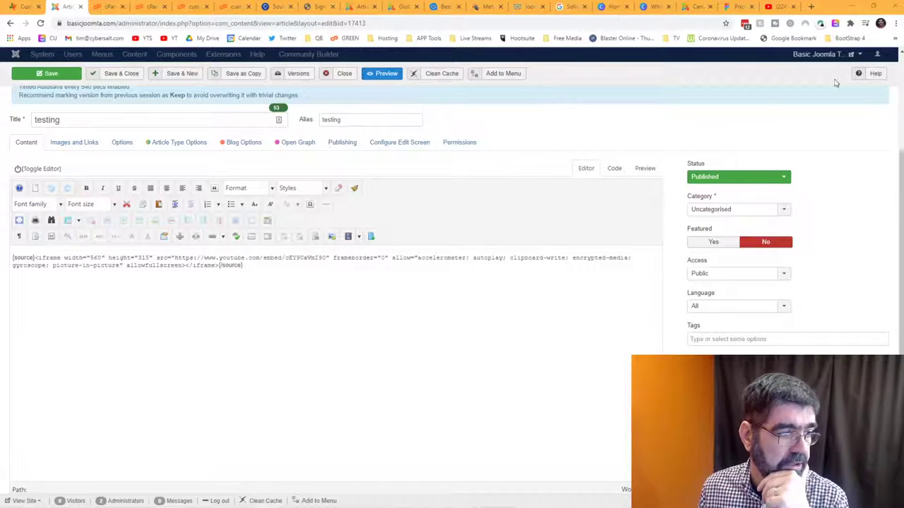
click(397, 269)
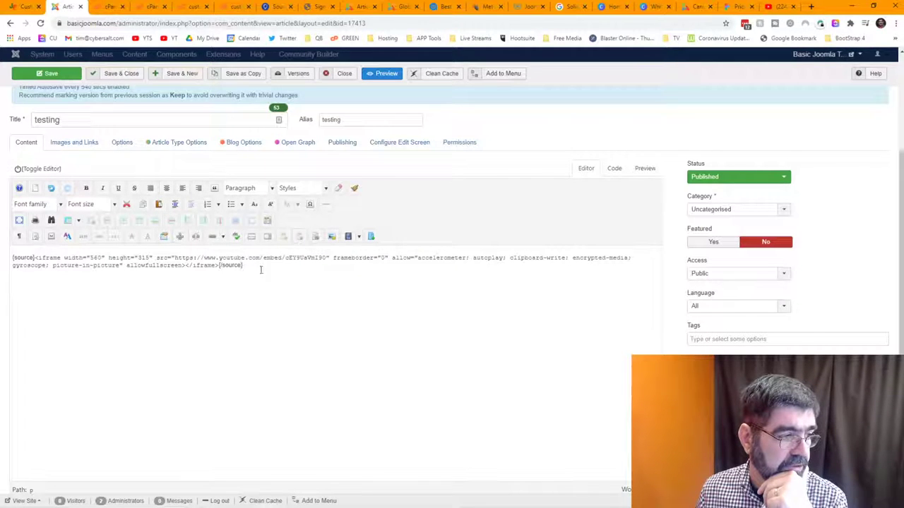
click(614, 168)
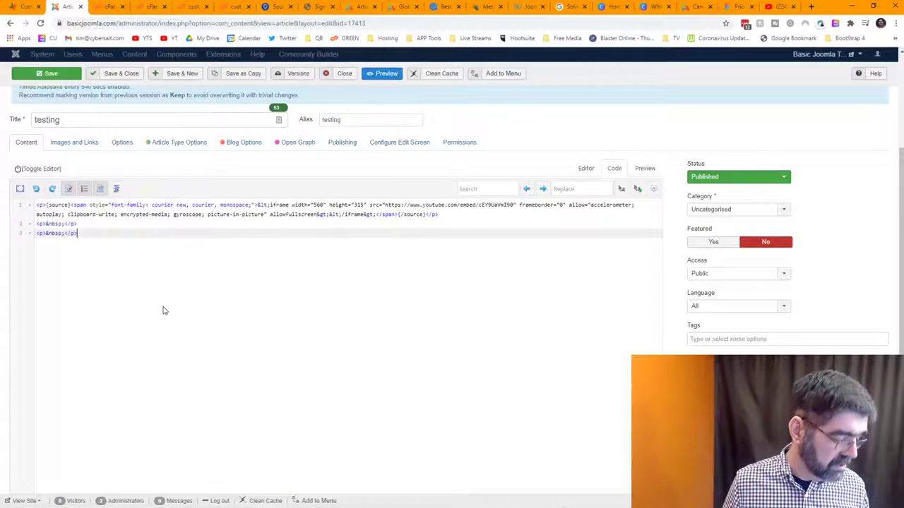
text(<iframe width="560" height="315" src="https://www.youtube.com/embed/cEY9UaVmI90" frameborder="0" allow="accelerometer; autoplay; clipboard-write; encrypted-media; gyroscope; picture-in-picture" allowfullscreen></iframe>)
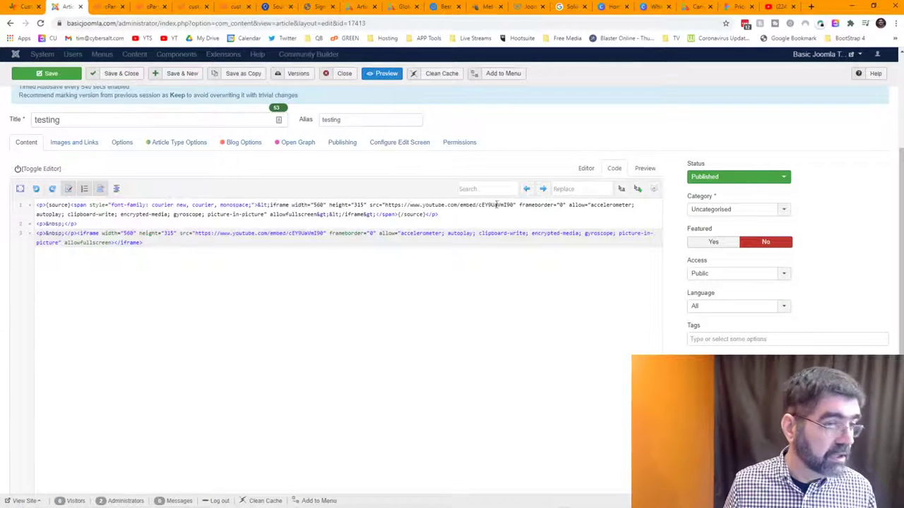
click(579, 171)
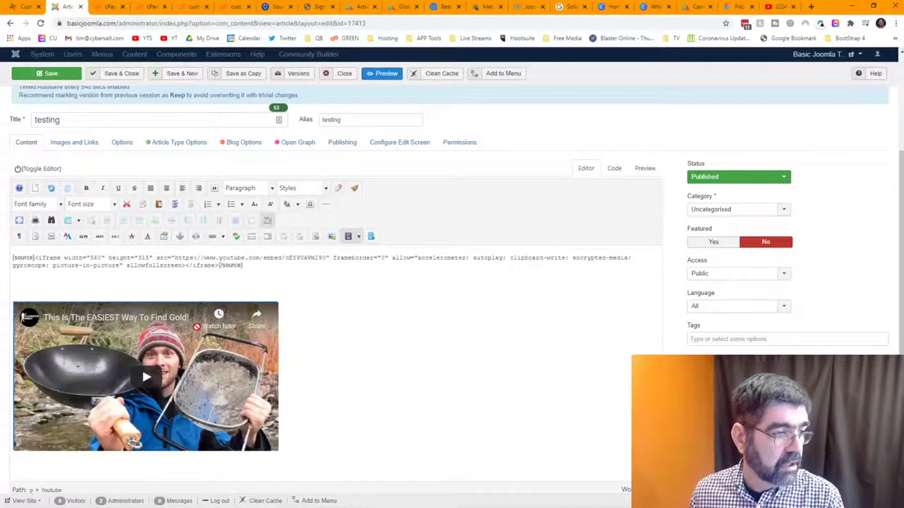
click(268, 223)
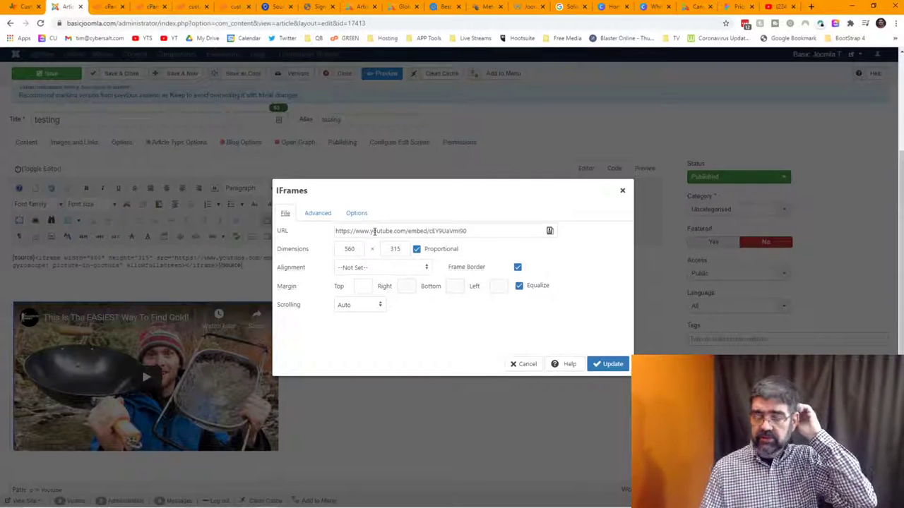
click(524, 364)
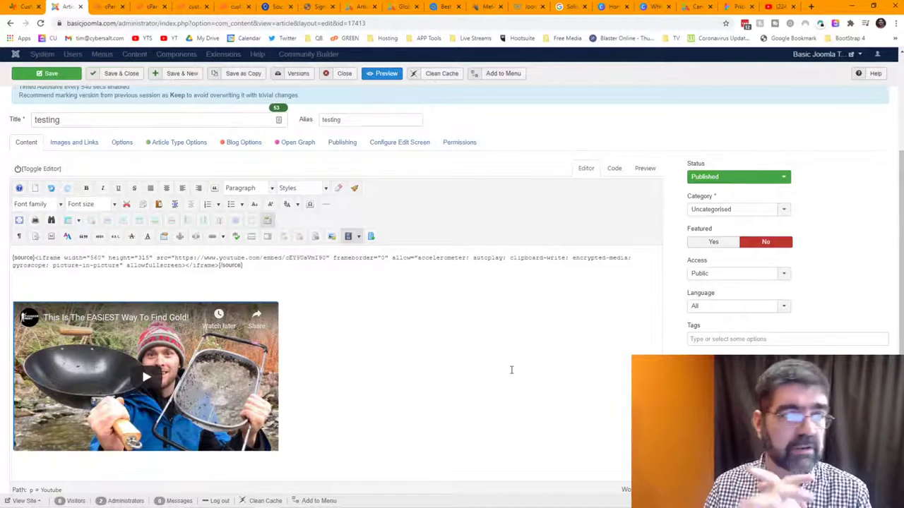
- Close the testing article without saving the added iframe and trash the article
click(344, 74)
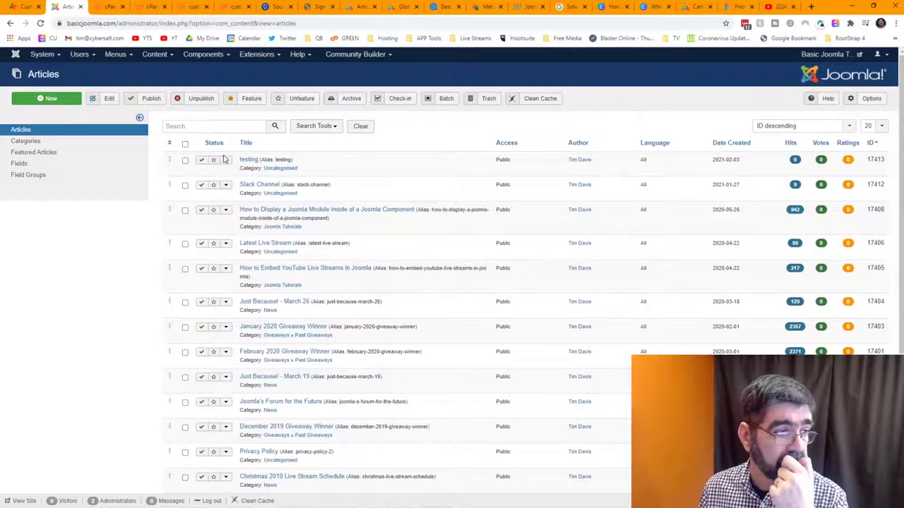
click(185, 161)
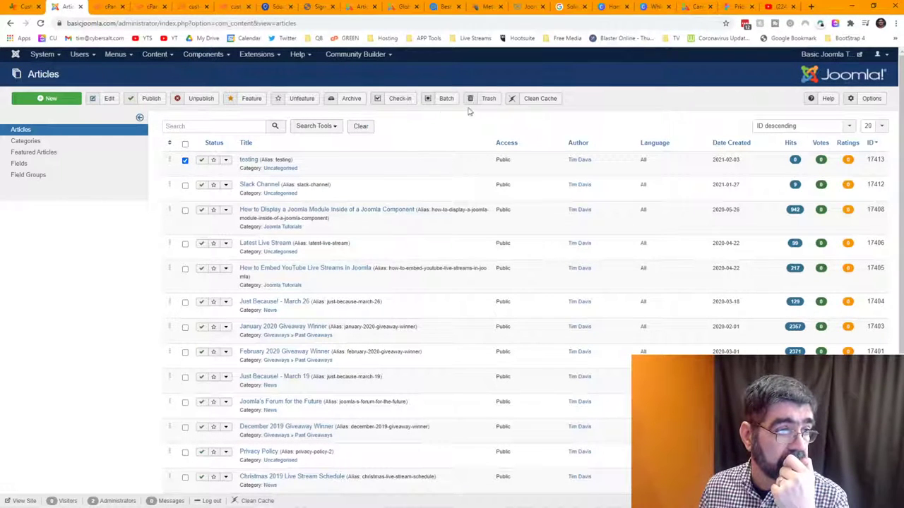
click(487, 99)
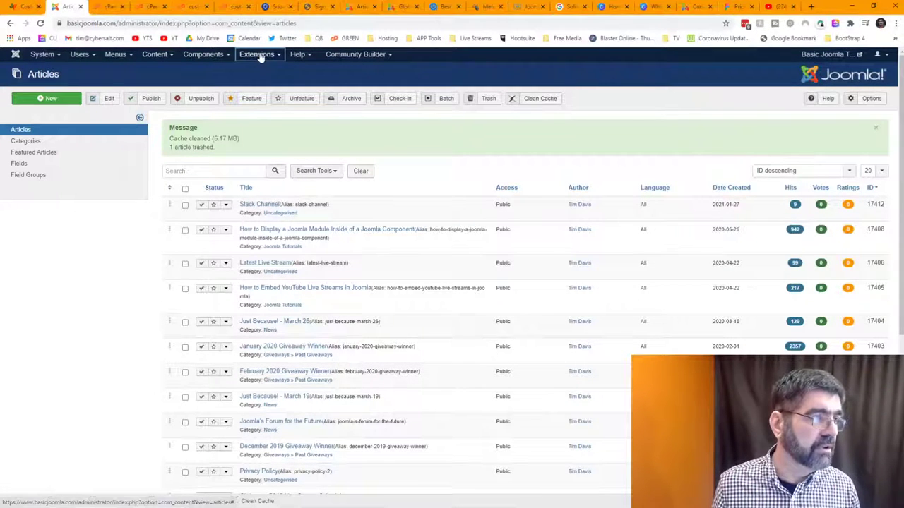
- Search the site's plugins for "mce" and open the Editor - TinyMCE plugin
click(261, 56)
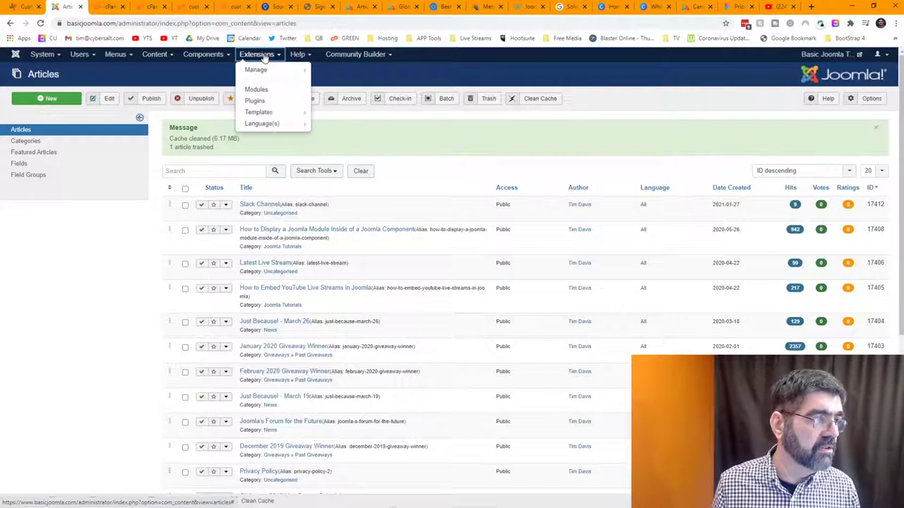
click(254, 100)
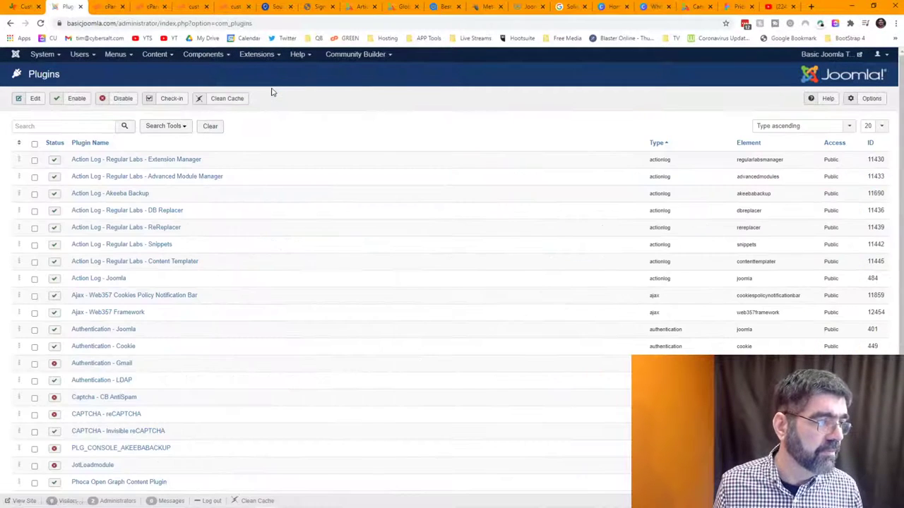
click(76, 127)
text(mce)
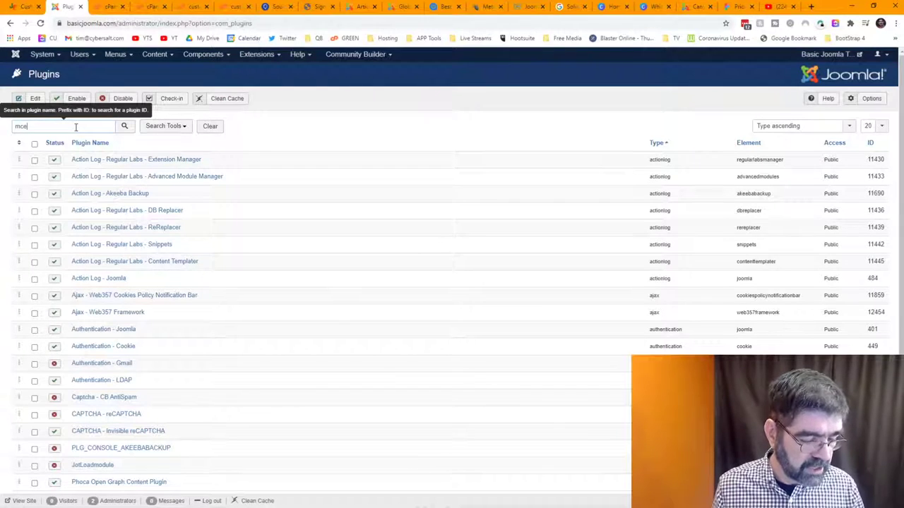
key(Return)
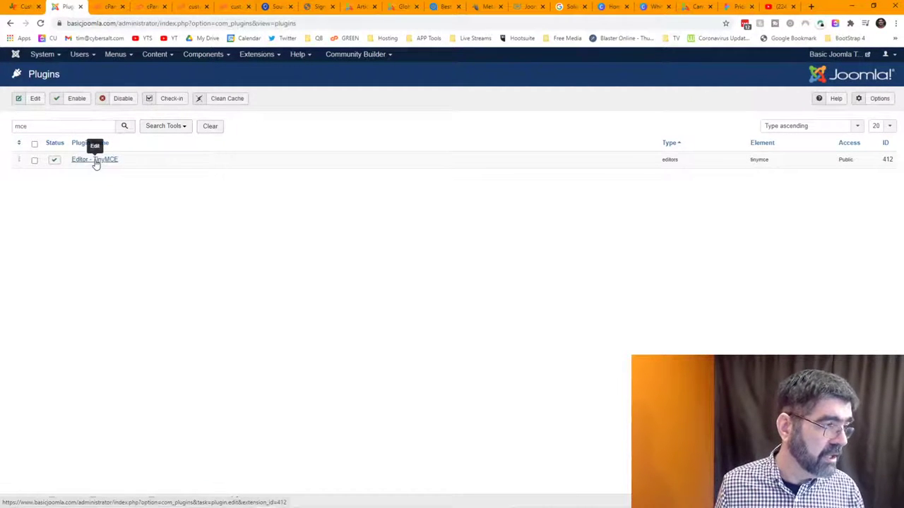
click(95, 162)
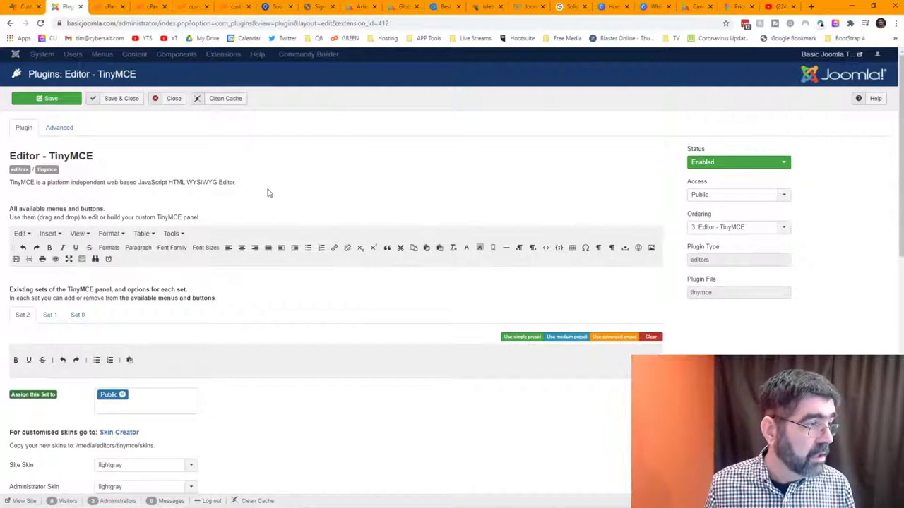
- Examine the TinyMCE plugin's Use Joomla Text Filter and Prohibited Elements settings
click(64, 134)
click(24, 133)
scroll(339, 224, down, 3)
scroll(339, 224, down, 2)
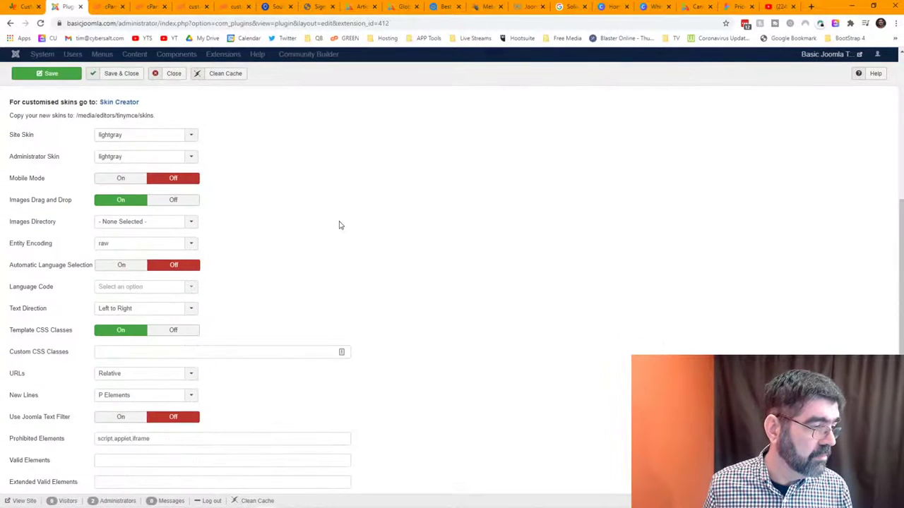
scroll(338, 224, down, 2)
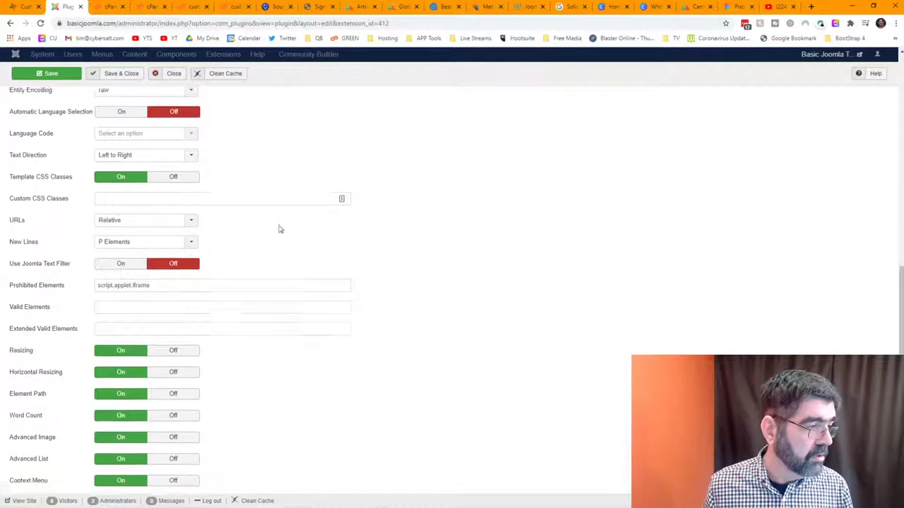
scroll(296, 228, down, 1)
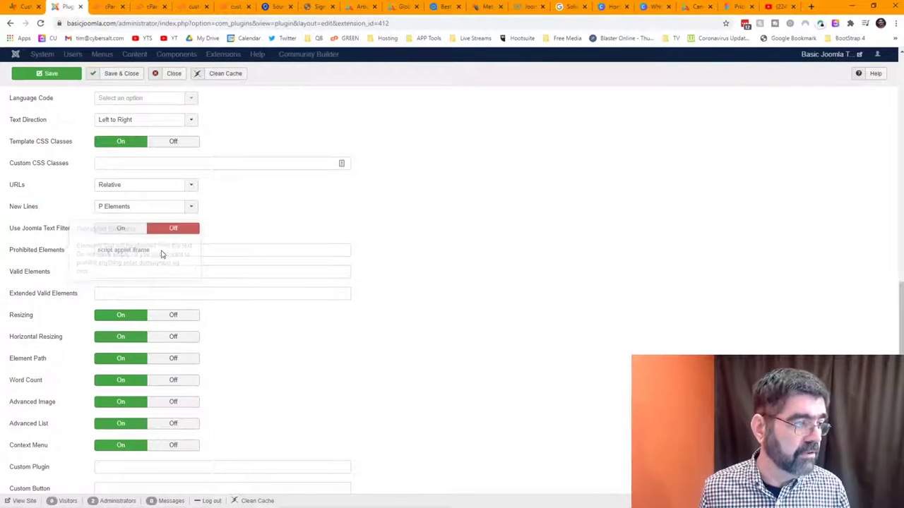
- Remove iframe from the TinyMCE plugin's Prohibited Elements and close the plugin without saving
drag(133, 250, 177, 254)
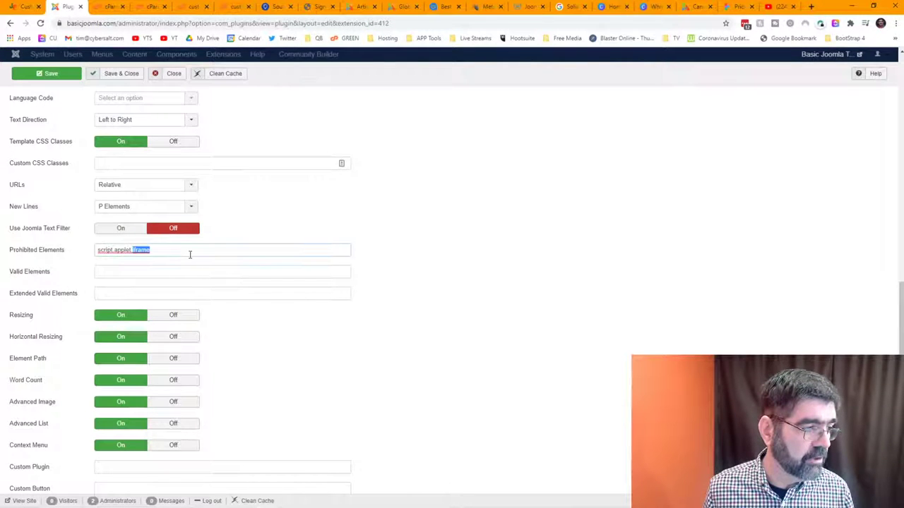
key(BackSpace)
key(BackSpace)
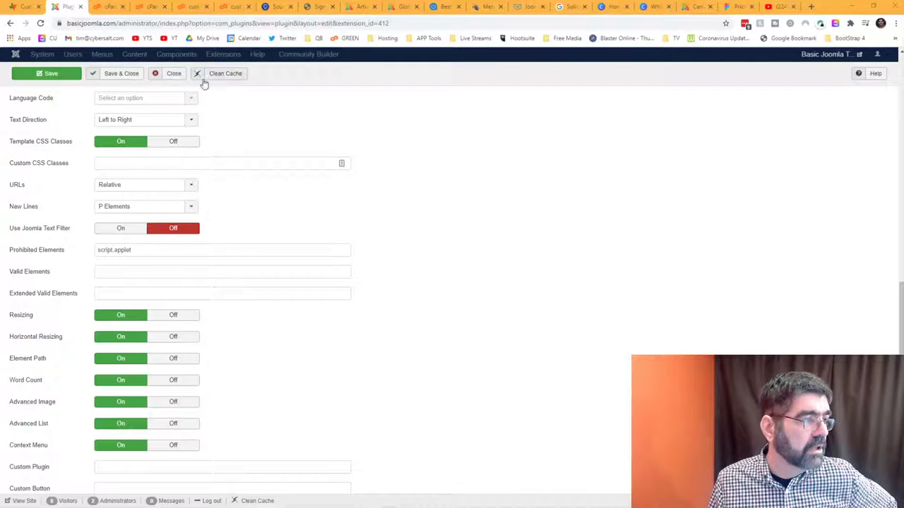
click(172, 75)
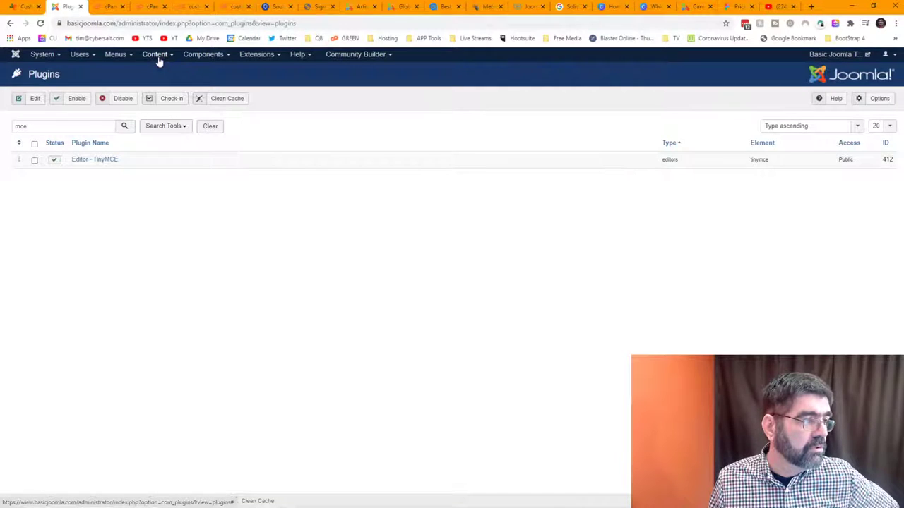
- Restore the testing article from the trashed articles to published and open it for editing
click(159, 62)
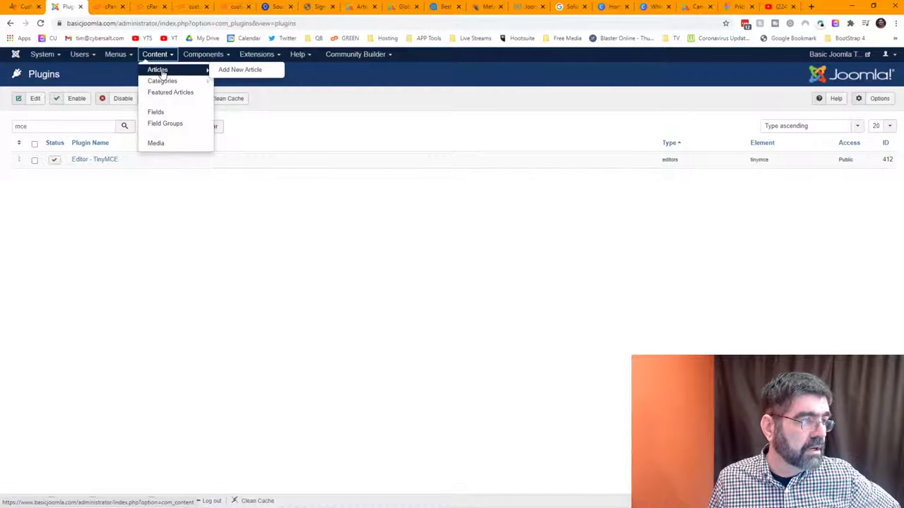
click(159, 69)
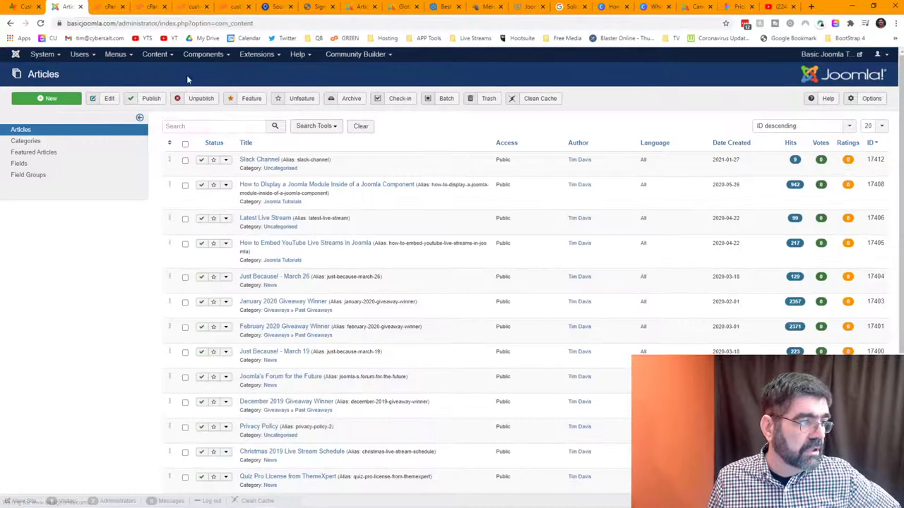
click(487, 98)
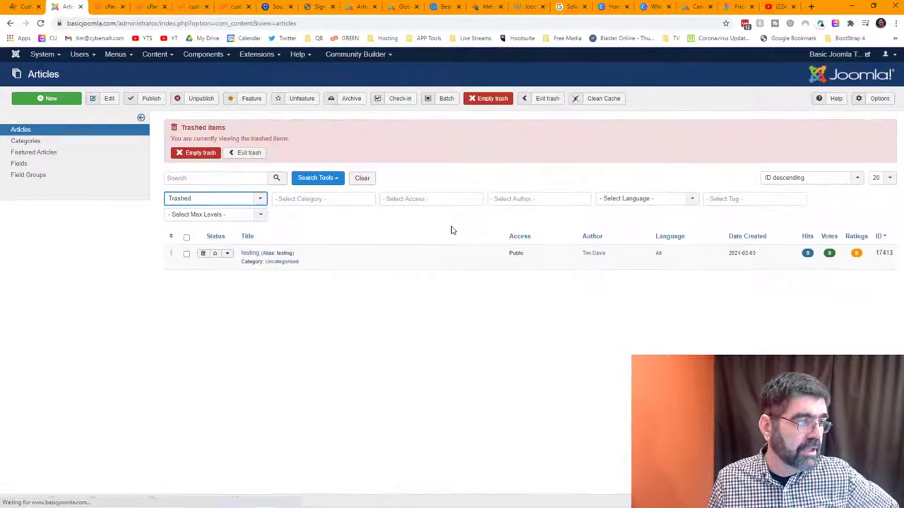
click(202, 253)
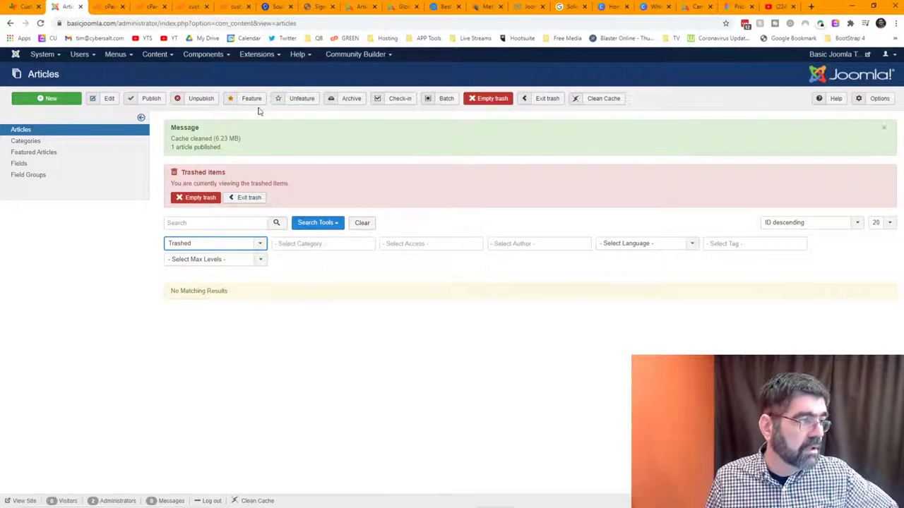
click(548, 101)
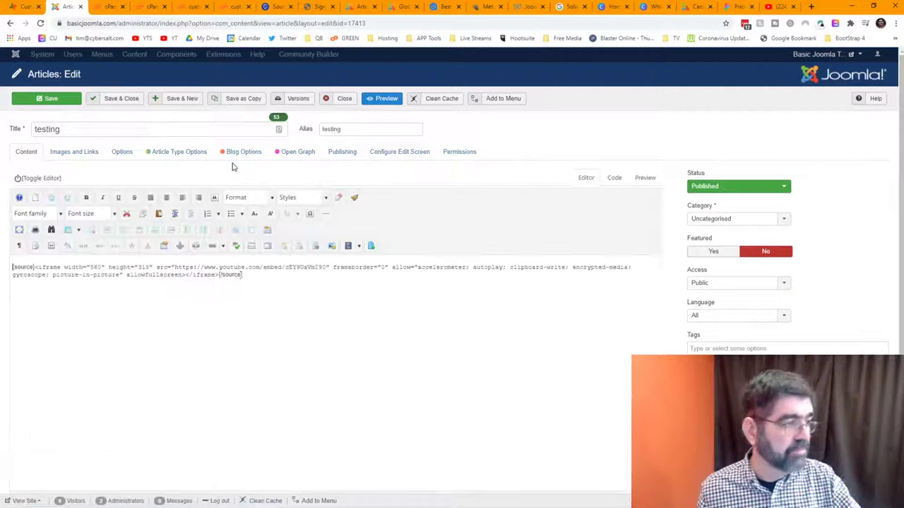
- Replace the testing article's Sourcerer block with the copied Amazon iframe code in code view and save the article
click(613, 178)
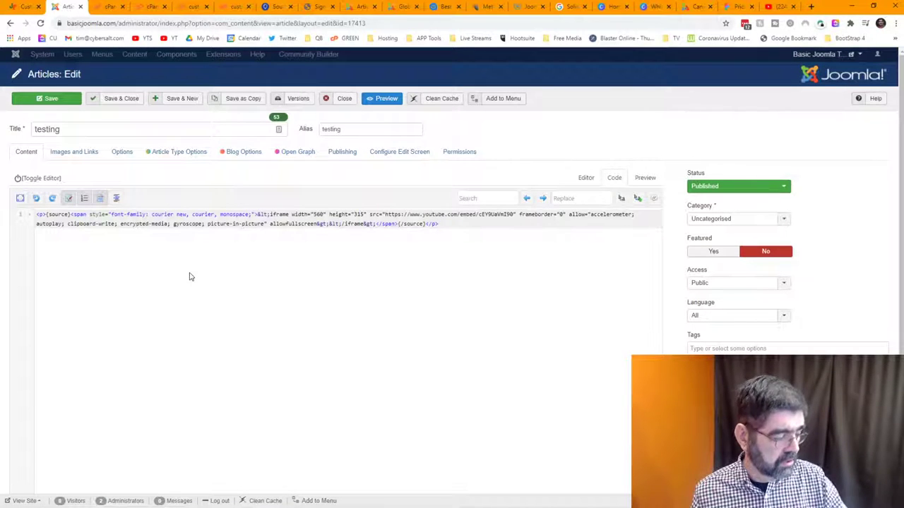
key(ctrl+a)
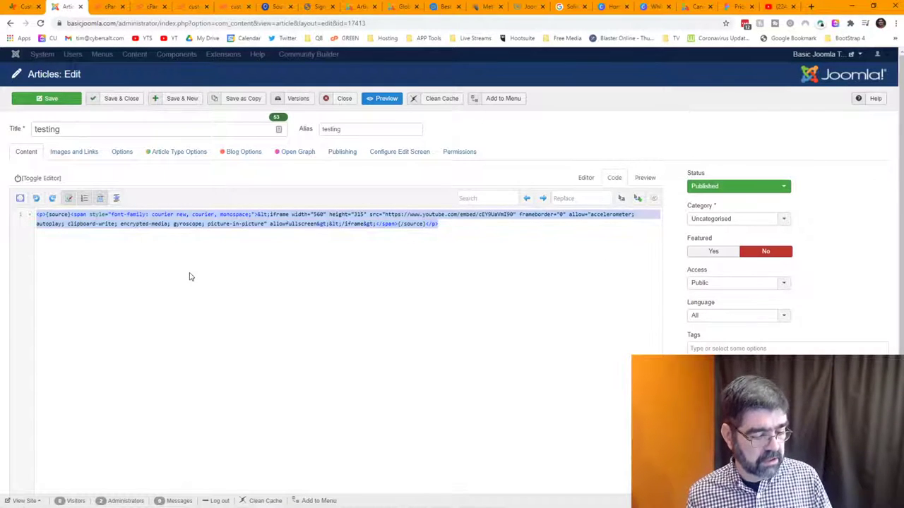
key(BackSpace)
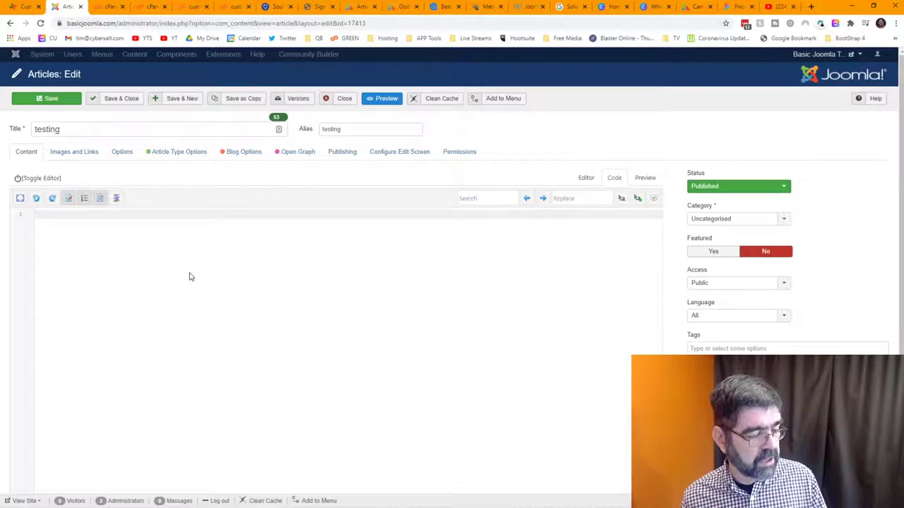
key(ctrl+v)
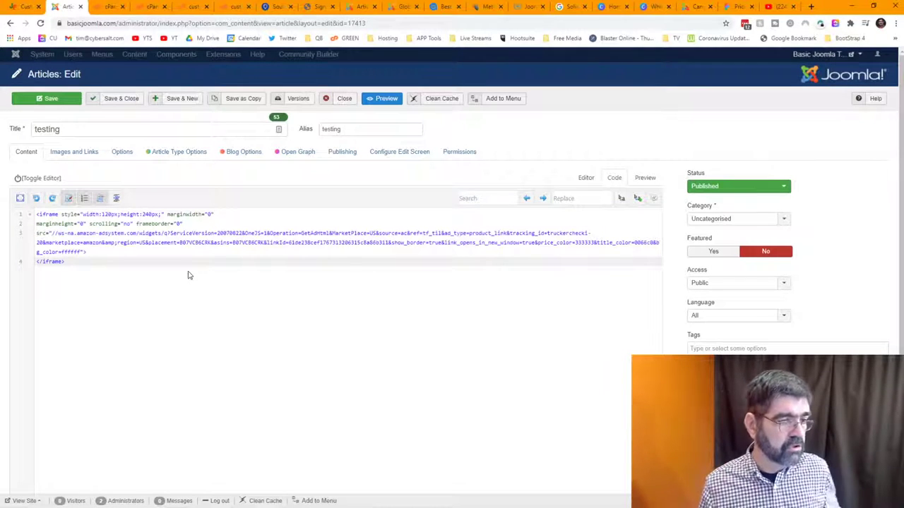
click(40, 105)
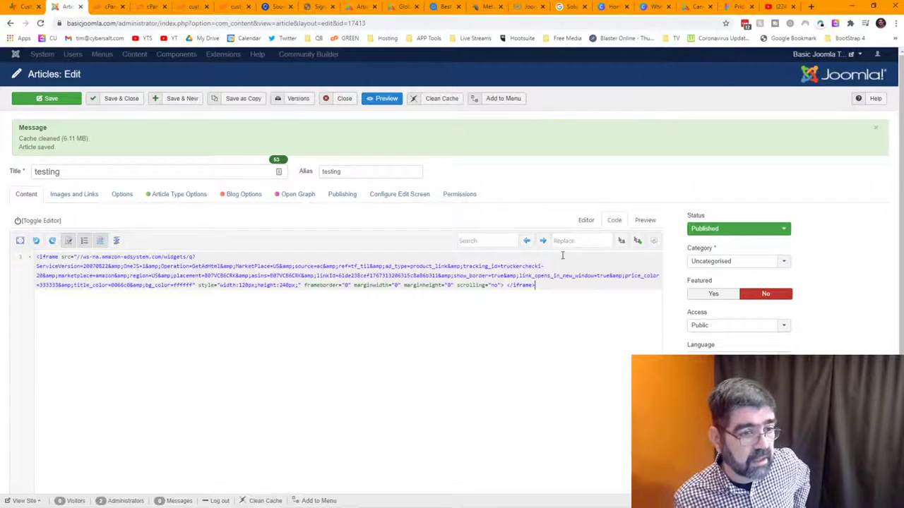
- Check how the saved Amazon iframe behaves when alternating between the visual editor and code view
click(585, 220)
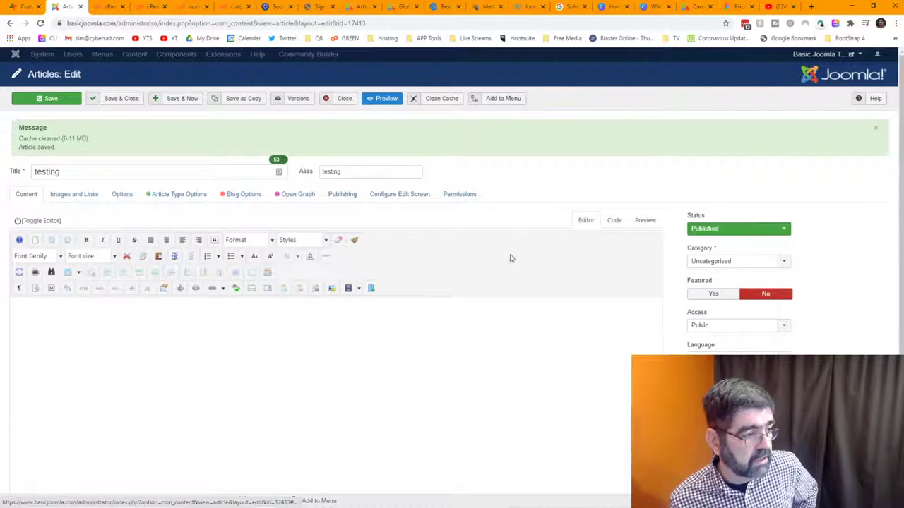
click(87, 318)
click(613, 223)
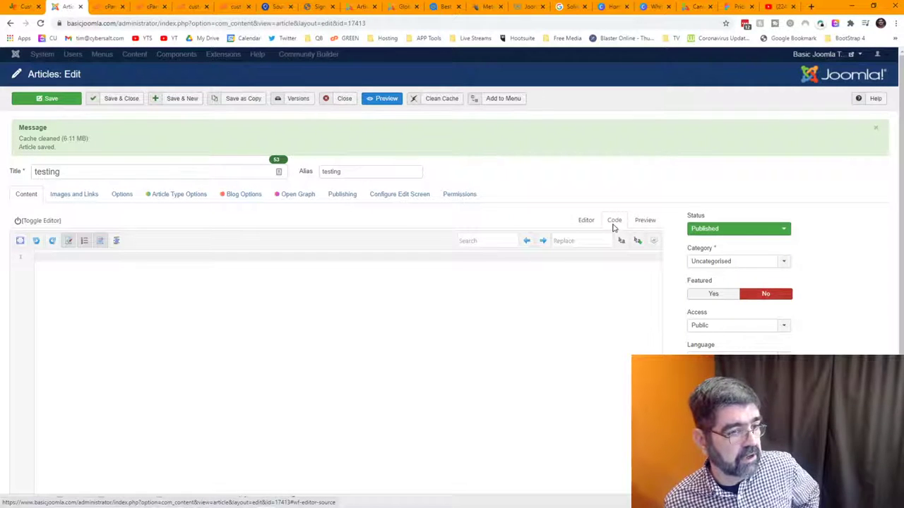
click(586, 222)
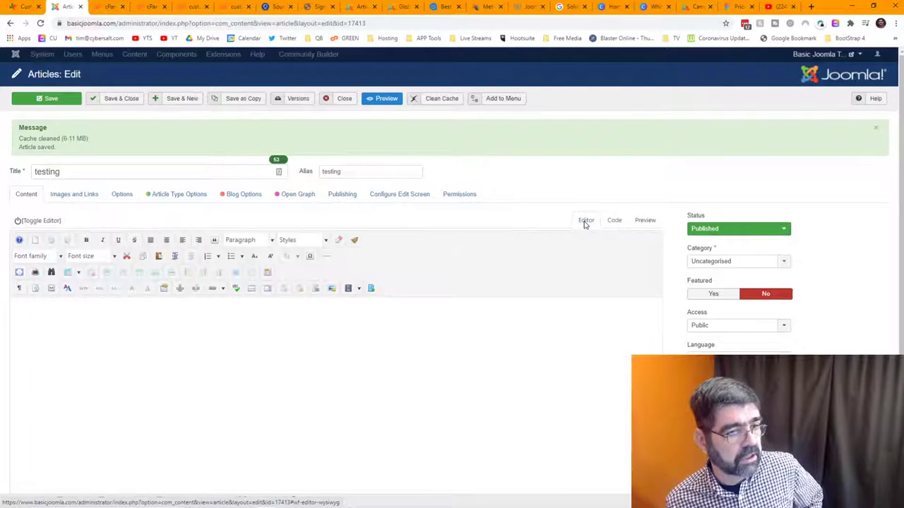
click(613, 221)
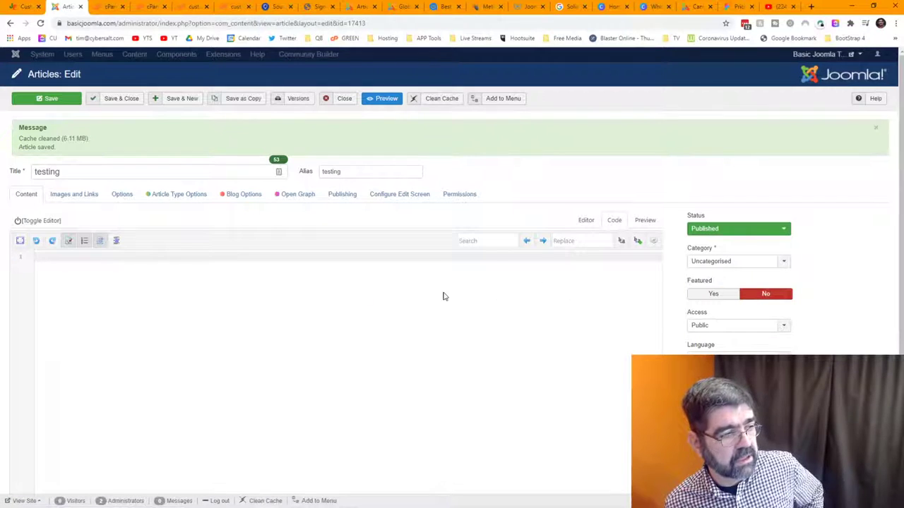
- Paste the Amazon iframe code into the empty code view again and save the article
key(ctrl+v)
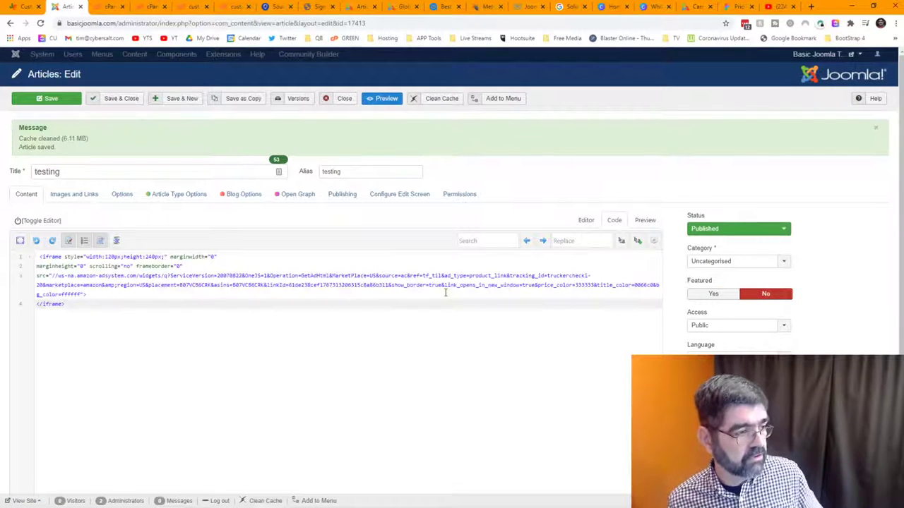
click(46, 101)
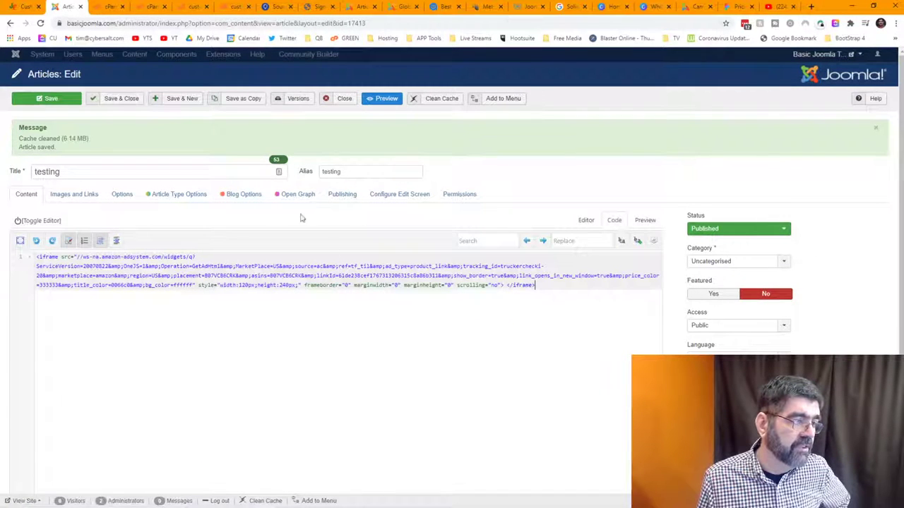
click(563, 280)
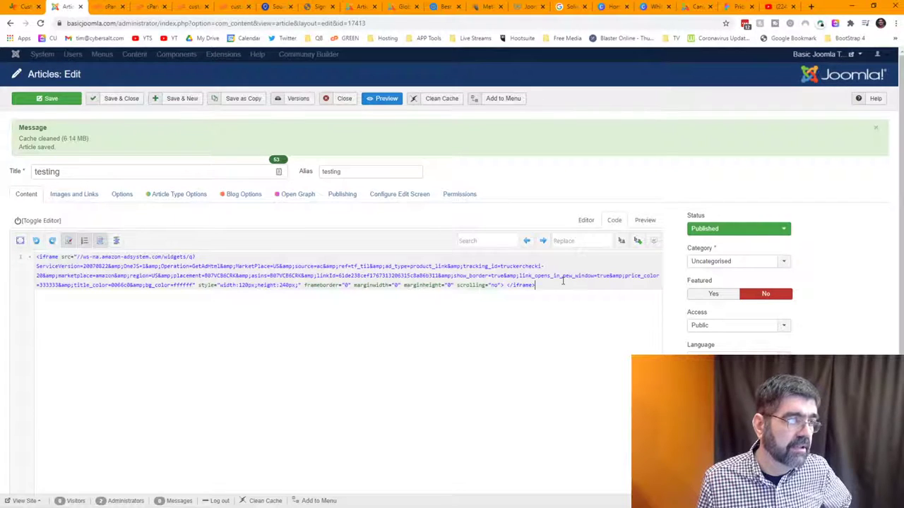
- Reload the article, check the iframe in the visual editor and code view, and close the article without saving
click(40, 24)
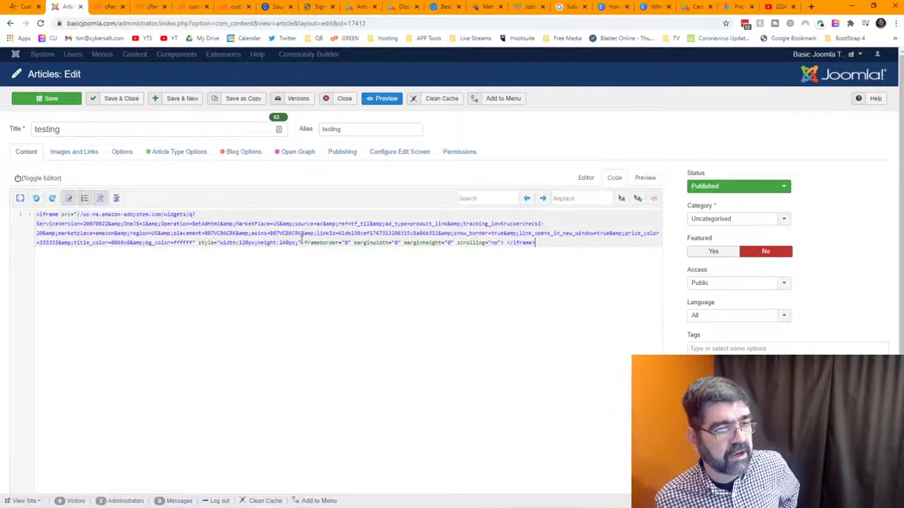
click(588, 179)
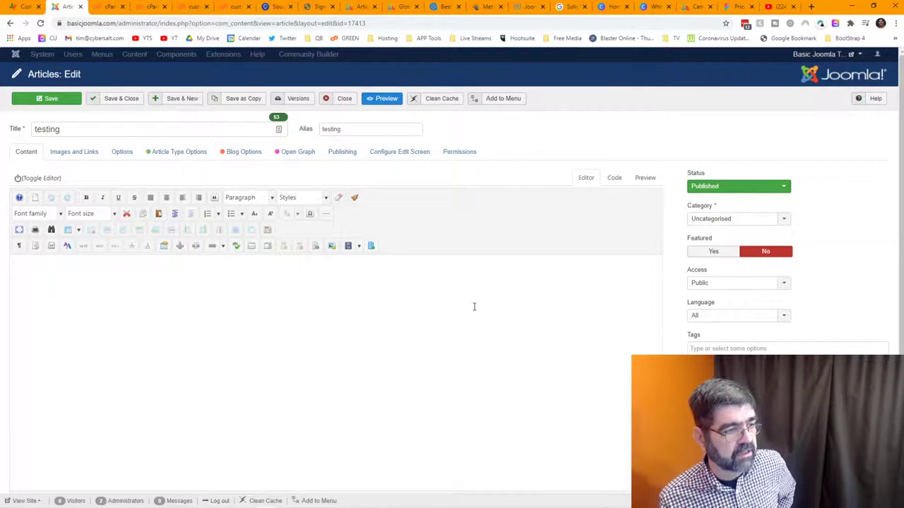
click(613, 178)
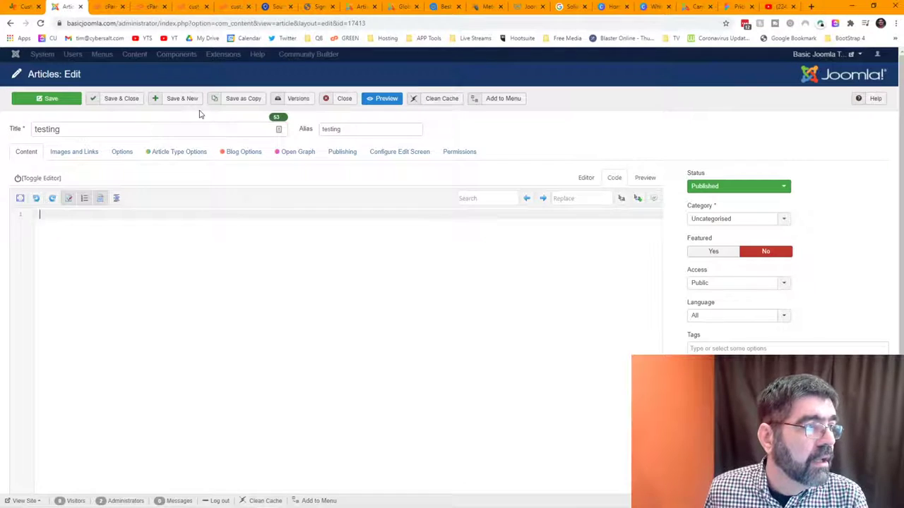
click(343, 100)
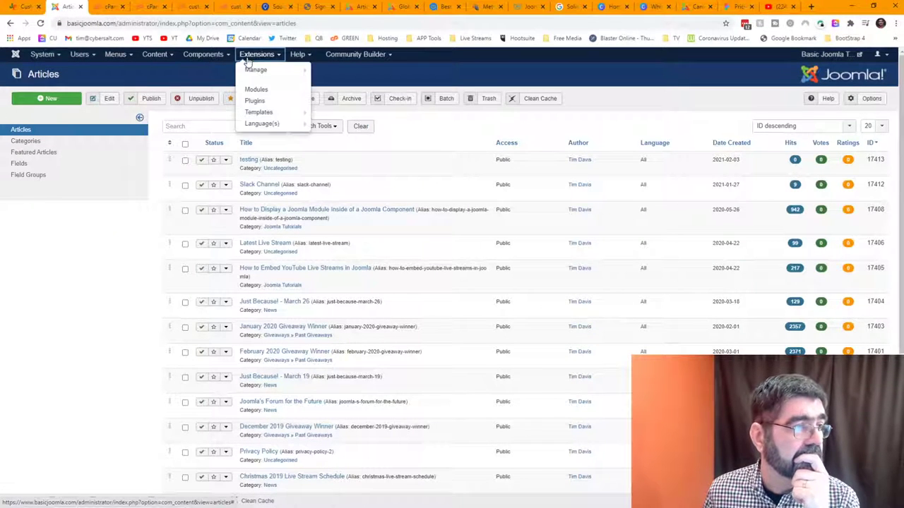
- Open the JCE Editor Pro component, examine its Editor Global Configuration, and close the configuration unchanged
mouse_move(192, 57)
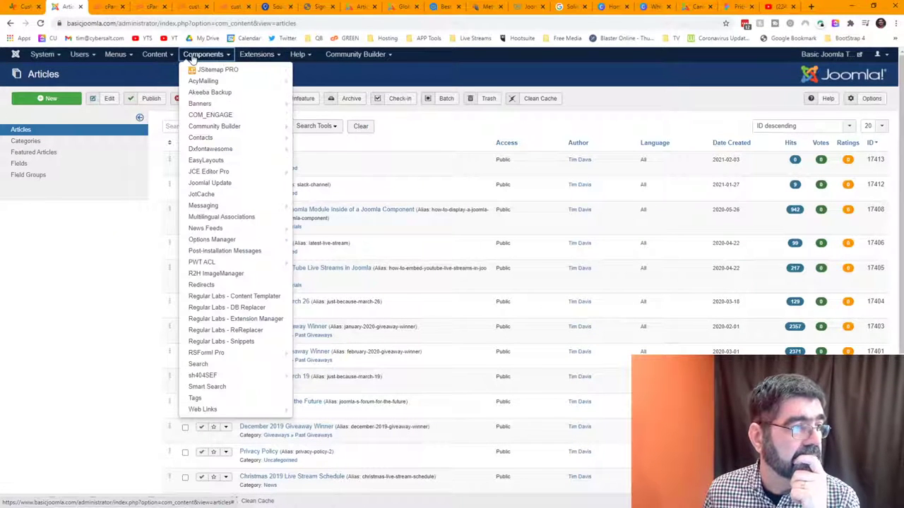
click(235, 173)
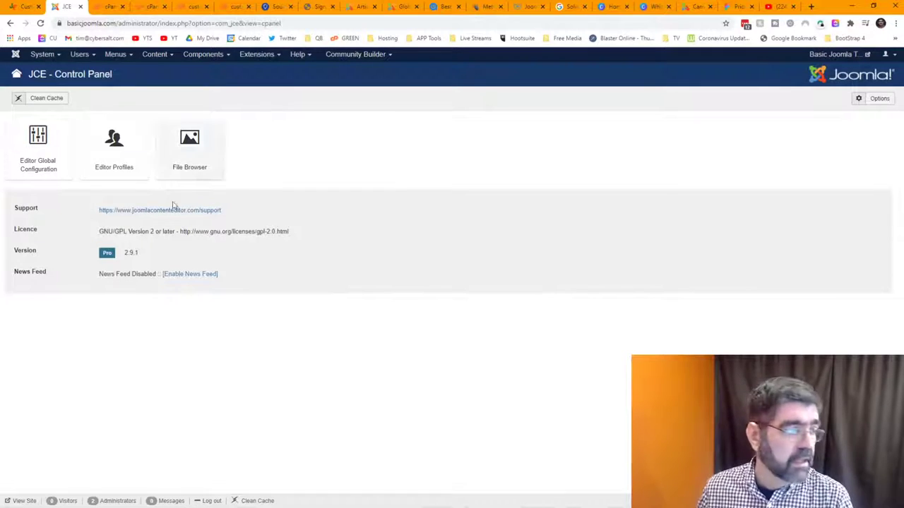
click(38, 164)
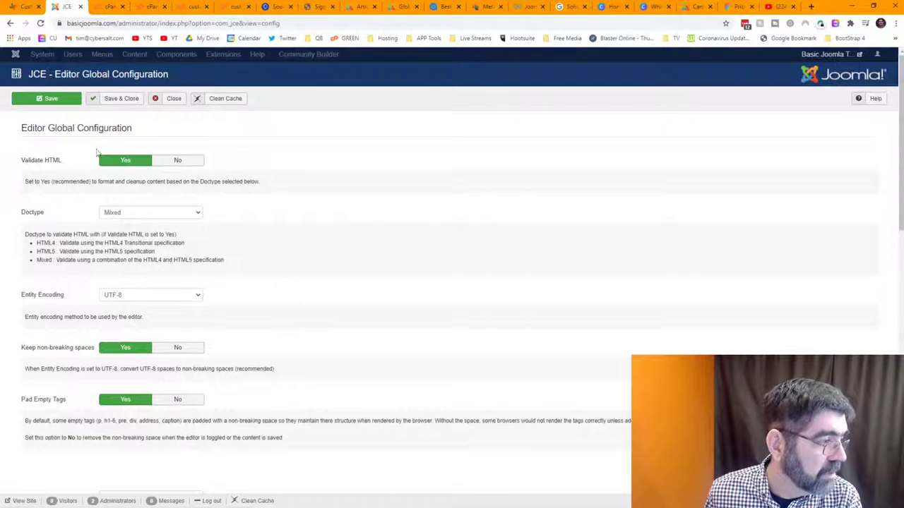
click(170, 105)
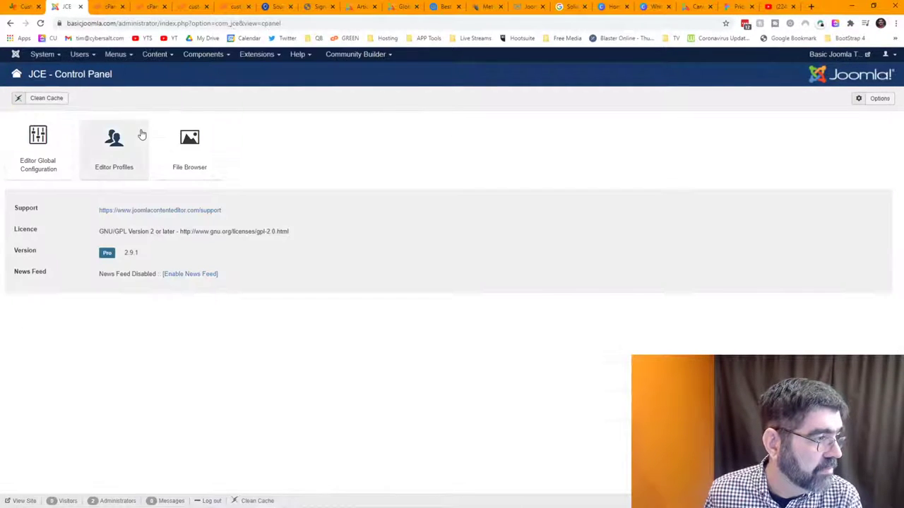
- Open the Default JCE editor profile and examine its Setup details and assignments
click(131, 140)
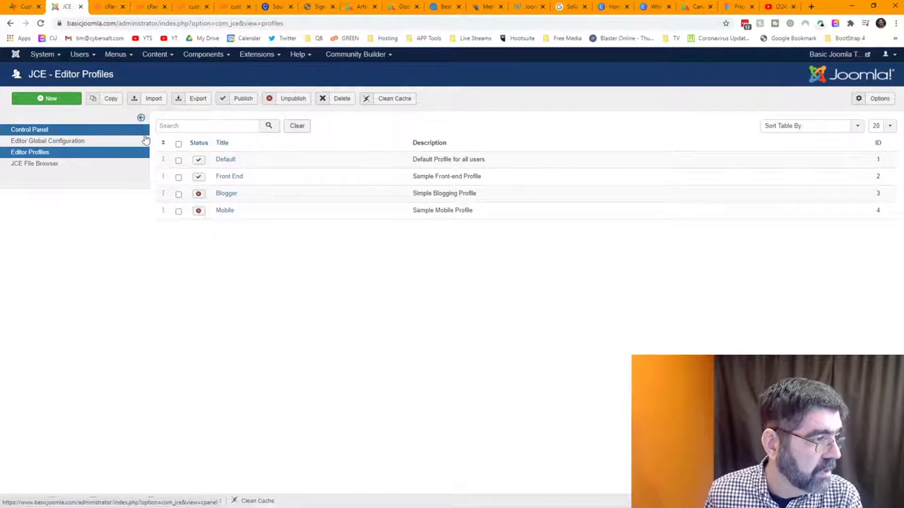
click(225, 161)
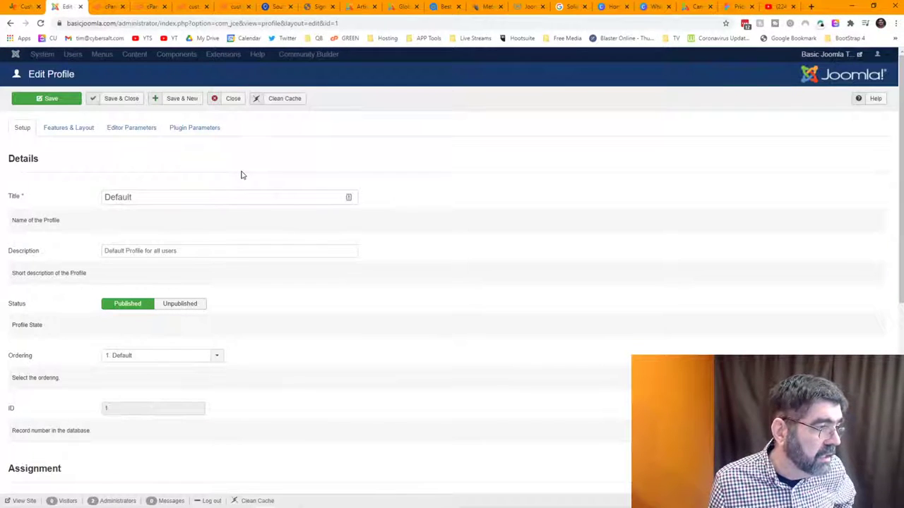
scroll(177, 204, down, 5)
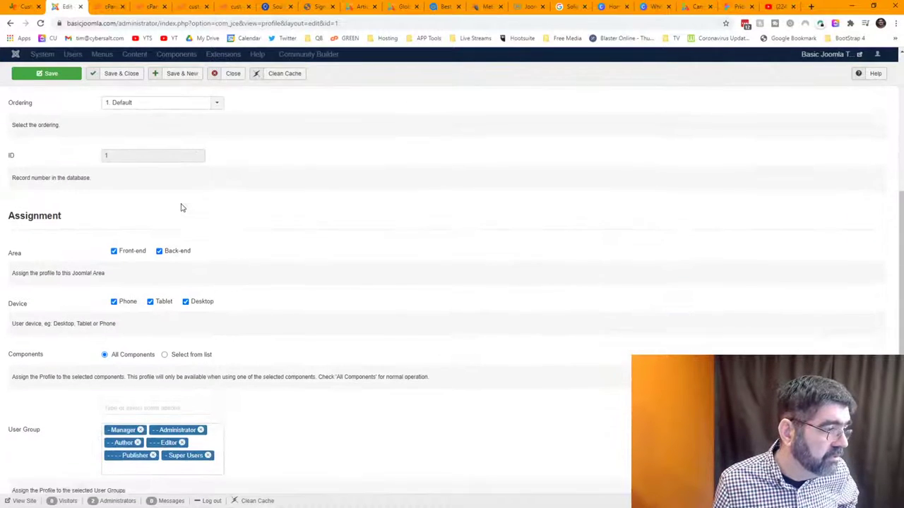
scroll(181, 208, down, 1)
scroll(181, 208, up, 6)
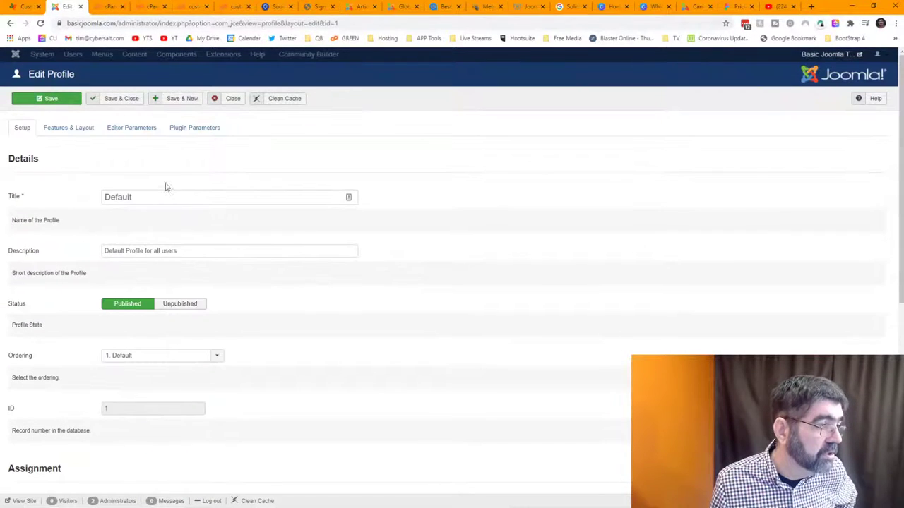
- Examine the Default profile's Features & Layout settings and Editor Parameters, and close the profile unchanged
click(68, 129)
scroll(73, 174, down, 3)
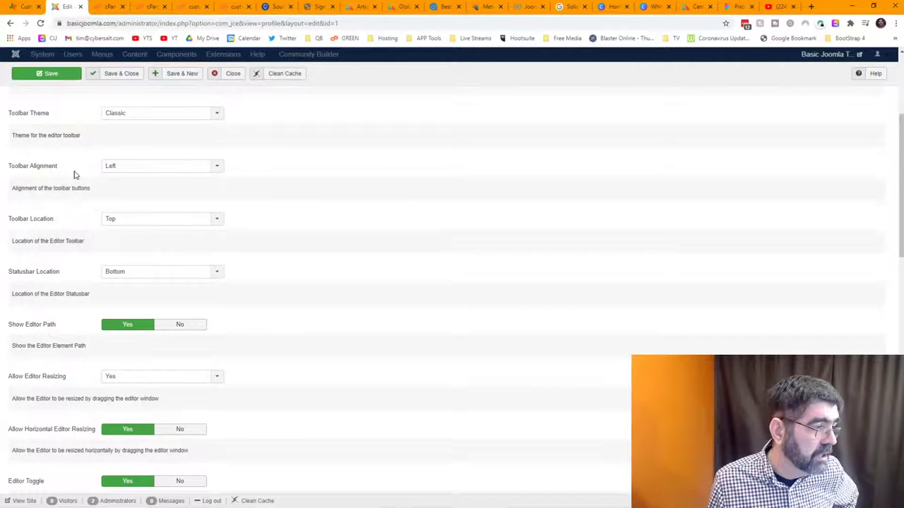
scroll(74, 174, down, 2)
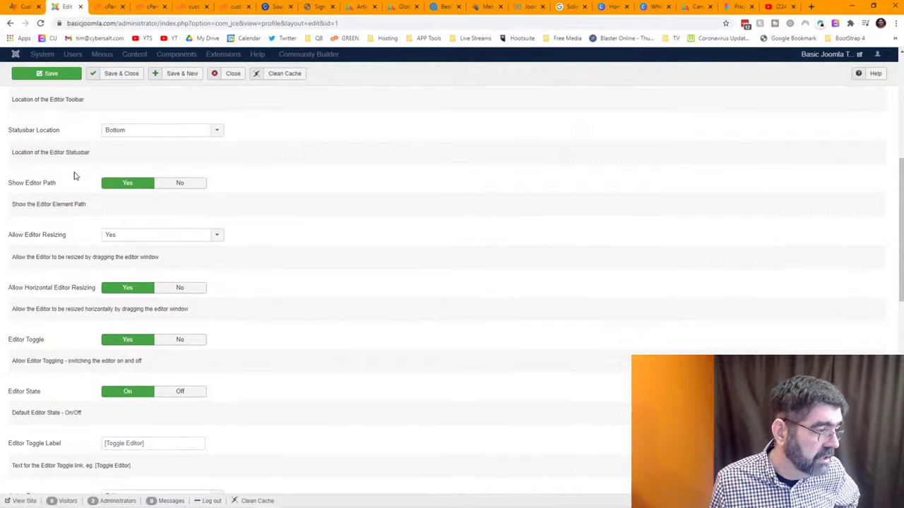
scroll(74, 175, down, 6)
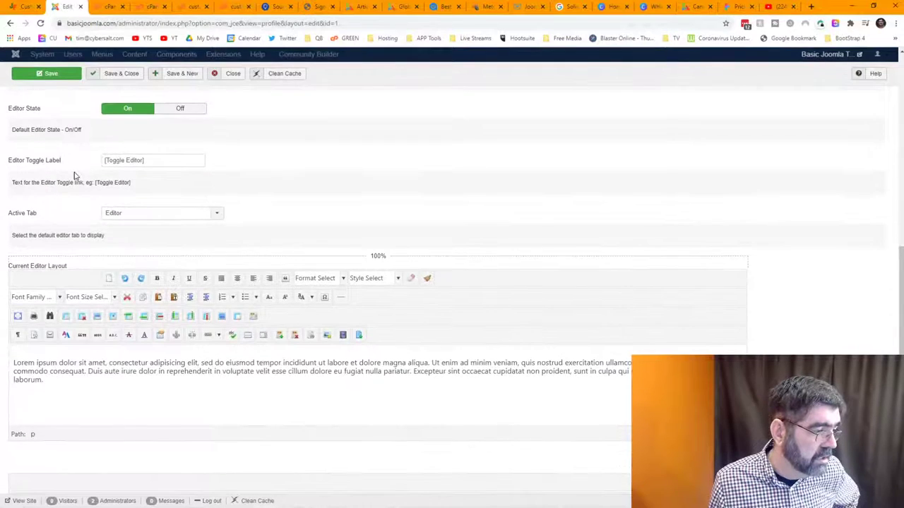
scroll(73, 173, down, 3)
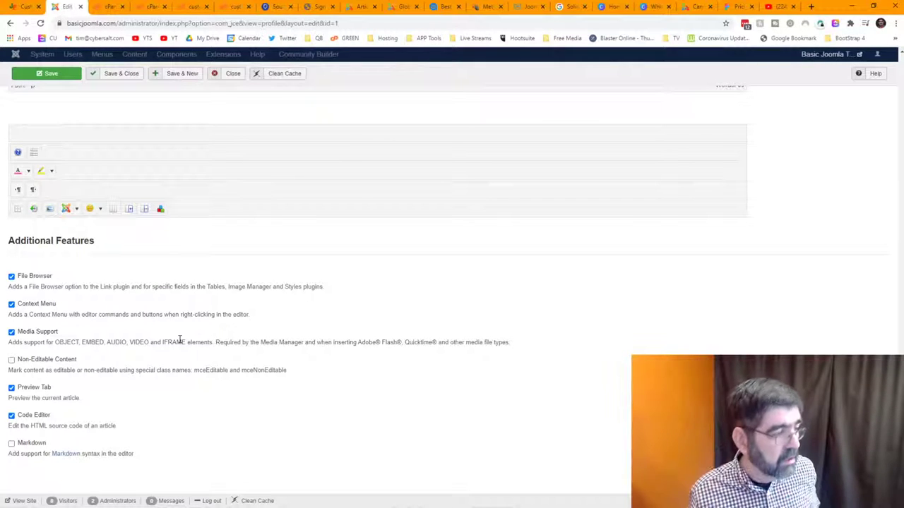
scroll(180, 340, up, 10)
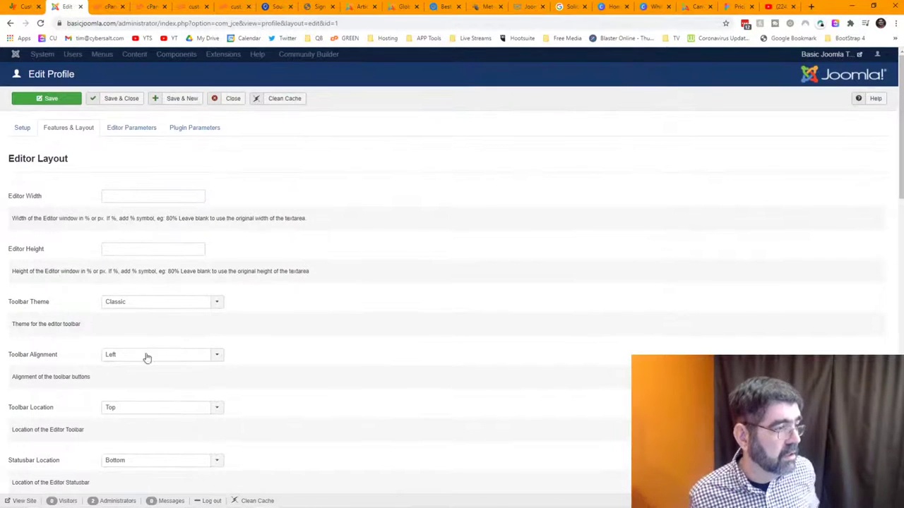
click(123, 127)
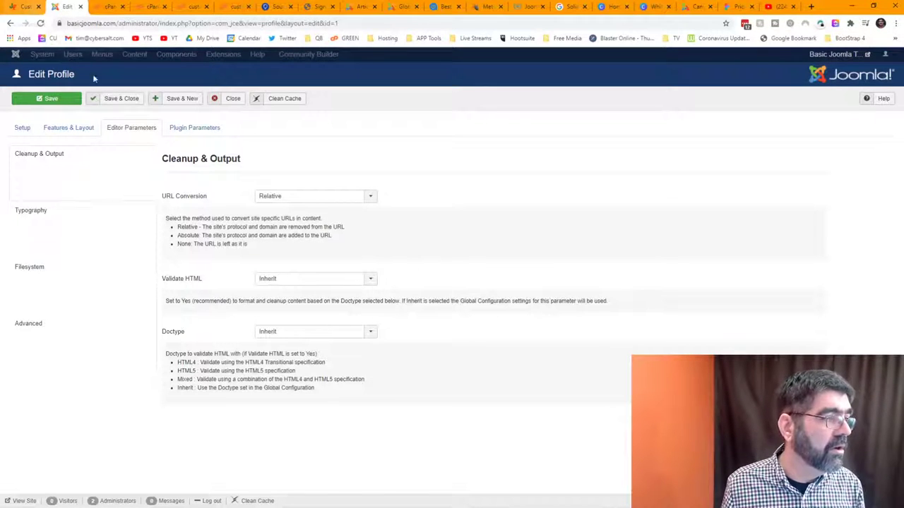
click(233, 99)
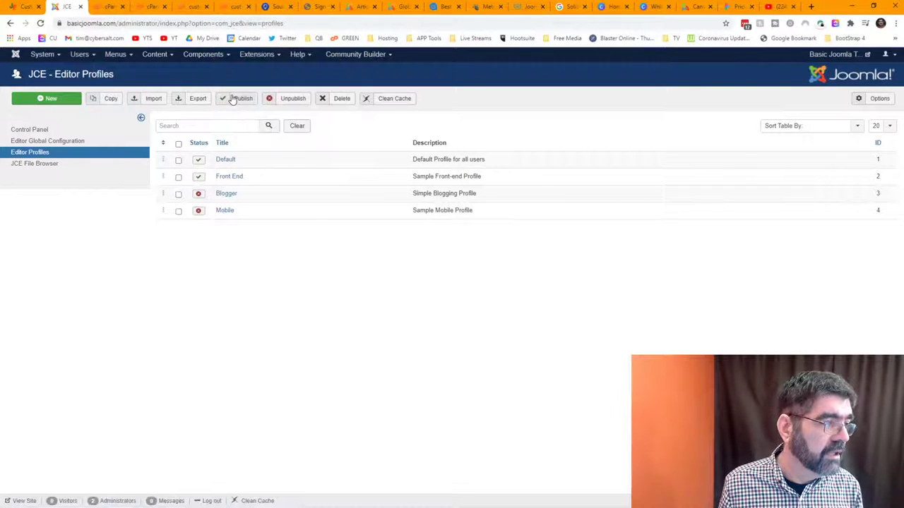
- Open the testing article in a separate browser tab and enter the filler text "fadadadfasdfafasdfd" in its body
click(156, 56)
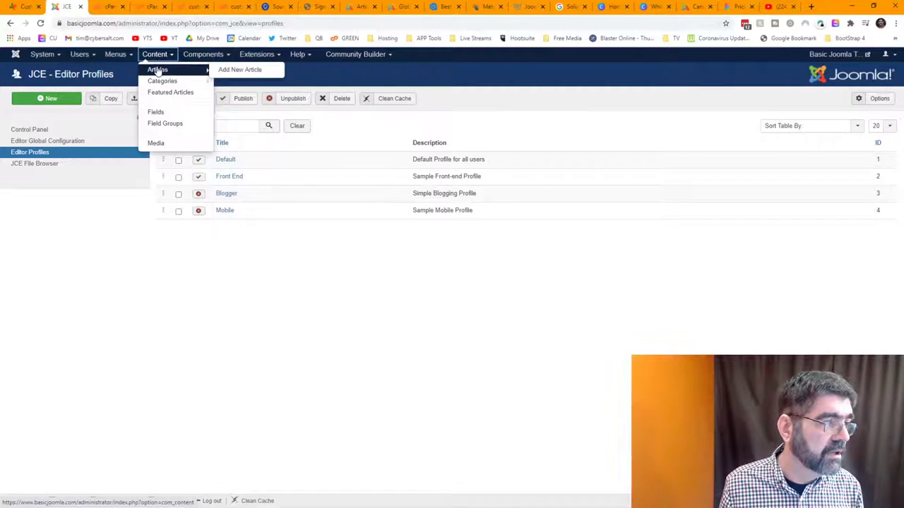
right_click(157, 69)
click(185, 74)
key(ctrl+Tab)
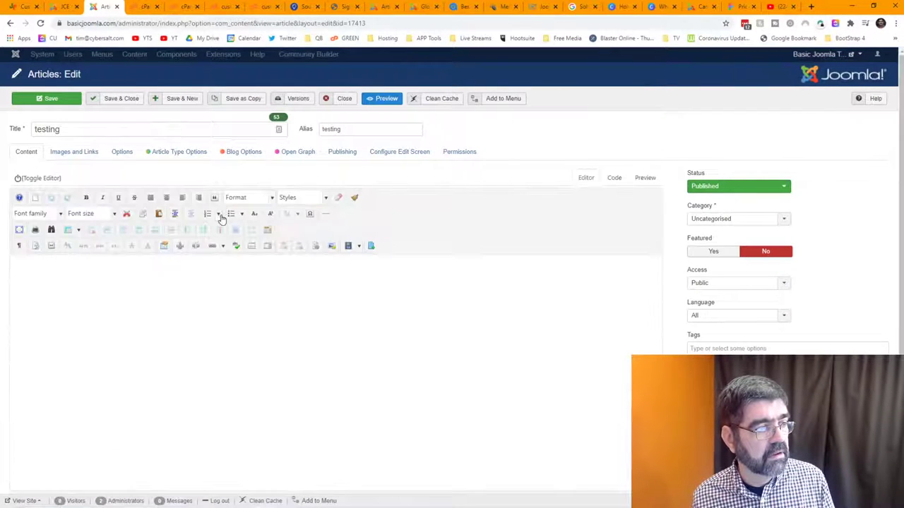
text(fadadadfasdfasdfasdfd)
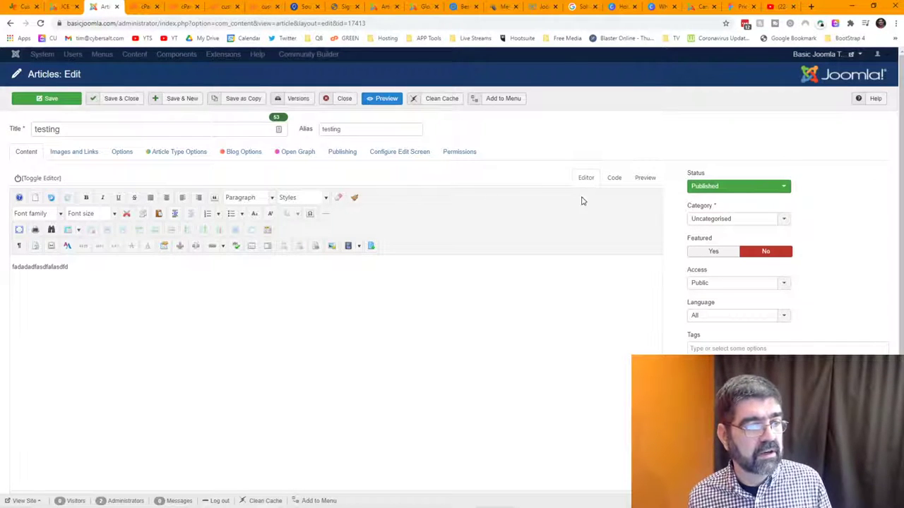
- Save the article with the Amazon iframe code pasted after the filler text, and check it in the visual editor and code view
click(614, 177)
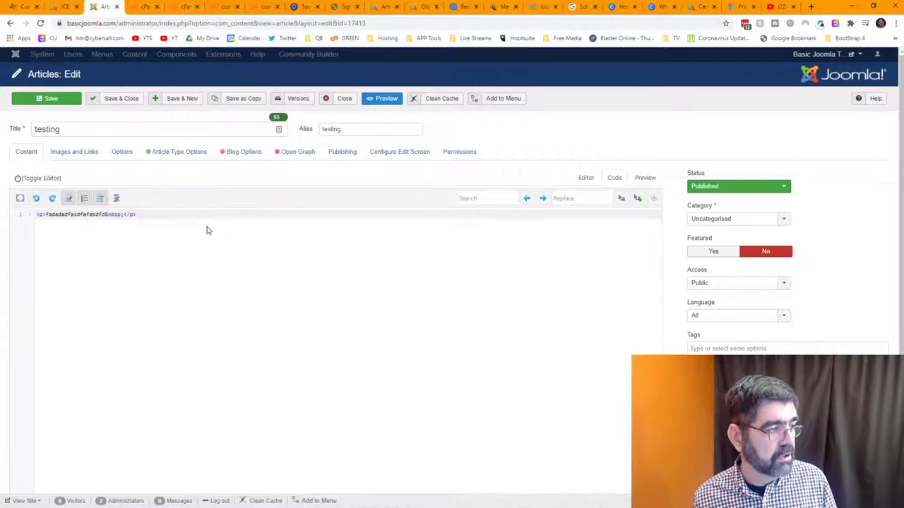
key(ctrl+v)
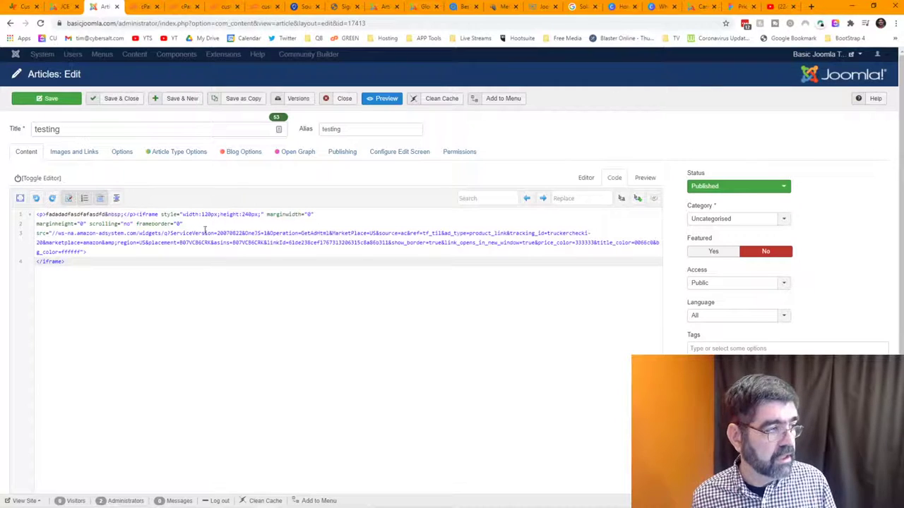
click(71, 103)
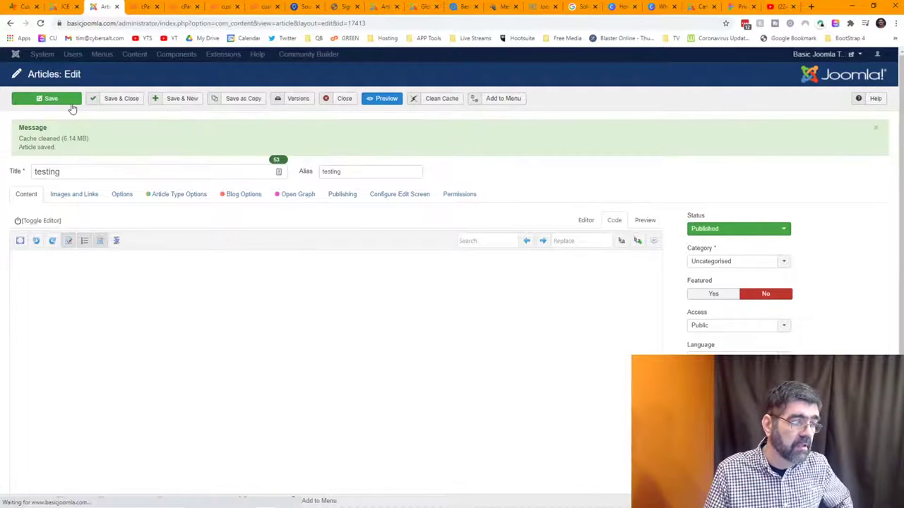
click(583, 220)
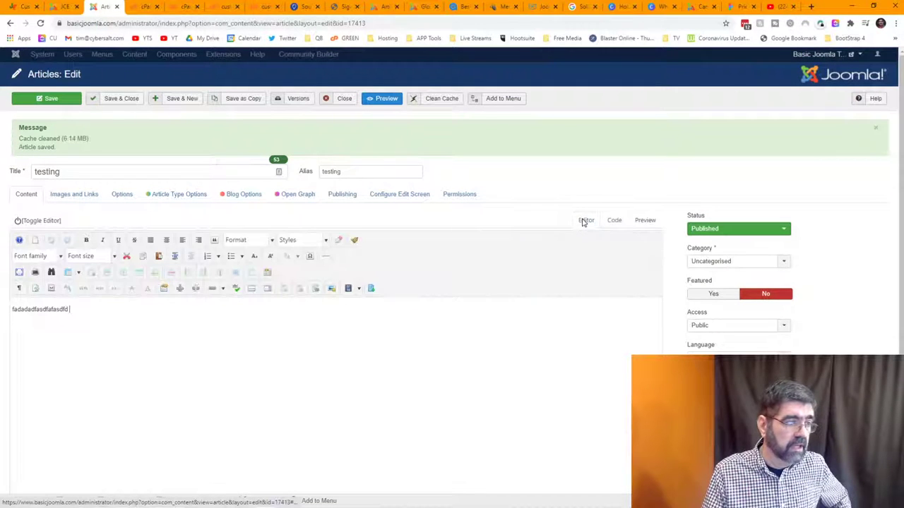
click(613, 221)
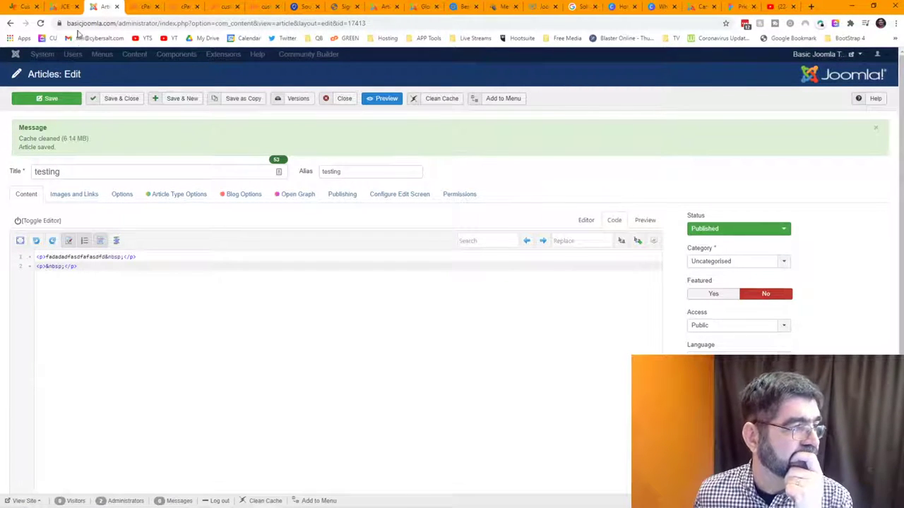
- Reopen the Default JCE editor profile and review its Features & Layout settings, including the Additional Features
key(ctrl+shift+Tab)
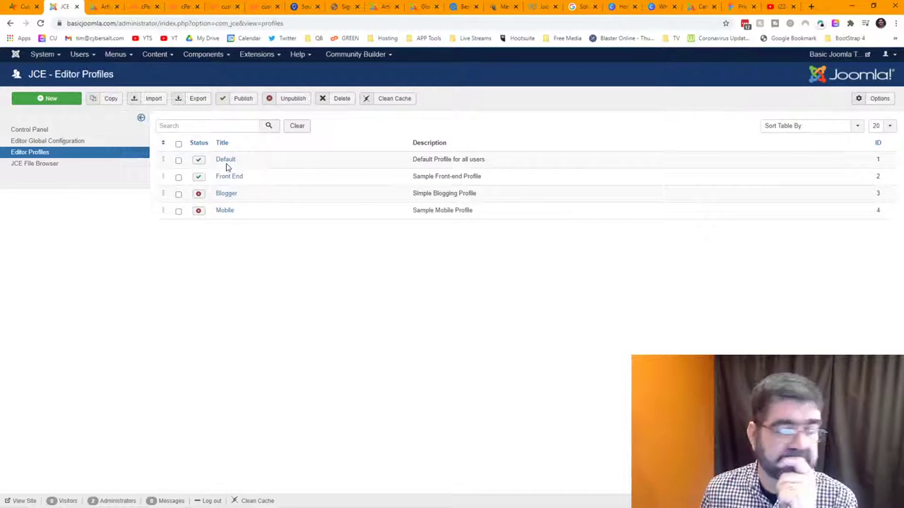
click(226, 161)
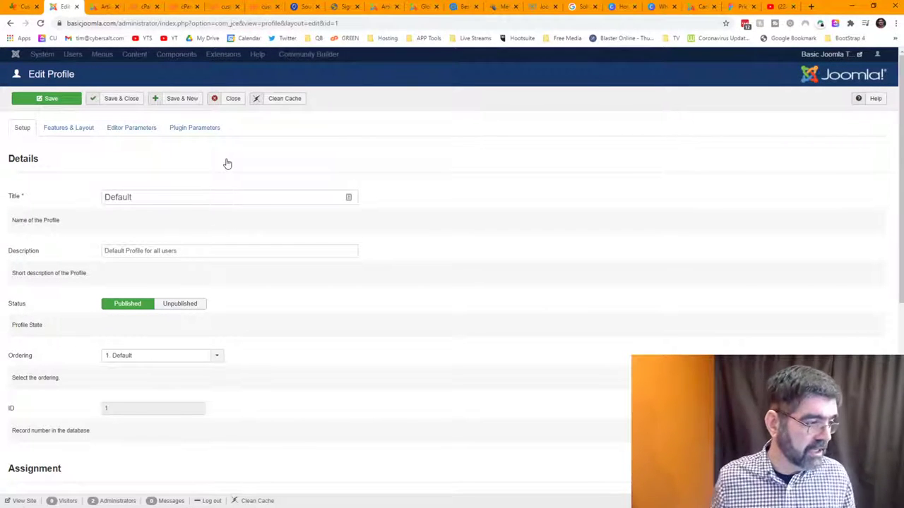
click(39, 130)
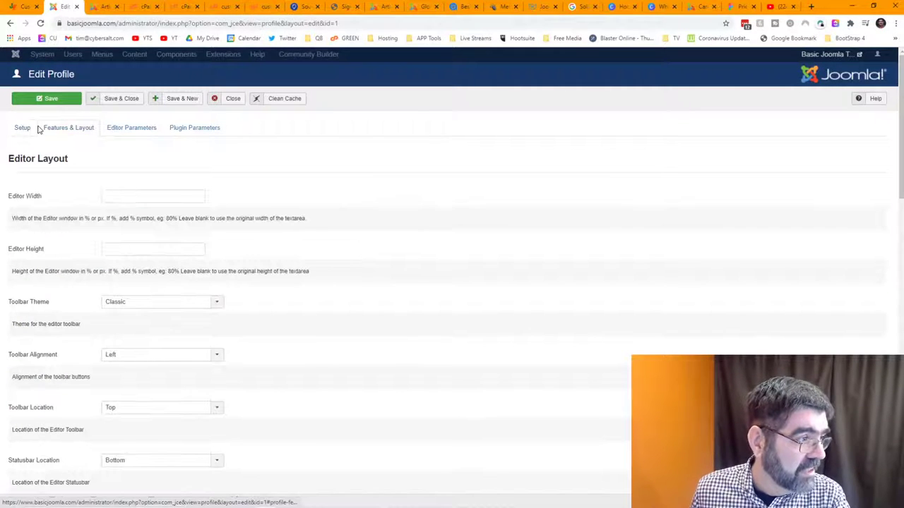
scroll(230, 239, down, 2)
scroll(230, 239, down, 10)
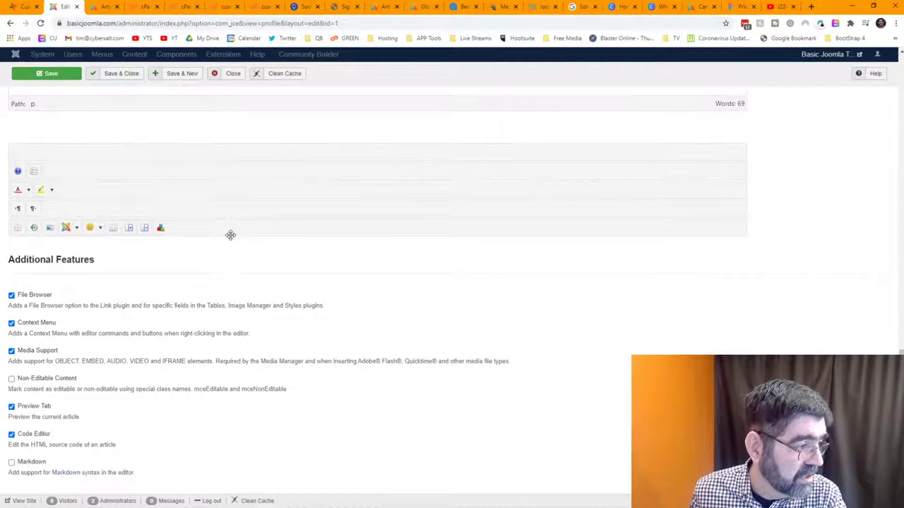
scroll(230, 239, down, 1)
scroll(230, 239, up, 2)
scroll(240, 242, up, 10)
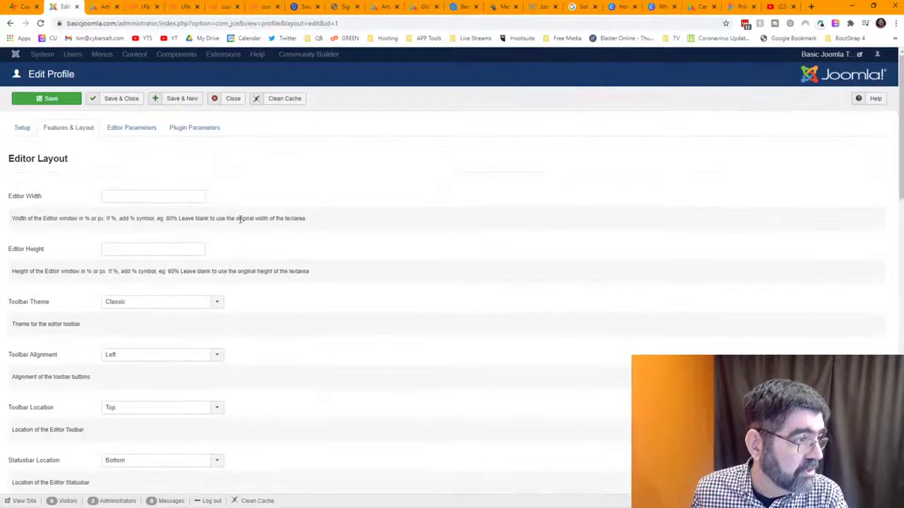
- Examine the Typography and Filesystem settings in the Default profile's Editor Parameters
click(137, 131)
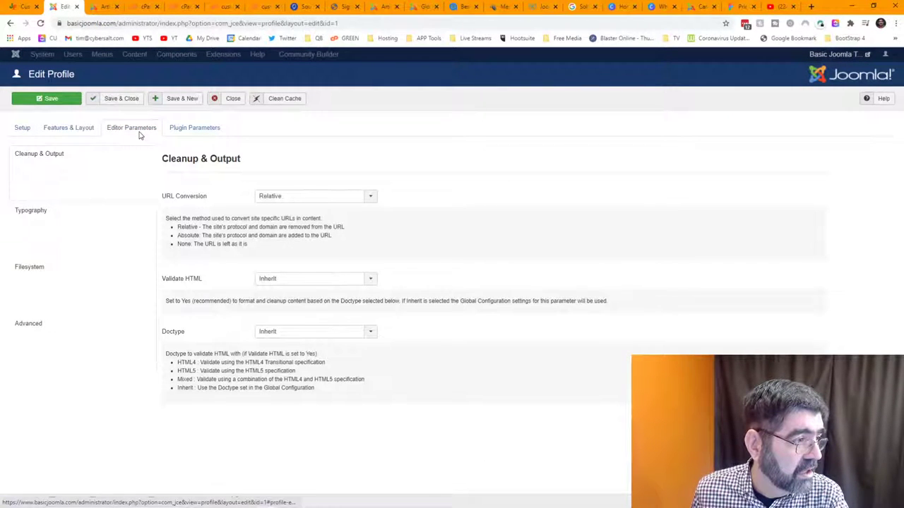
click(136, 232)
scroll(52, 230, down, 1)
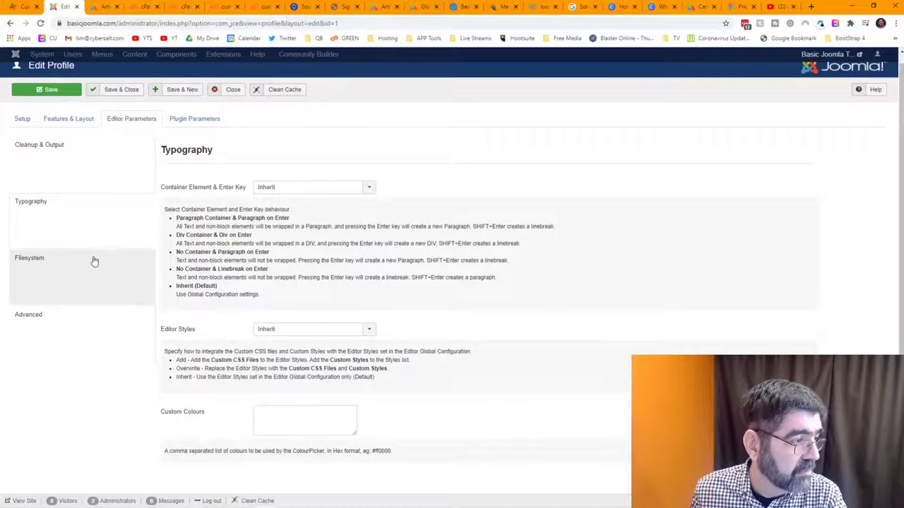
click(97, 259)
scroll(202, 255, down, 5)
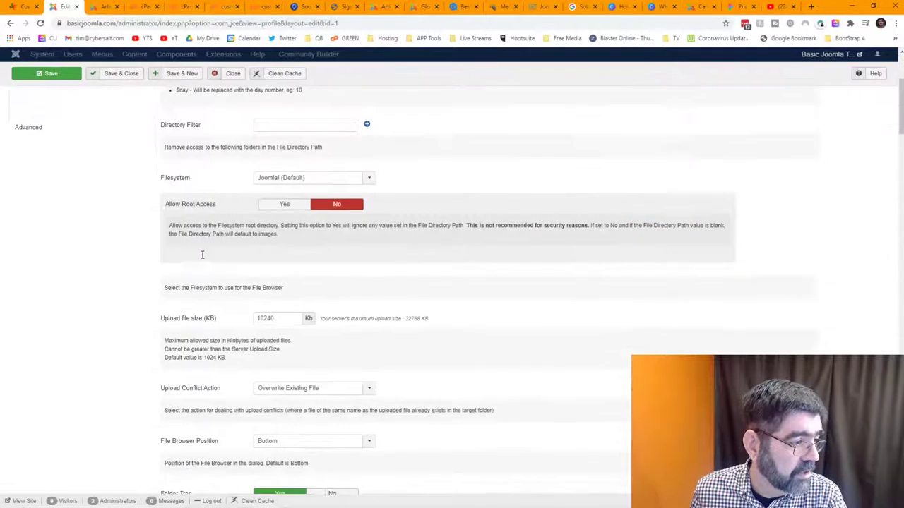
scroll(202, 259, down, 6)
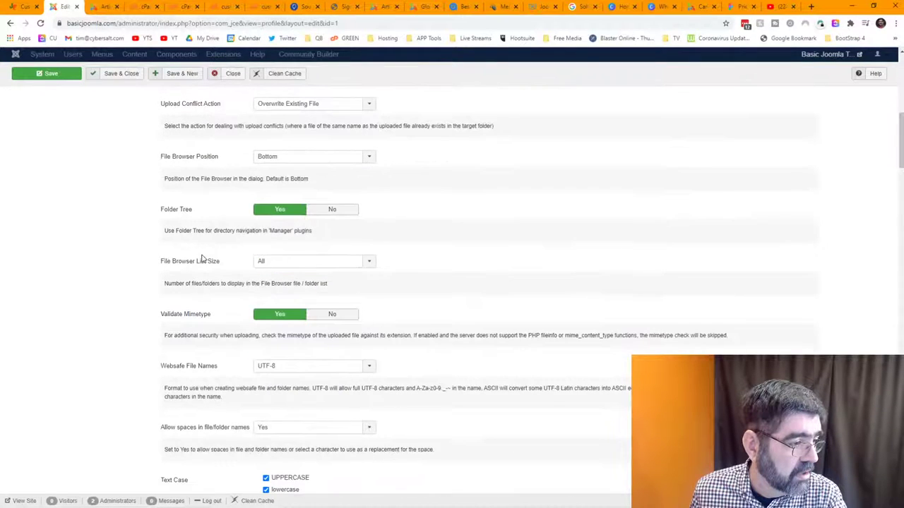
scroll(202, 256, down, 3)
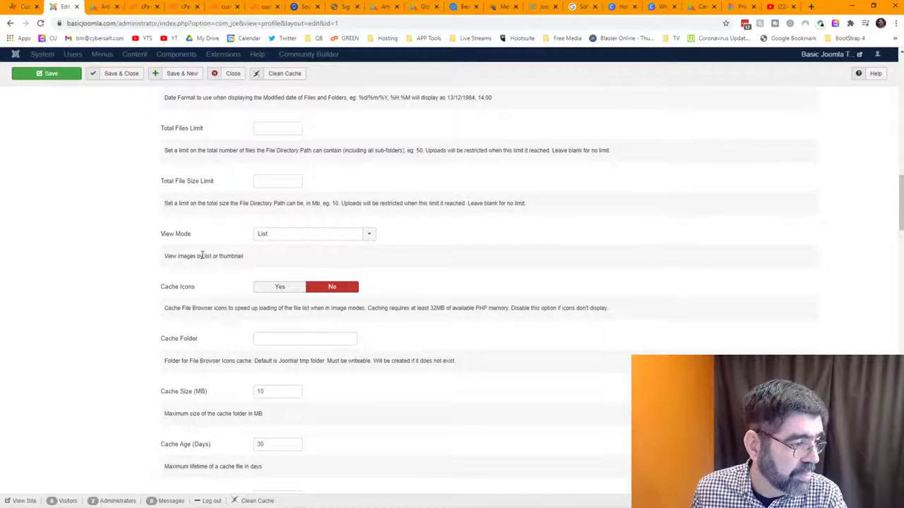
scroll(201, 259, down, 4)
scroll(201, 258, down, 4)
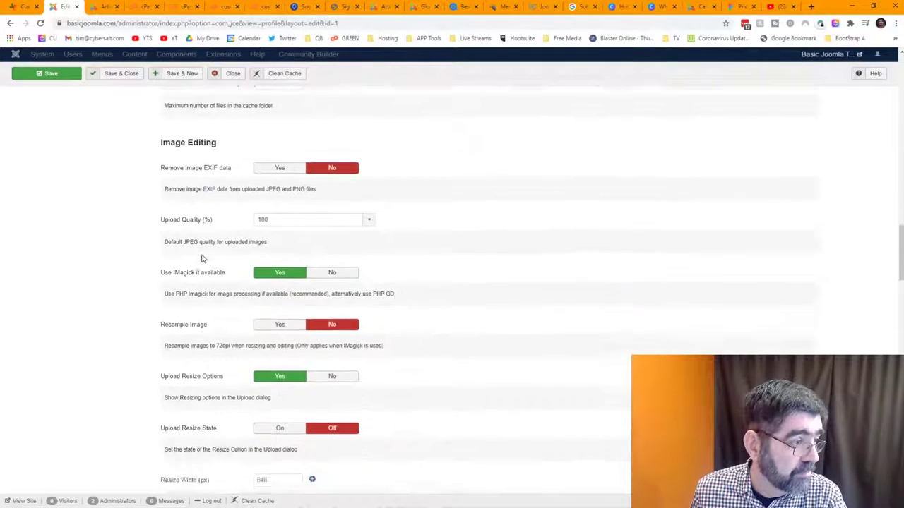
scroll(201, 258, up, 1)
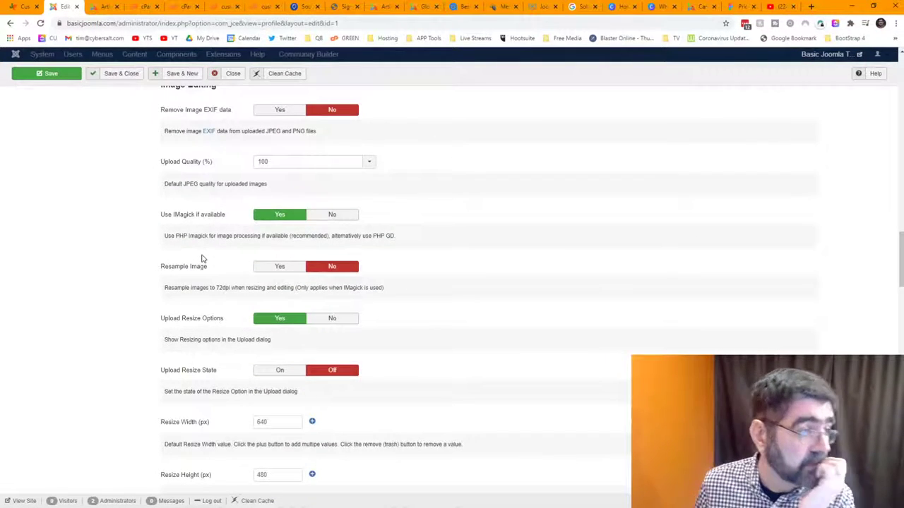
scroll(202, 259, down, 5)
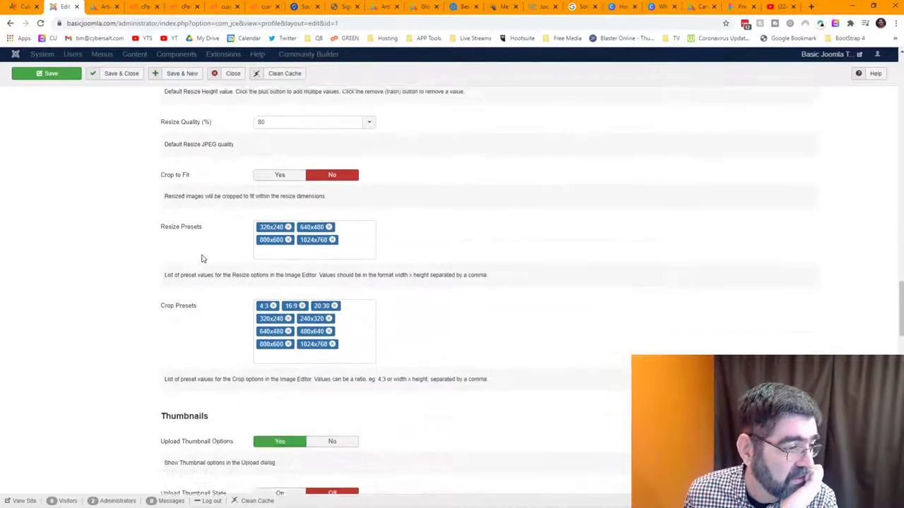
scroll(202, 259, down, 6)
scroll(202, 258, down, 10)
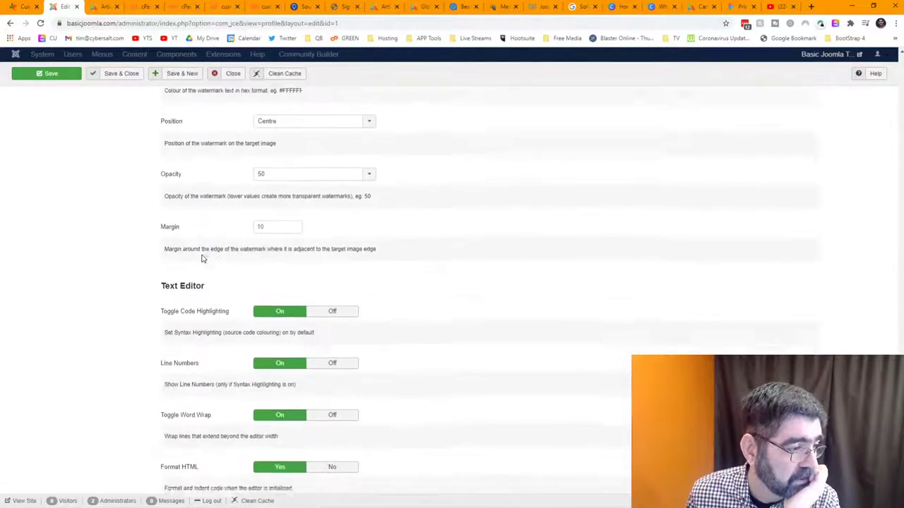
scroll(202, 258, down, 3)
scroll(202, 258, up, 20)
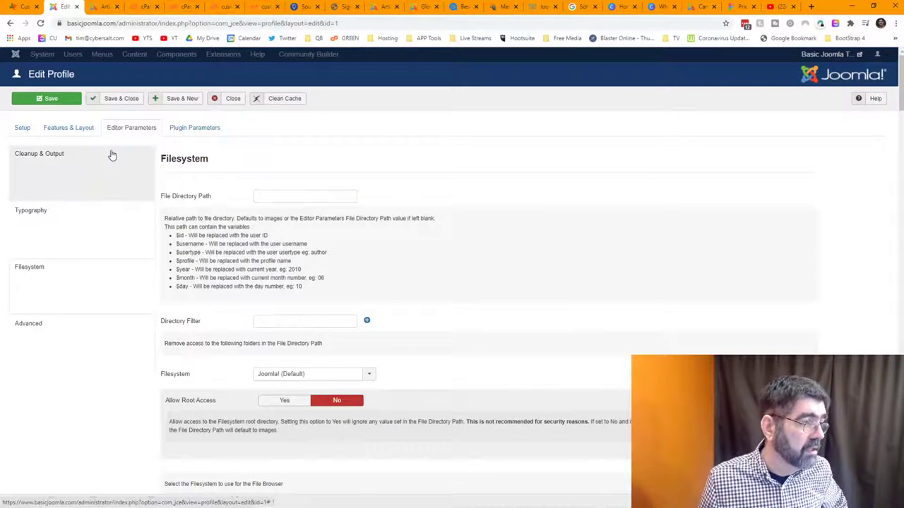
- Review the profile's Cleanup & Output parameters and its Doctype options, keeping Doctype at Inherit
click(81, 166)
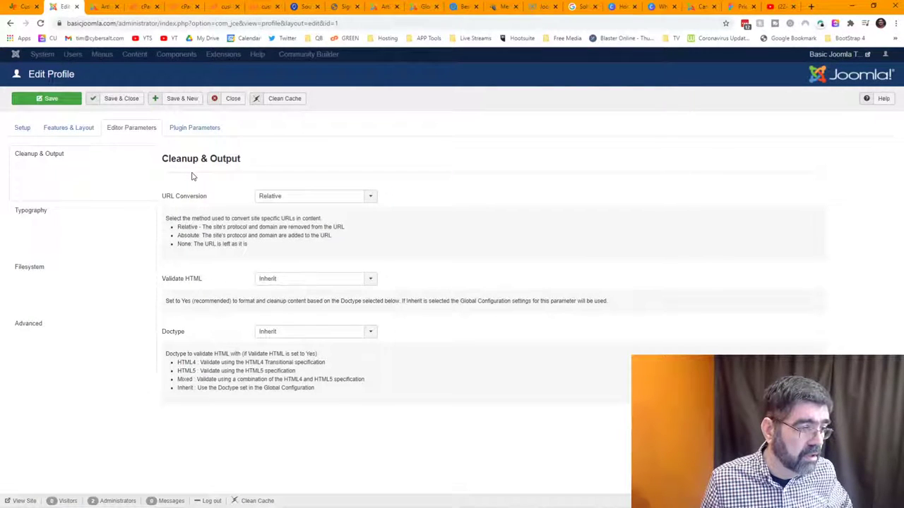
click(317, 332)
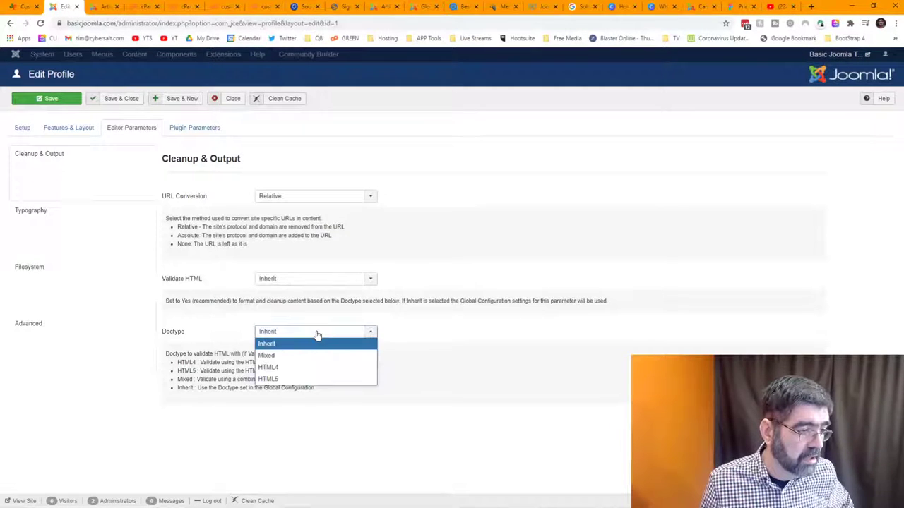
click(359, 343)
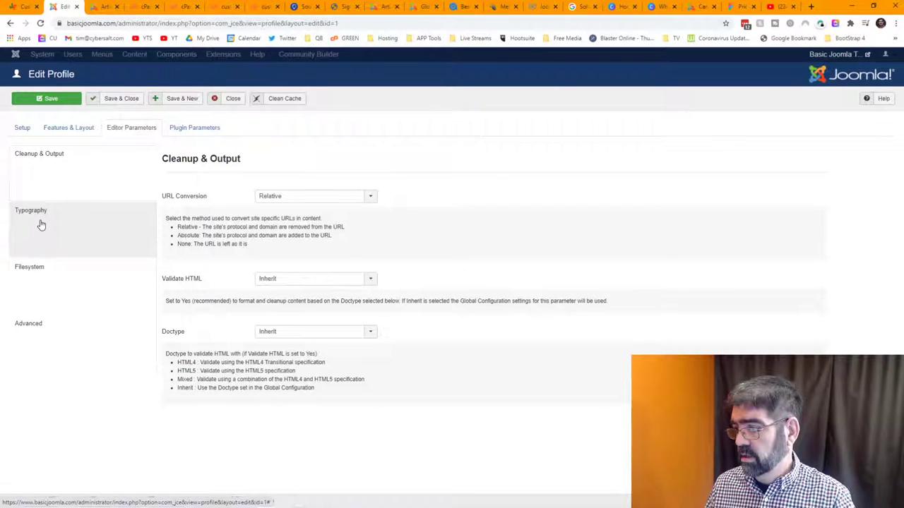
- Replace the second paragraph's &nbsp; in the testing article with the Amazon iframe code, save, and check it in visual and code view
click(98, 7)
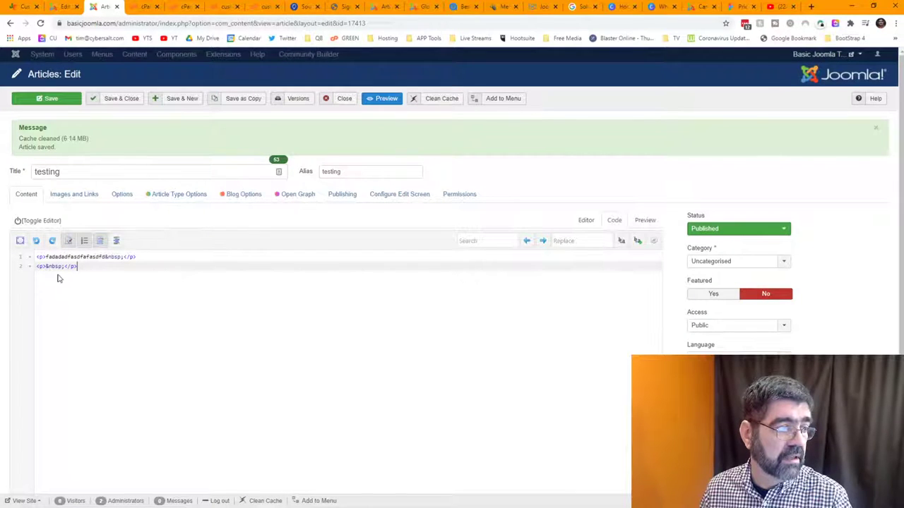
drag(64, 266, 46, 267)
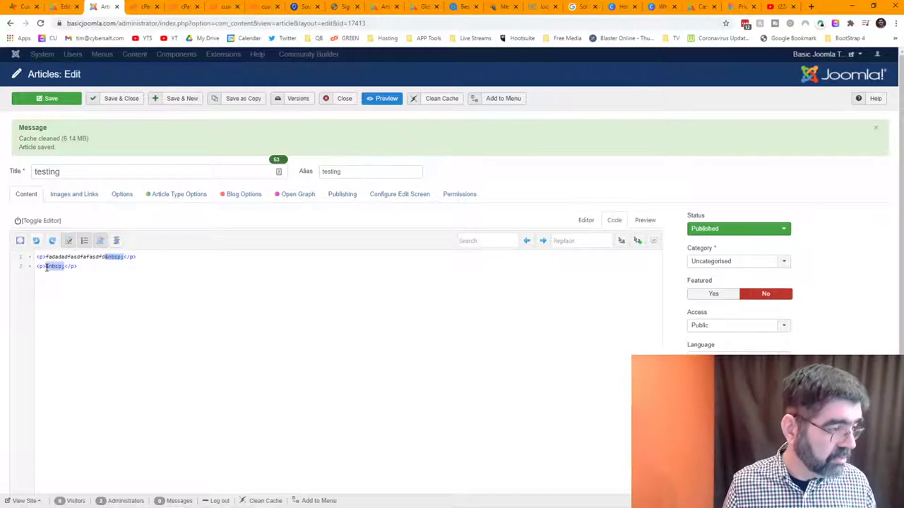
key(ctrl+v)
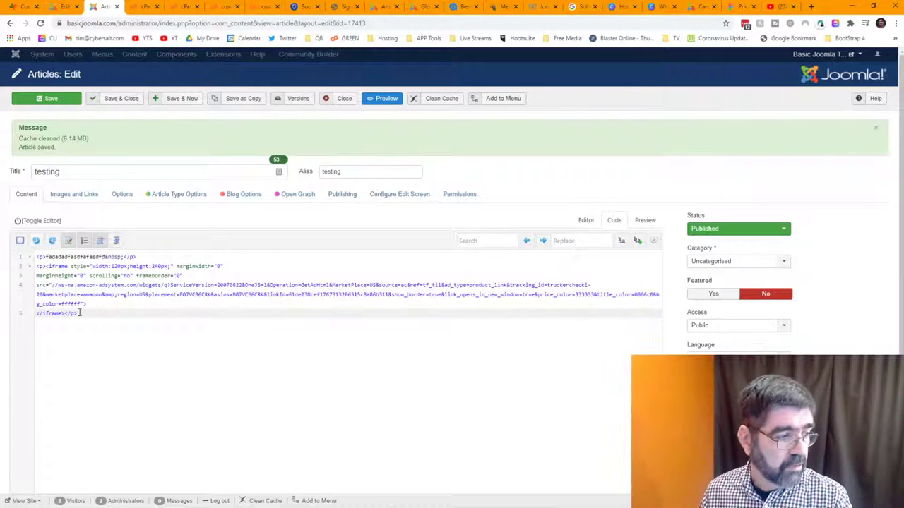
click(51, 100)
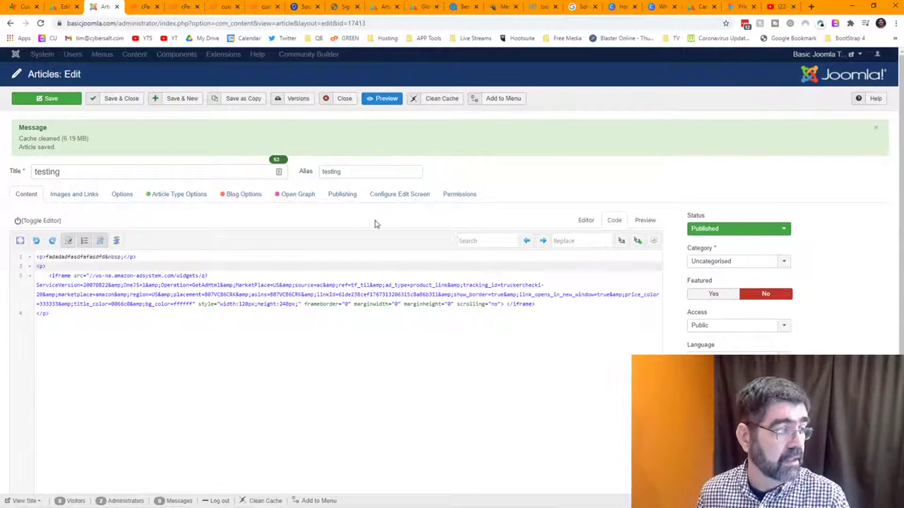
click(584, 221)
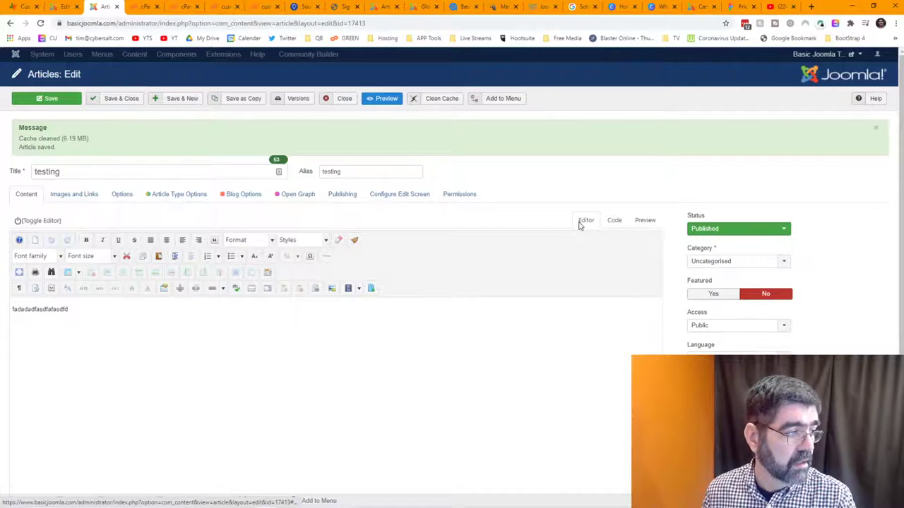
click(613, 221)
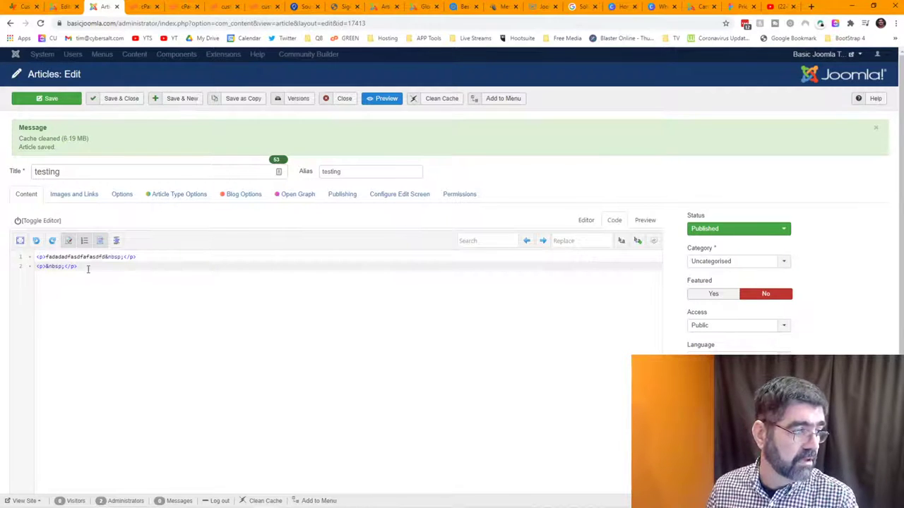
- Paste the Amazon iframe code on a new line below the second paragraph, save the article, and check it in both editor views
key(Return)
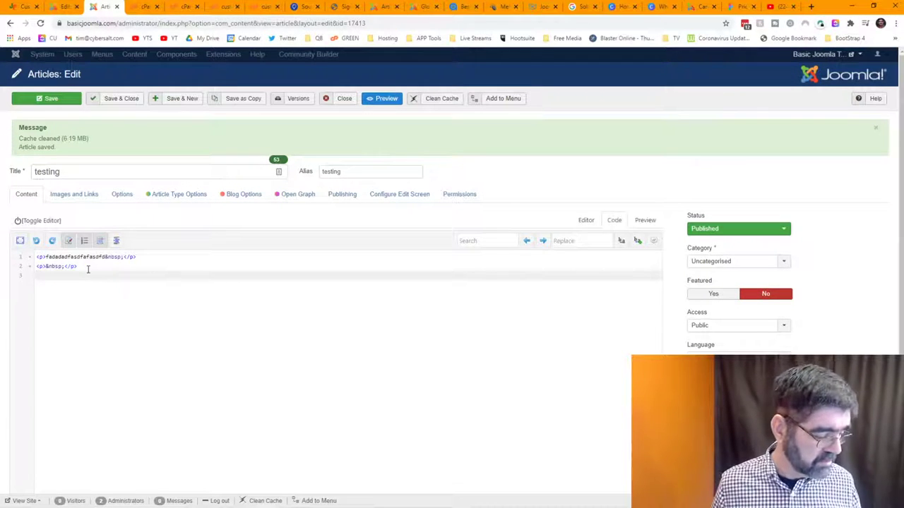
key(ctrl+v)
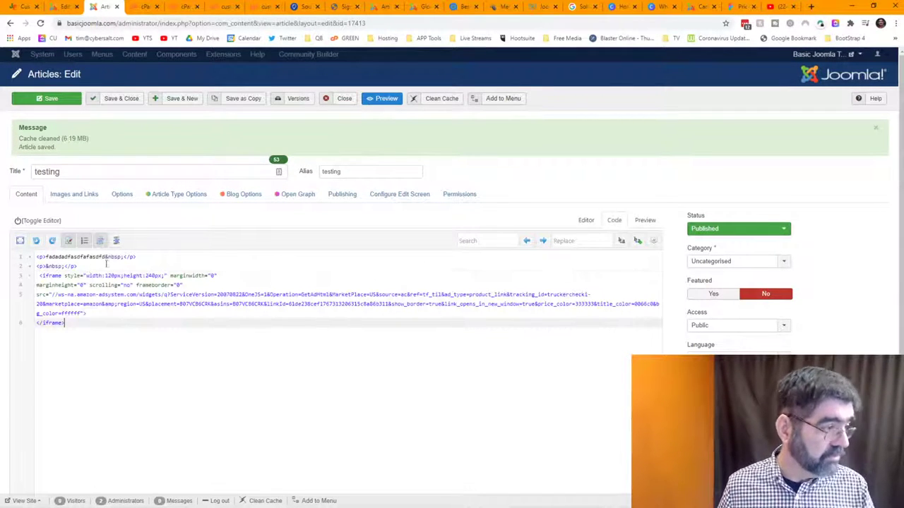
click(35, 98)
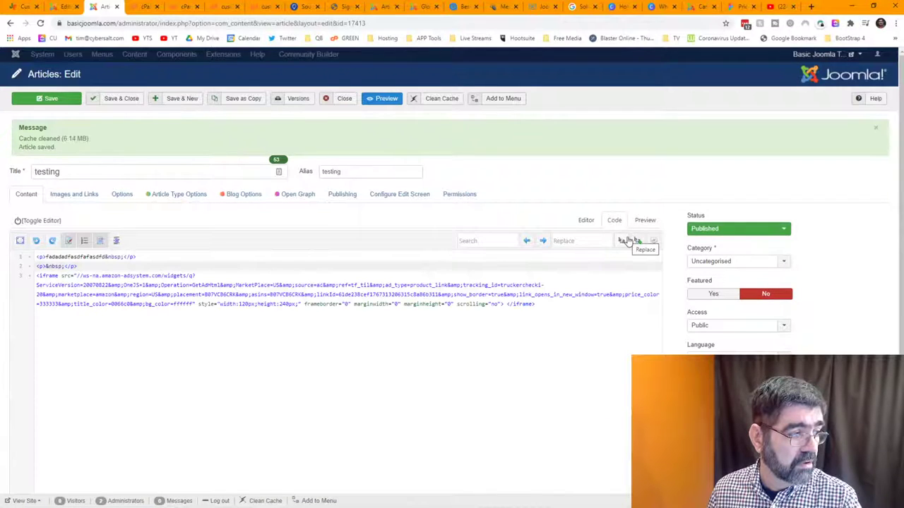
click(583, 223)
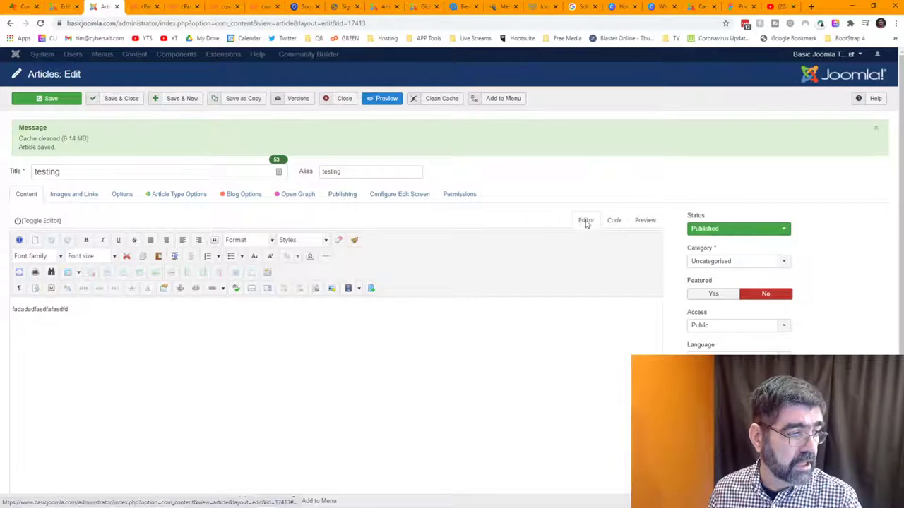
click(619, 224)
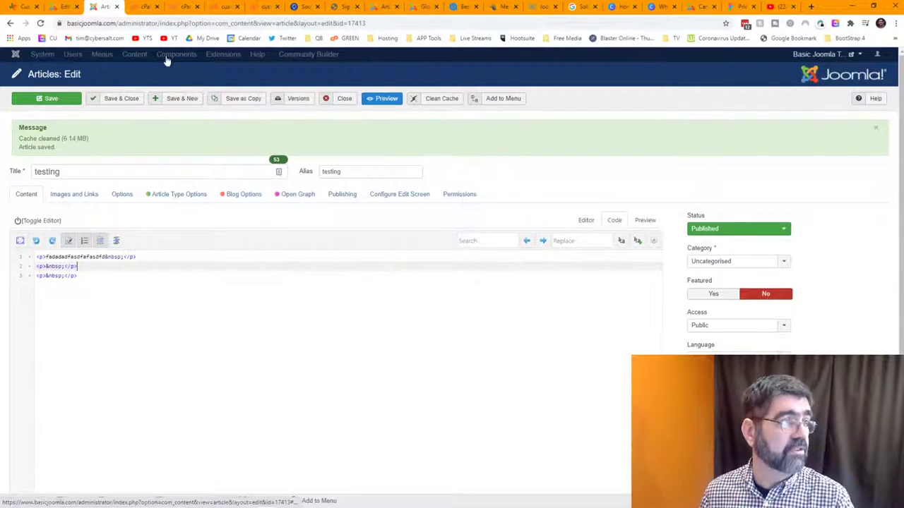
- Examine the Typography, Filesystem and Advanced editor parameters of the Default JCE profile for a setting that affects iframes
click(65, 6)
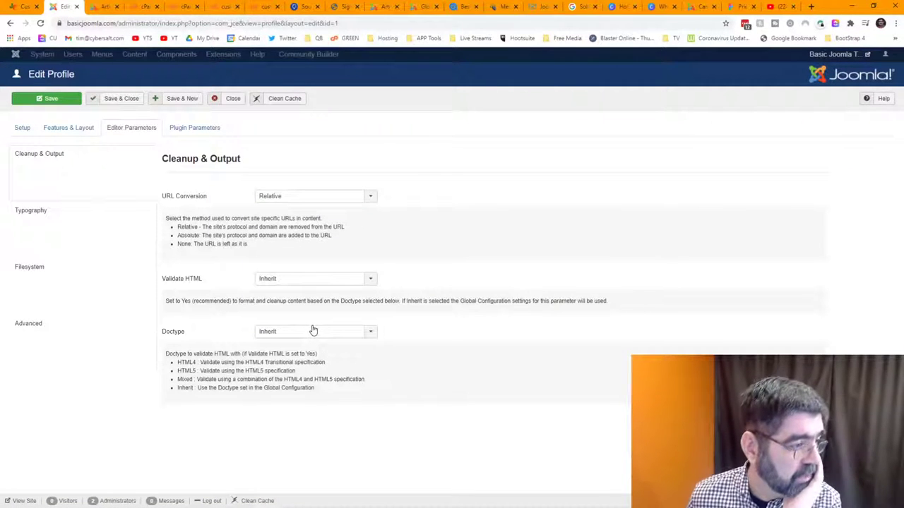
click(58, 238)
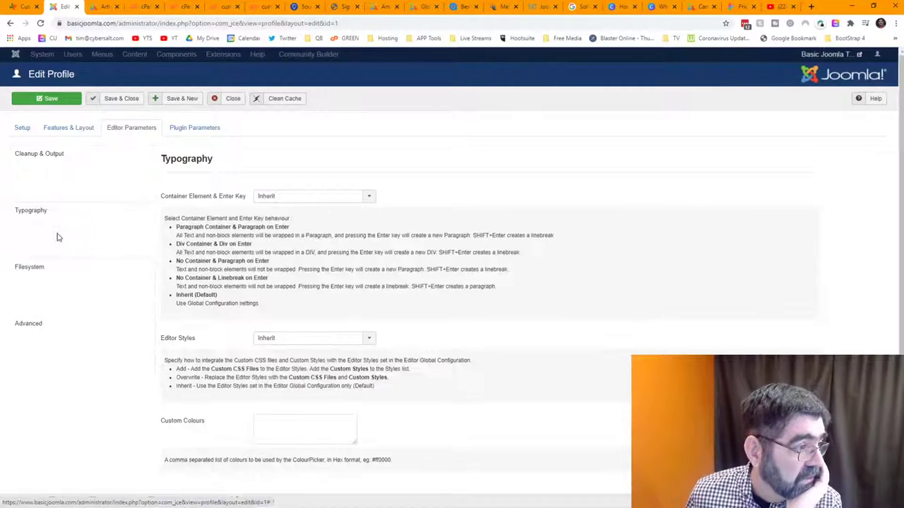
scroll(233, 252, down, 1)
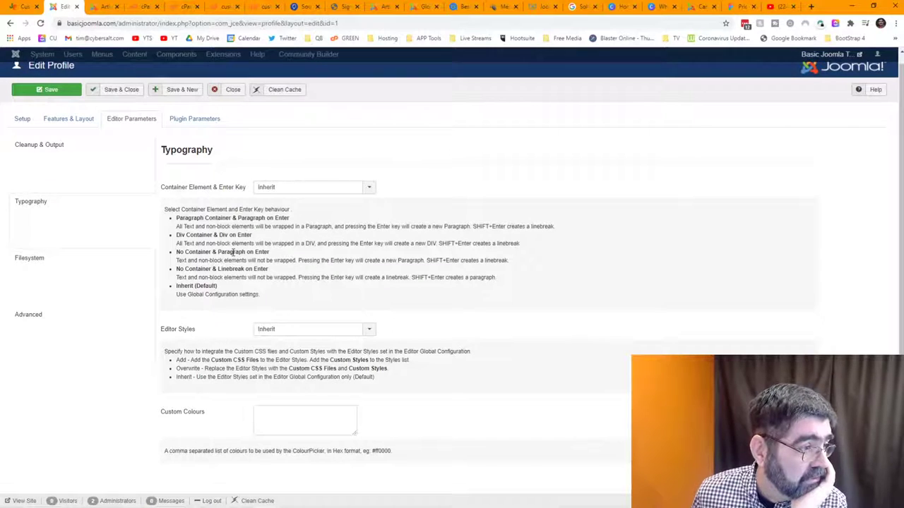
click(57, 272)
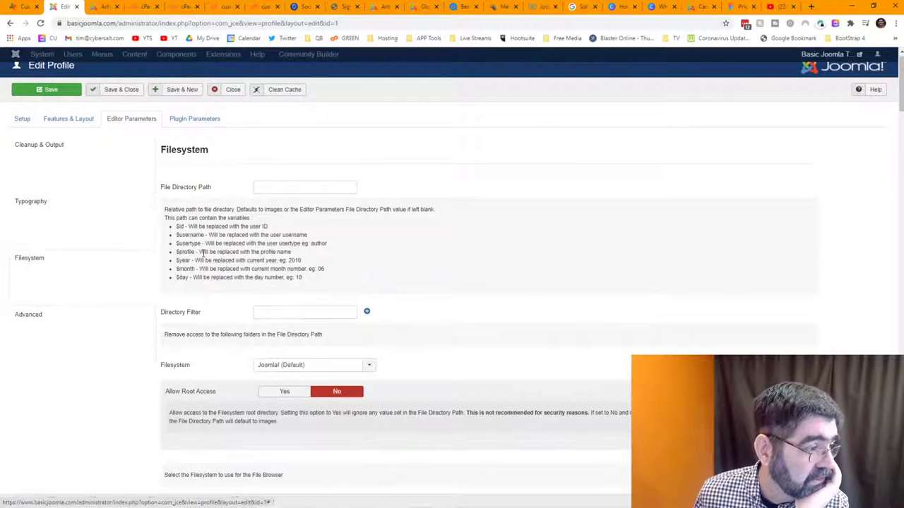
scroll(246, 263, down, 3)
scroll(246, 263, down, 8)
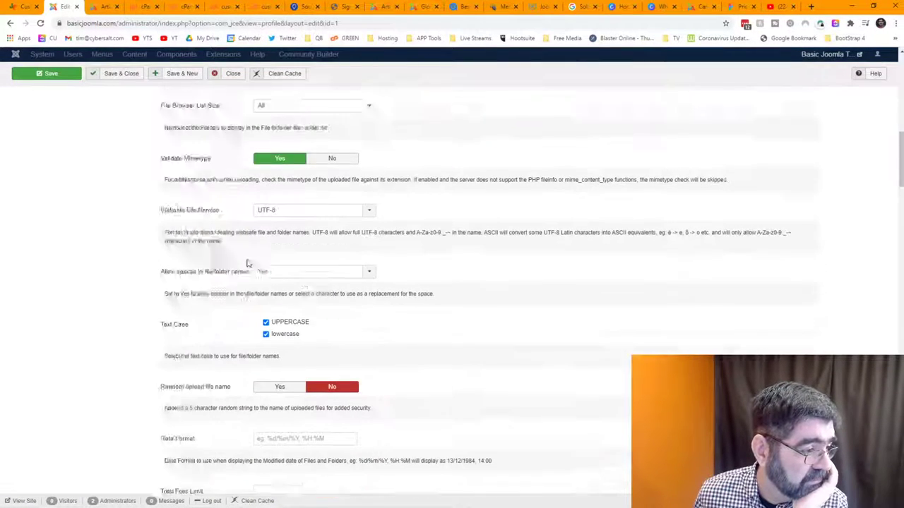
scroll(247, 260, down, 10)
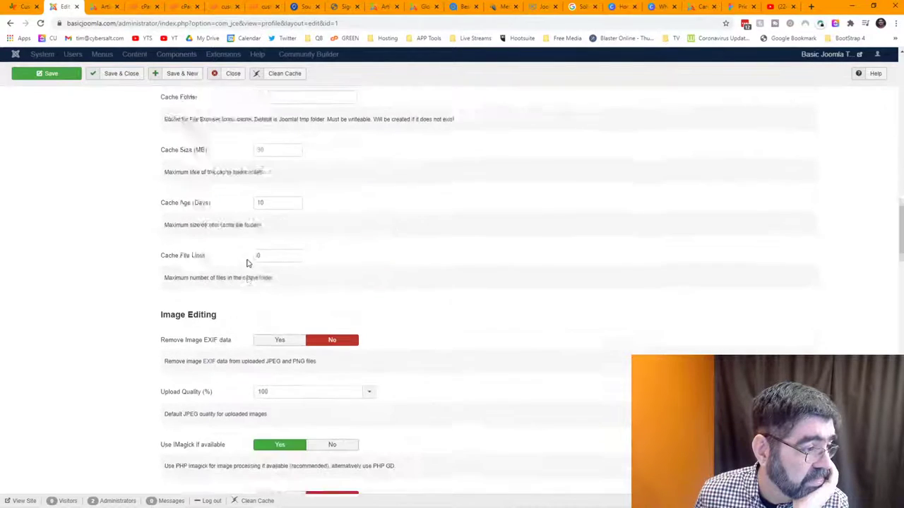
scroll(247, 260, down, 10)
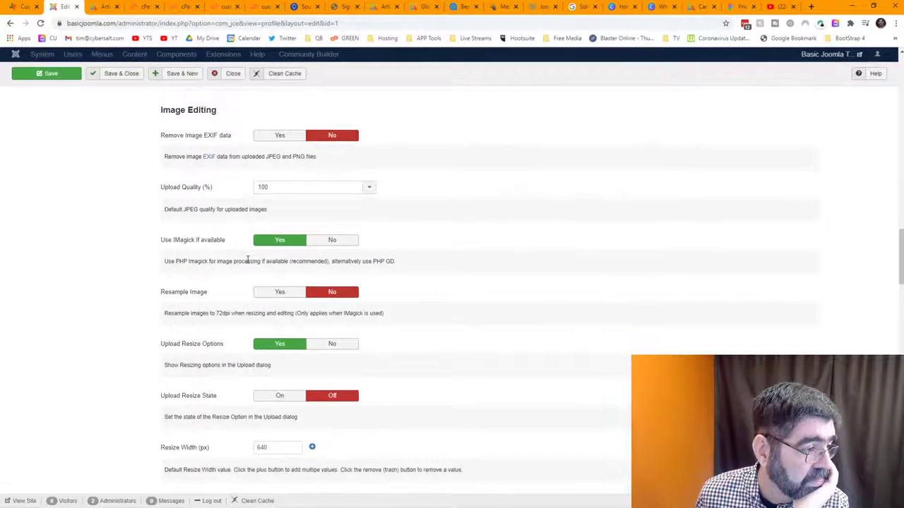
scroll(247, 260, down, 15)
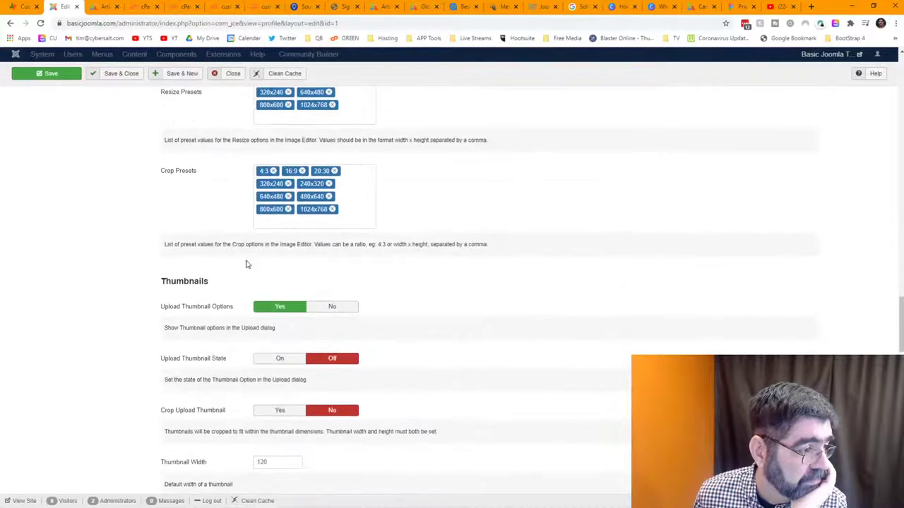
scroll(245, 265, down, 15)
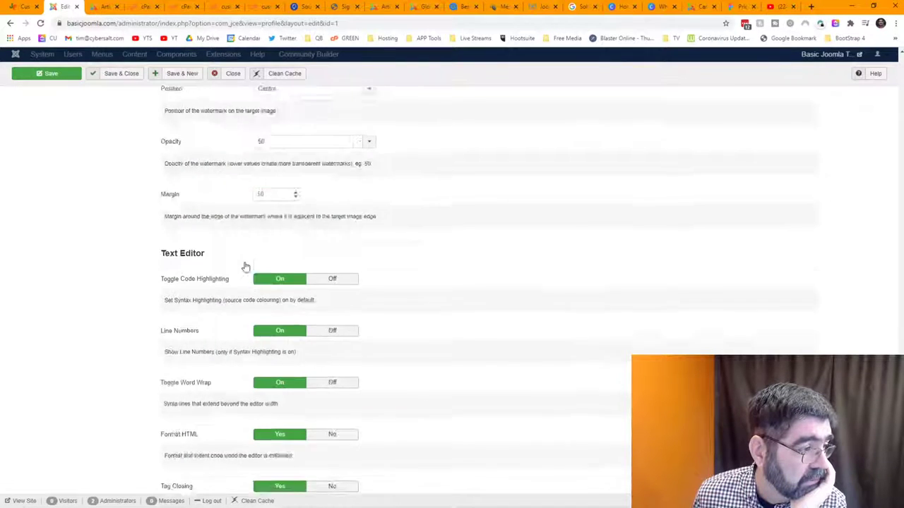
scroll(245, 267, up, 1)
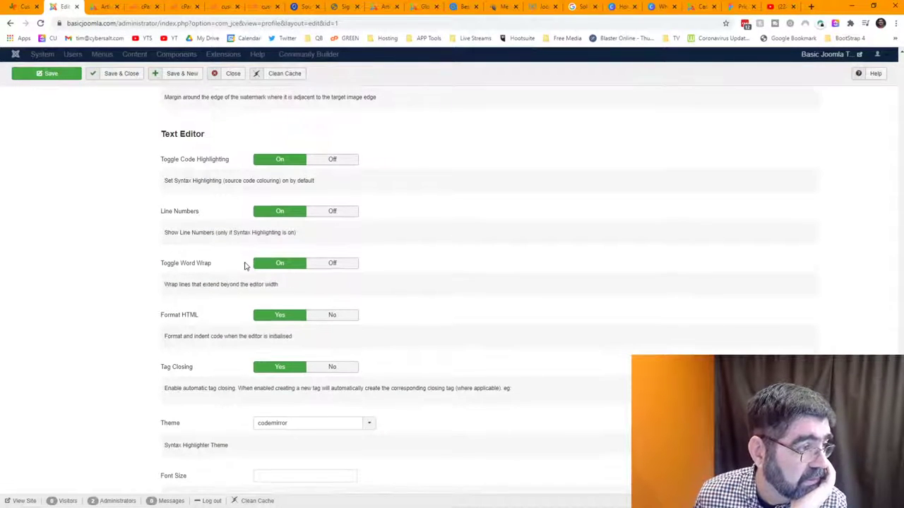
scroll(245, 266, up, 20)
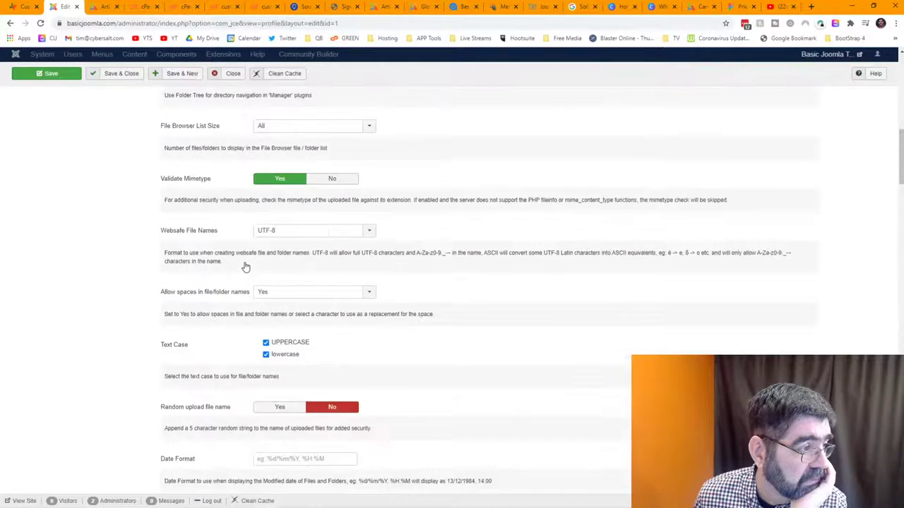
click(48, 329)
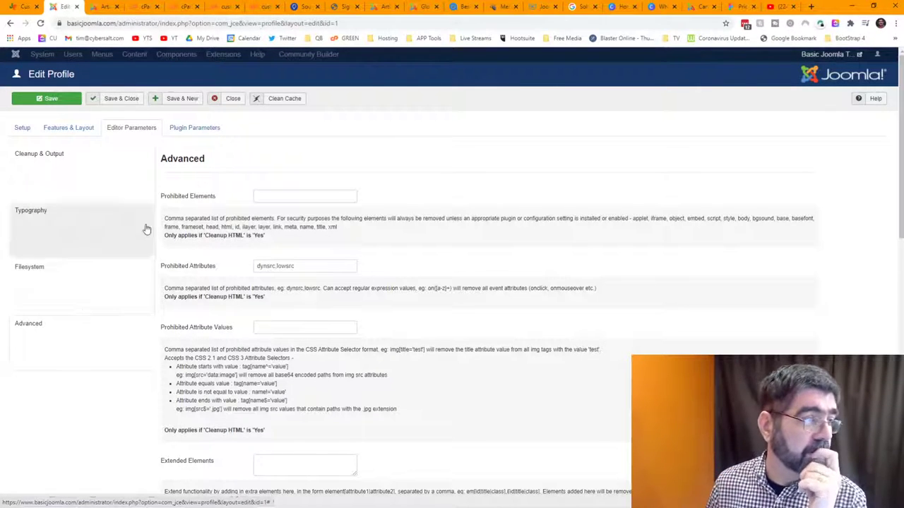
- Set Allow IFrames to Yes in the JCE profile's Media Support plugin parameters and save the profile
click(201, 128)
scroll(81, 253, down, 5)
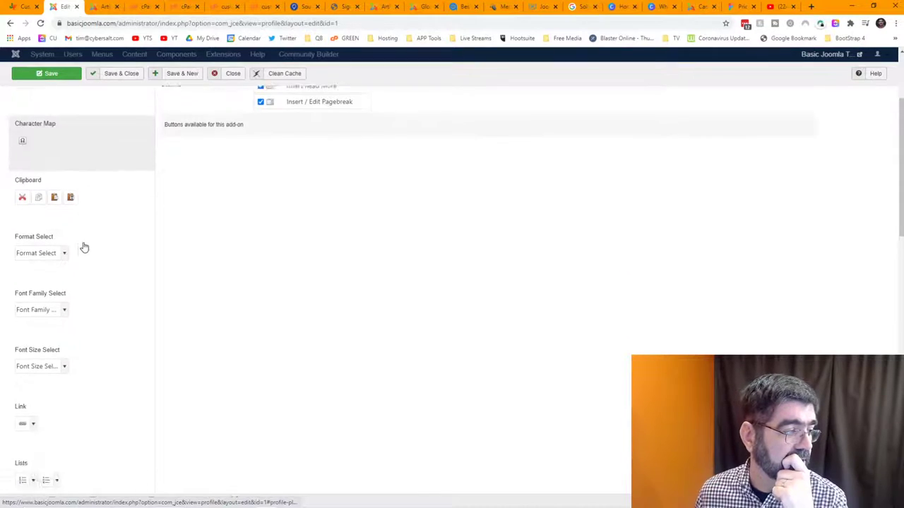
click(50, 317)
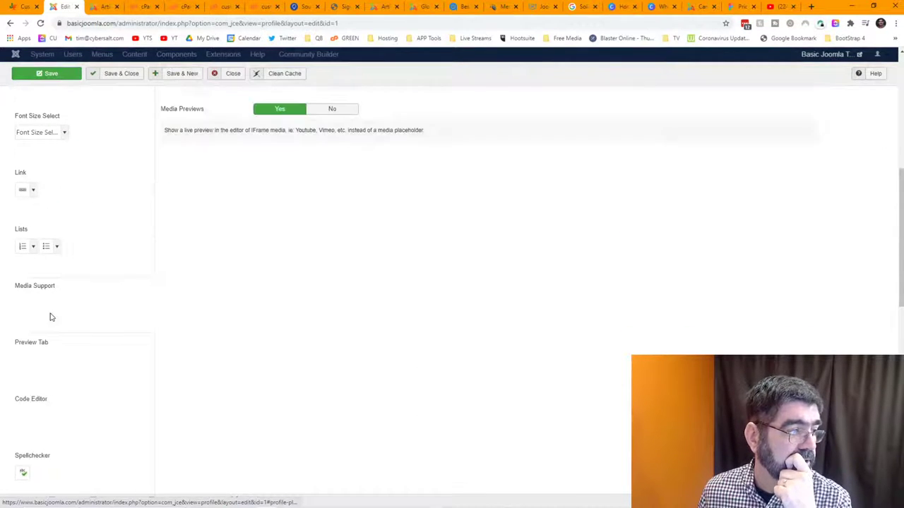
scroll(268, 250, up, 5)
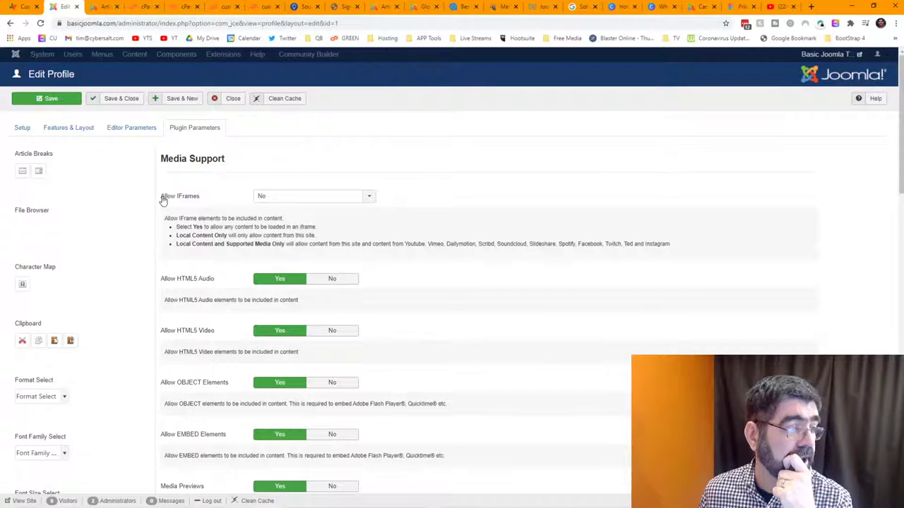
click(365, 204)
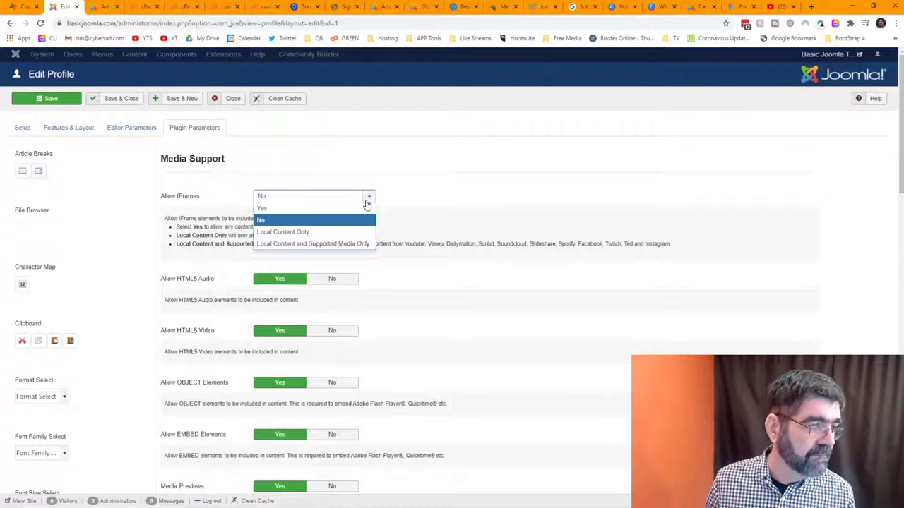
click(331, 208)
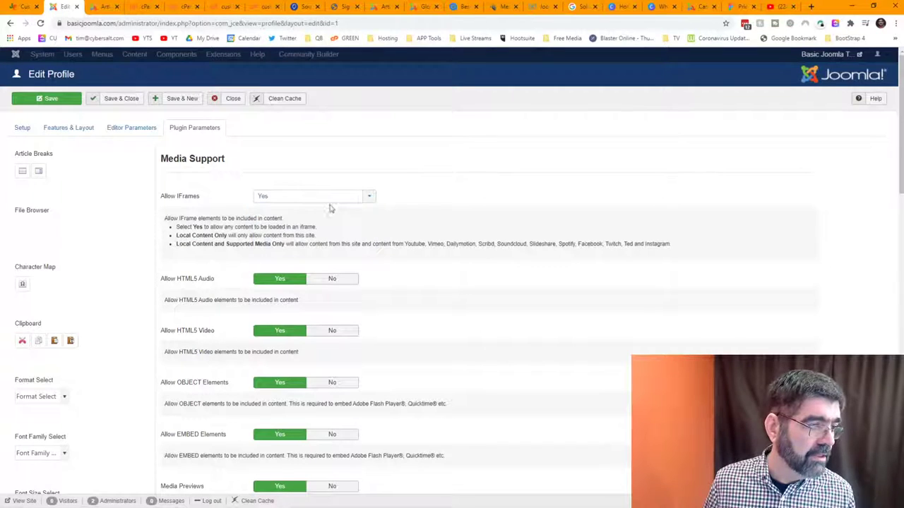
click(61, 104)
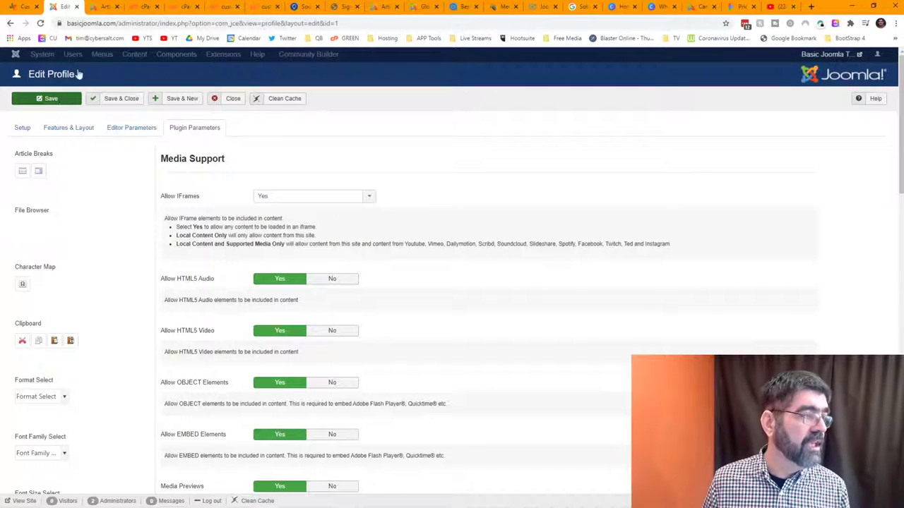
- Reload the testing article and check the Amazon iframe in the visual editor and the code view
click(100, 7)
click(40, 23)
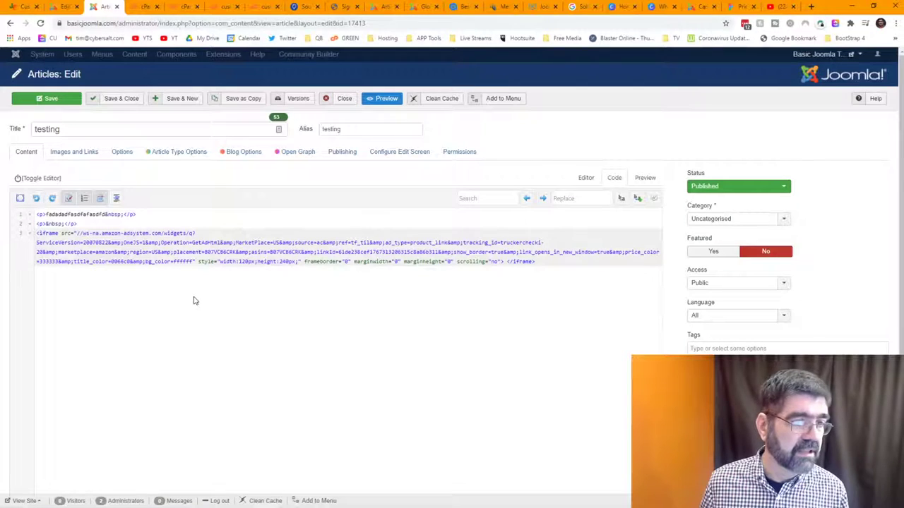
click(586, 178)
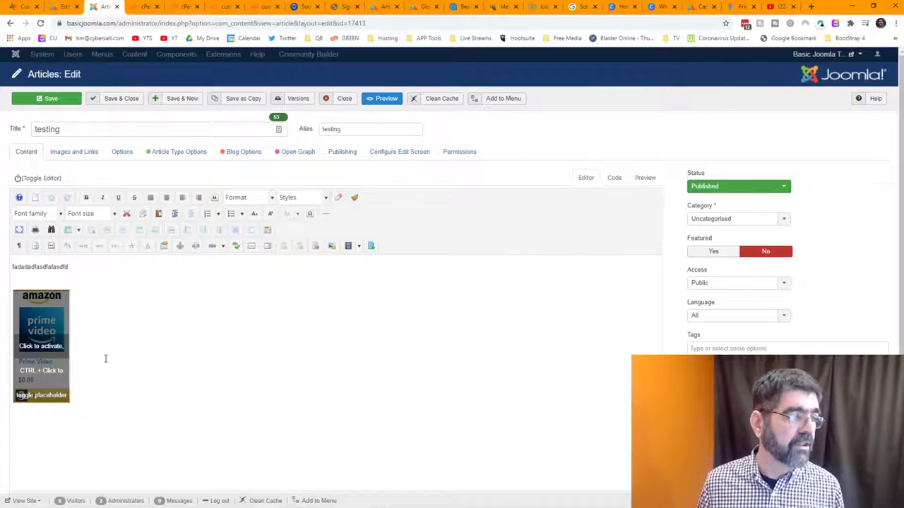
click(621, 182)
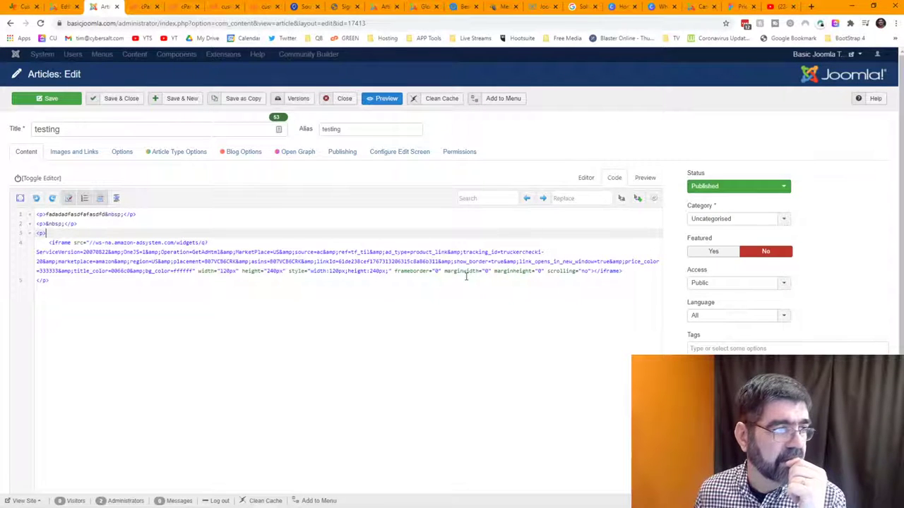
- Save the testing article with the Amazon iframe and check it again in the visual editor
click(40, 99)
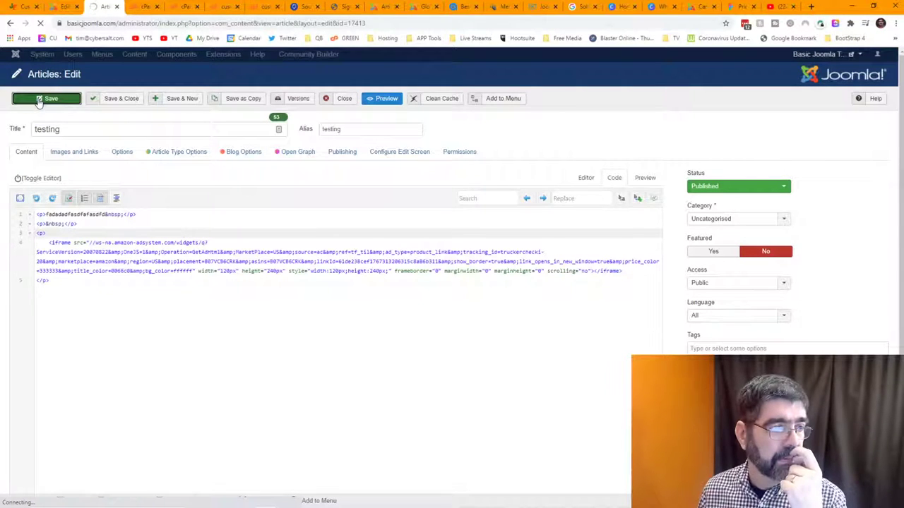
click(819, 55)
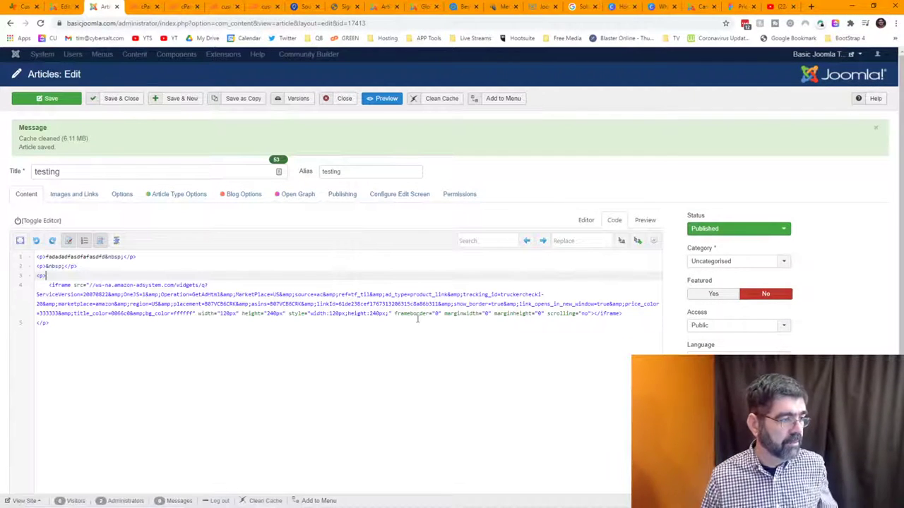
click(580, 221)
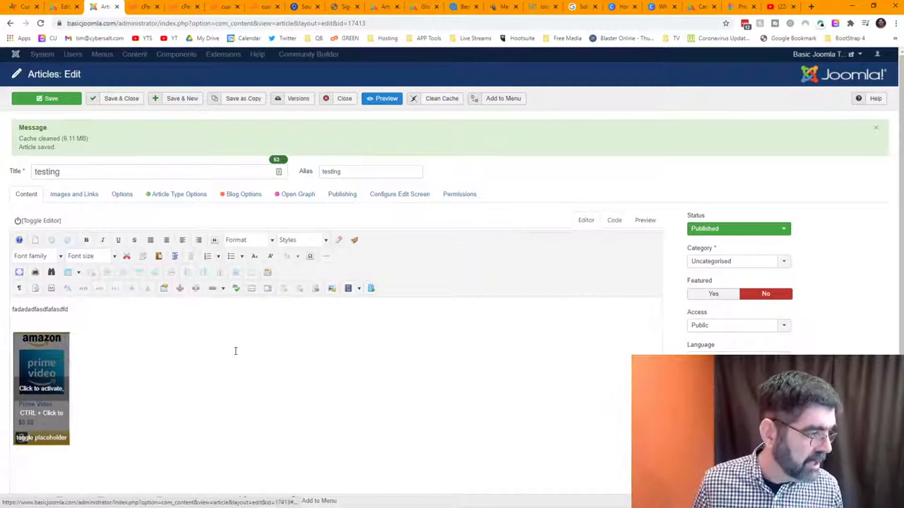
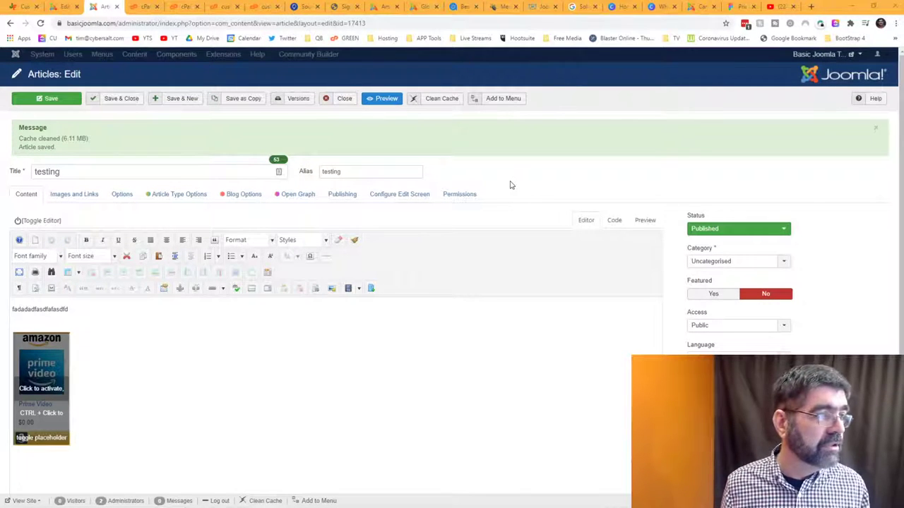
- Delete all of the testing article's content in its code view, including the Amazon iframe
key(alt+Tab)
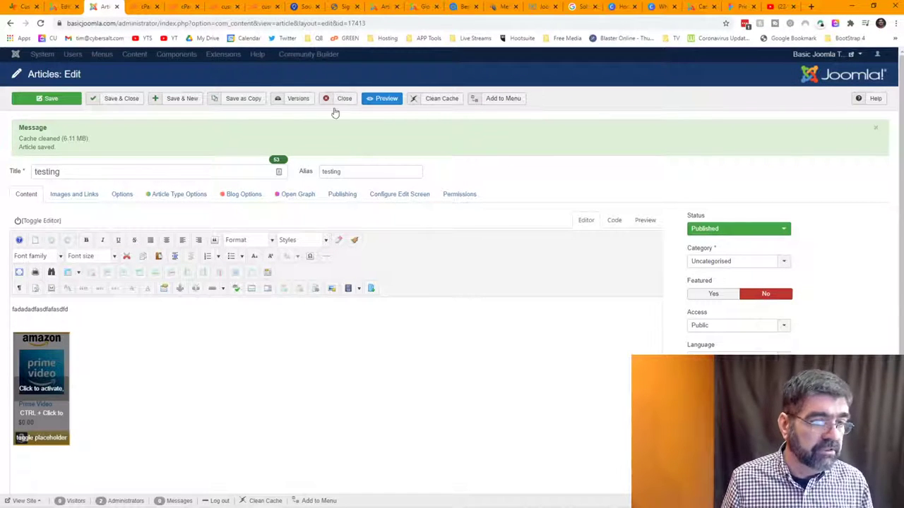
click(618, 220)
click(262, 293)
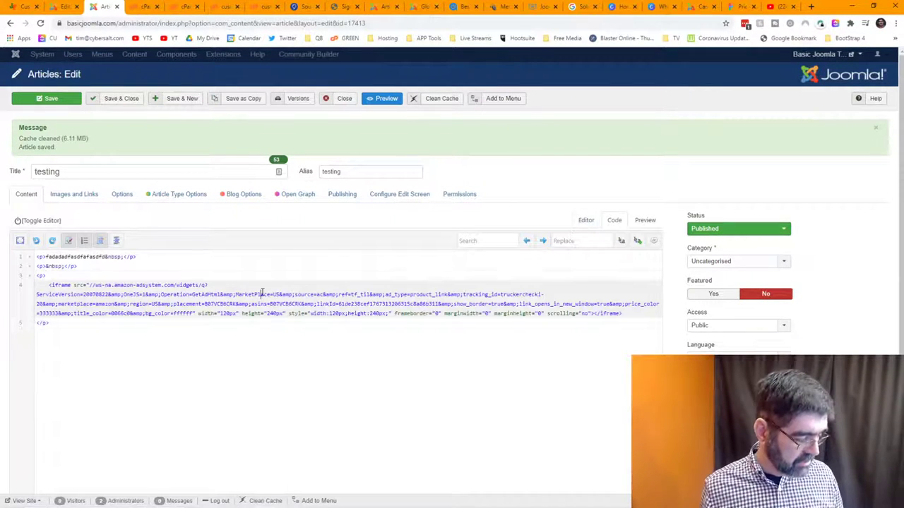
key(ctrl+a)
key(BackSpace)
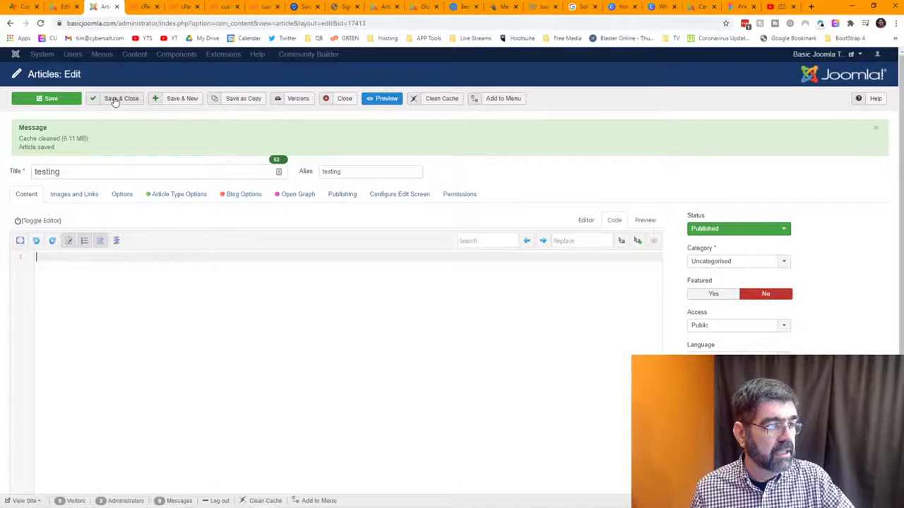
- Set the testing article's status to Unpublished, then save and close it
click(703, 228)
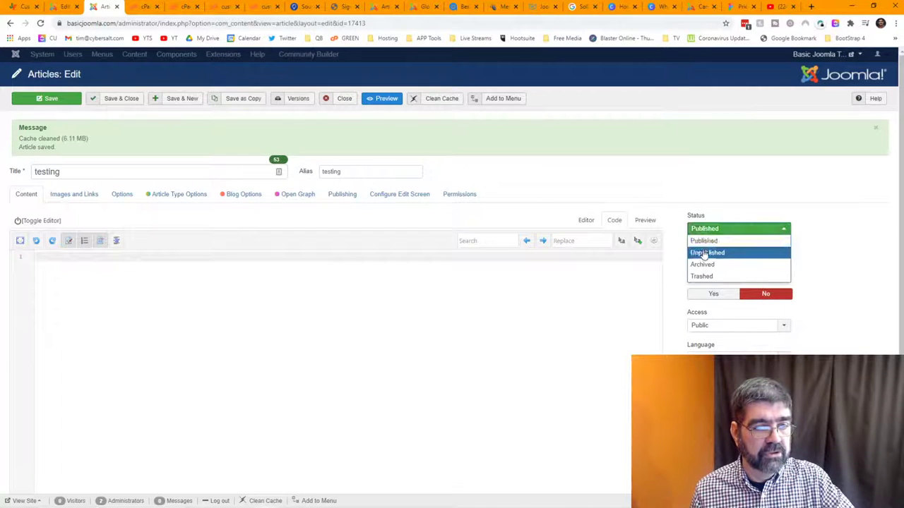
click(707, 253)
click(130, 99)
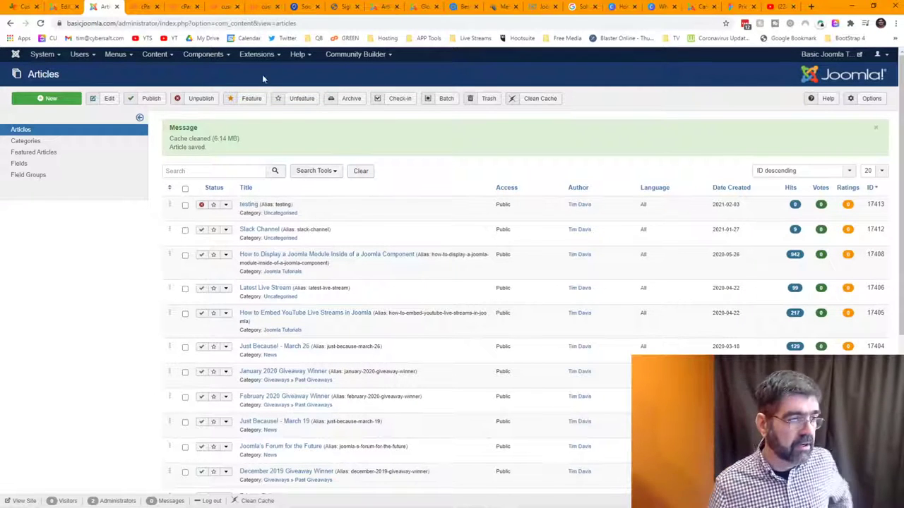
- Review the Default JCE profile's editor parameters, filesystem settings and setup assignments, then return to the list of editor profiles
click(68, 9)
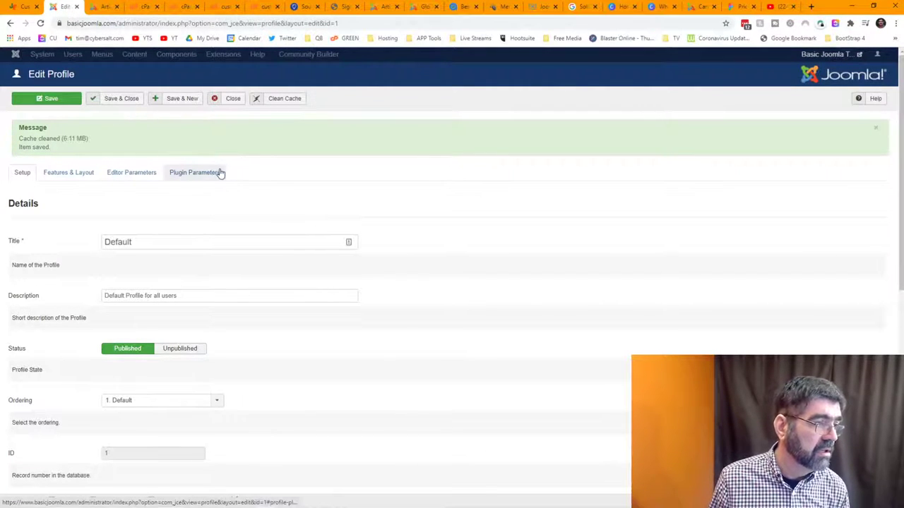
click(155, 179)
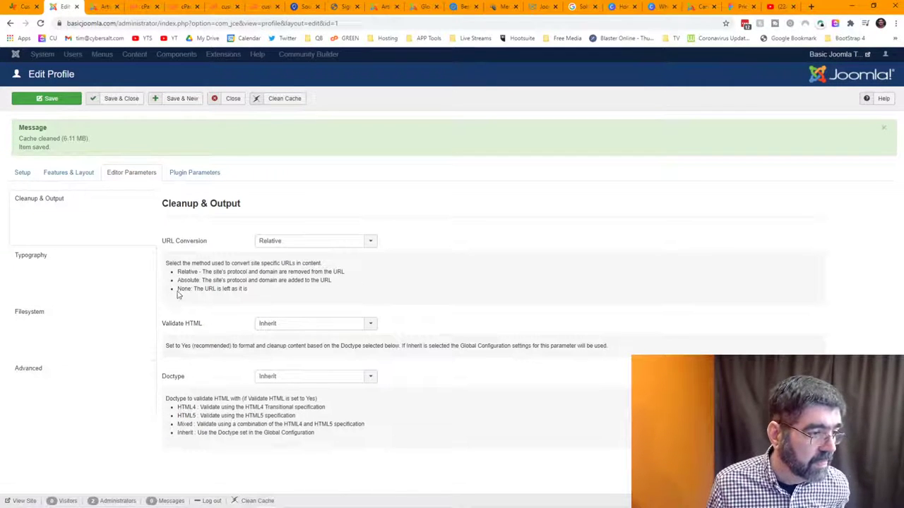
click(50, 329)
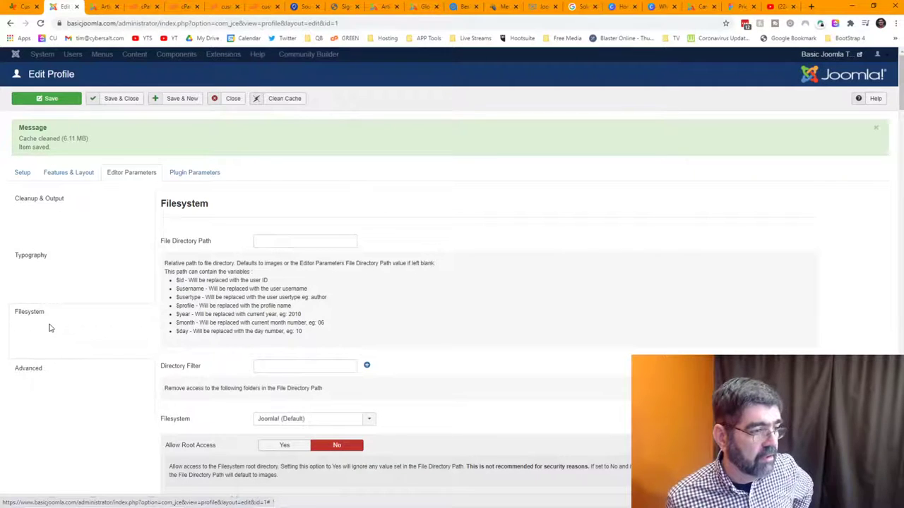
scroll(205, 309, down, 2)
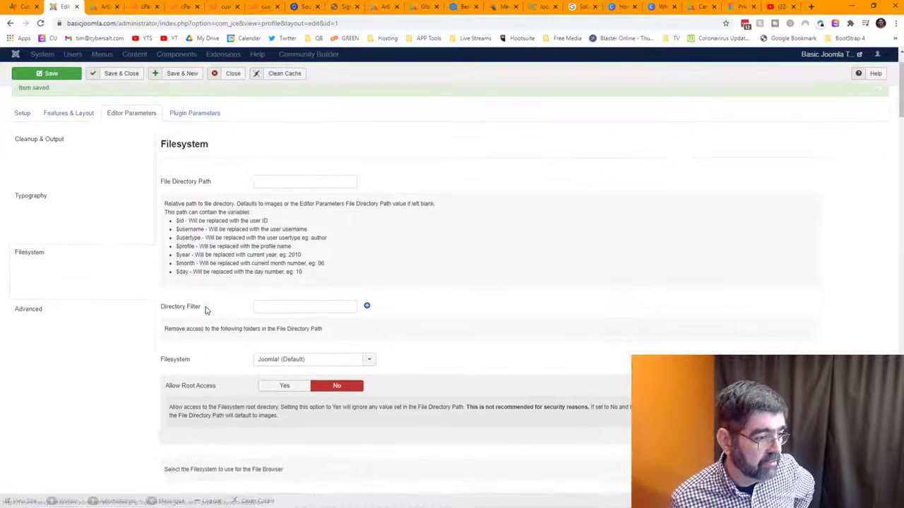
scroll(205, 309, down, 5)
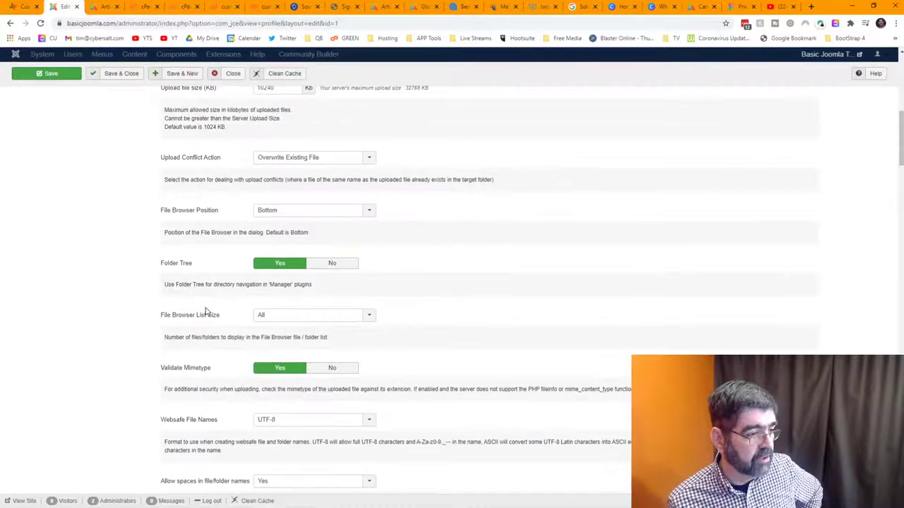
scroll(206, 310, down, 2)
scroll(205, 310, up, 9)
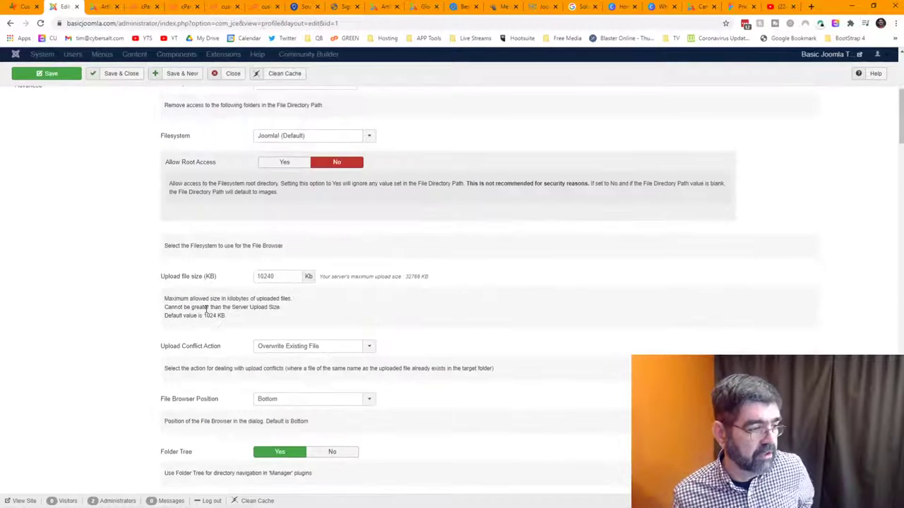
click(22, 172)
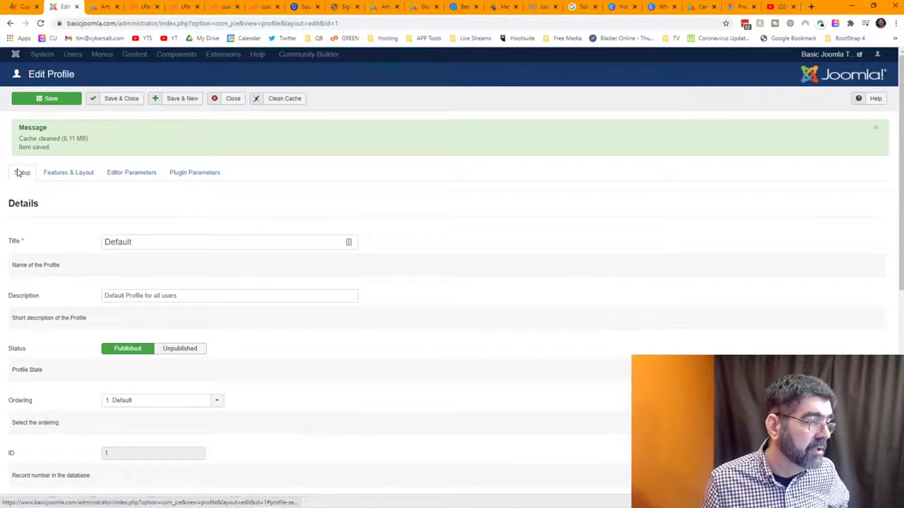
scroll(70, 226, down, 4)
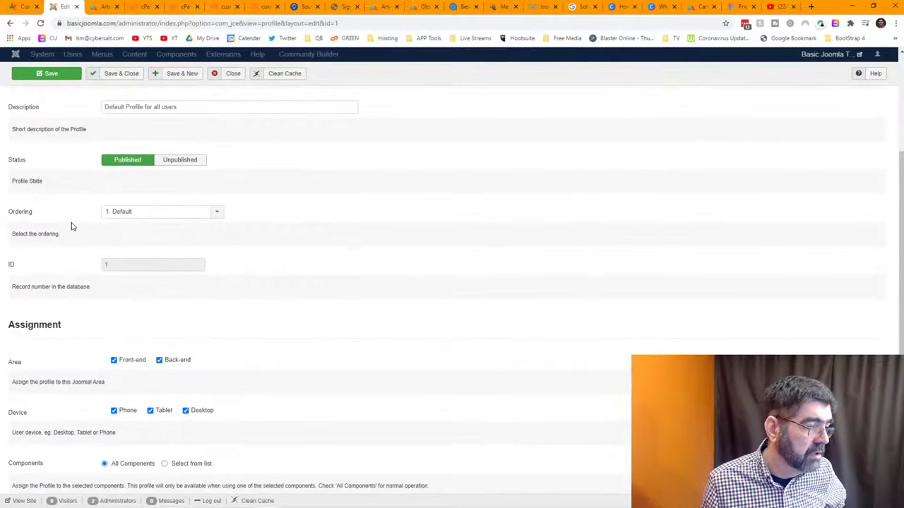
scroll(71, 225, down, 2)
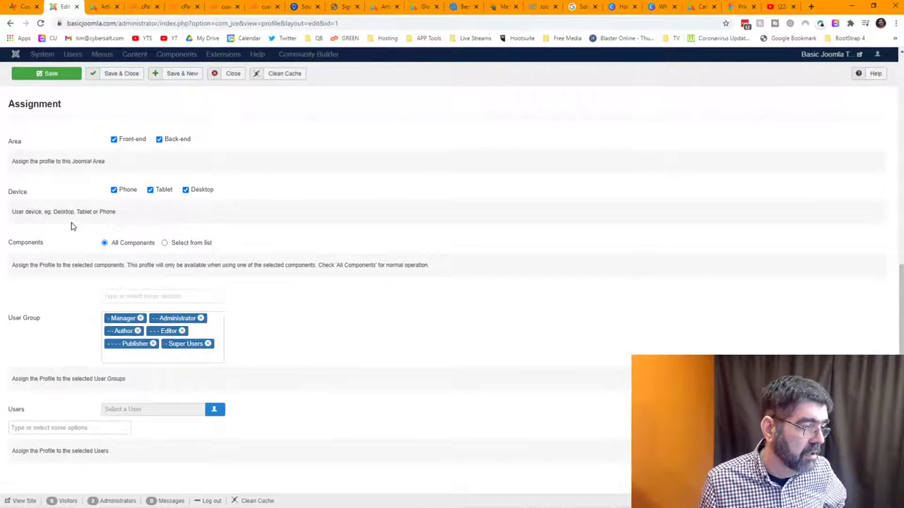
scroll(73, 218, up, 6)
click(235, 104)
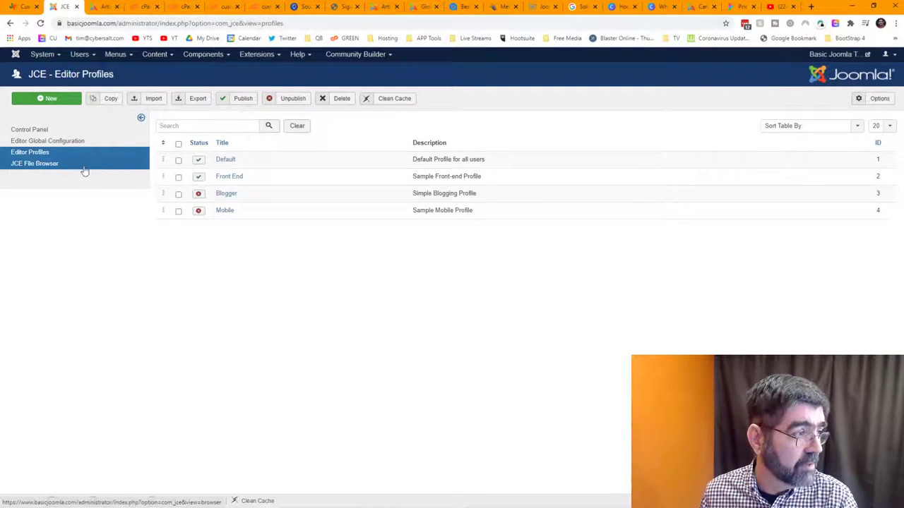
click(48, 157)
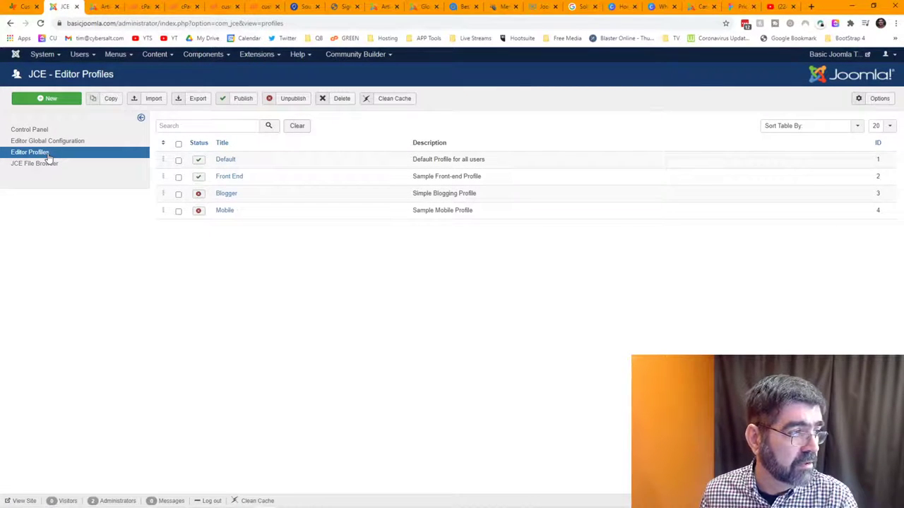
click(48, 158)
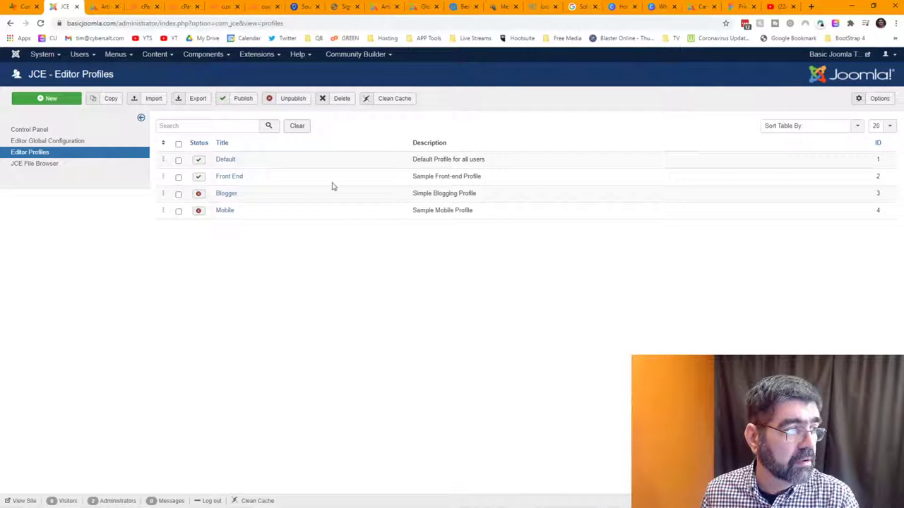
- Open the Style Select plugin parameters of the Default JCE profile, keeping Custom Styles enabled in the Styles List Options
click(226, 161)
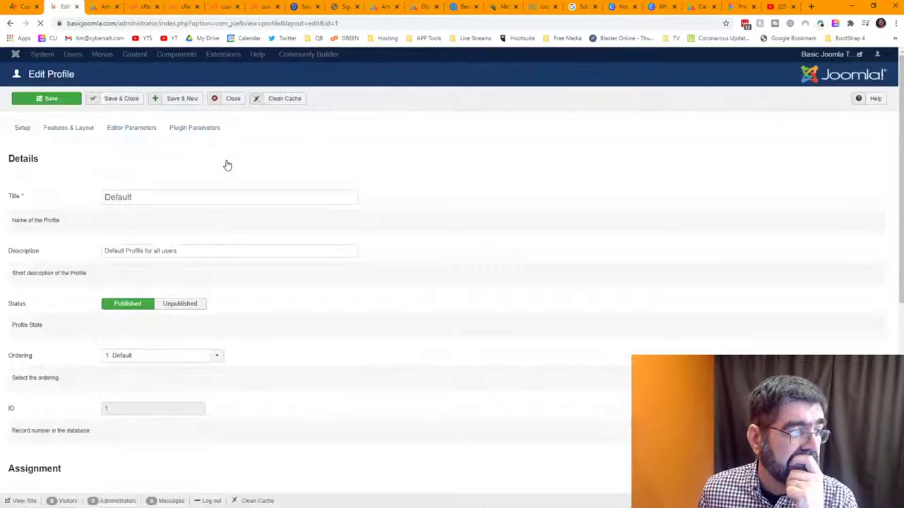
click(198, 129)
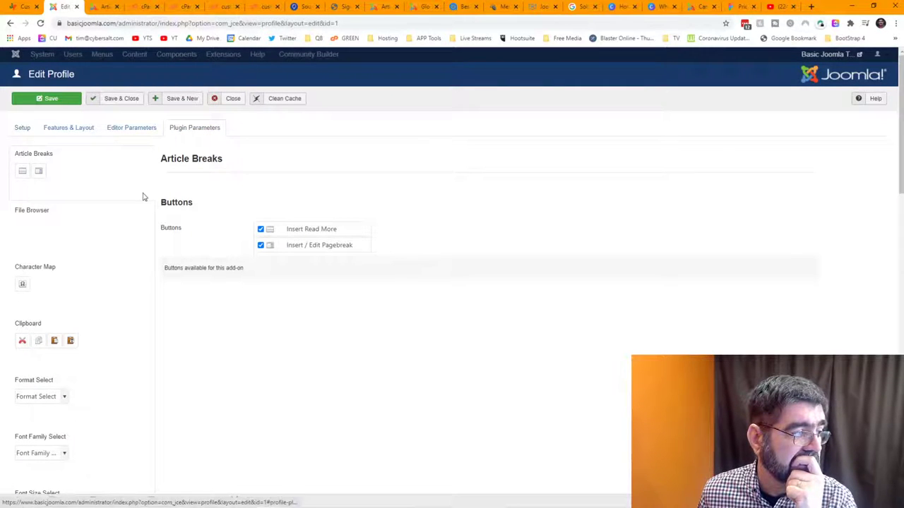
scroll(142, 196, down, 1)
scroll(142, 198, down, 3)
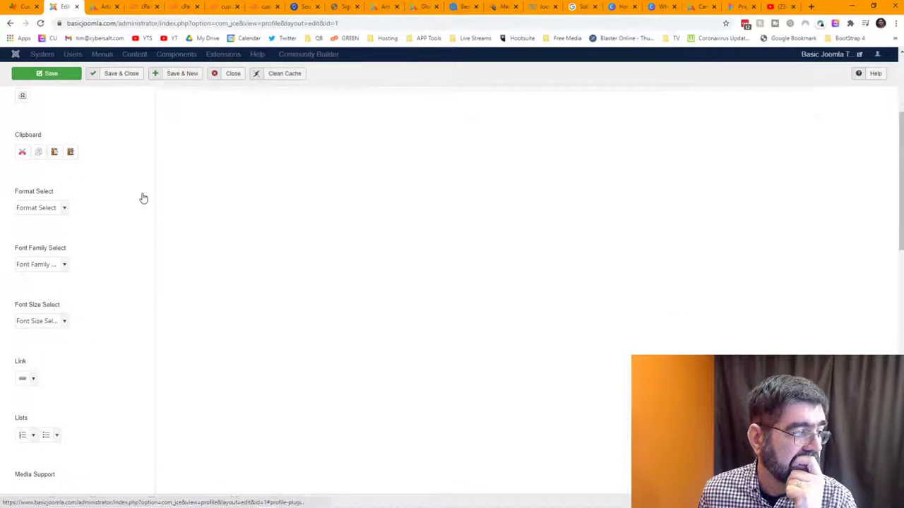
scroll(142, 197, down, 2)
scroll(142, 198, down, 2)
scroll(140, 199, down, 3)
scroll(139, 197, down, 2)
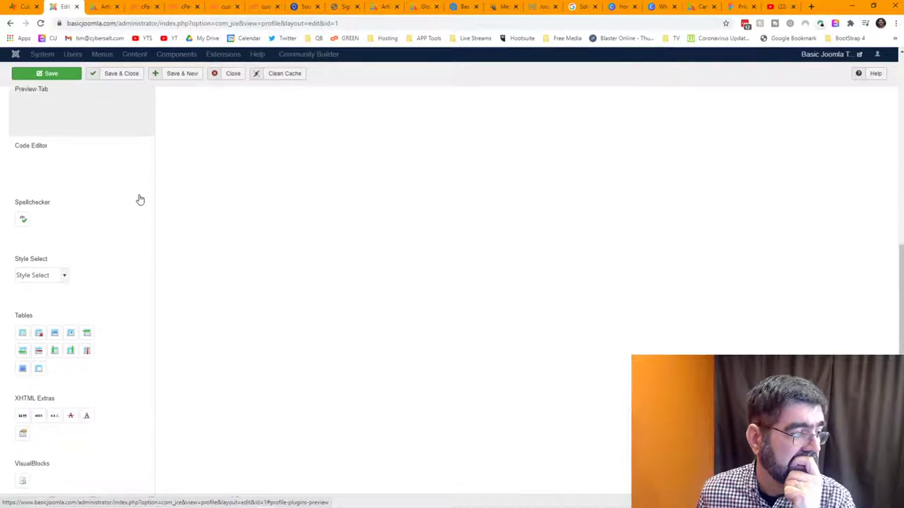
click(120, 250)
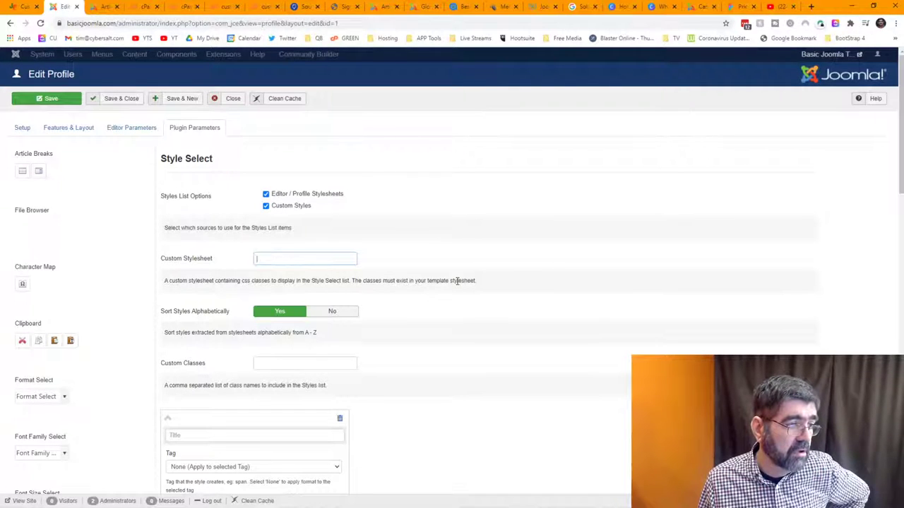
click(265, 207)
click(266, 207)
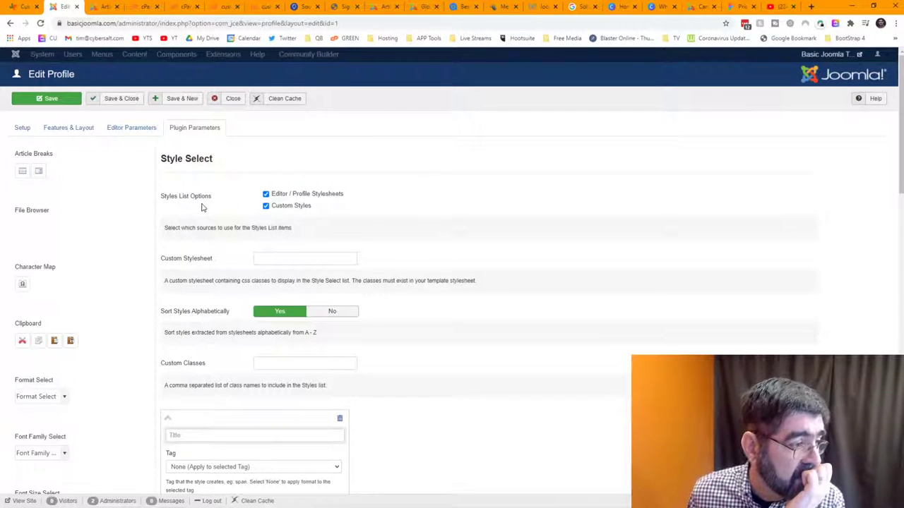
- Enter test,test1,tests2 as the Custom Classes for Style Select and save the Default profile
scroll(202, 206, down, 2)
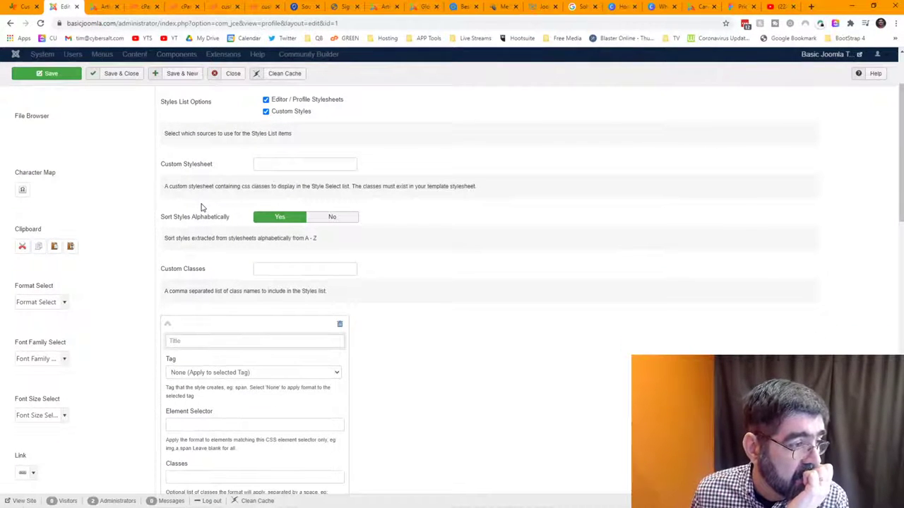
click(280, 269)
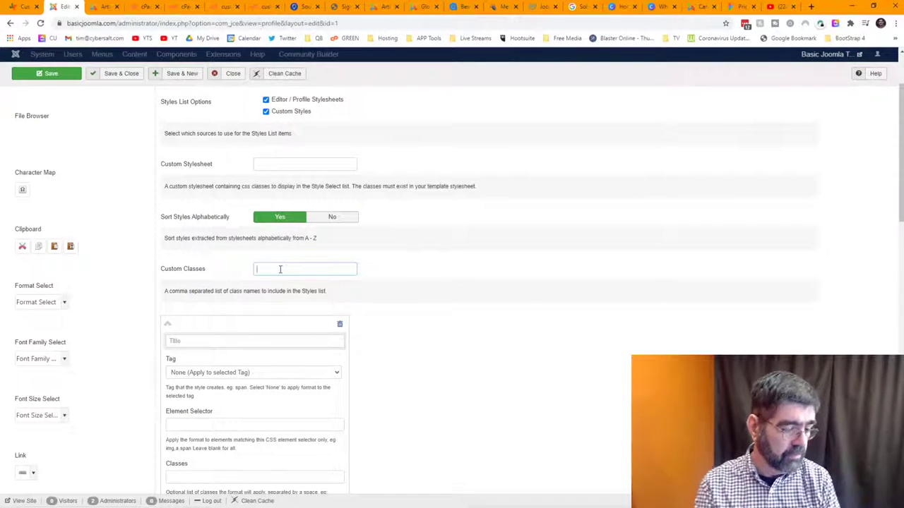
text(tst)
text(test)
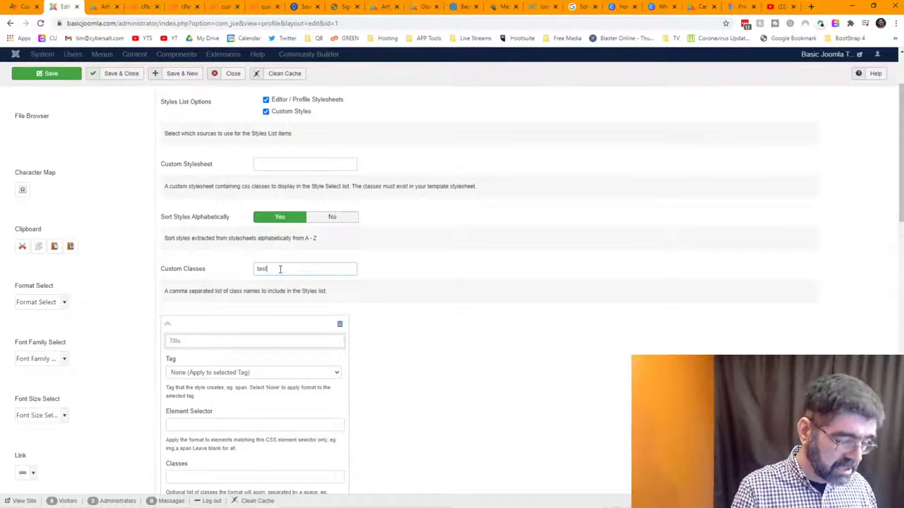
text(,test)
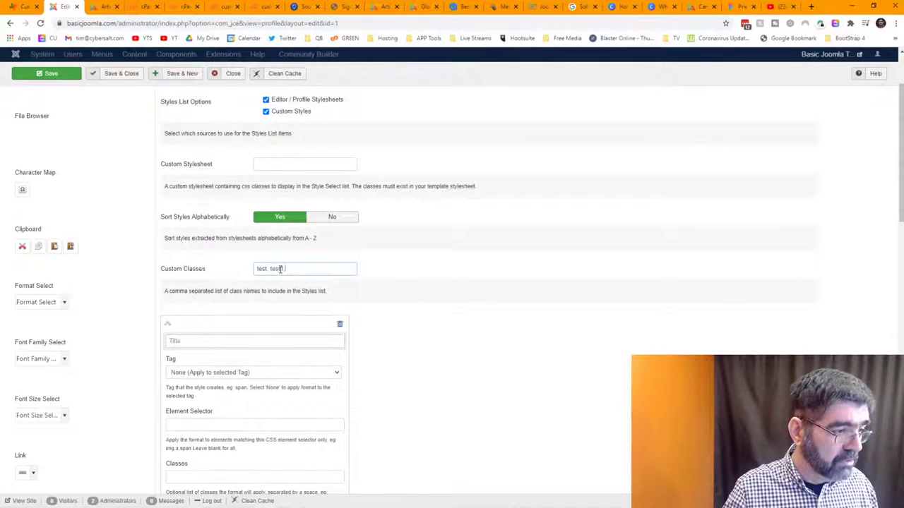
key(BackSpace)
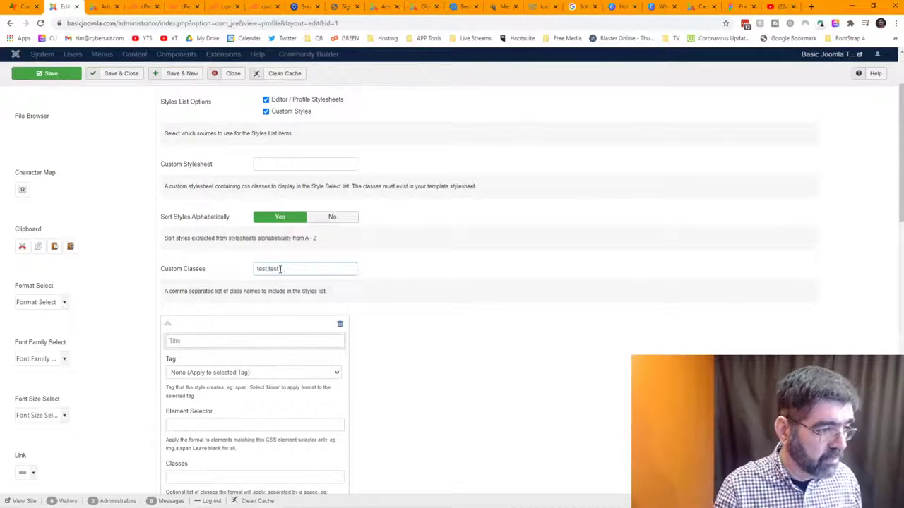
text(t)
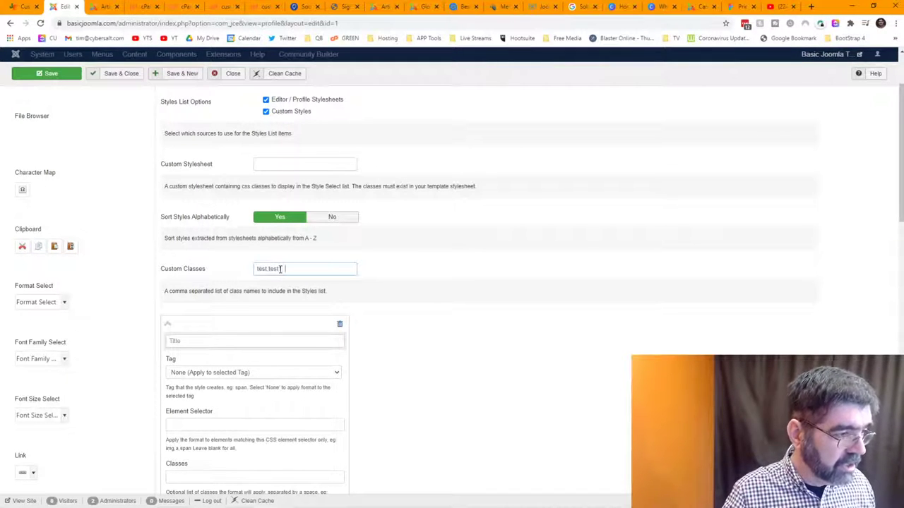
text(,tests2)
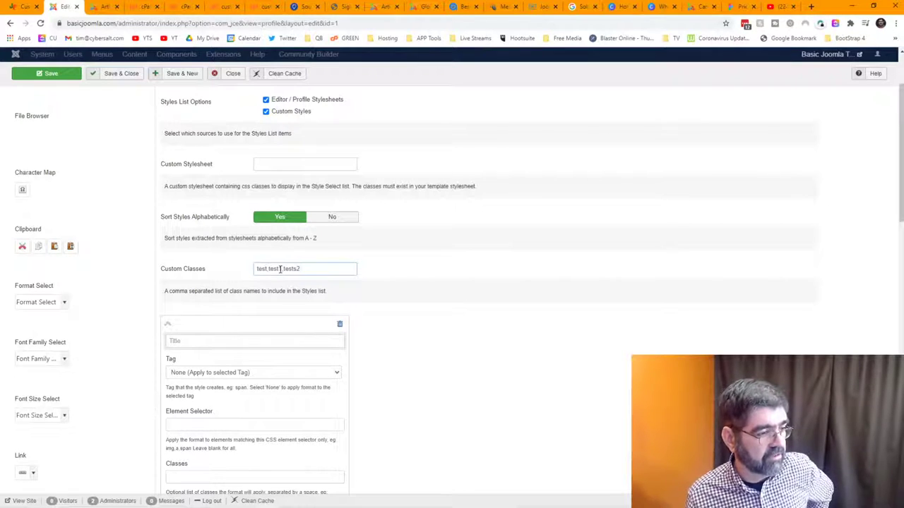
click(53, 74)
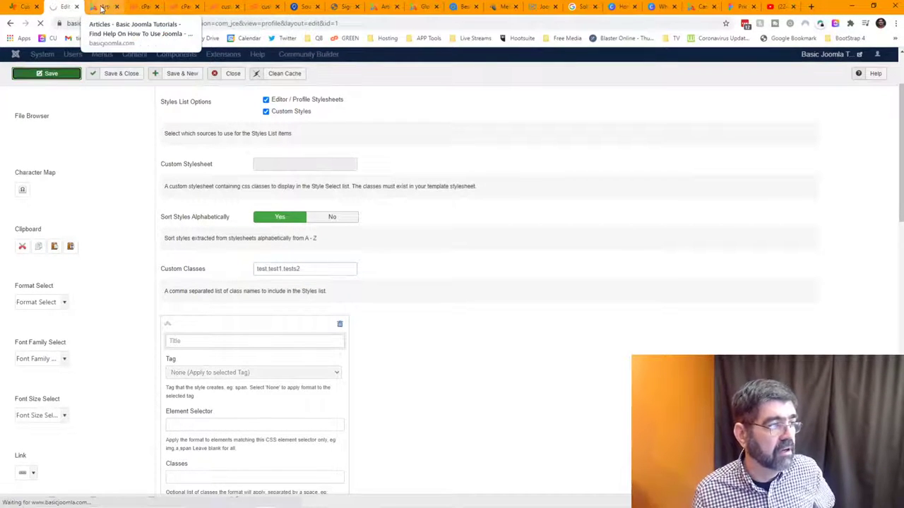
- Open the testing article for editing from the Joomla article list
click(102, 8)
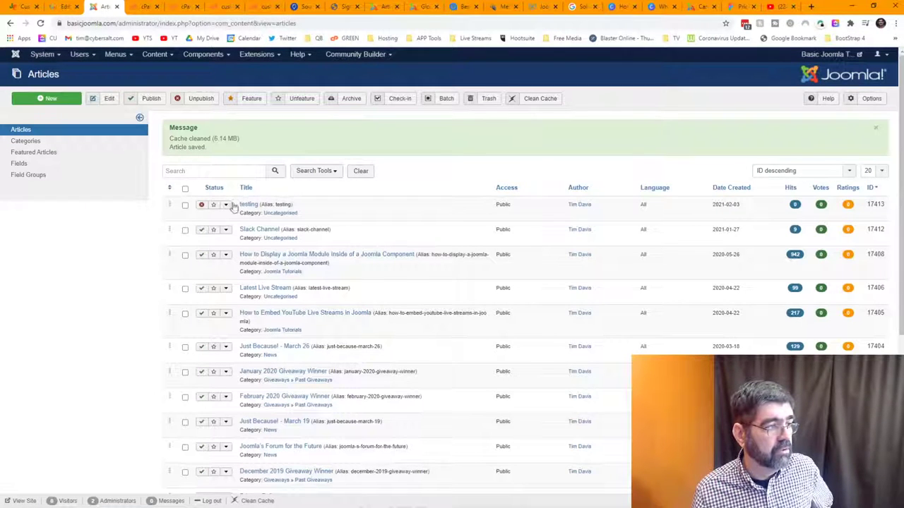
click(249, 206)
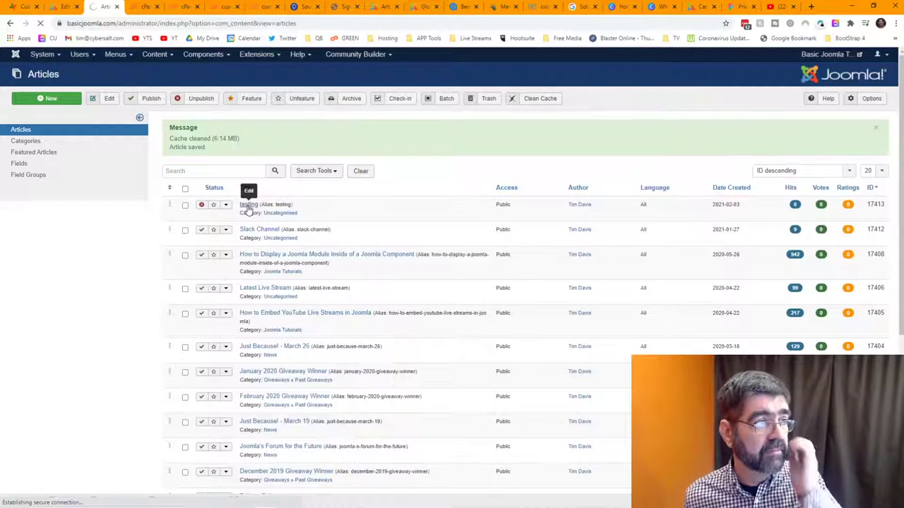
- Reopen the Style Select plugin parameters of the Default JCE profile and check the saved Custom Classes
click(60, 7)
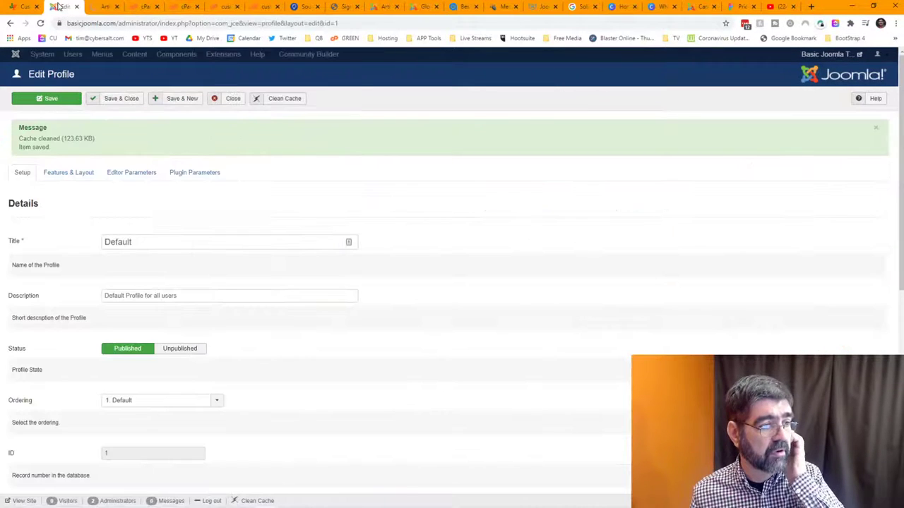
click(181, 174)
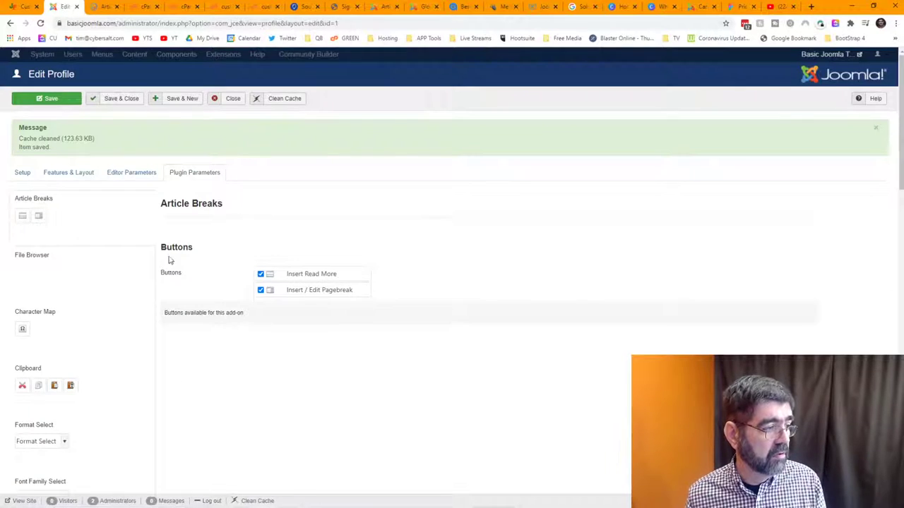
scroll(188, 257, down, 4)
scroll(109, 263, down, 2)
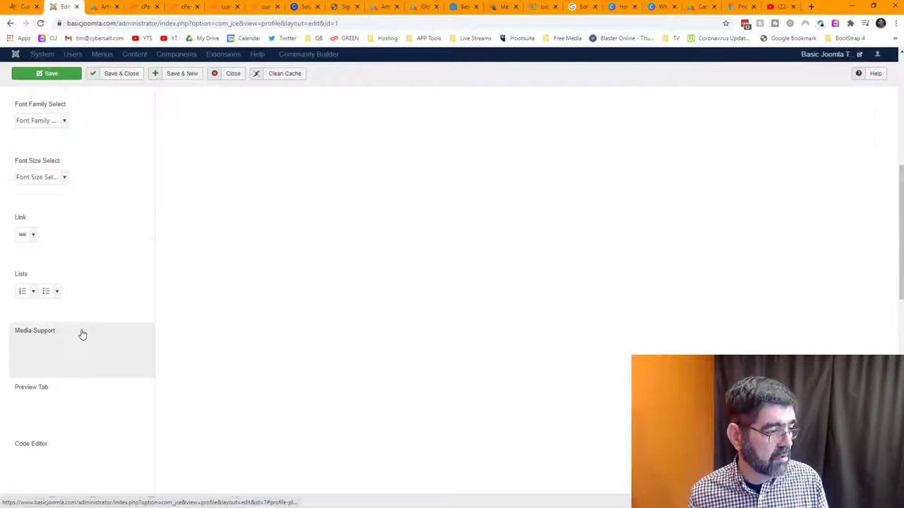
scroll(80, 333, down, 3)
scroll(82, 334, down, 1)
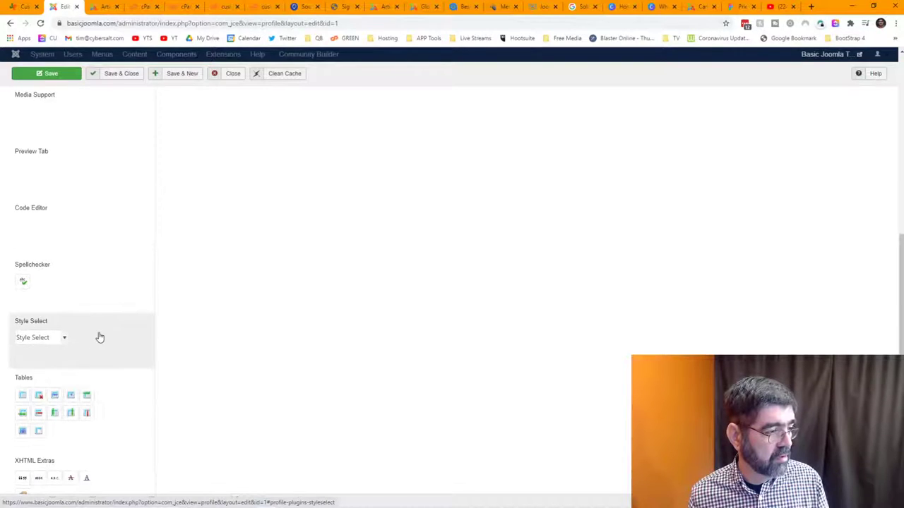
click(98, 337)
scroll(280, 329, up, 10)
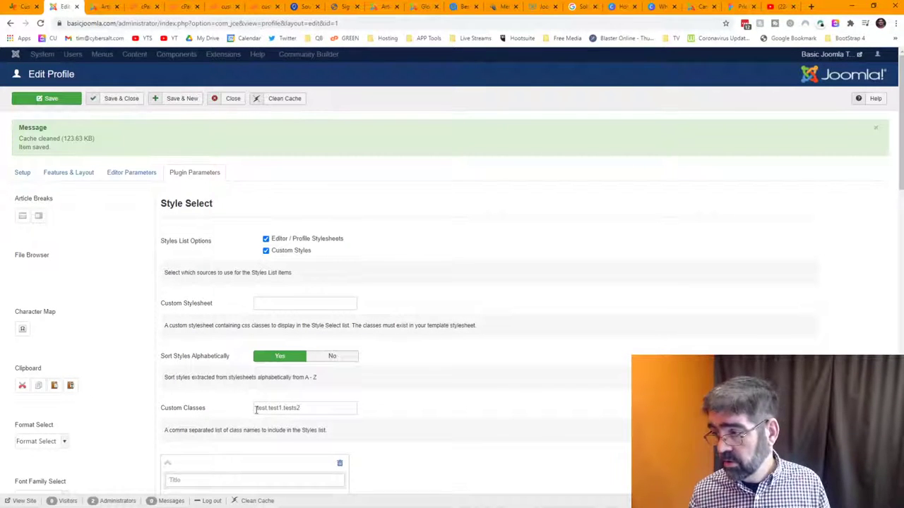
- Show the testing article in the visual editor and examine the custom classes offered in its Styles list
click(104, 8)
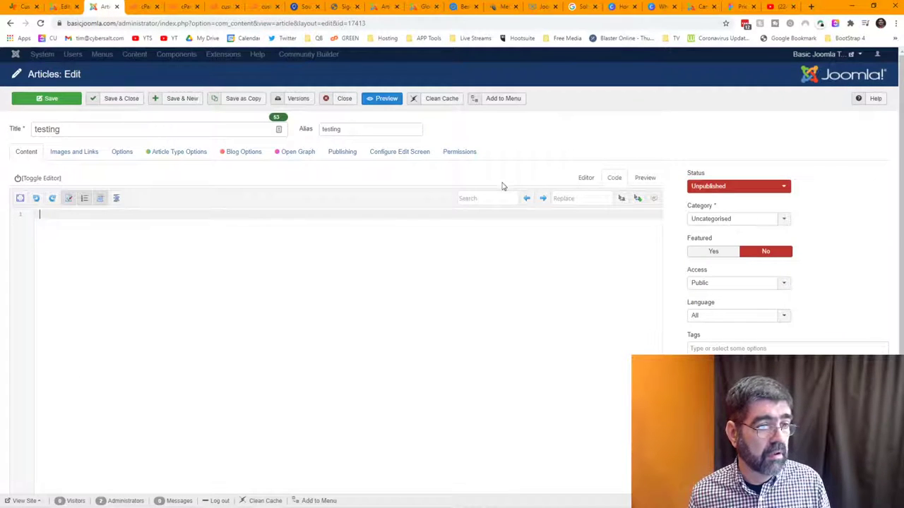
click(583, 177)
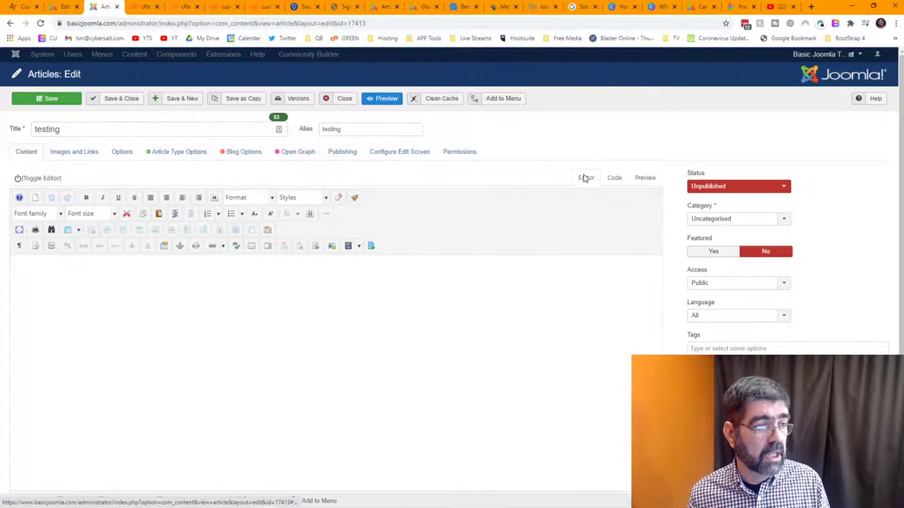
click(325, 199)
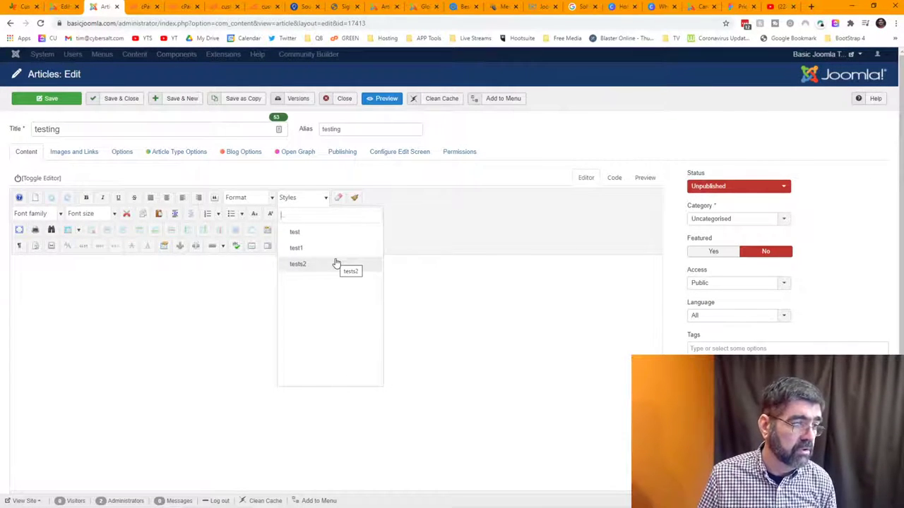
- Enter the sample text fgadsfasdfasdfadsfd in the testing article and apply the test1 style to it
click(177, 287)
text(fgadsfasdfasdfadsfd)
double_click(35, 267)
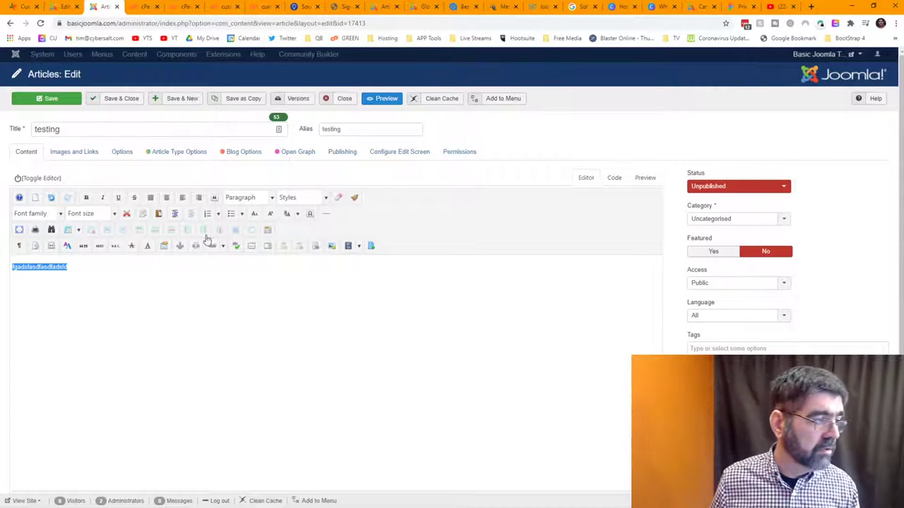
click(324, 197)
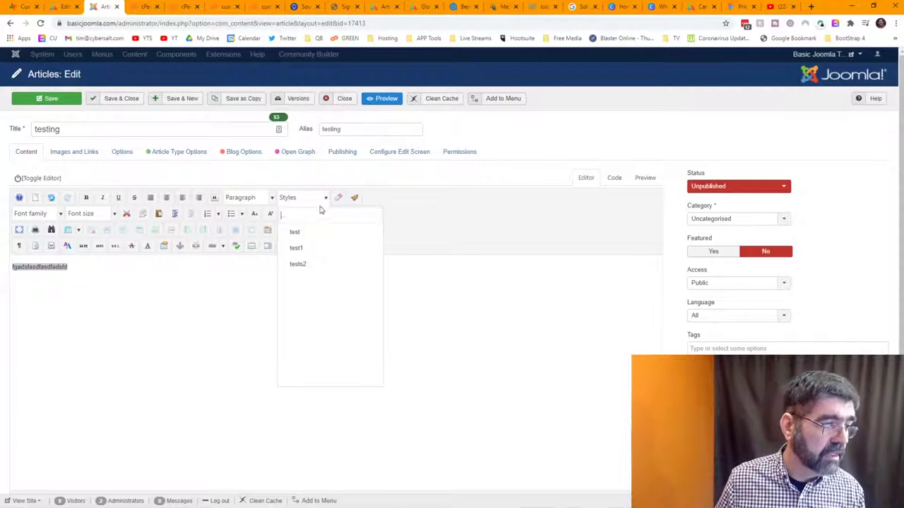
click(320, 250)
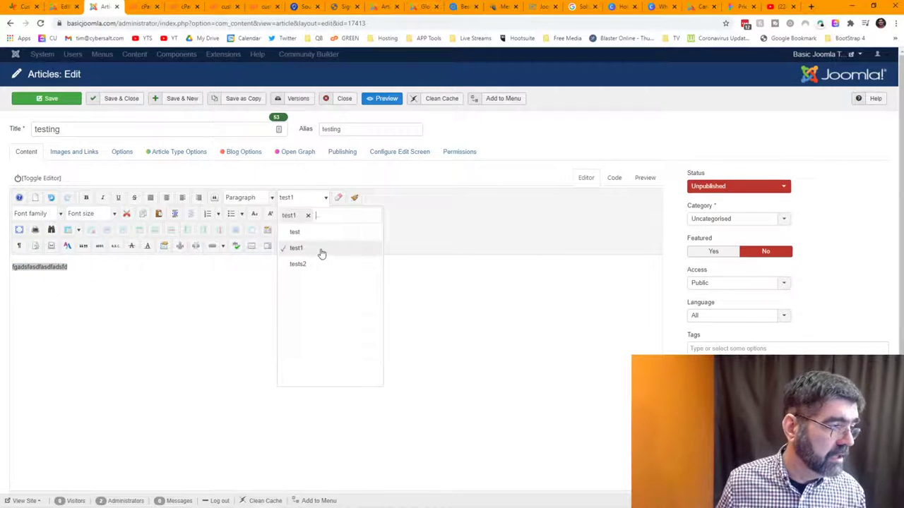
click(417, 268)
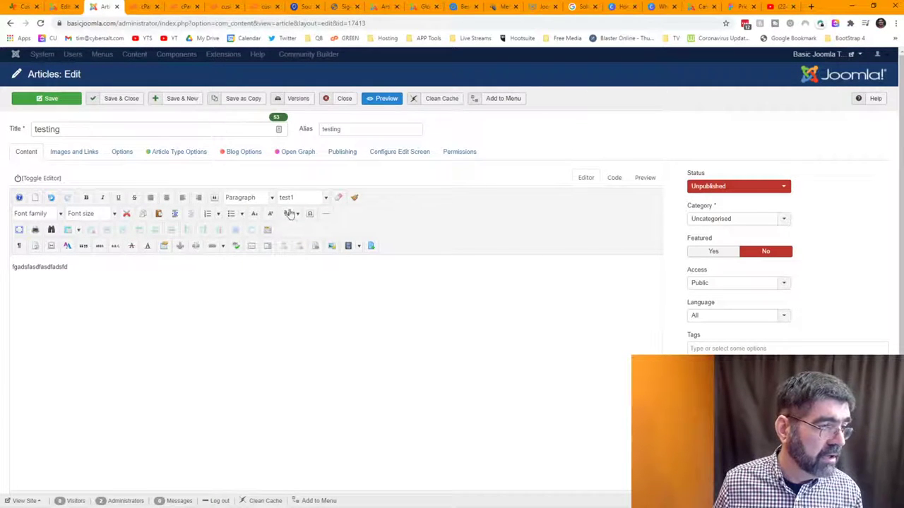
- Add the tests2 style to the sample paragraph, then inspect its class attribute in the HTML code and return to the visual editor
click(324, 198)
click(303, 264)
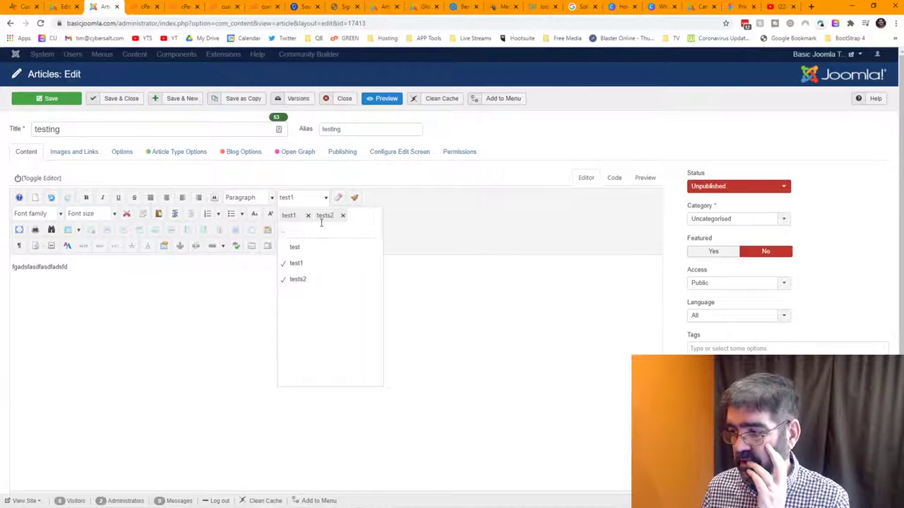
click(464, 302)
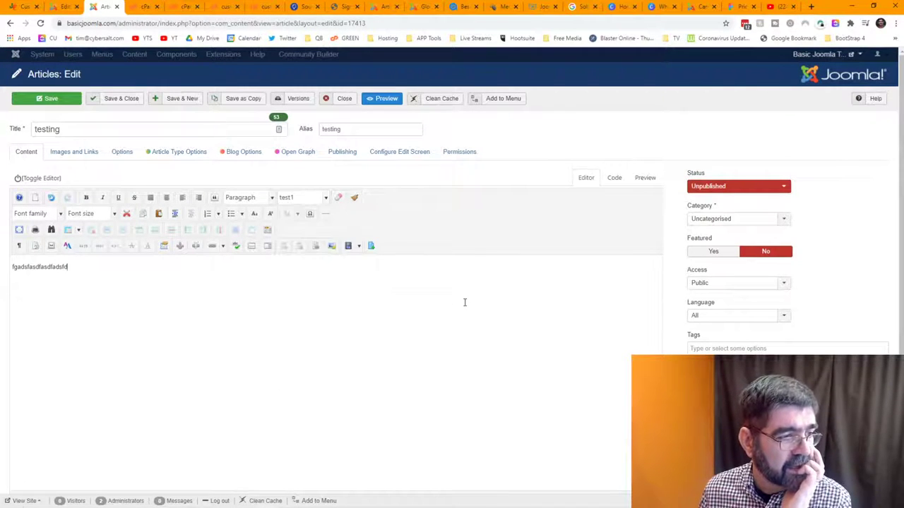
click(614, 177)
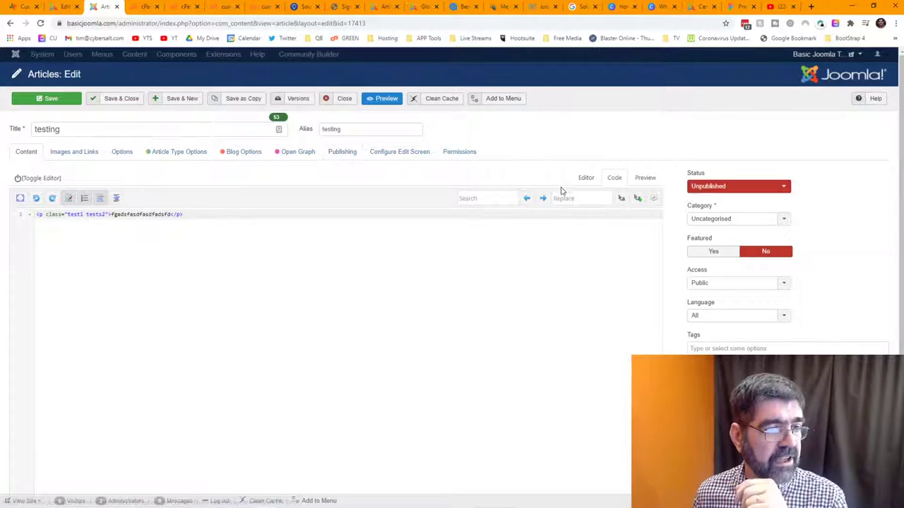
click(584, 178)
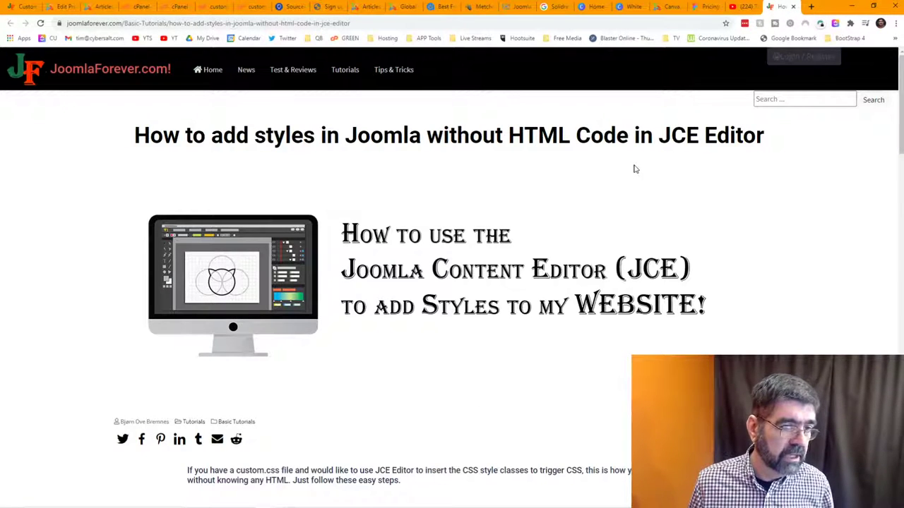
- Read through the JoomlaForever tutorial on adding styles with JCE, down to the tip on using Regular Labs Sourcerer
scroll(634, 169, down, 5)
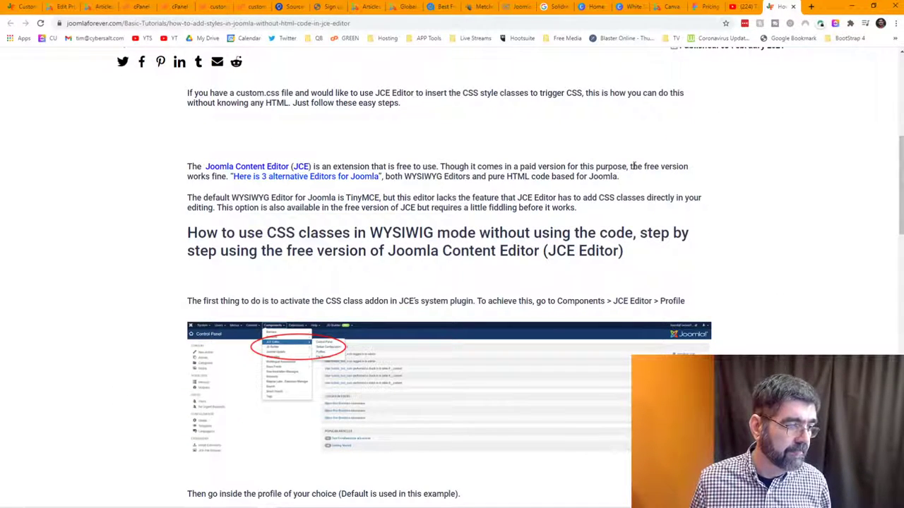
scroll(633, 168, down, 6)
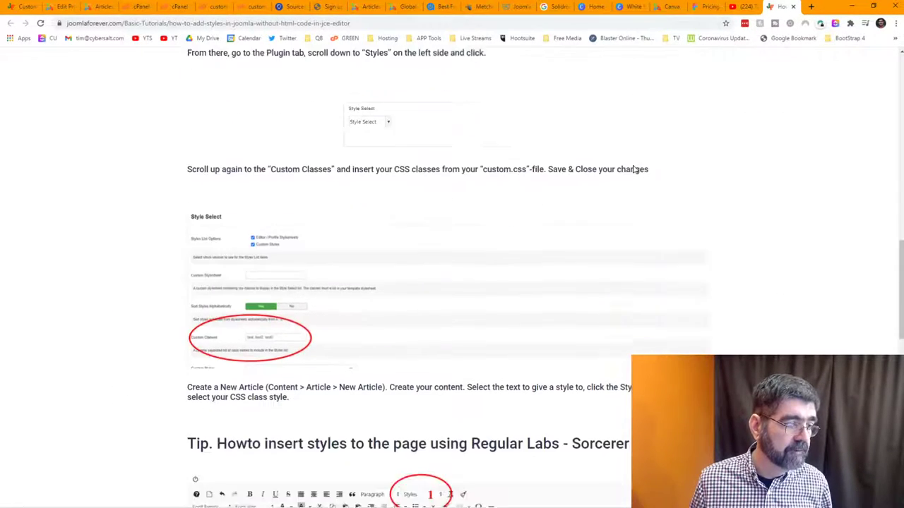
scroll(634, 169, down, 1)
scroll(634, 169, down, 2)
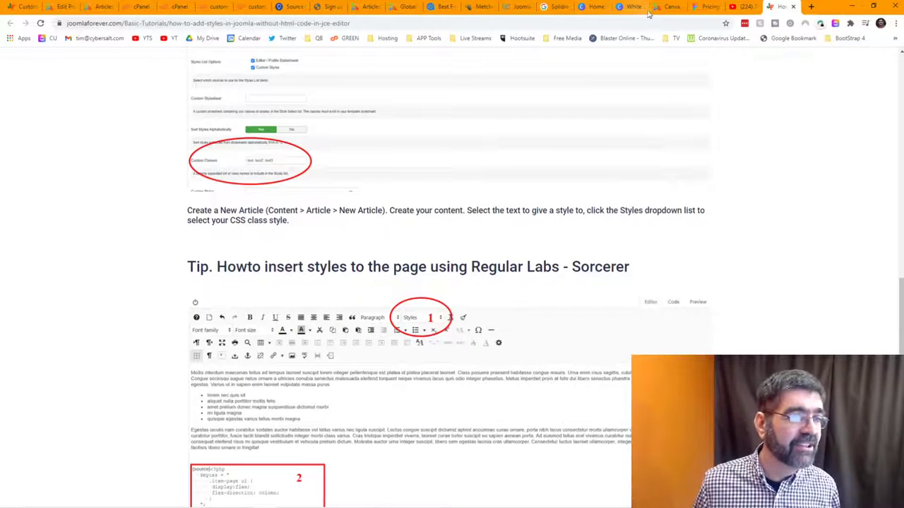
- Return to the testing article and review which styles are applied to the sample paragraph
click(97, 7)
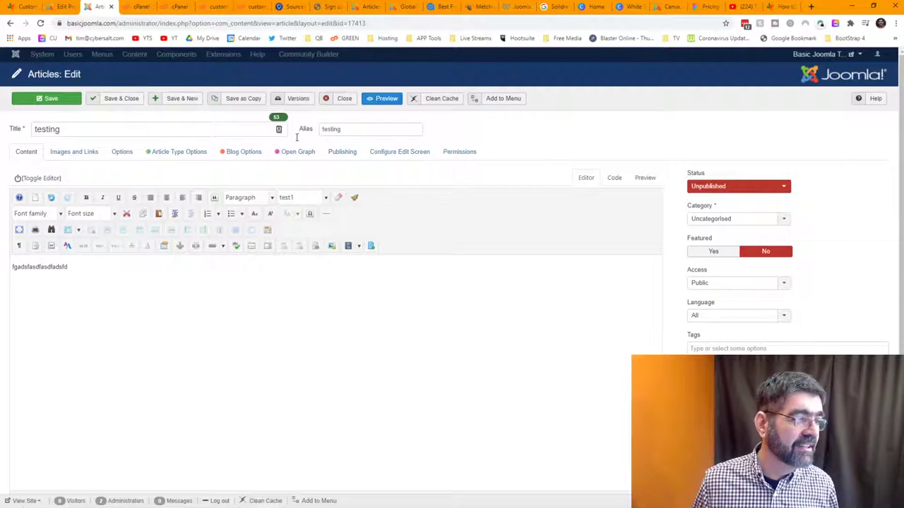
click(326, 198)
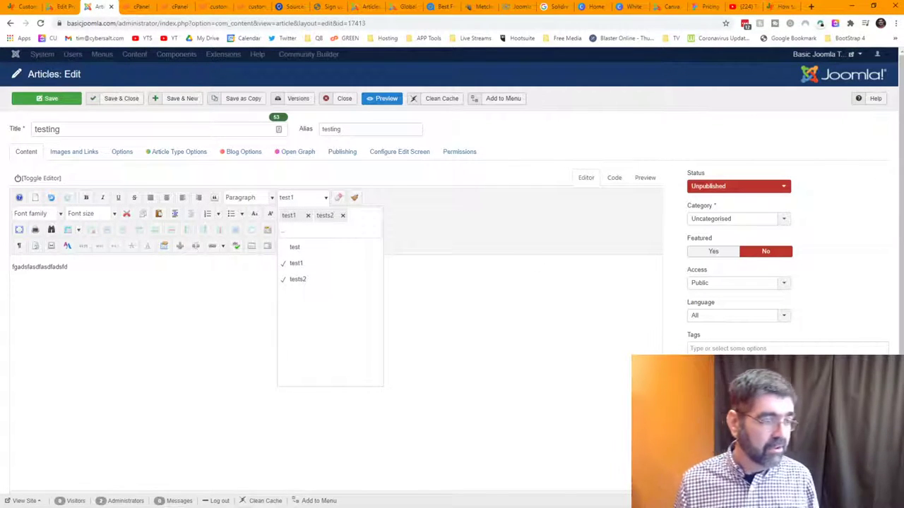
click(154, 345)
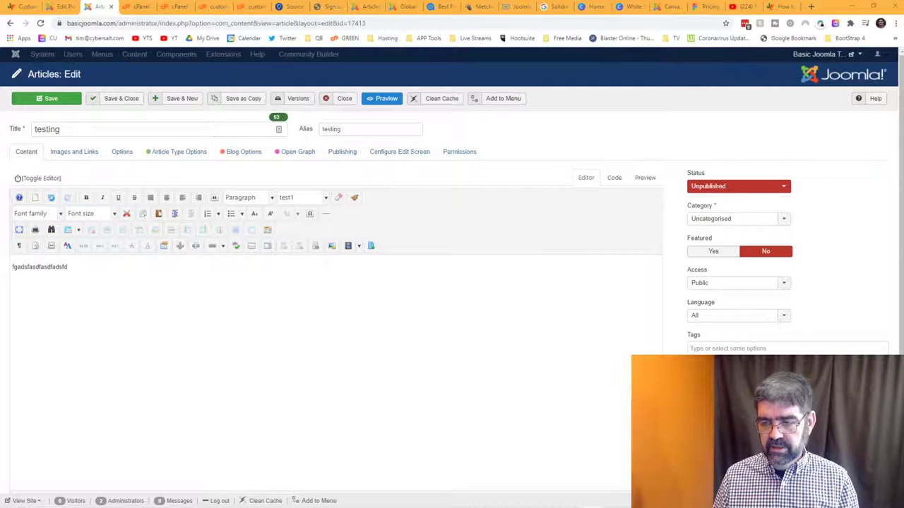
- Switch to Skype and maximize the video call window
key(alt+Tab)
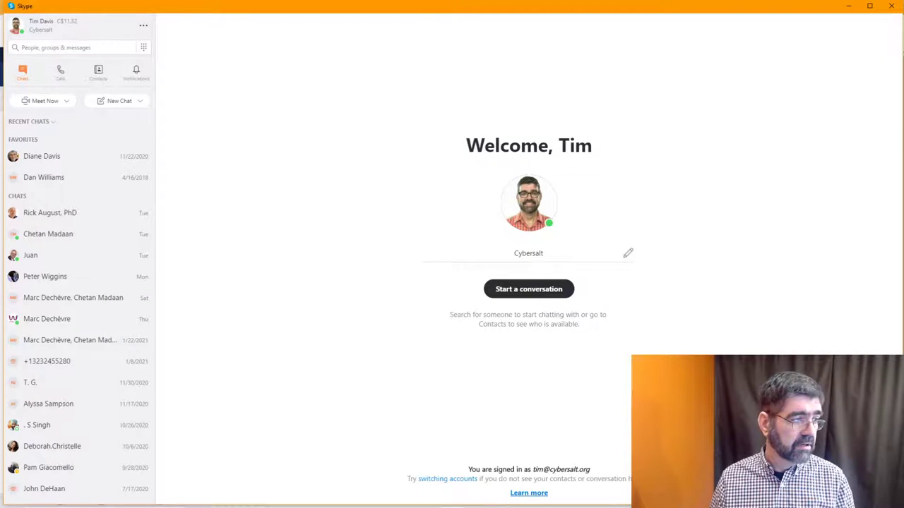
key(alt+Tab)
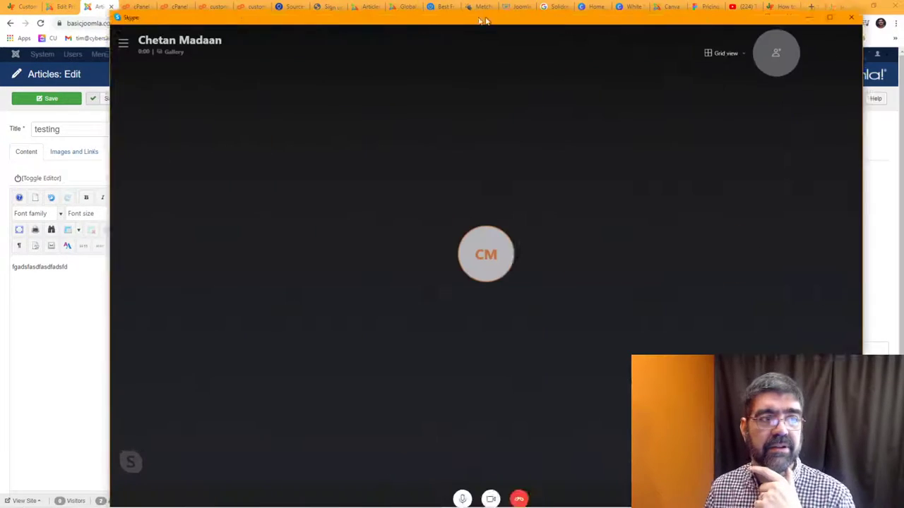
drag(487, 28, 414, 15)
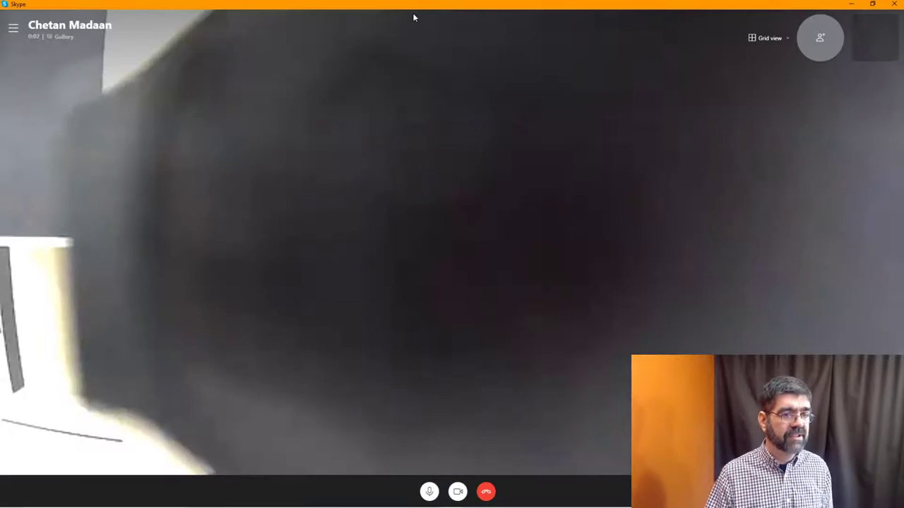